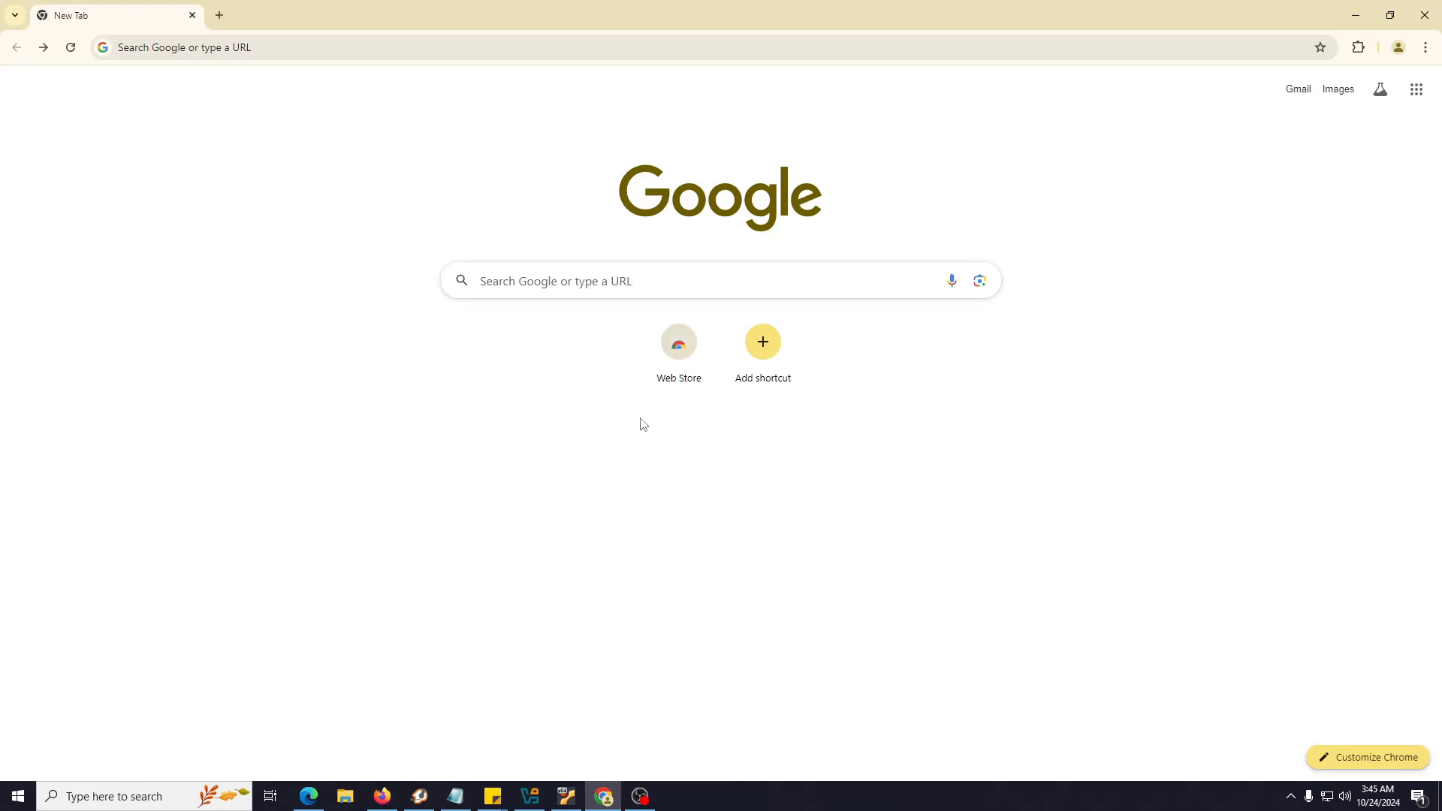
Search Google for 'ubuntu' using the earlier search from the Chrome address bar history
left_click(241, 50)
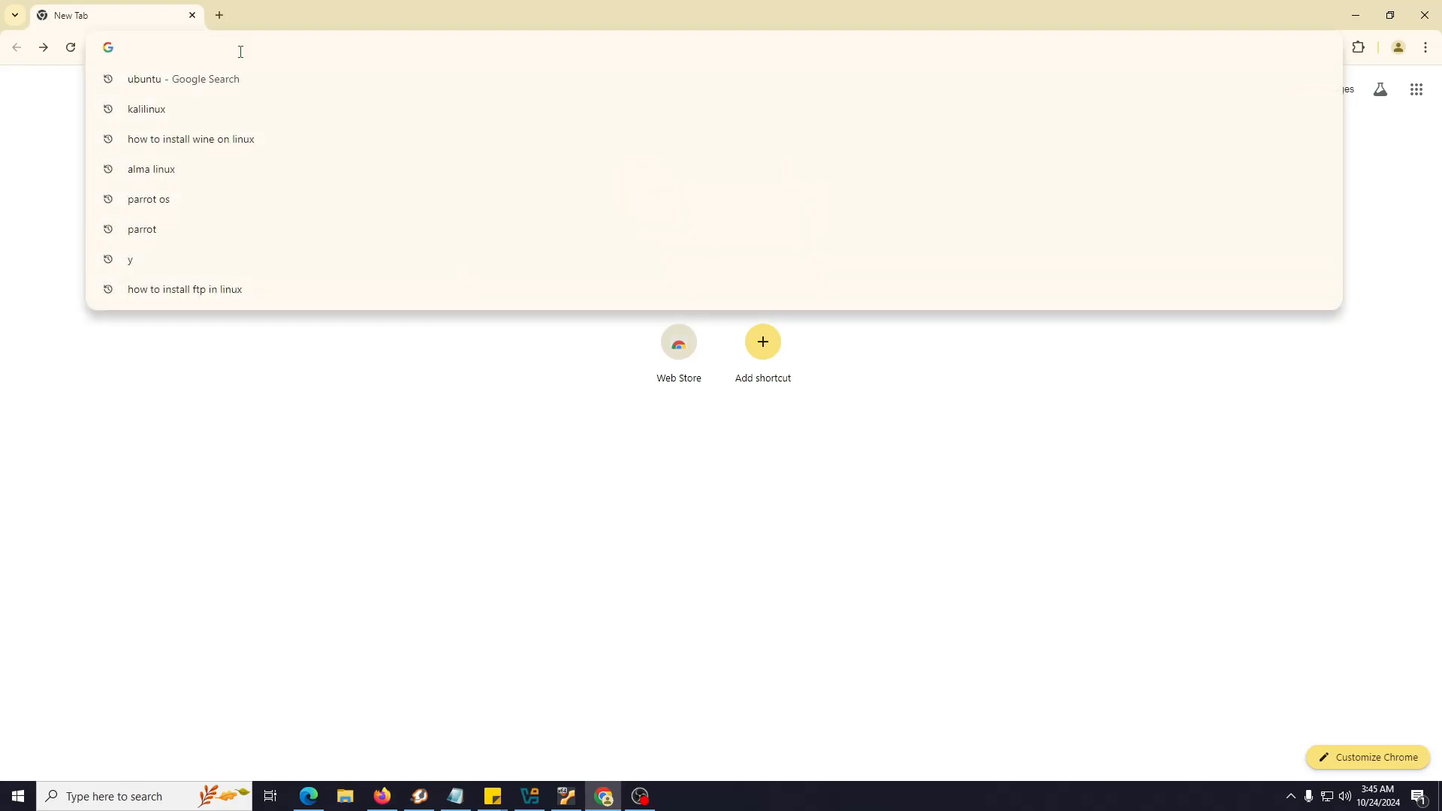
key("Down")
key("Return")
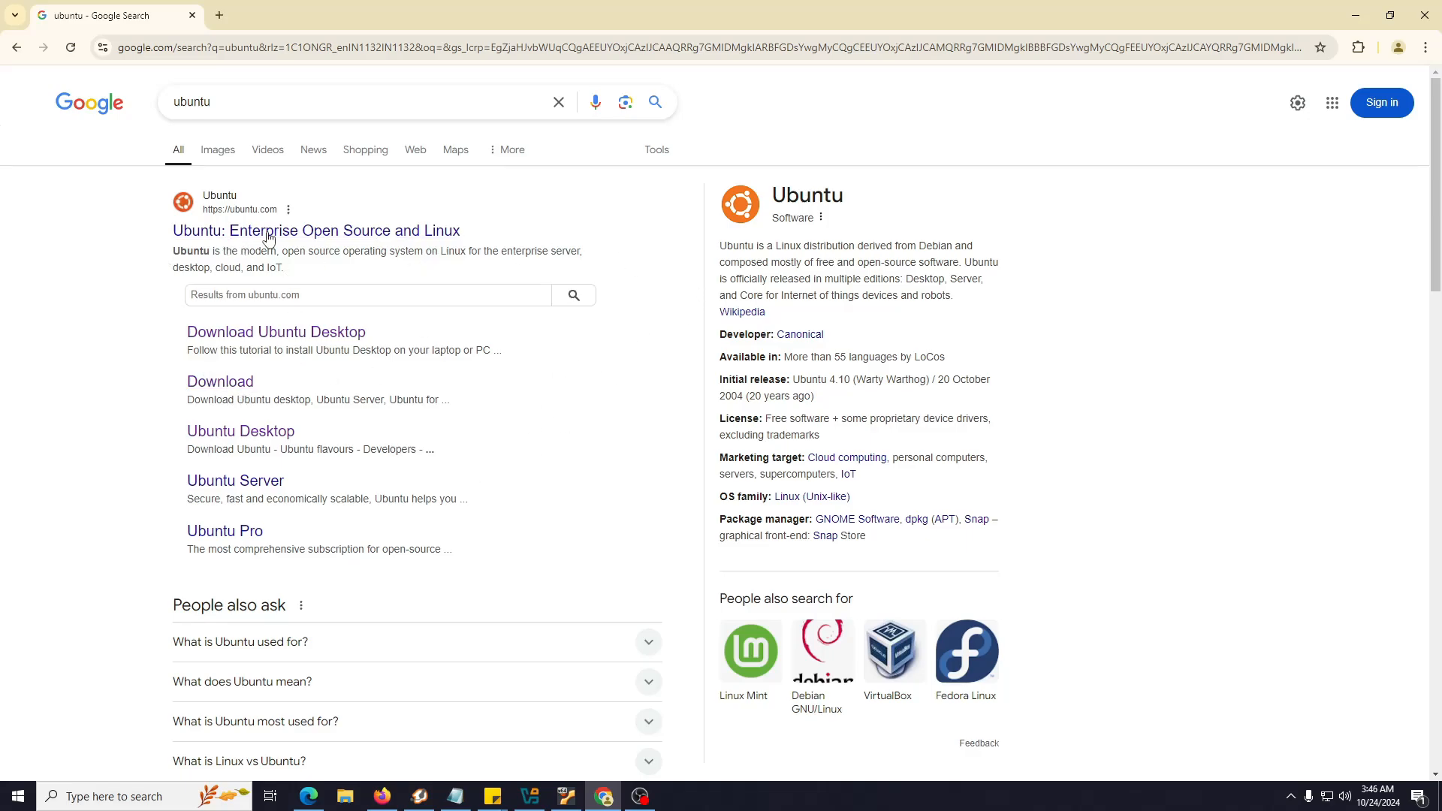
Open the Download Ubuntu Desktop page and scroll through the Ubuntu 24.04.1 LTS section
left_click(316, 339)
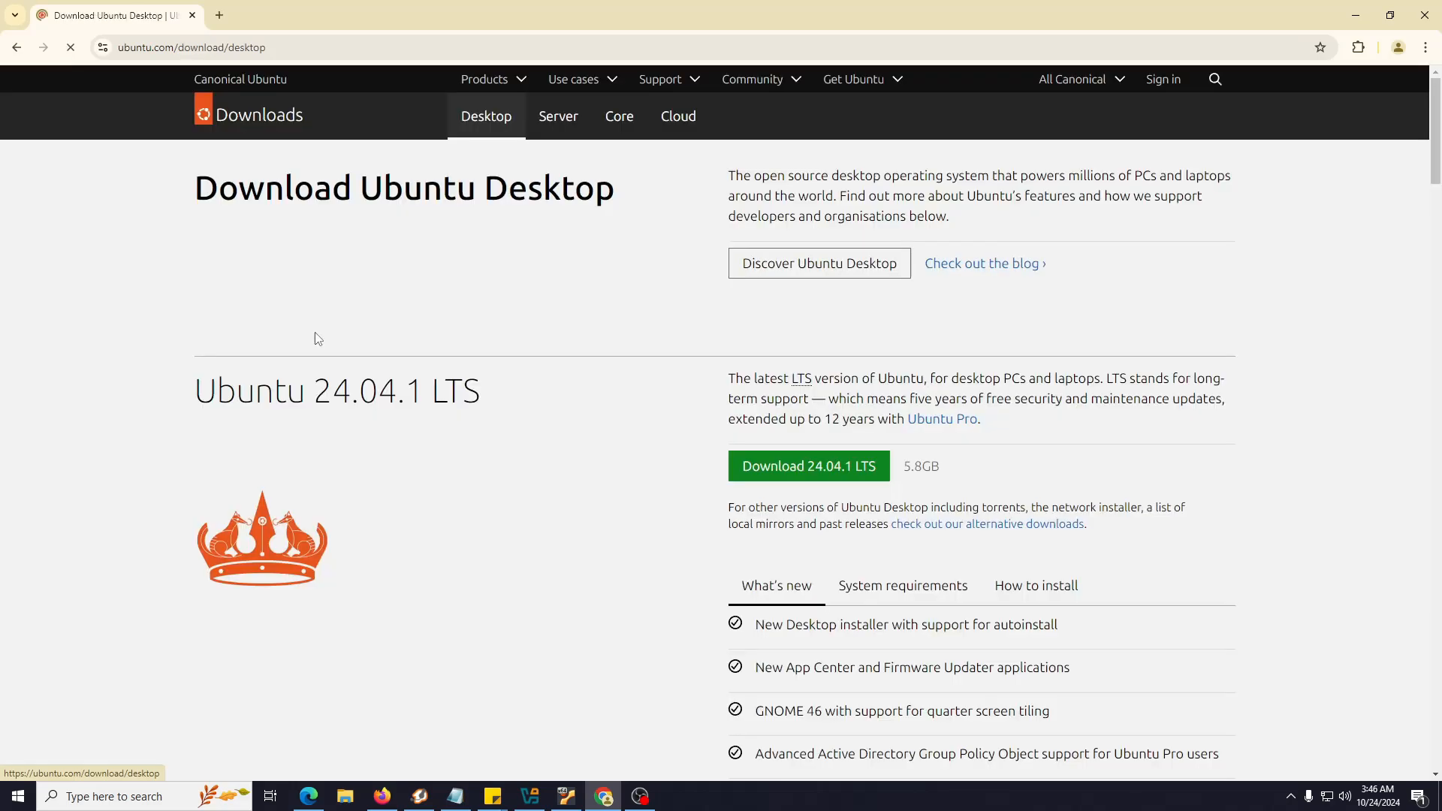
scroll(422, 421, "down", 2)
scroll(416, 402, "up", 2)
scroll(499, 351, "down", 8)
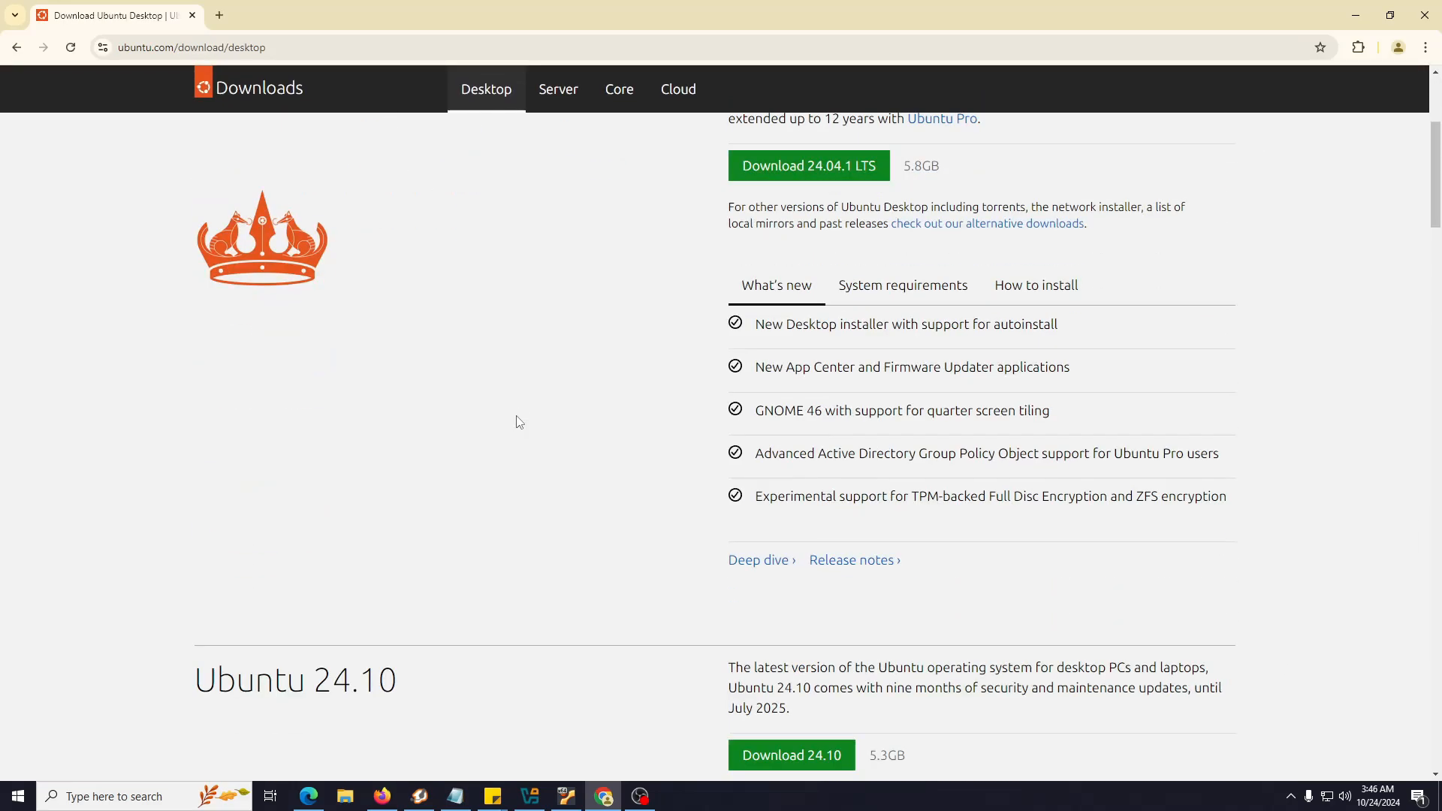
scroll(503, 493, "up", 4)
scroll(505, 494, "down", 1)
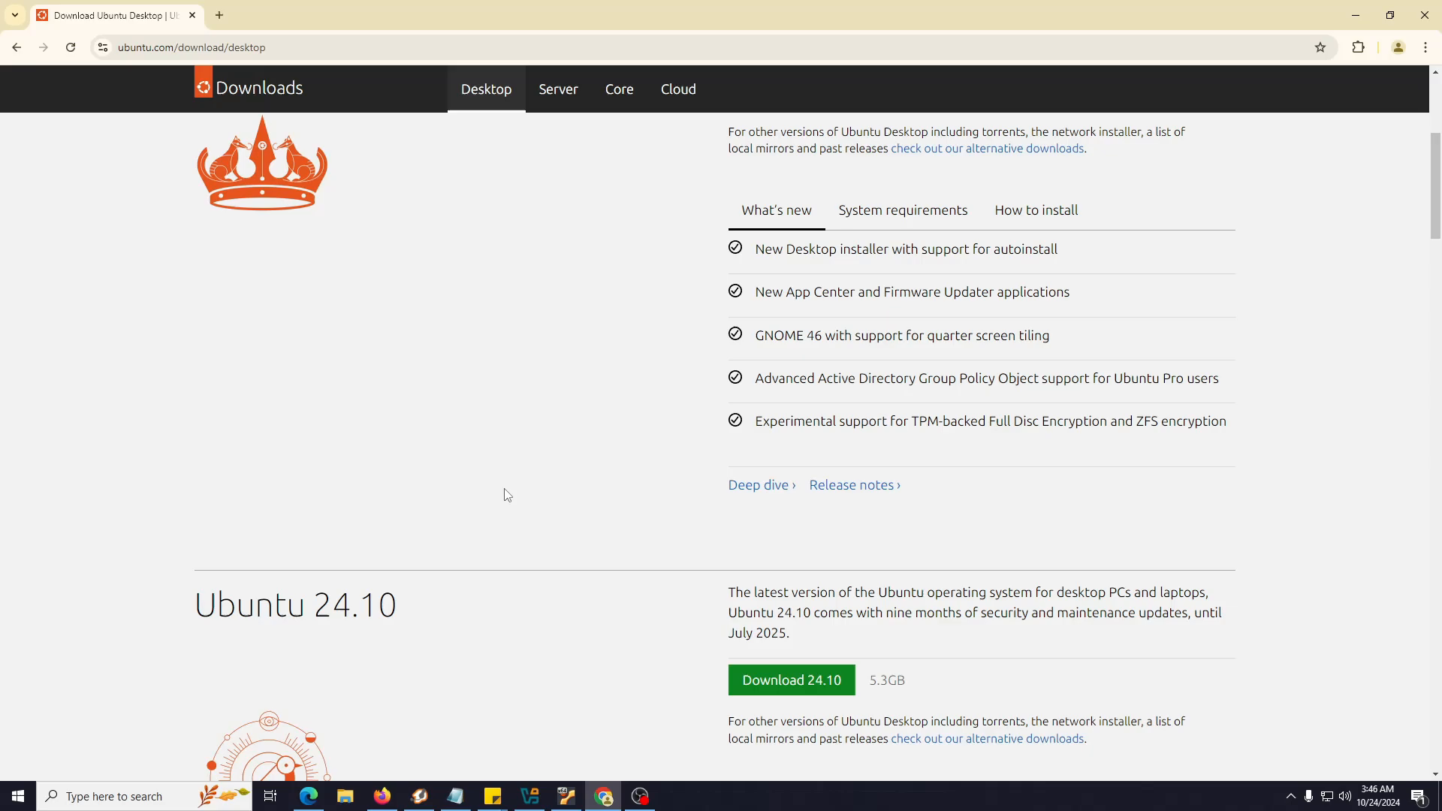
scroll(503, 493, "up", 4)
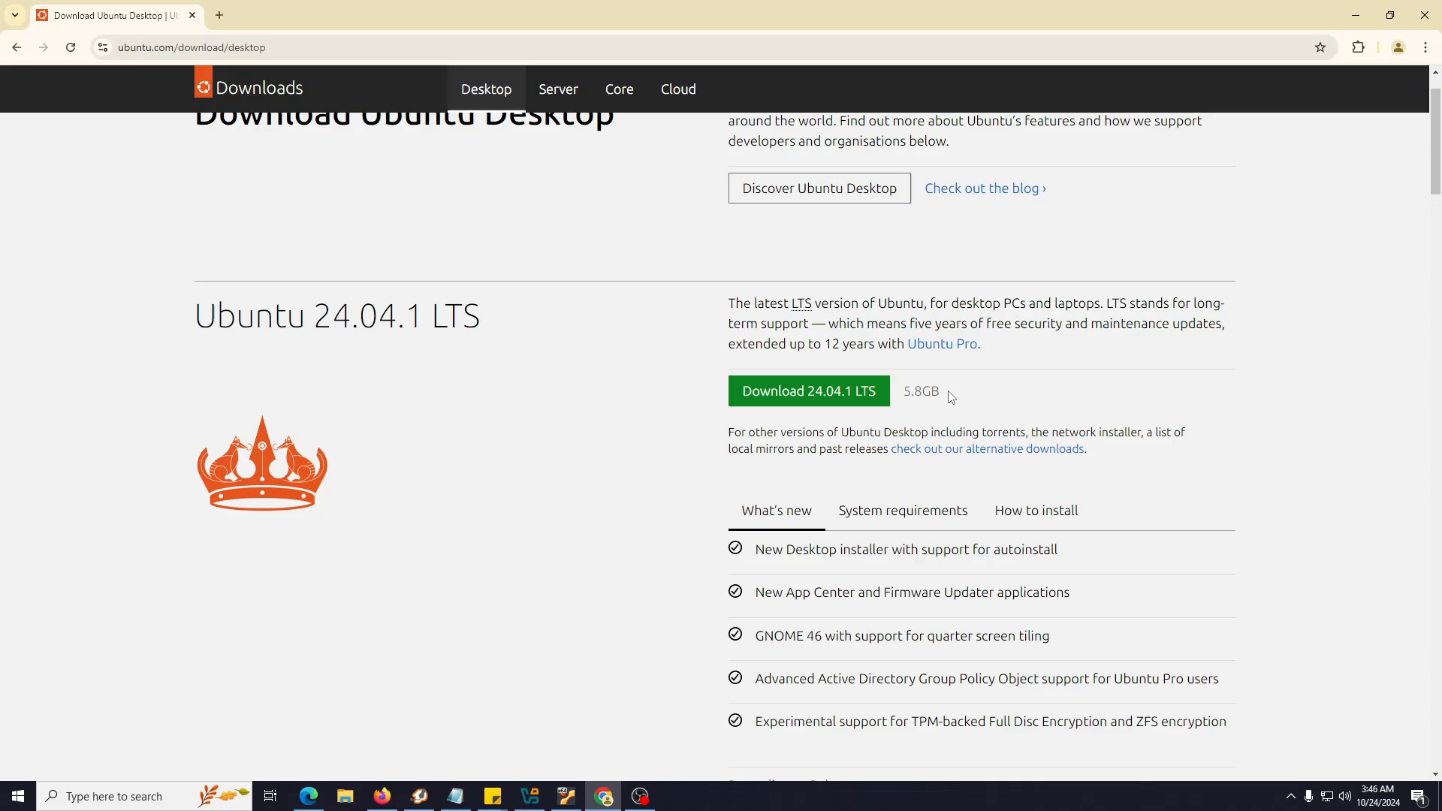
scroll(952, 394, "down", 1)
scroll(834, 397, "down", 1)
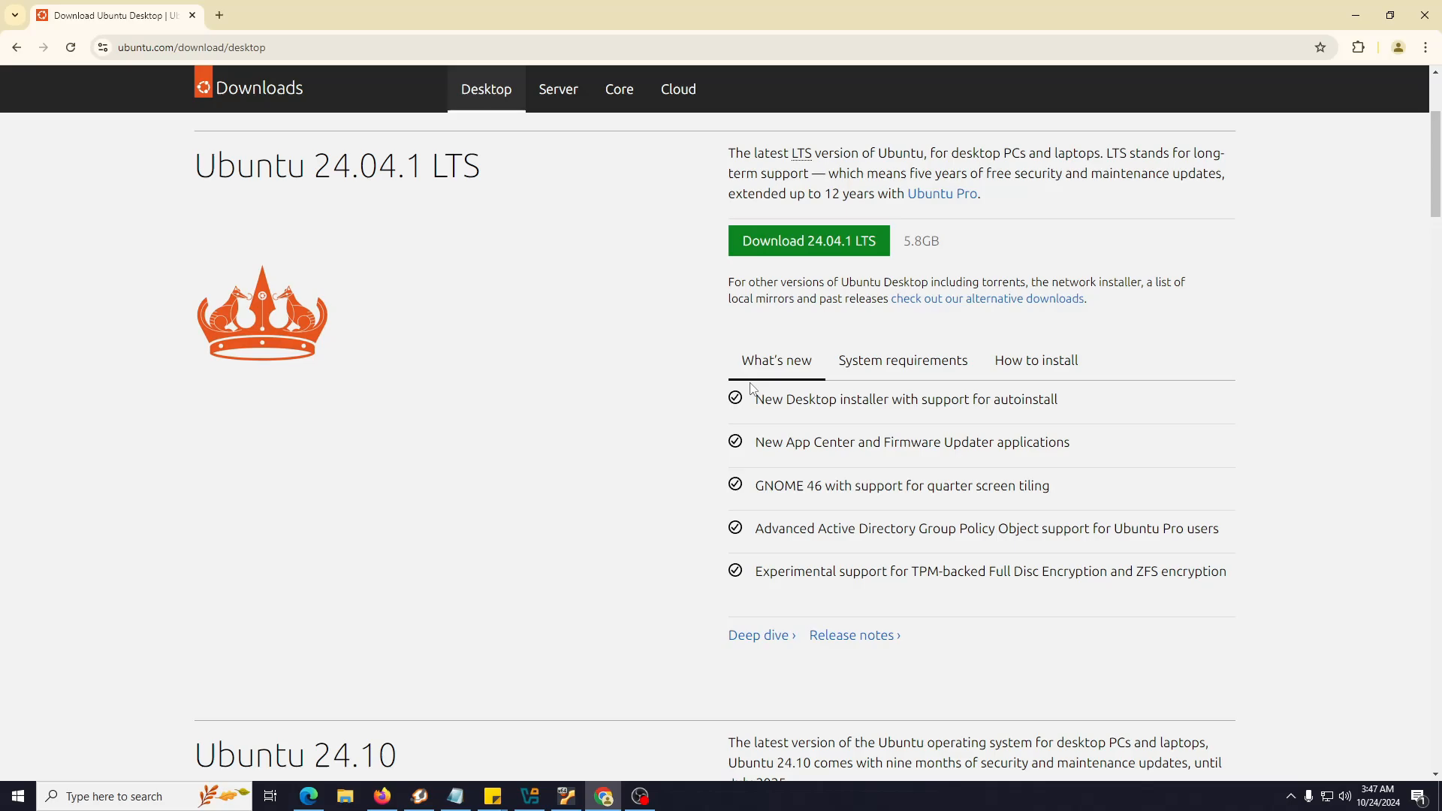
Show the Ubuntu 24.04.1 LTS system requirements and scroll through them
left_click(922, 369)
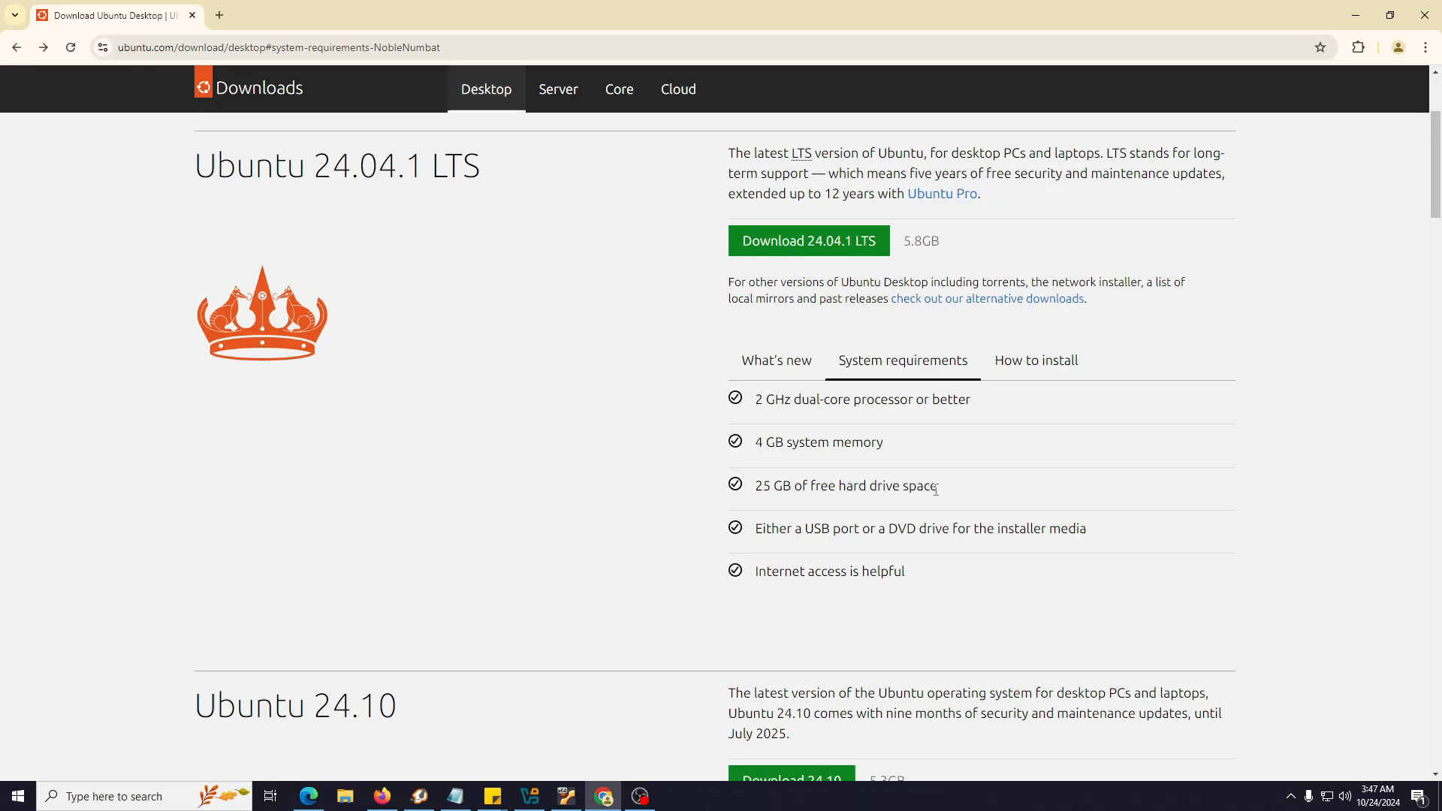
scroll(985, 489, "down", 1)
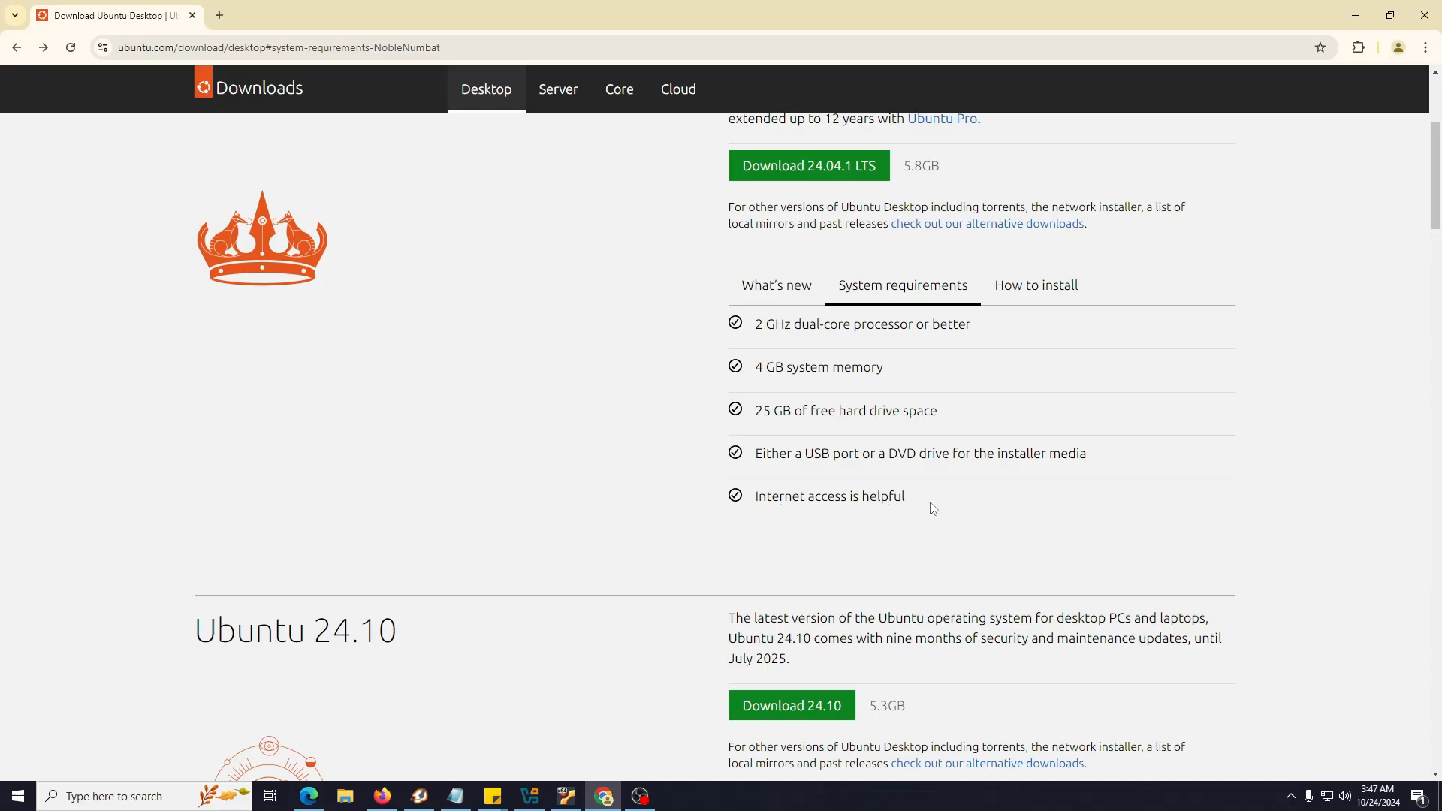
scroll(933, 509, "up", 1)
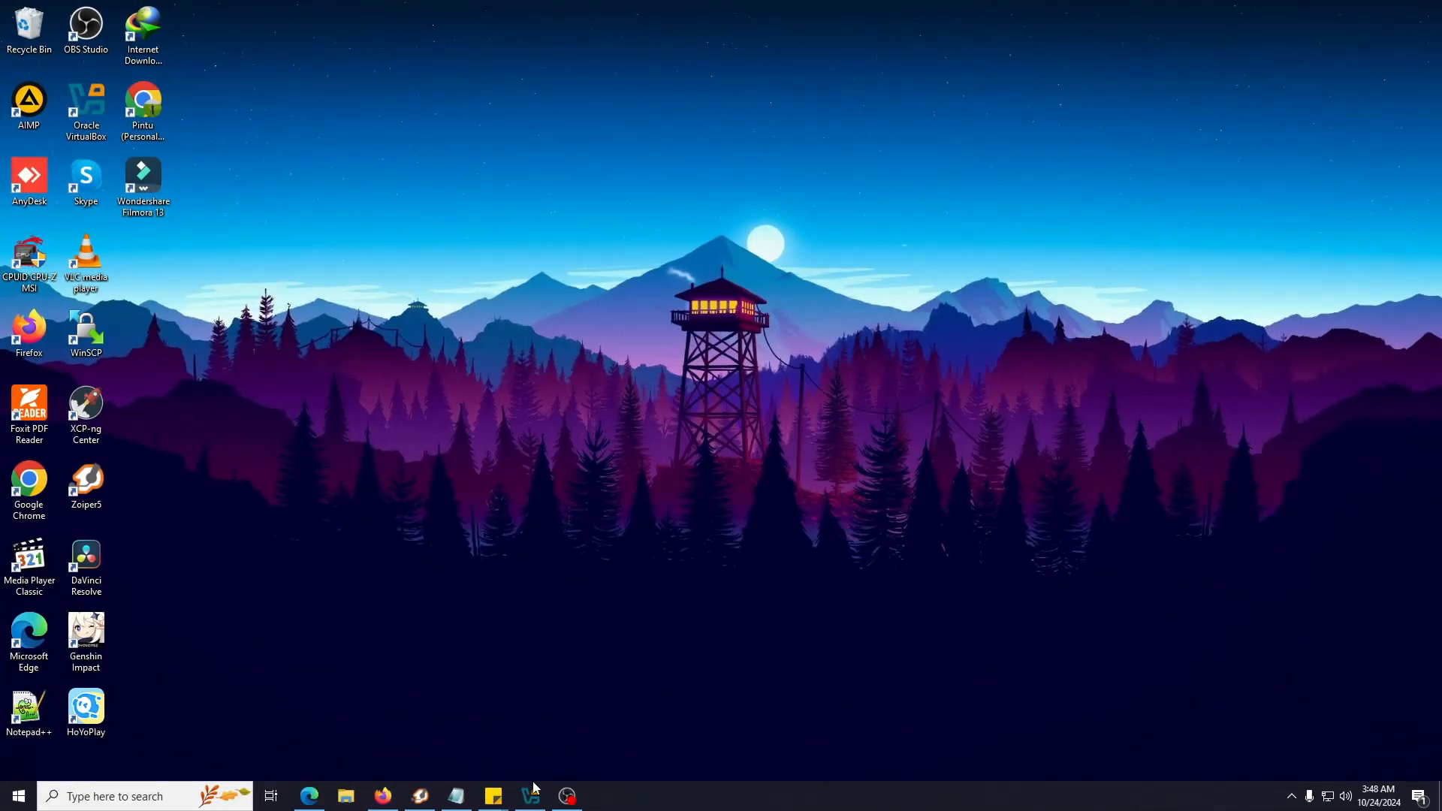
Start the Ubuntu virtual machine from VirtualBox Manager and minimize the manager
left_click(530, 795)
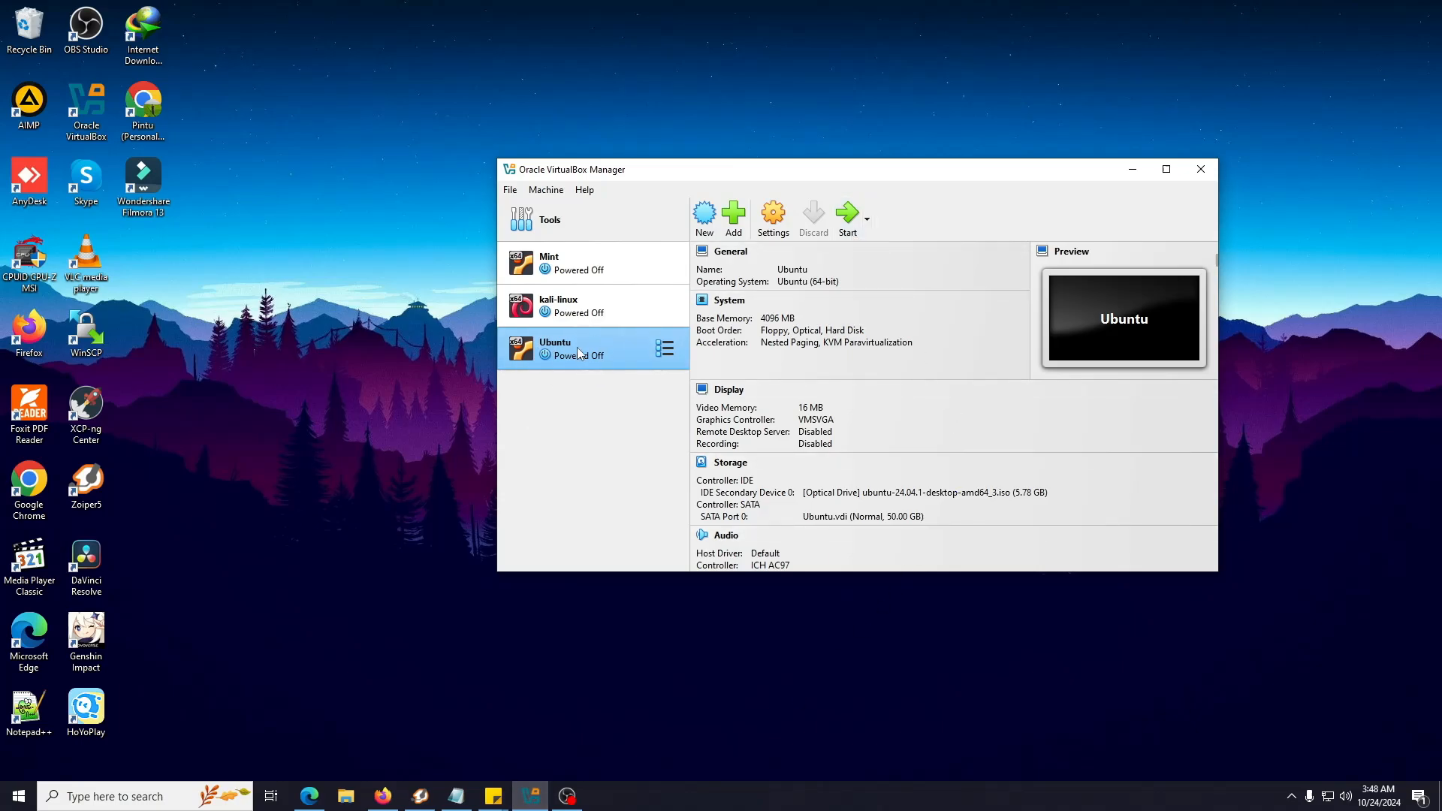
left_click(847, 214)
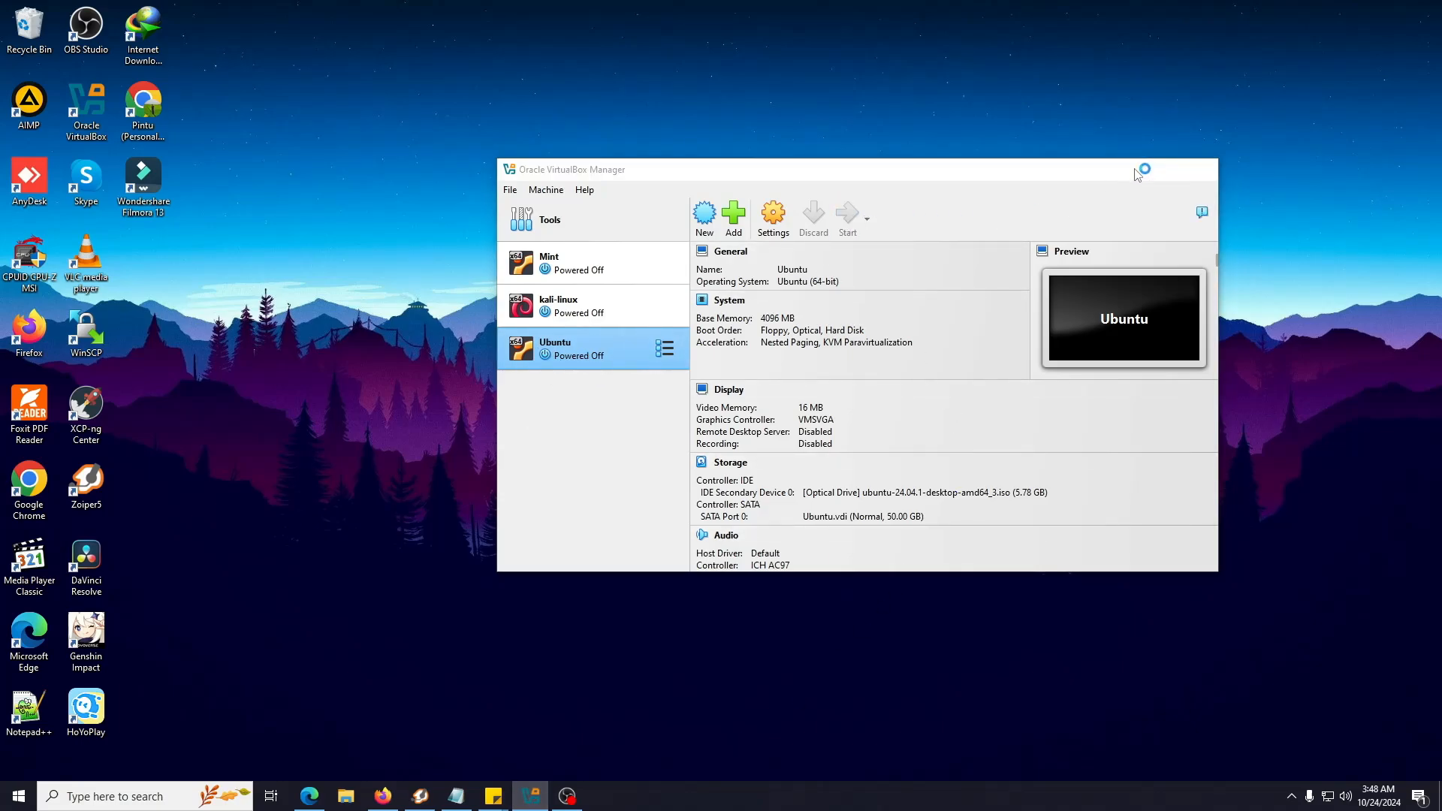
left_click(1134, 170)
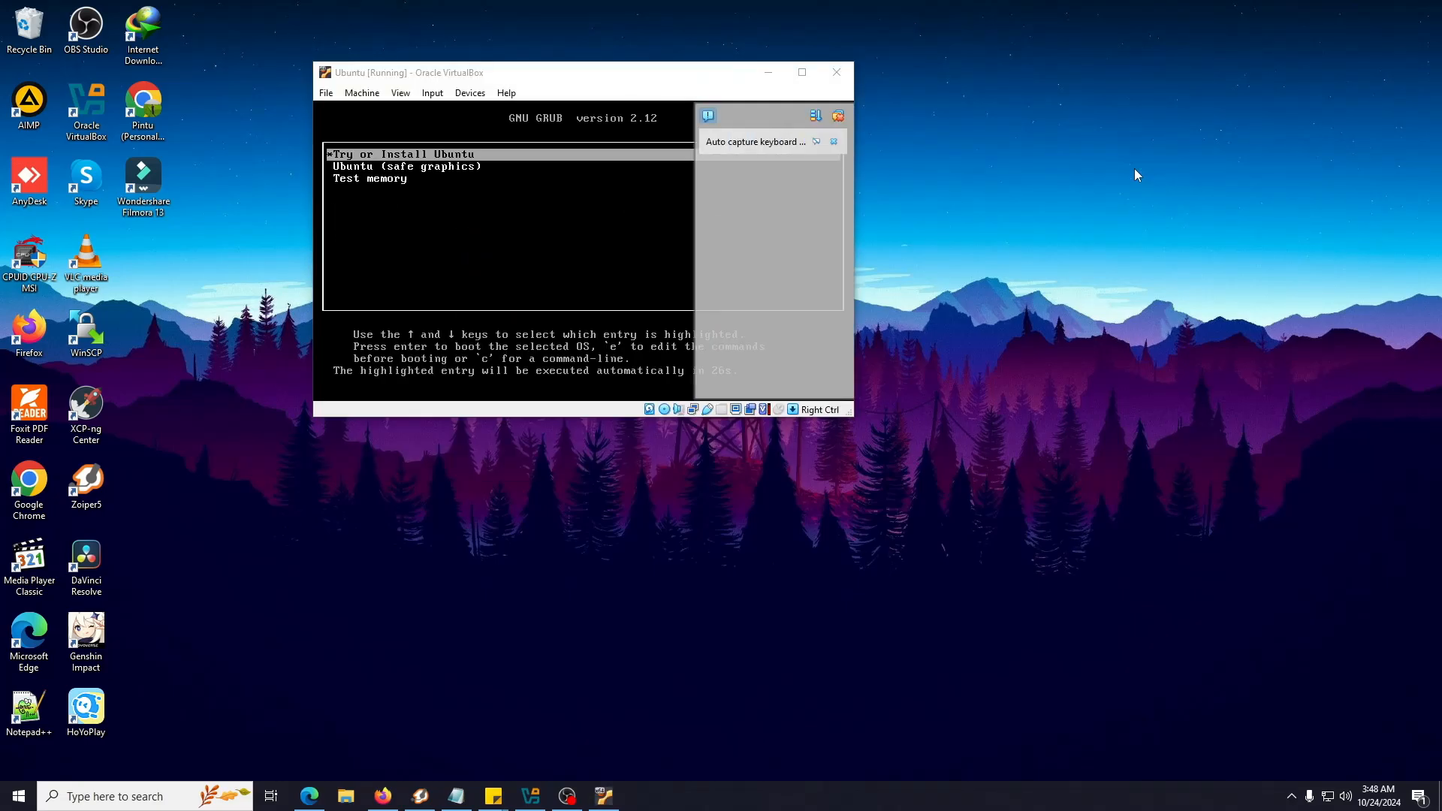
Boot 'Try or Install Ubuntu' from the GRUB menu and reposition the VM window
left_click(832, 119)
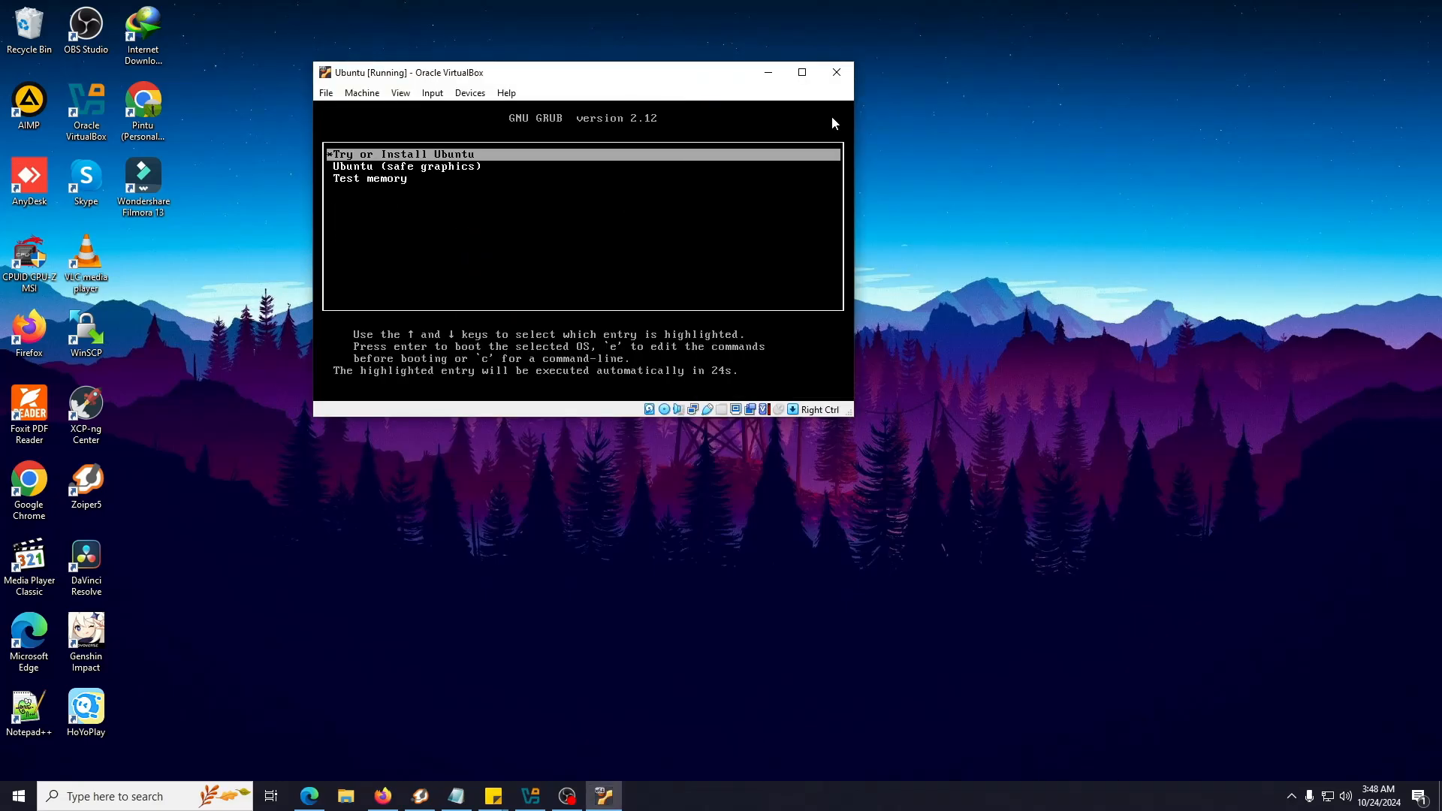
key("Down")
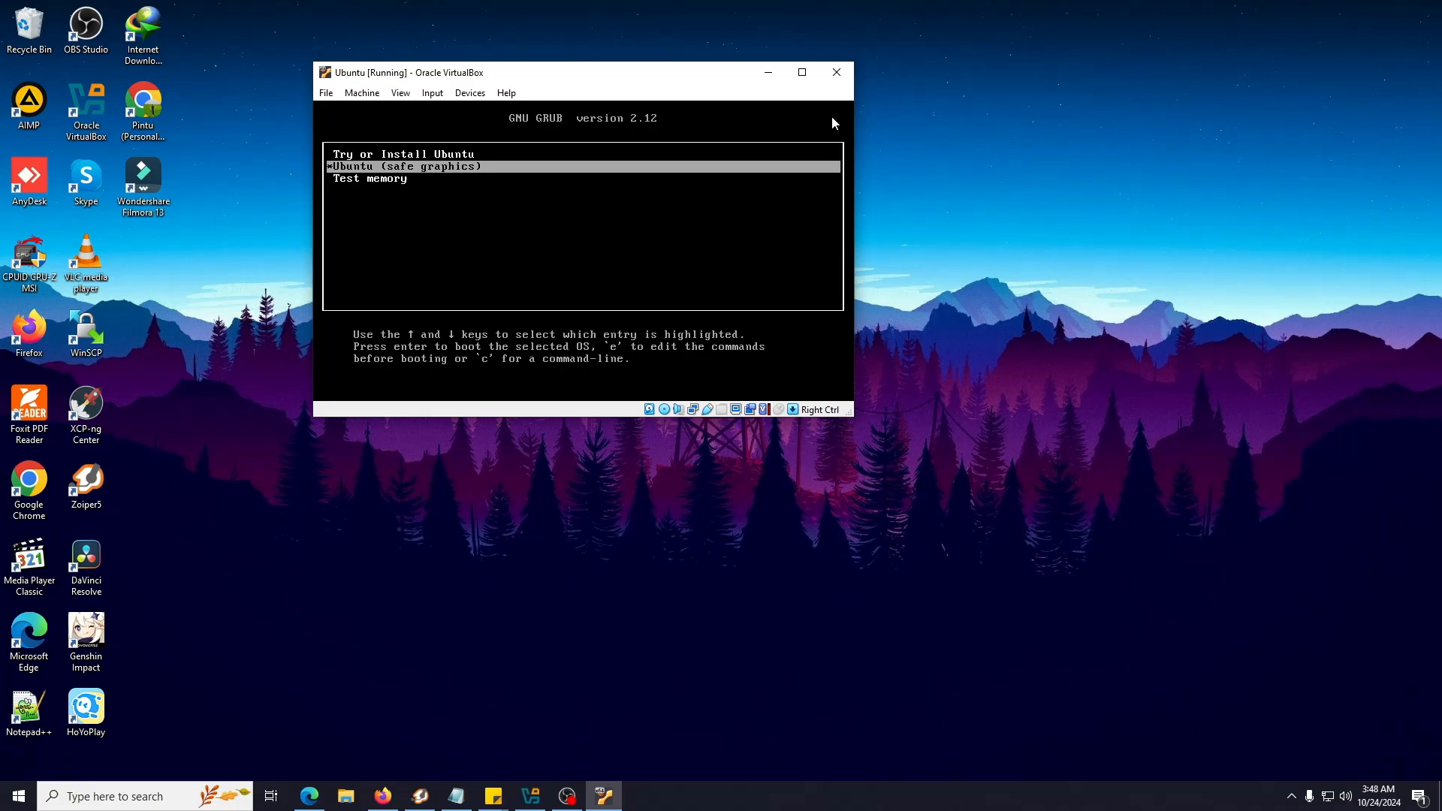
key("Up")
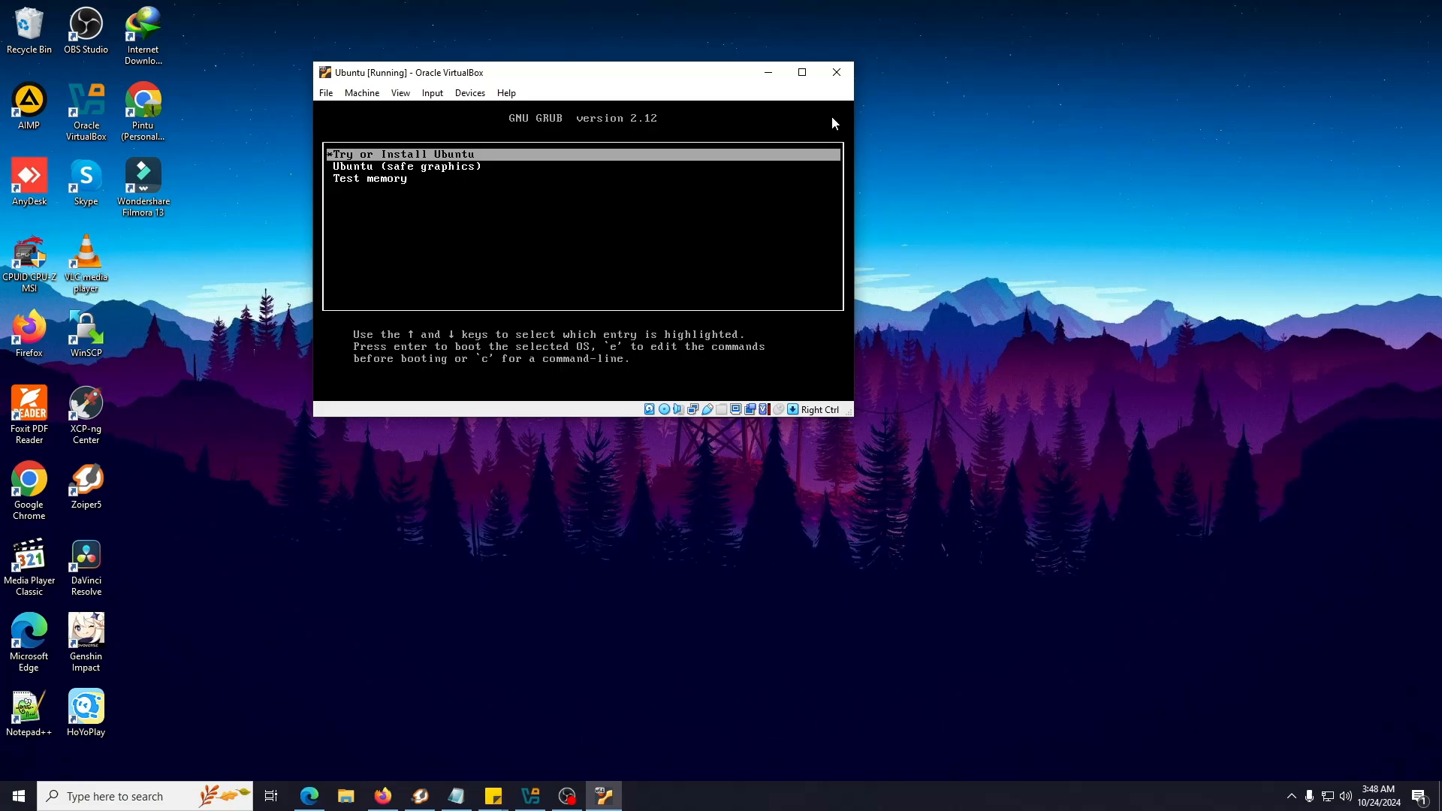
key("Return")
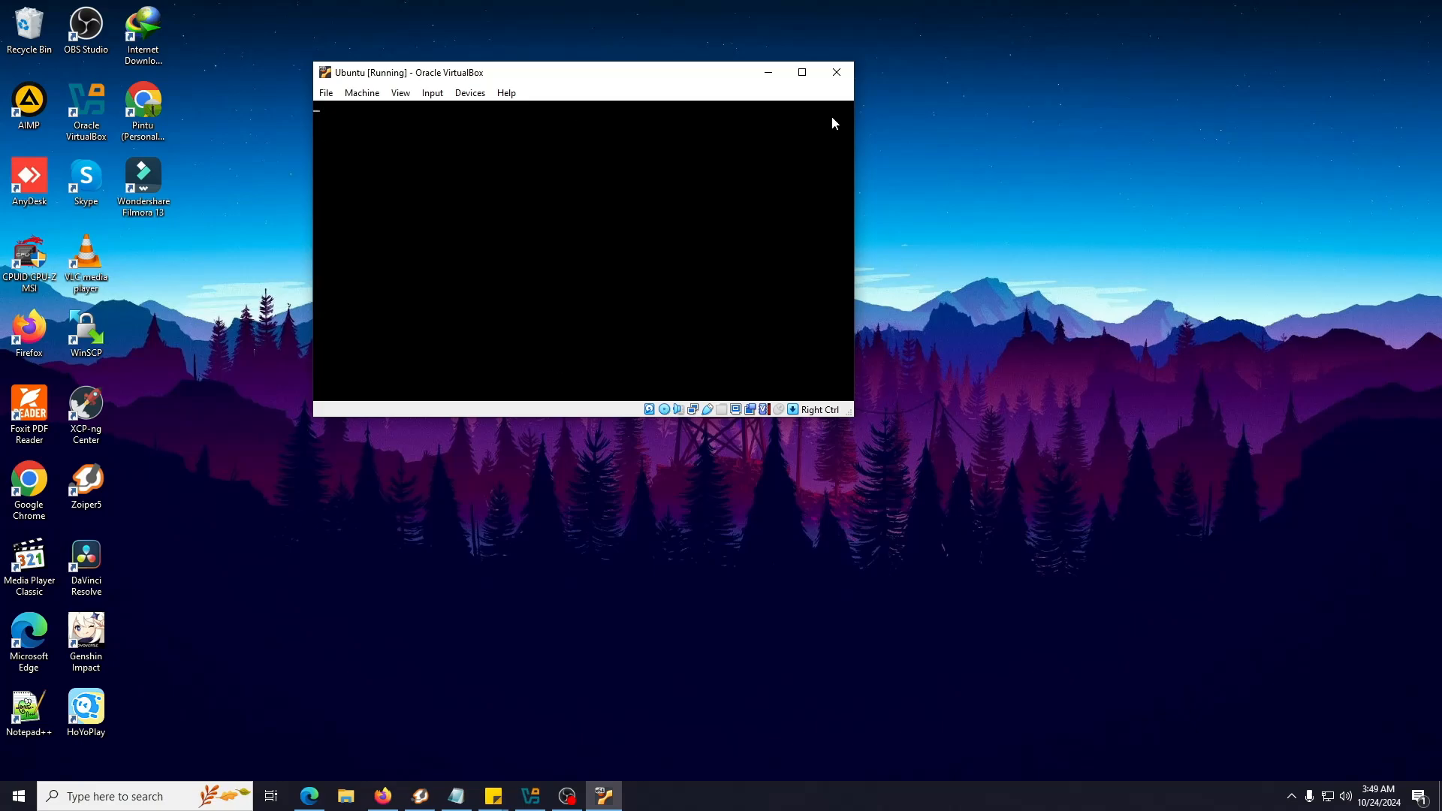
left_click_drag(601, 76, 760, 63)
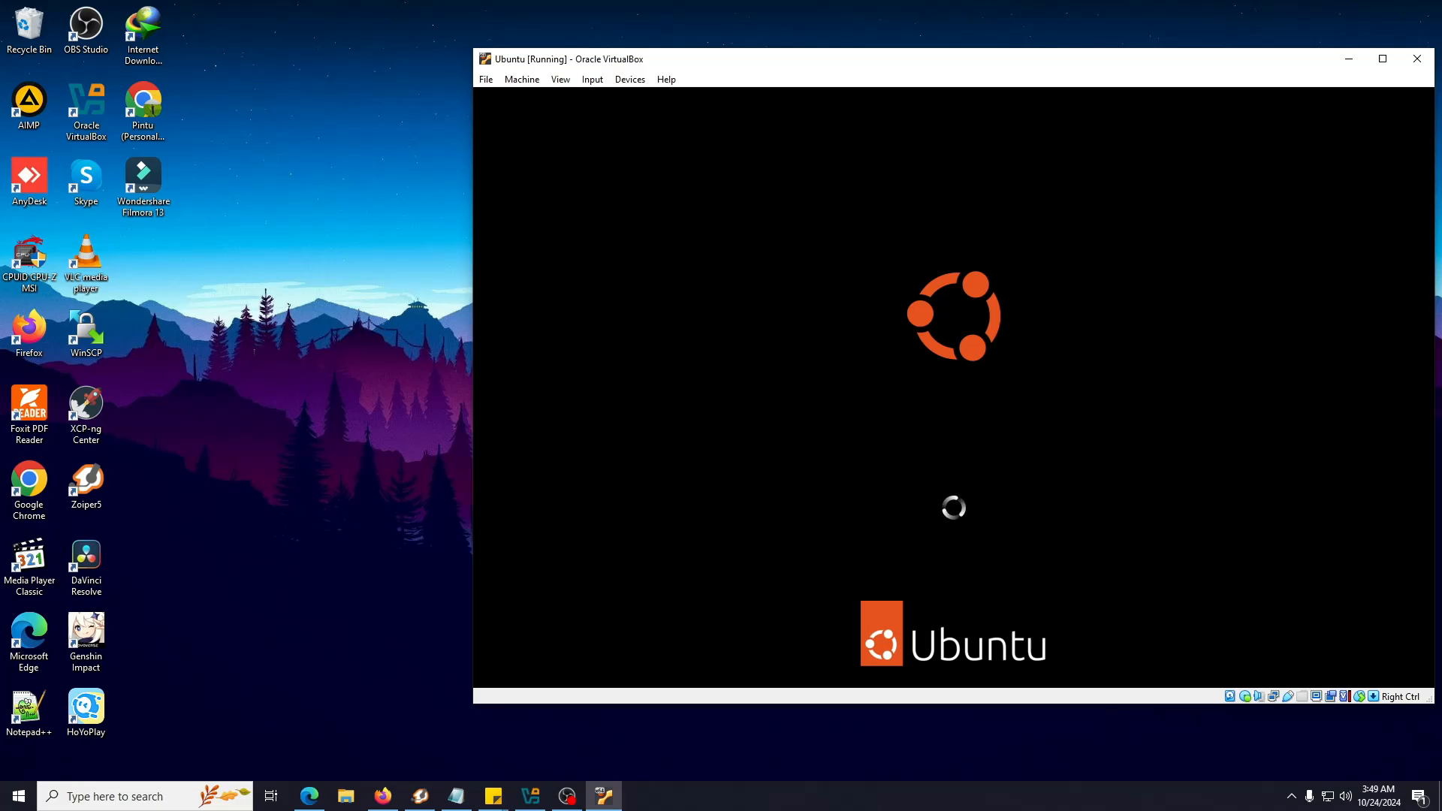
left_click_drag(899, 63, 777, 61)
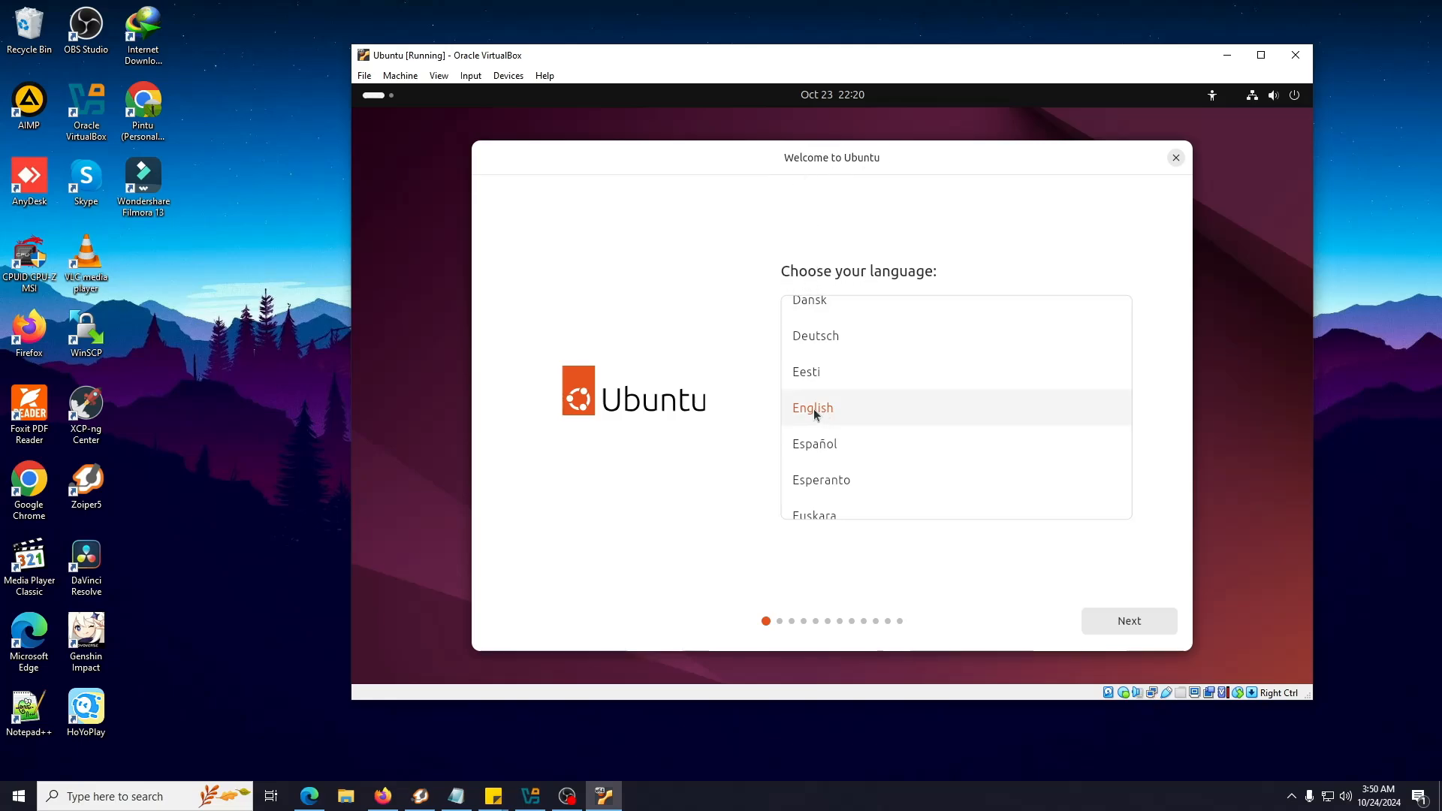
Keep English and review the Seeing, Hearing, Typing, Pointing and Zoom accessibility options, leaving all off
left_click(1128, 623)
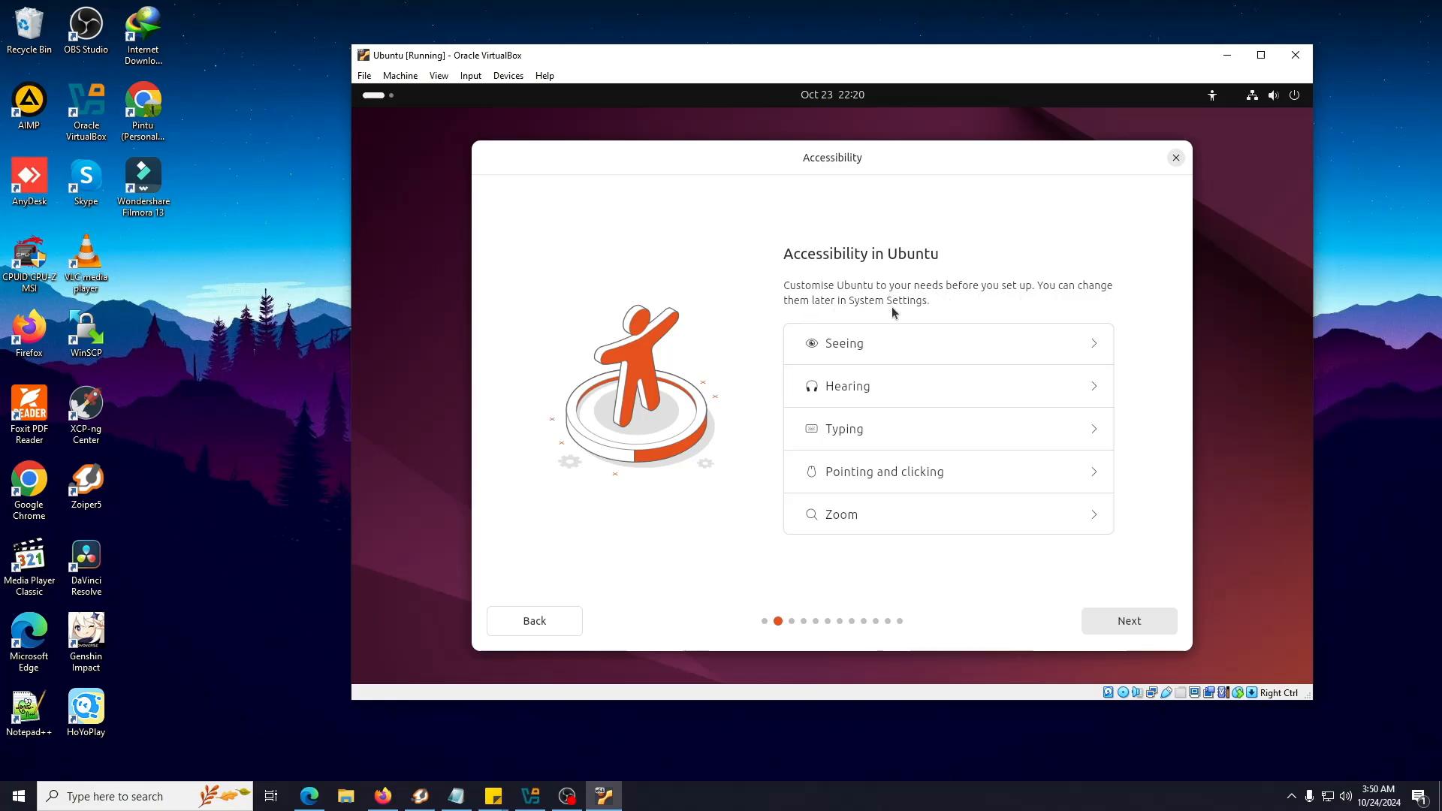
left_click(1095, 345)
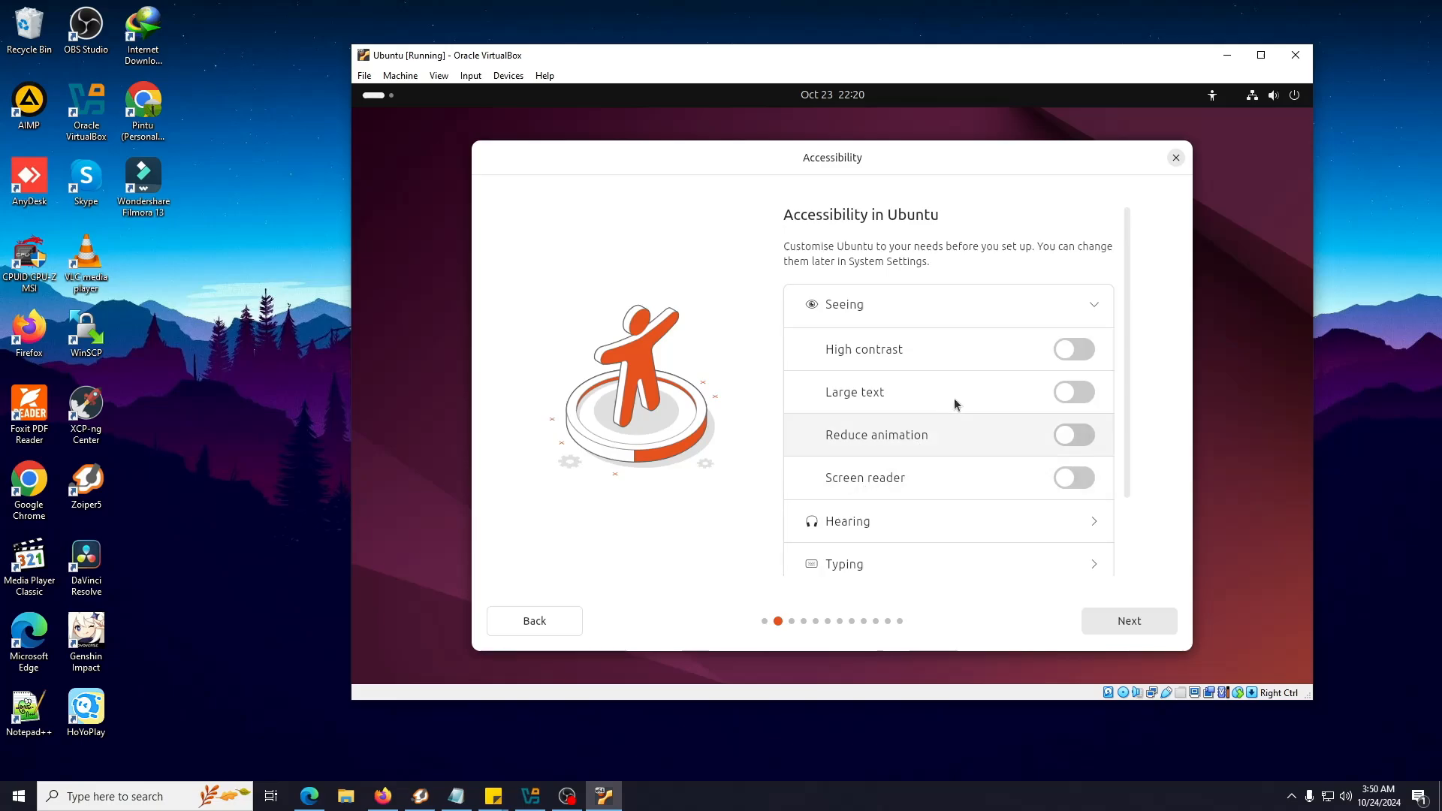
left_click(1094, 306)
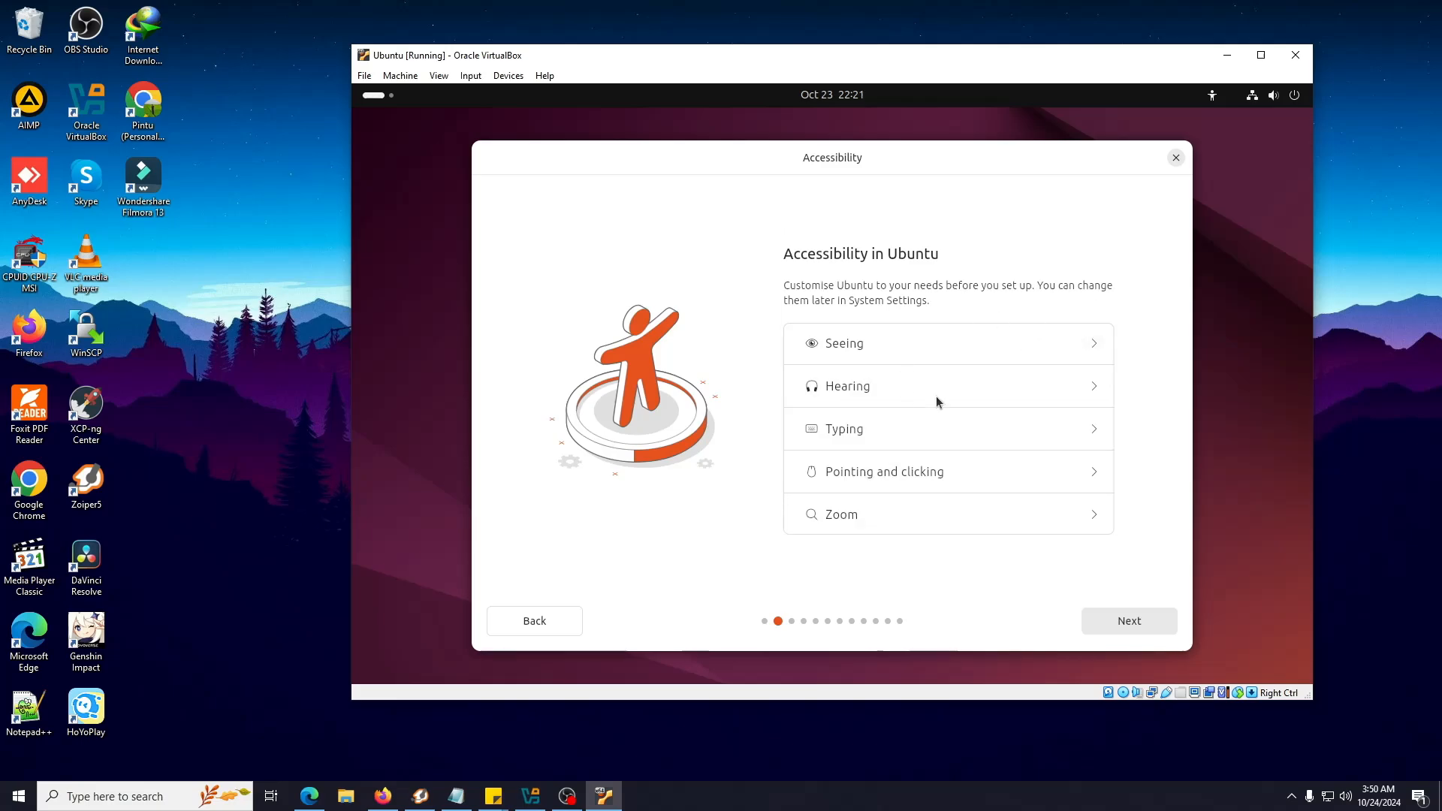
left_click(1094, 387)
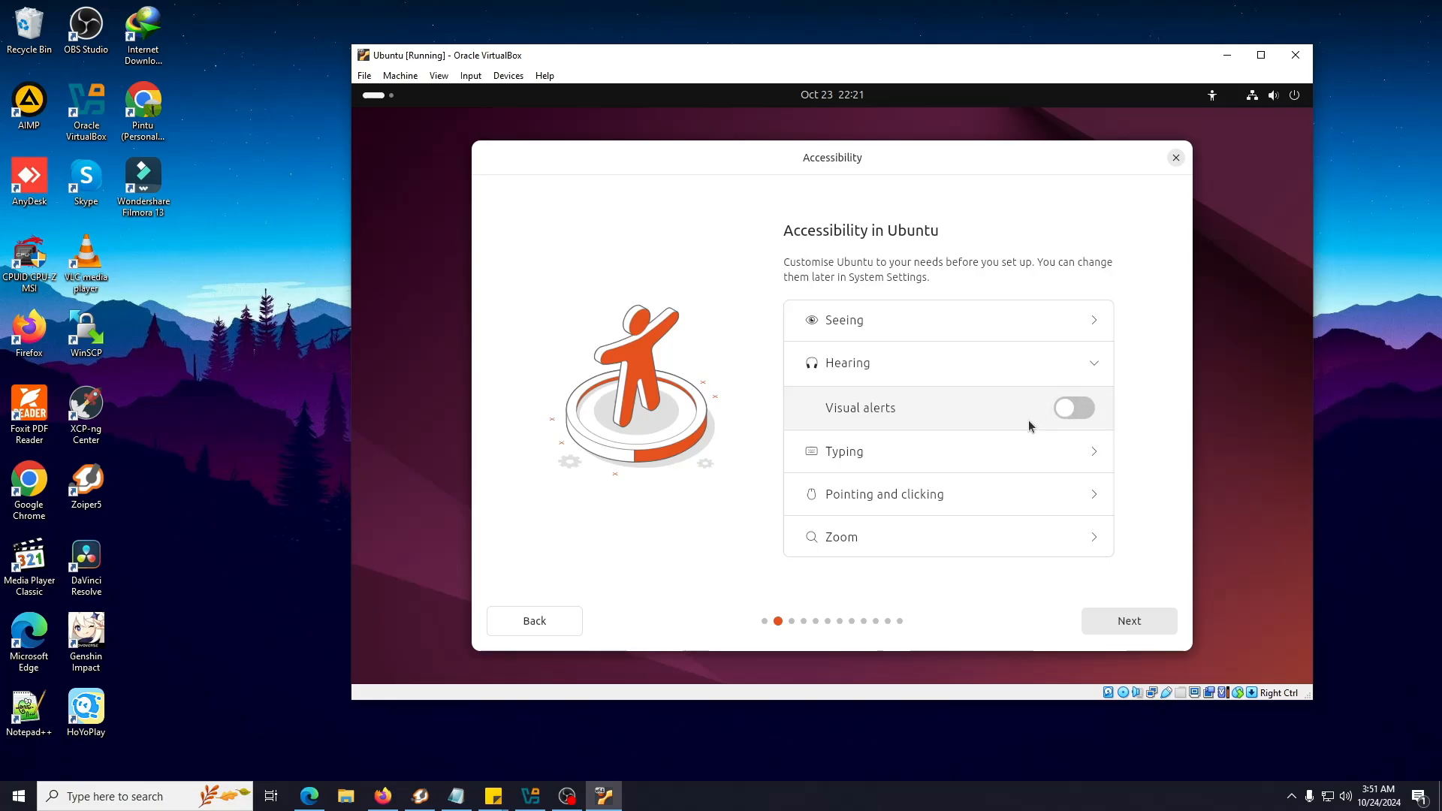
left_click(1093, 367)
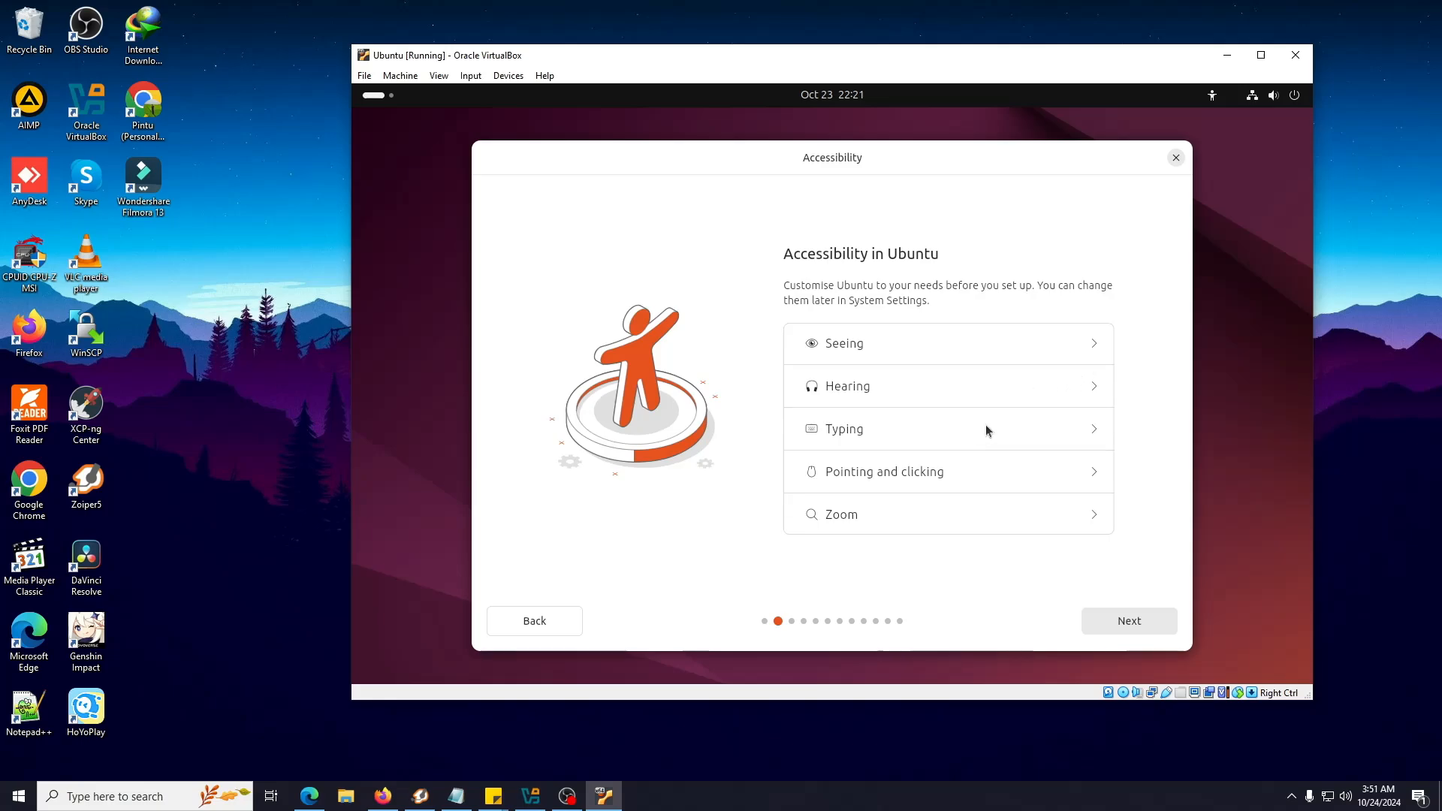
left_click(1097, 433)
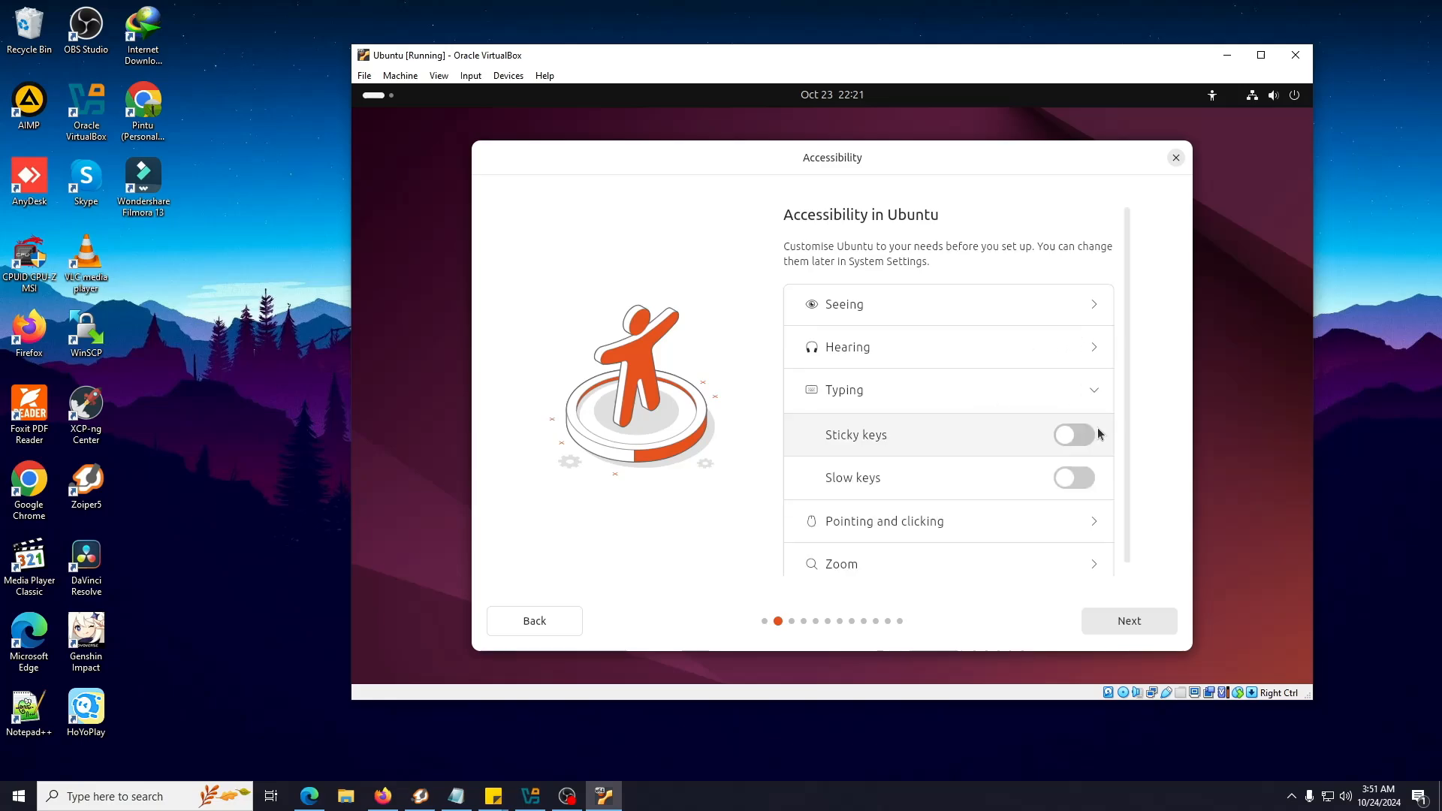
left_click(1095, 390)
left_click(1087, 474)
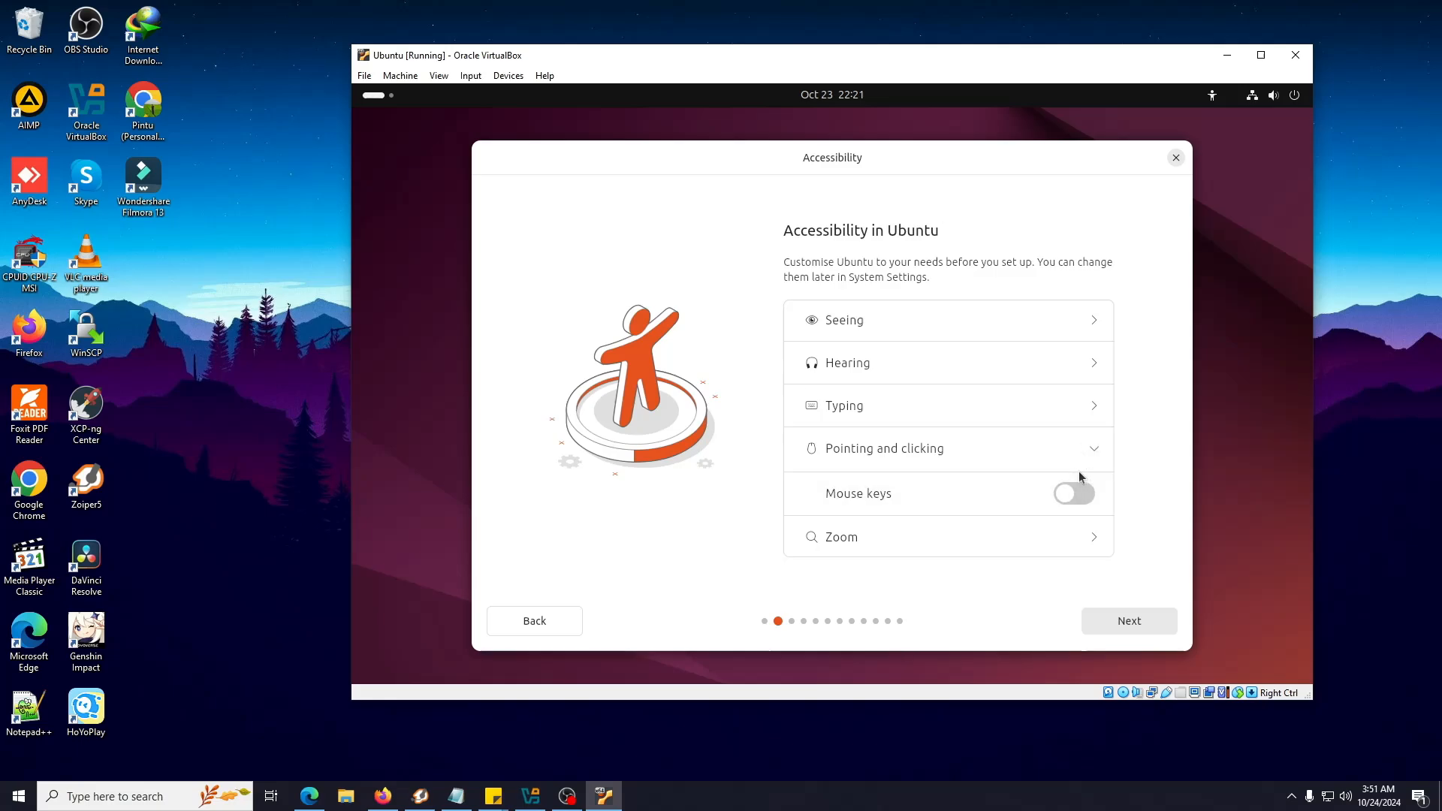
left_click(1080, 537)
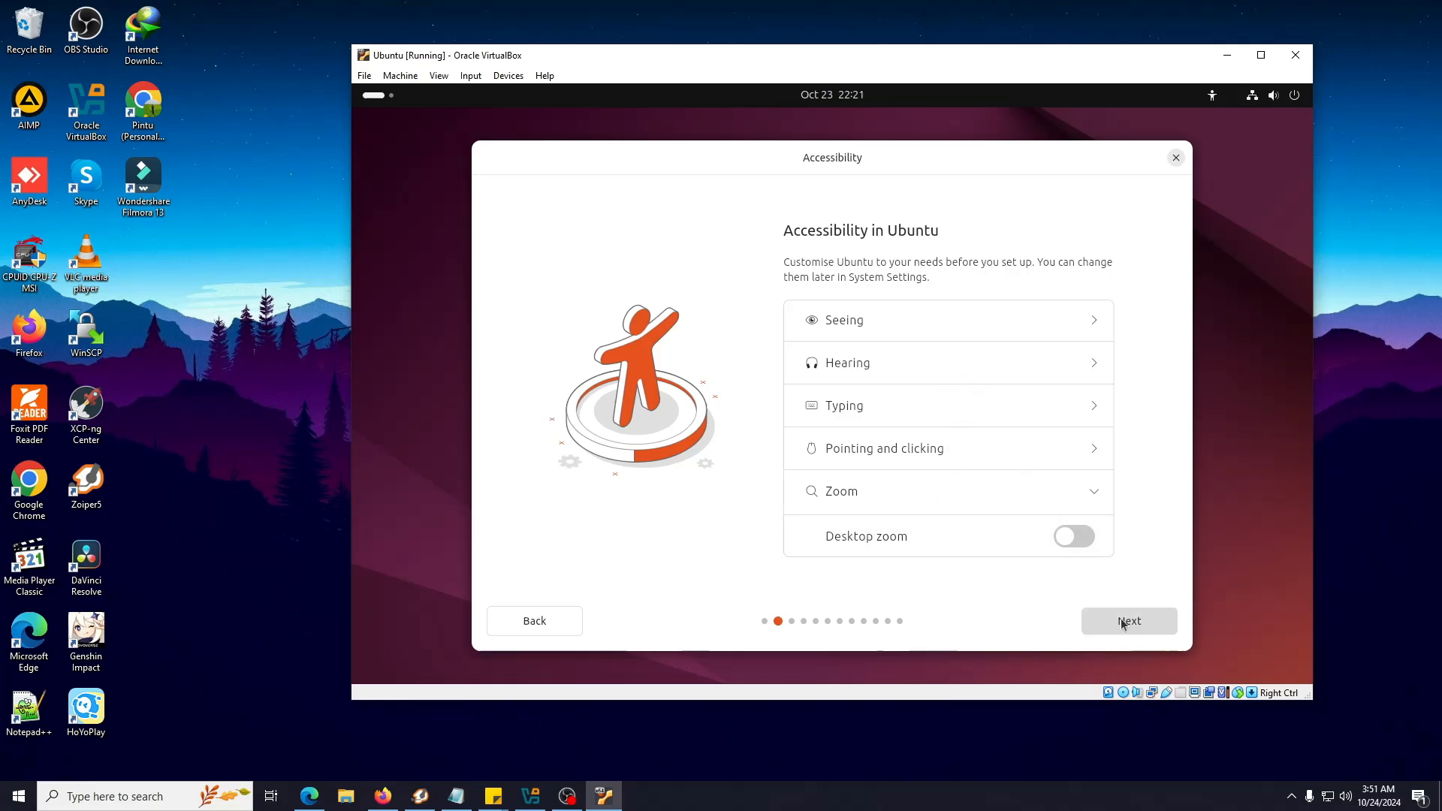
left_click(1139, 631)
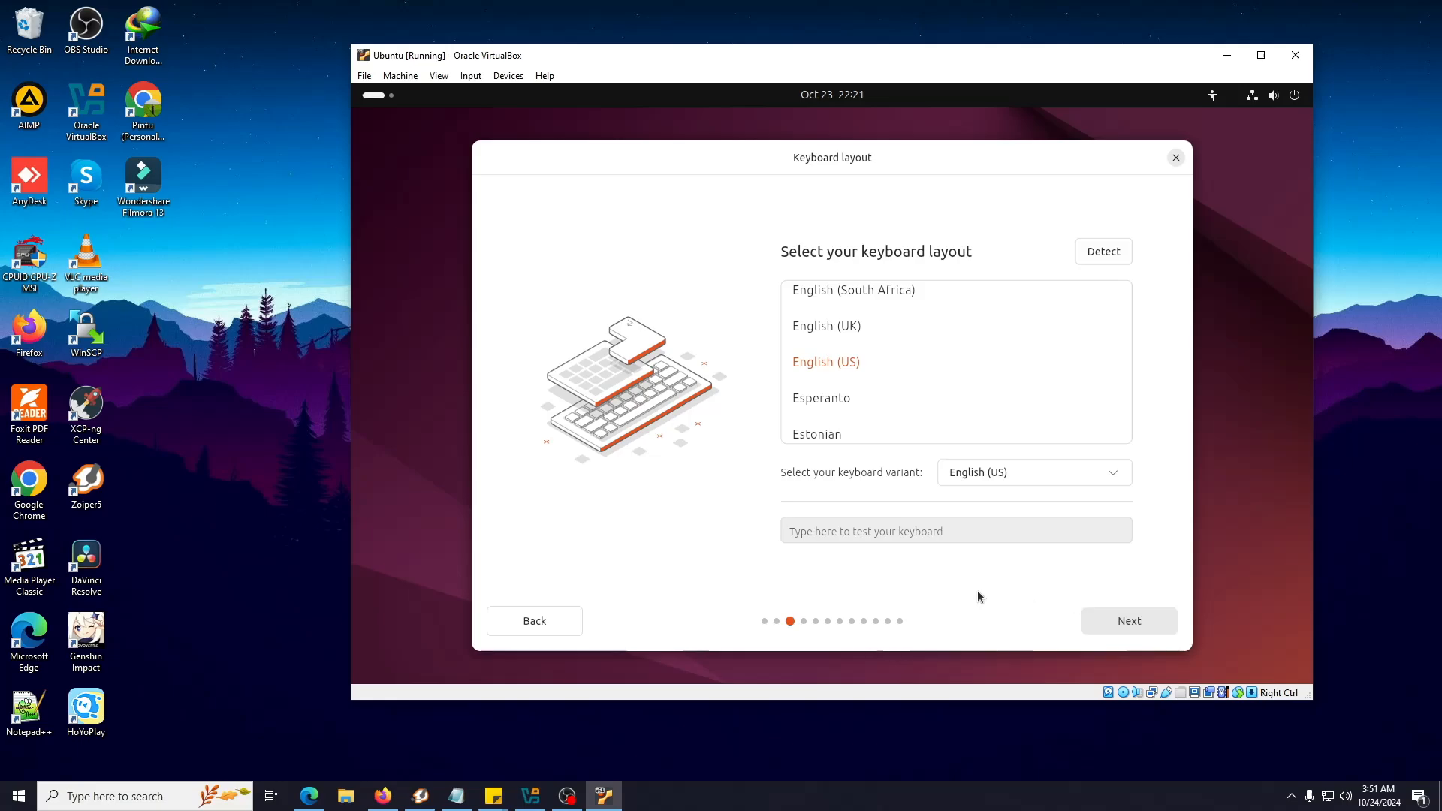
Keep the English (US) keyboard layout and the wired internet connection
left_click(1155, 627)
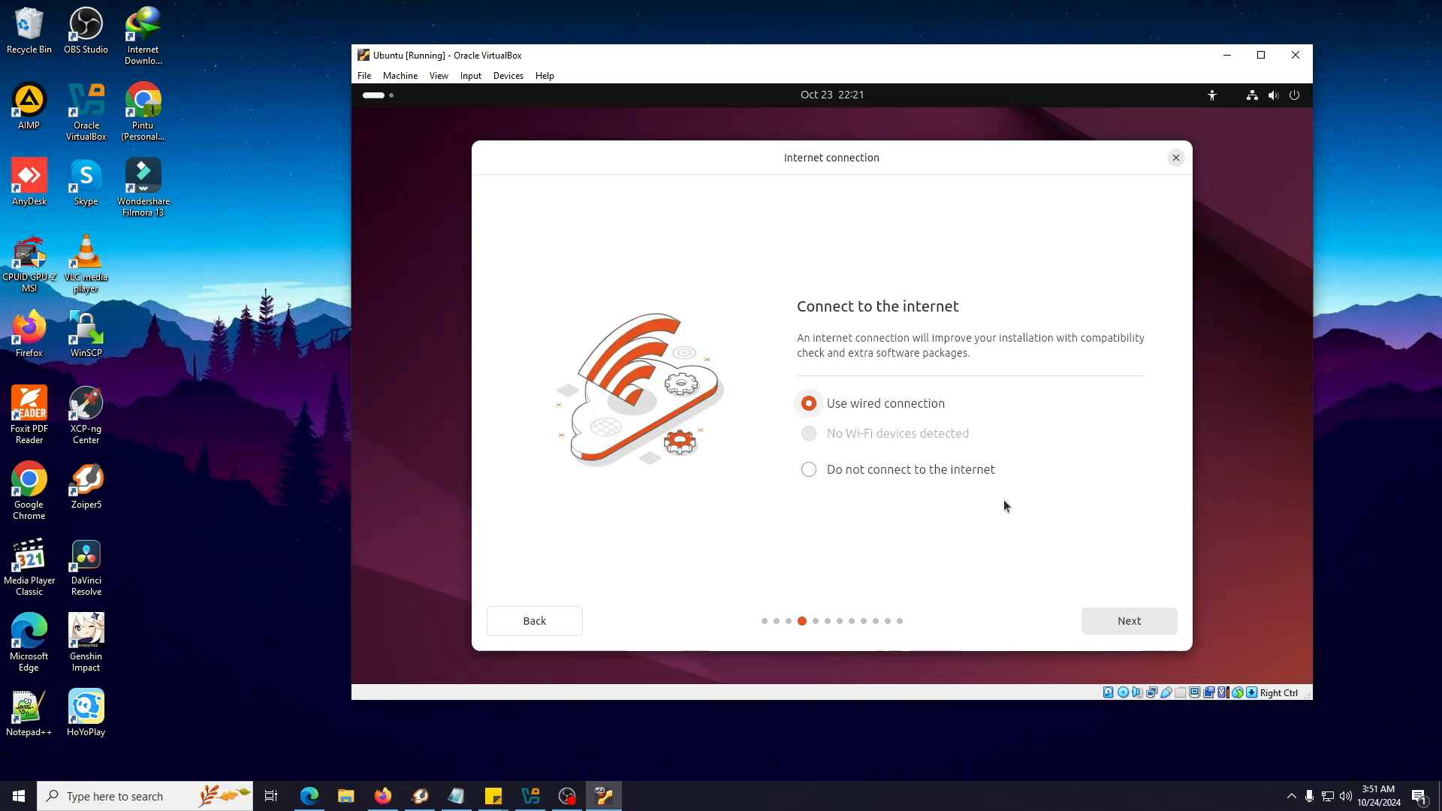
left_click(1329, 796)
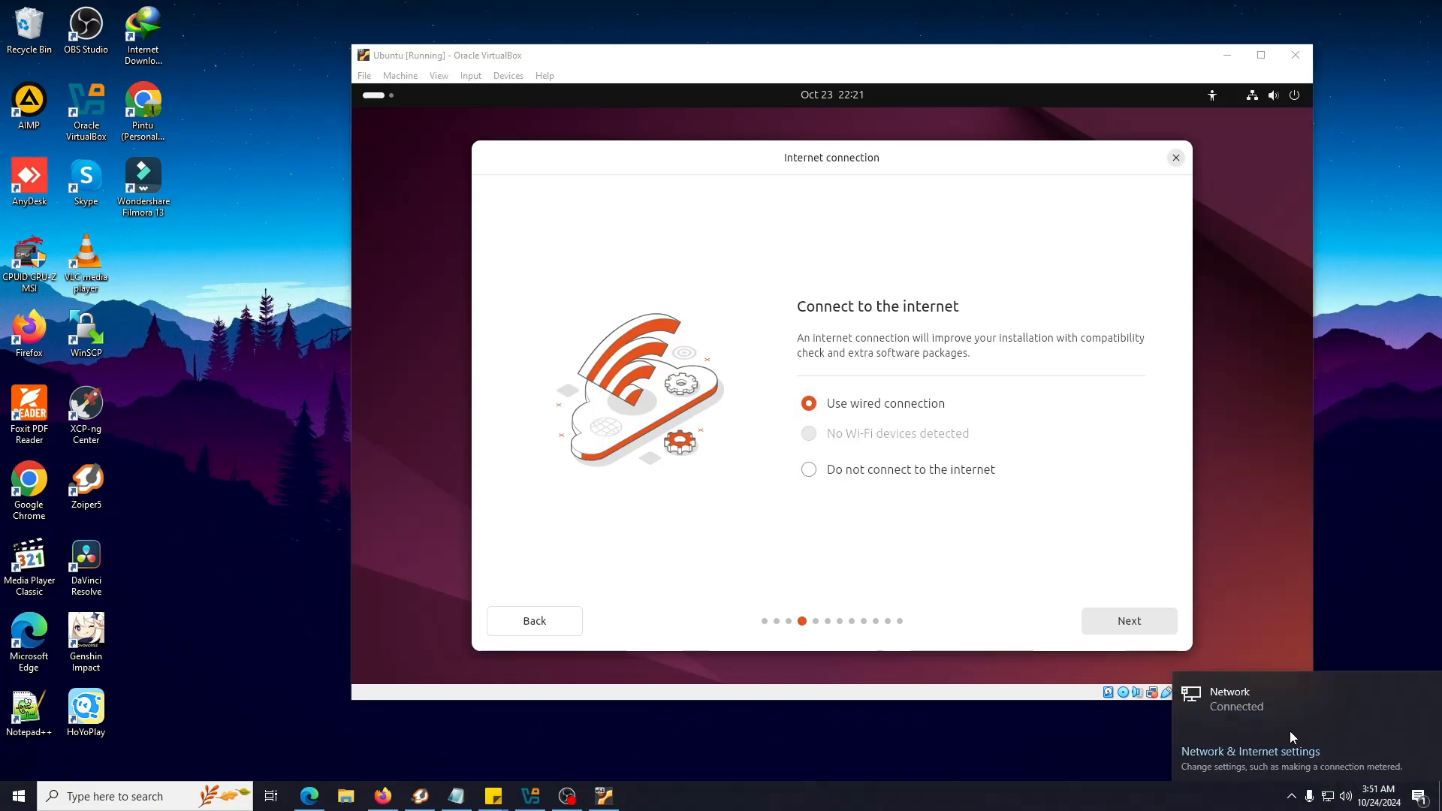
left_click(938, 536)
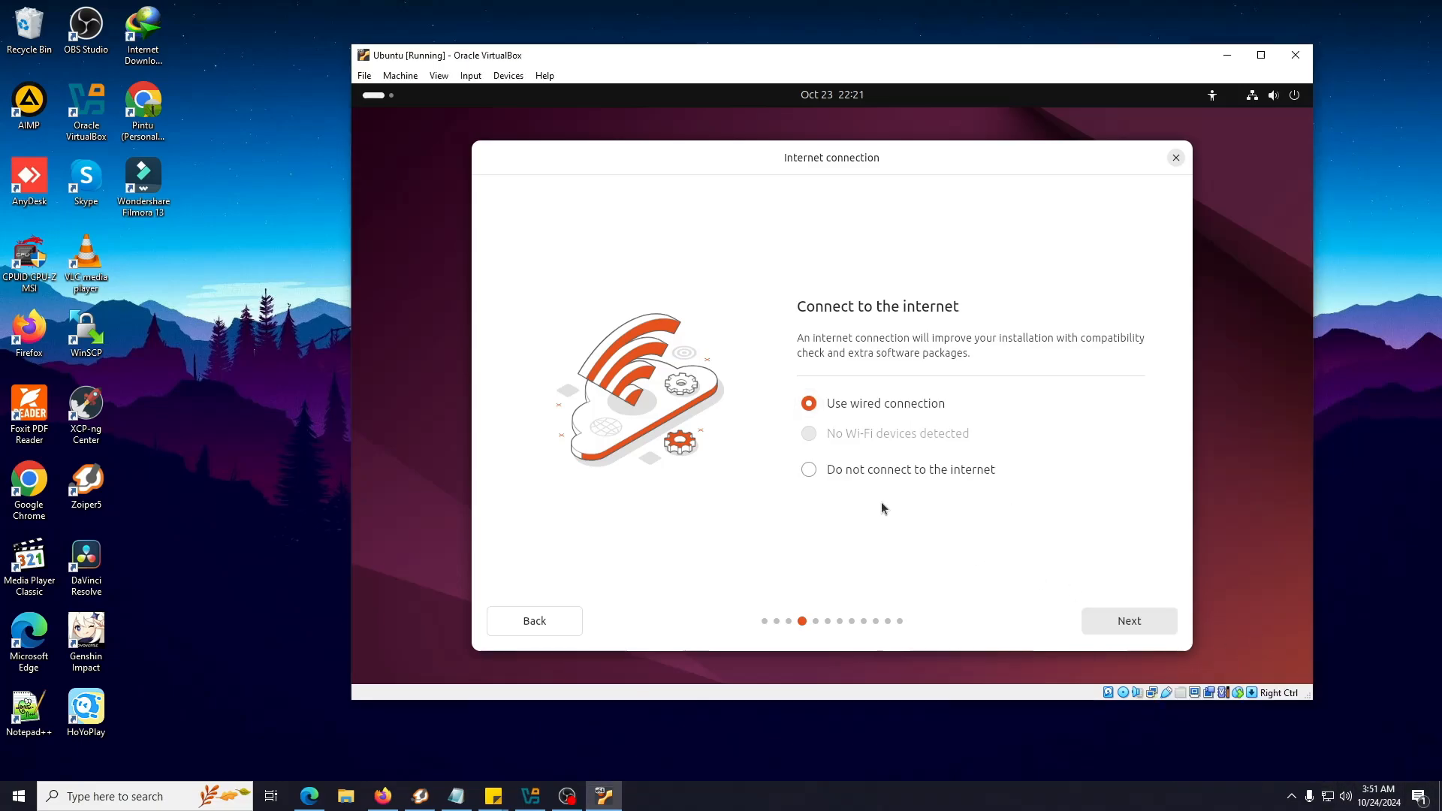
left_click(1141, 629)
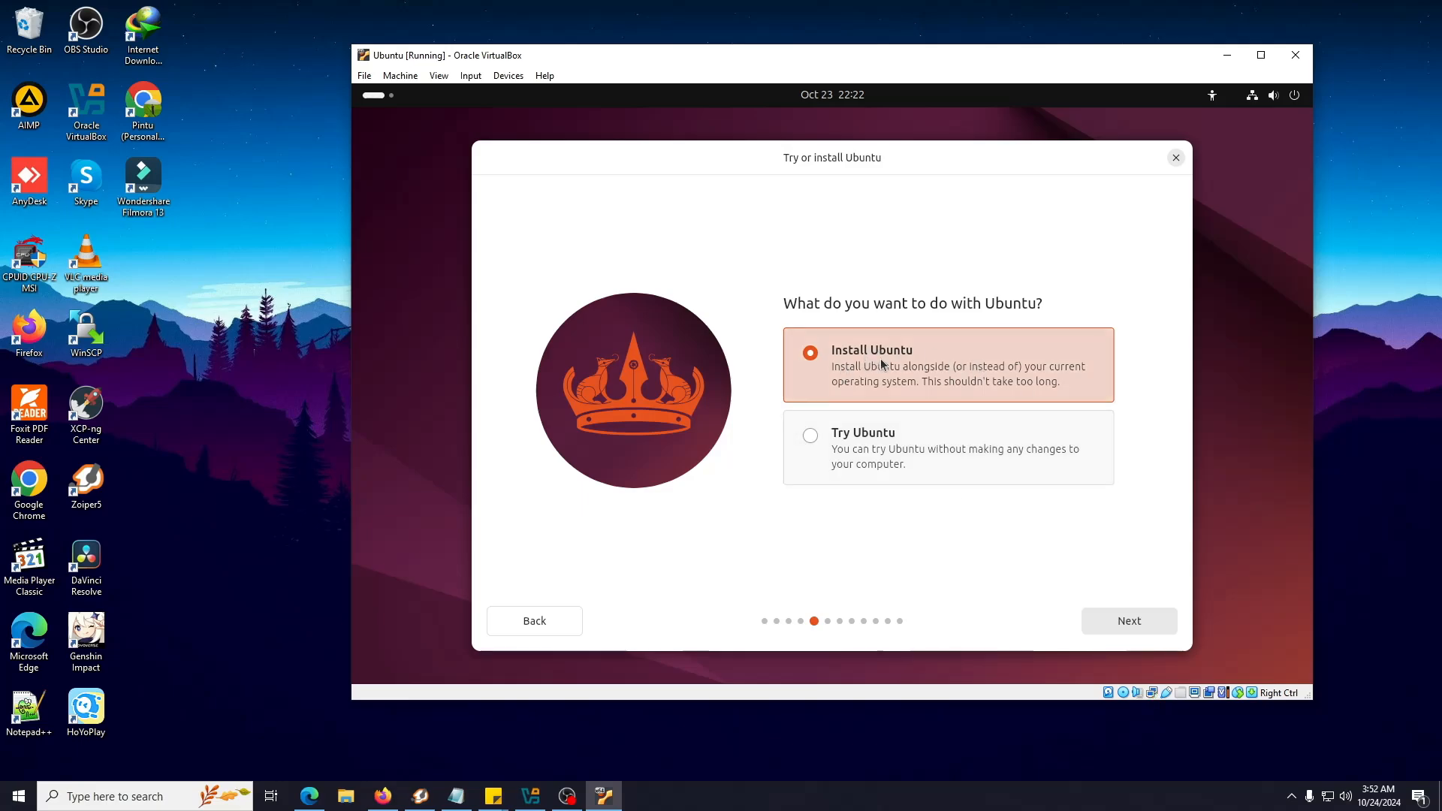
Continue with Install Ubuntu and Interactive installation
left_click(1126, 622)
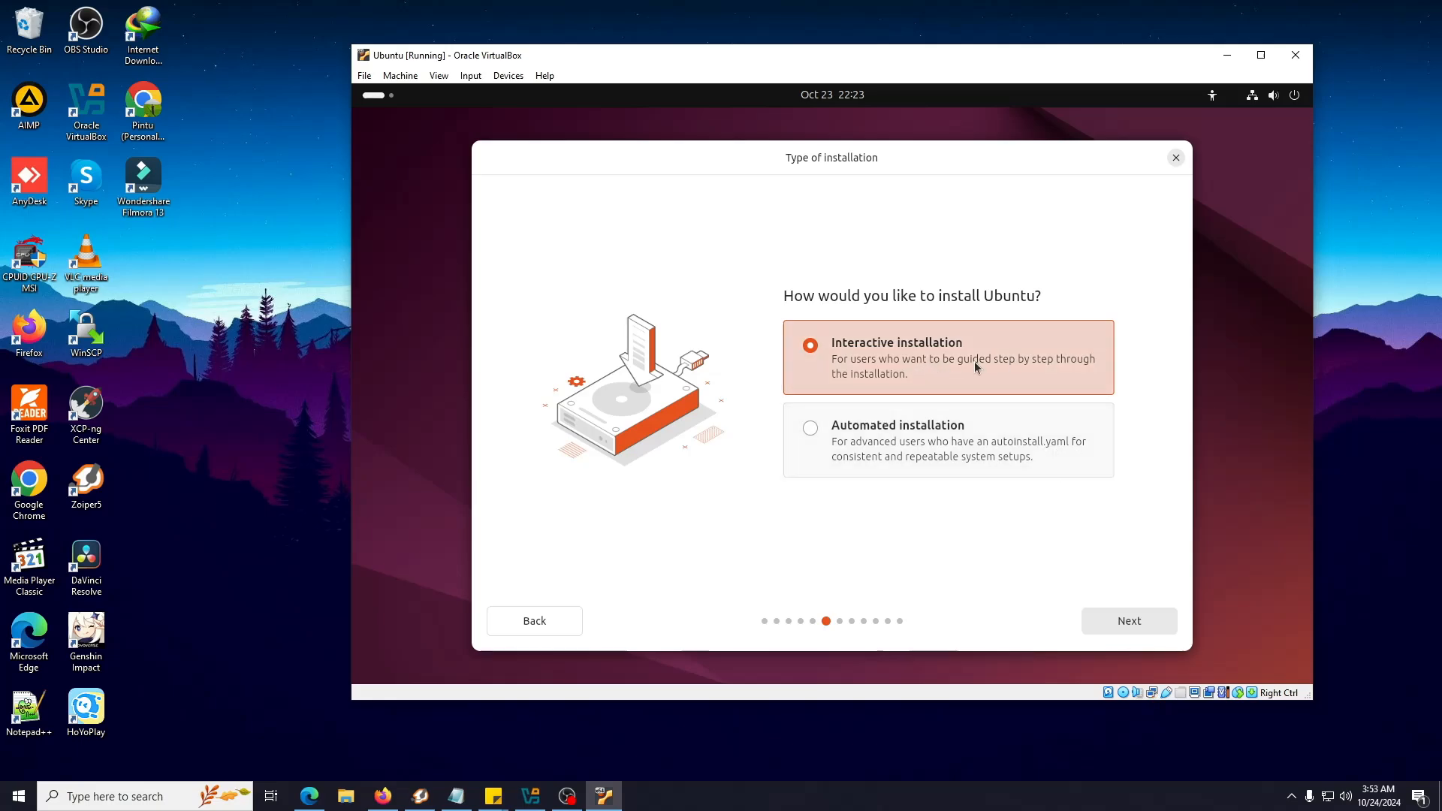
left_click(1138, 624)
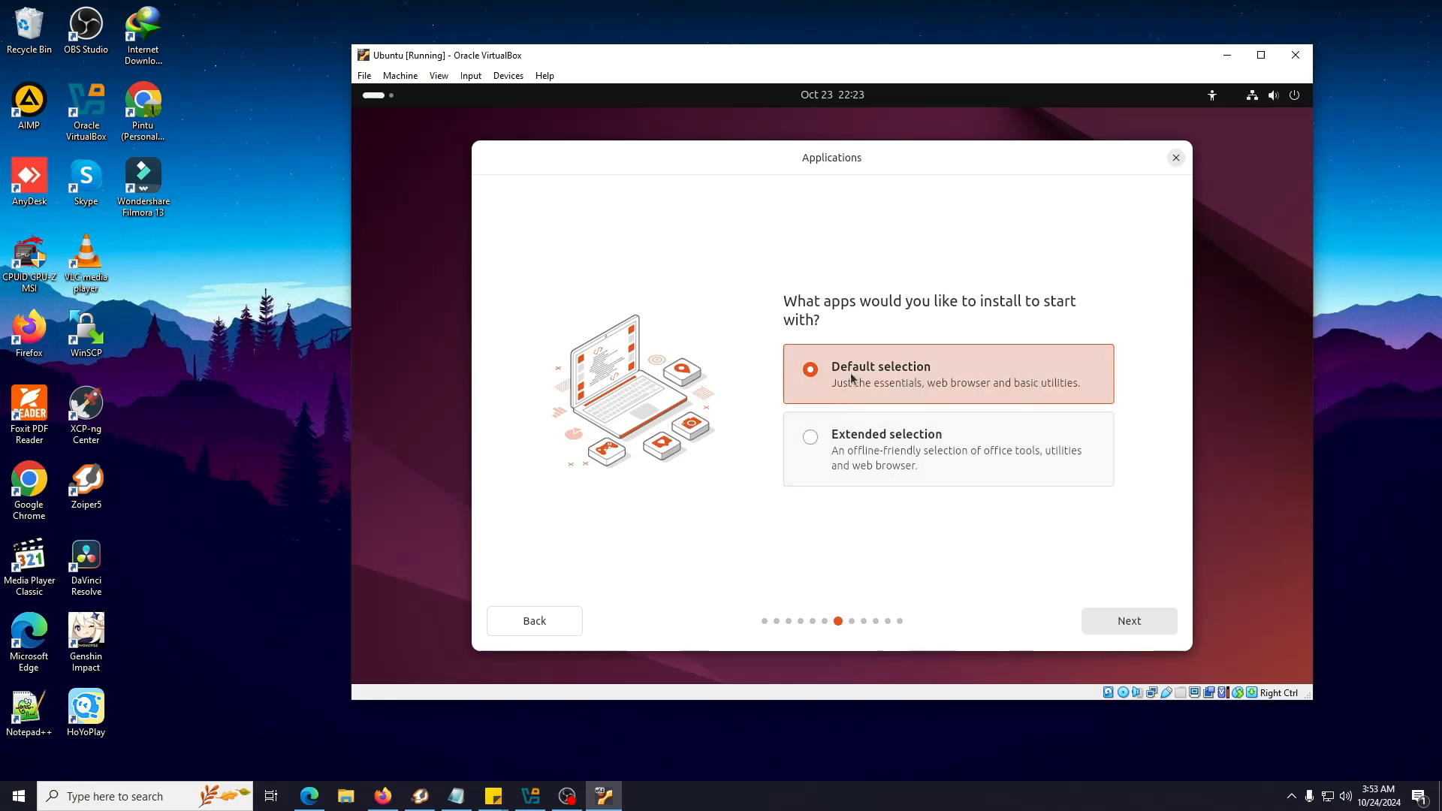
Keep the Default app selection and enable third-party drivers and additional media format support
left_click(1142, 629)
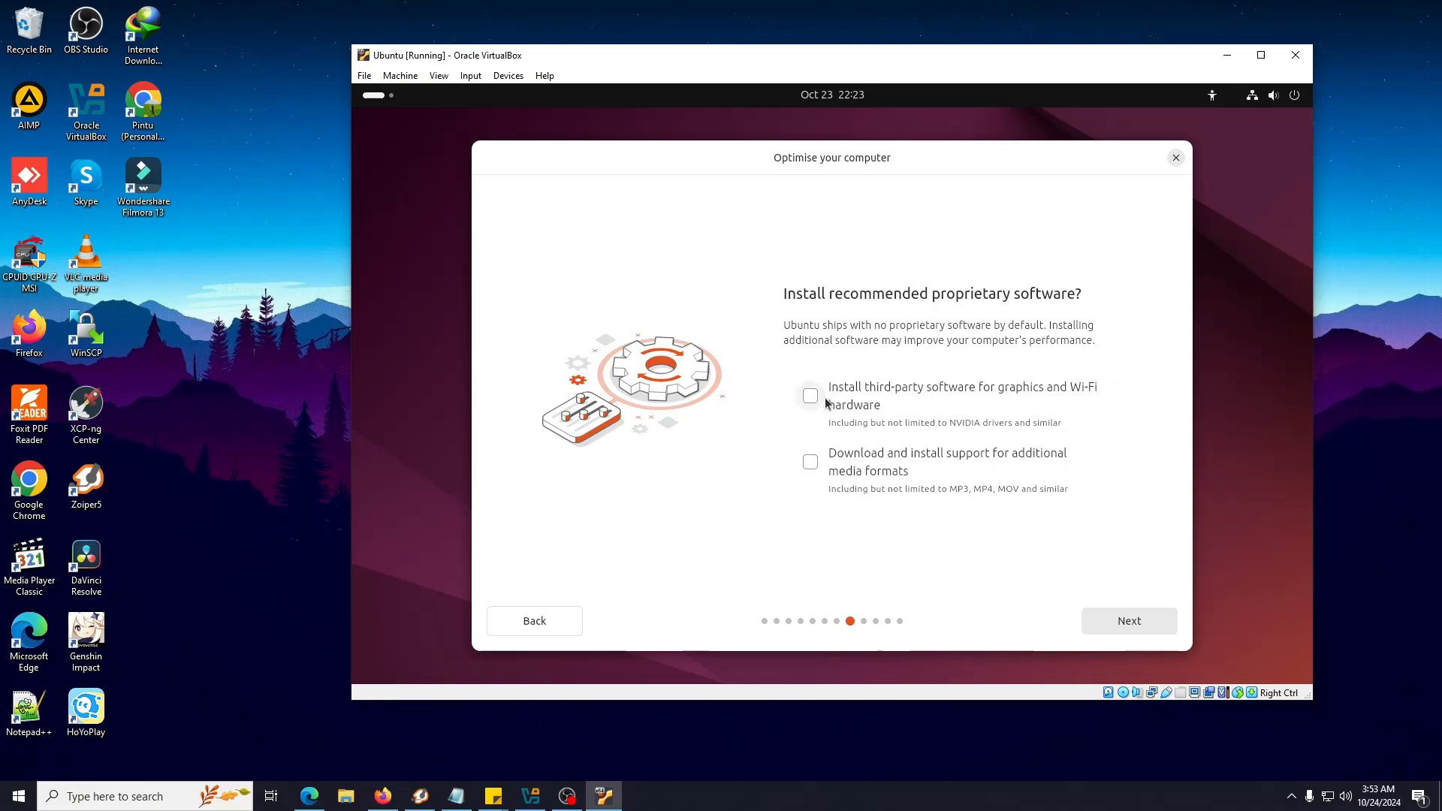
left_click(859, 408)
left_click(890, 454)
left_click(1138, 622)
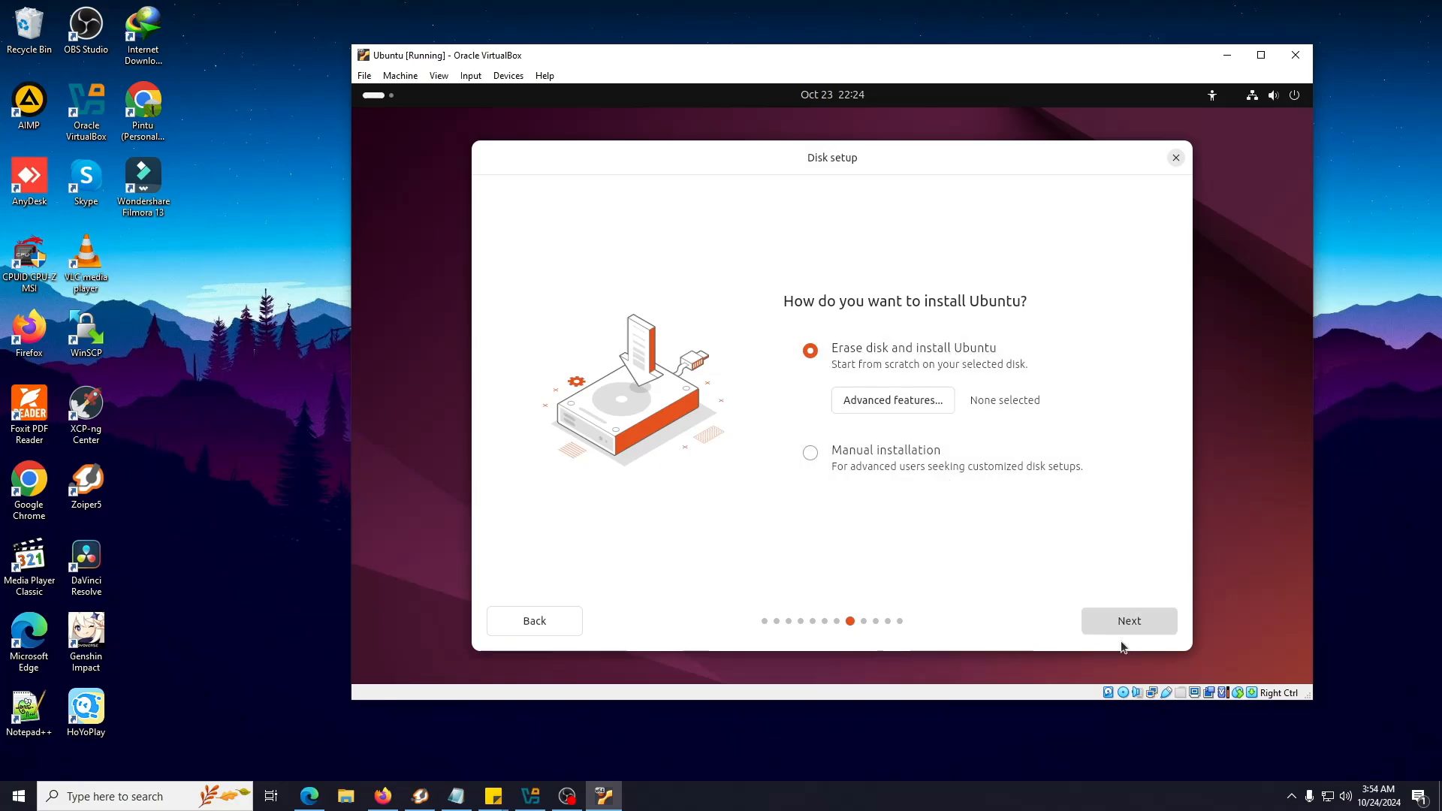
Accept Erase disk, then enter the user's name and computer name and keep the suggested username
left_click(1127, 622)
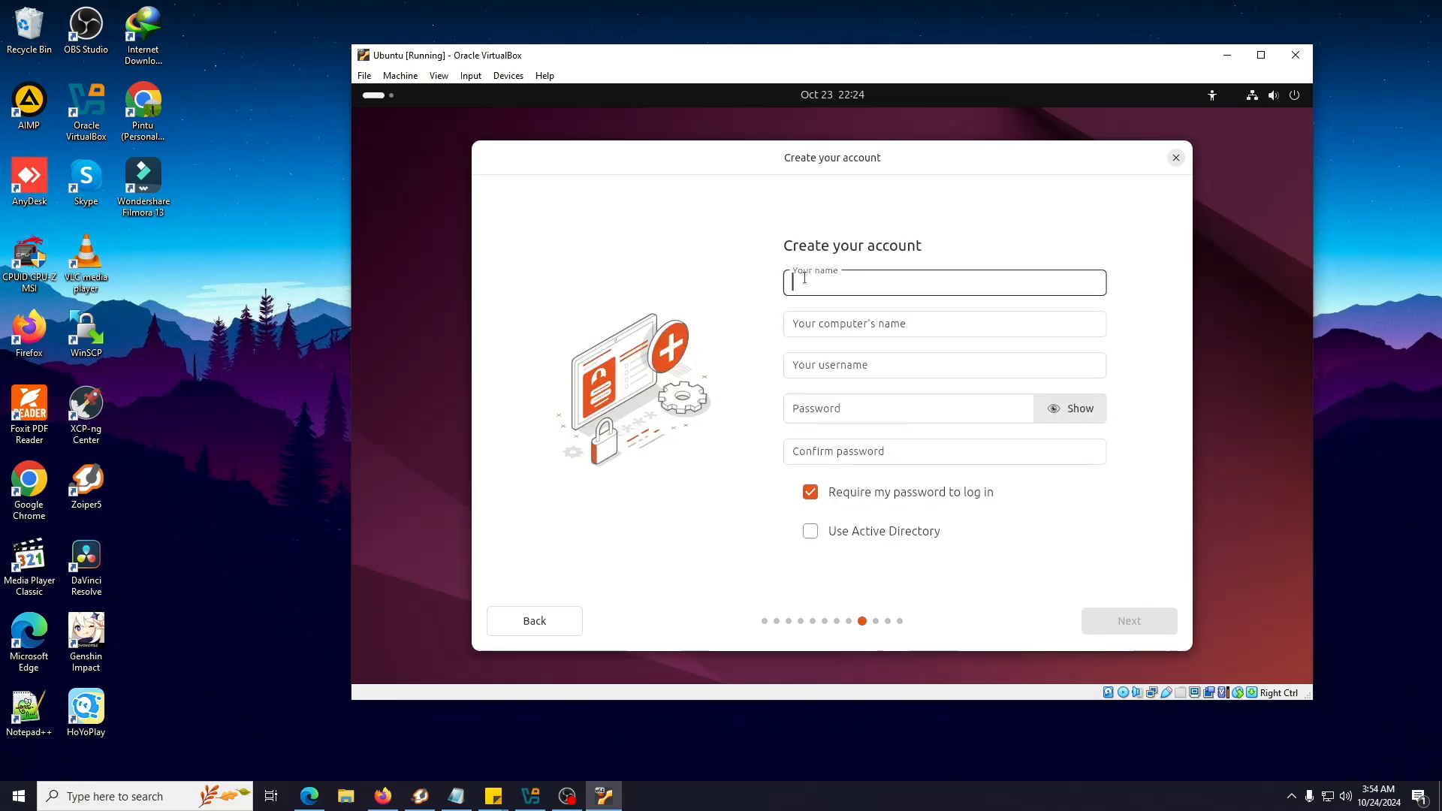
left_click(841, 281)
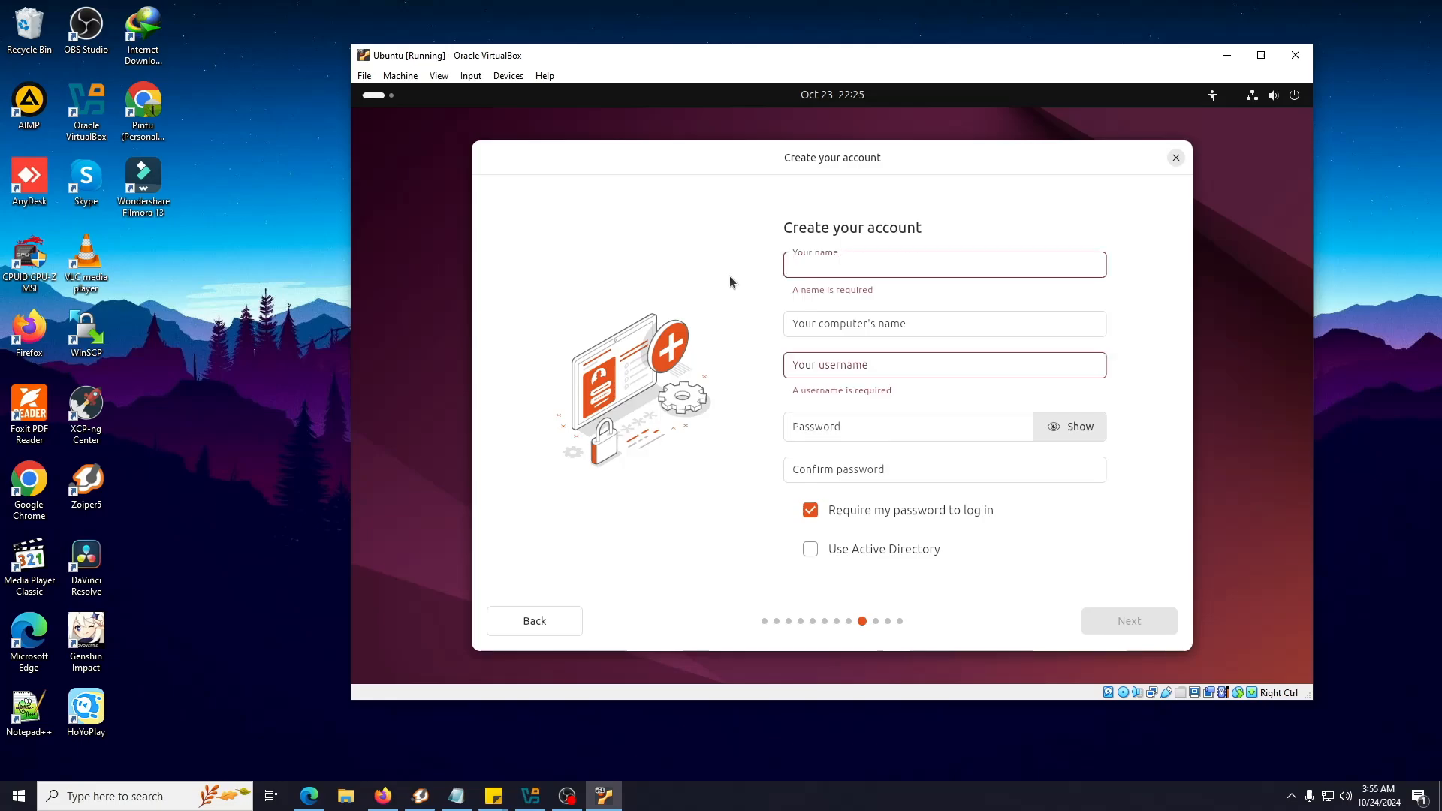
type("Innv")
key("BackSpace")
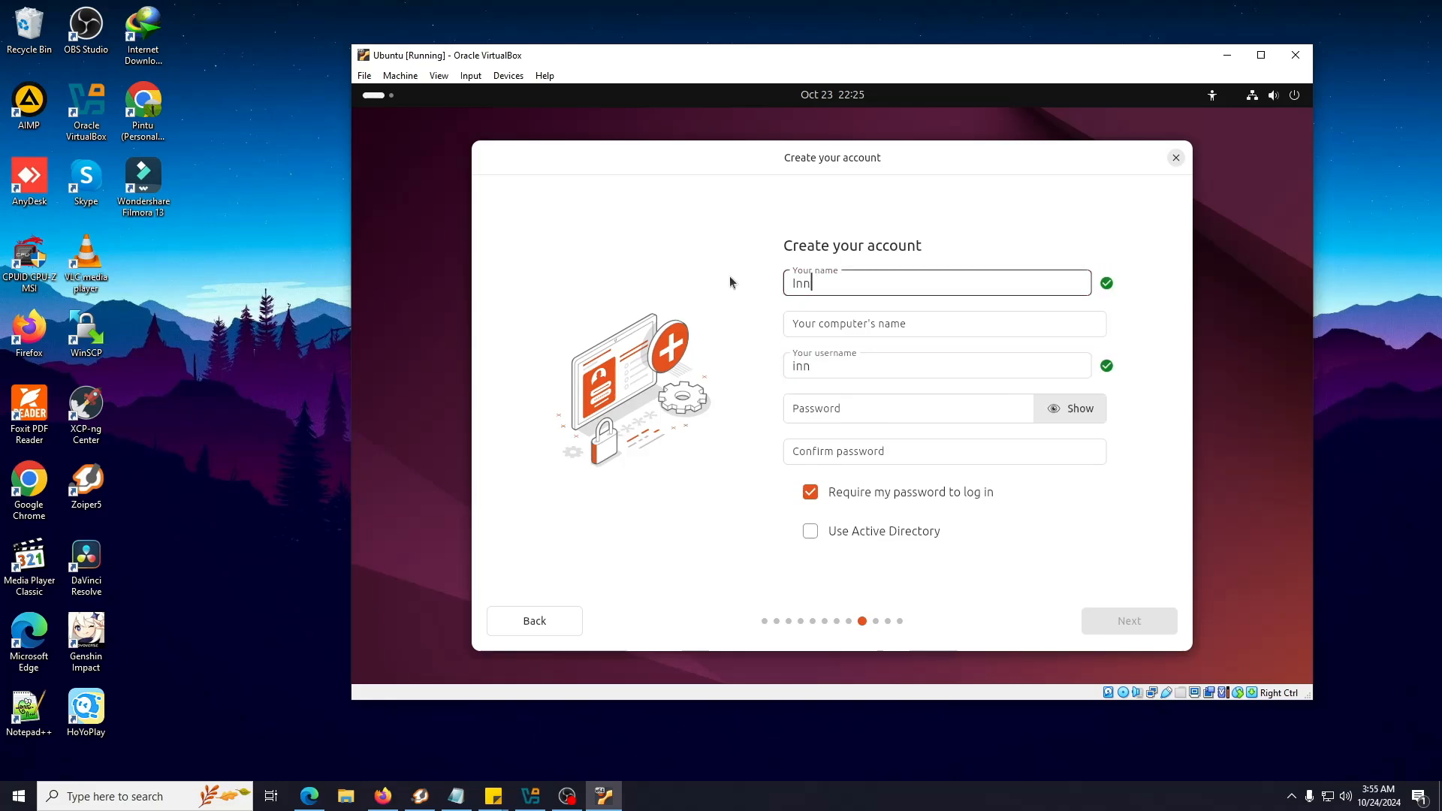
type("ovate IT La")
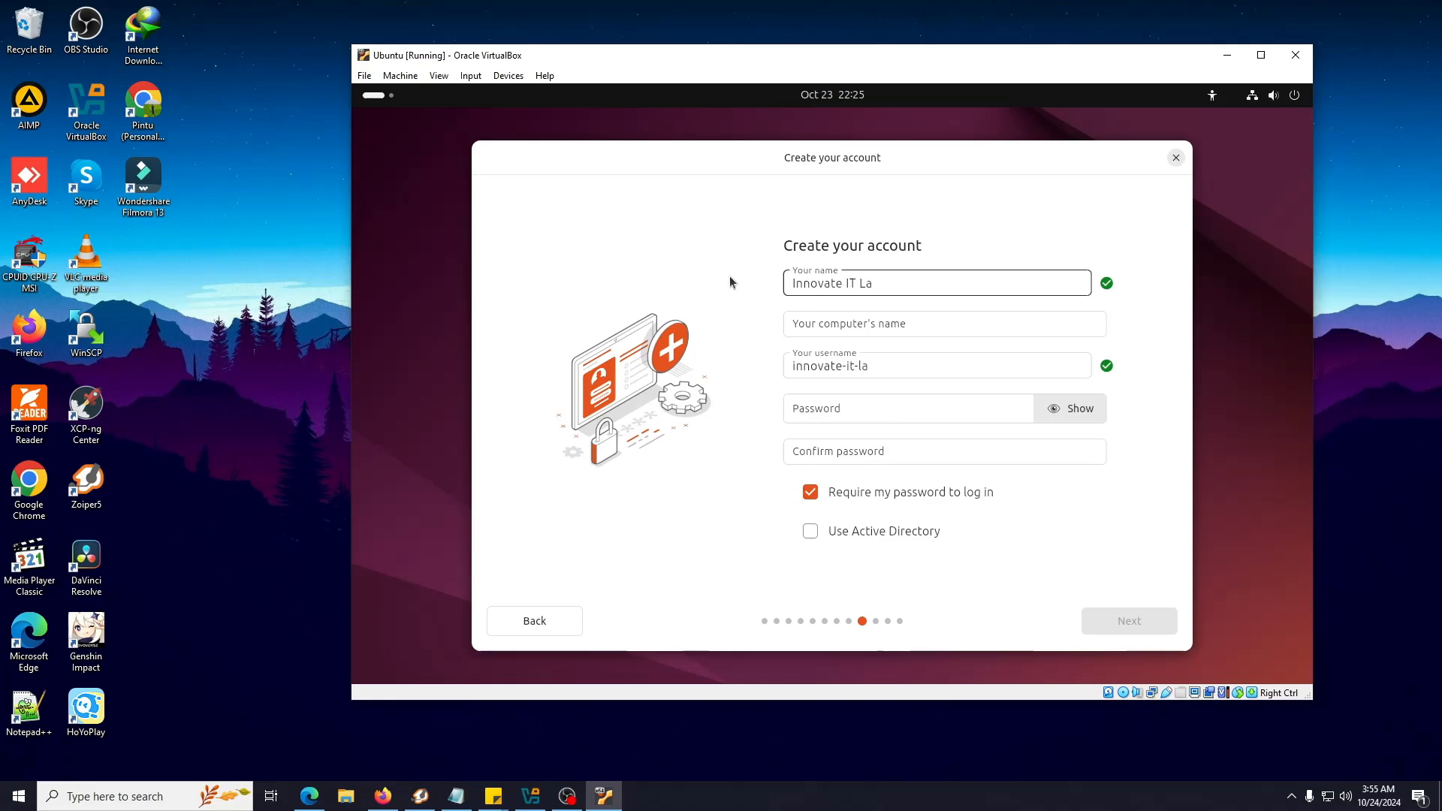
type("b")
key("Tab")
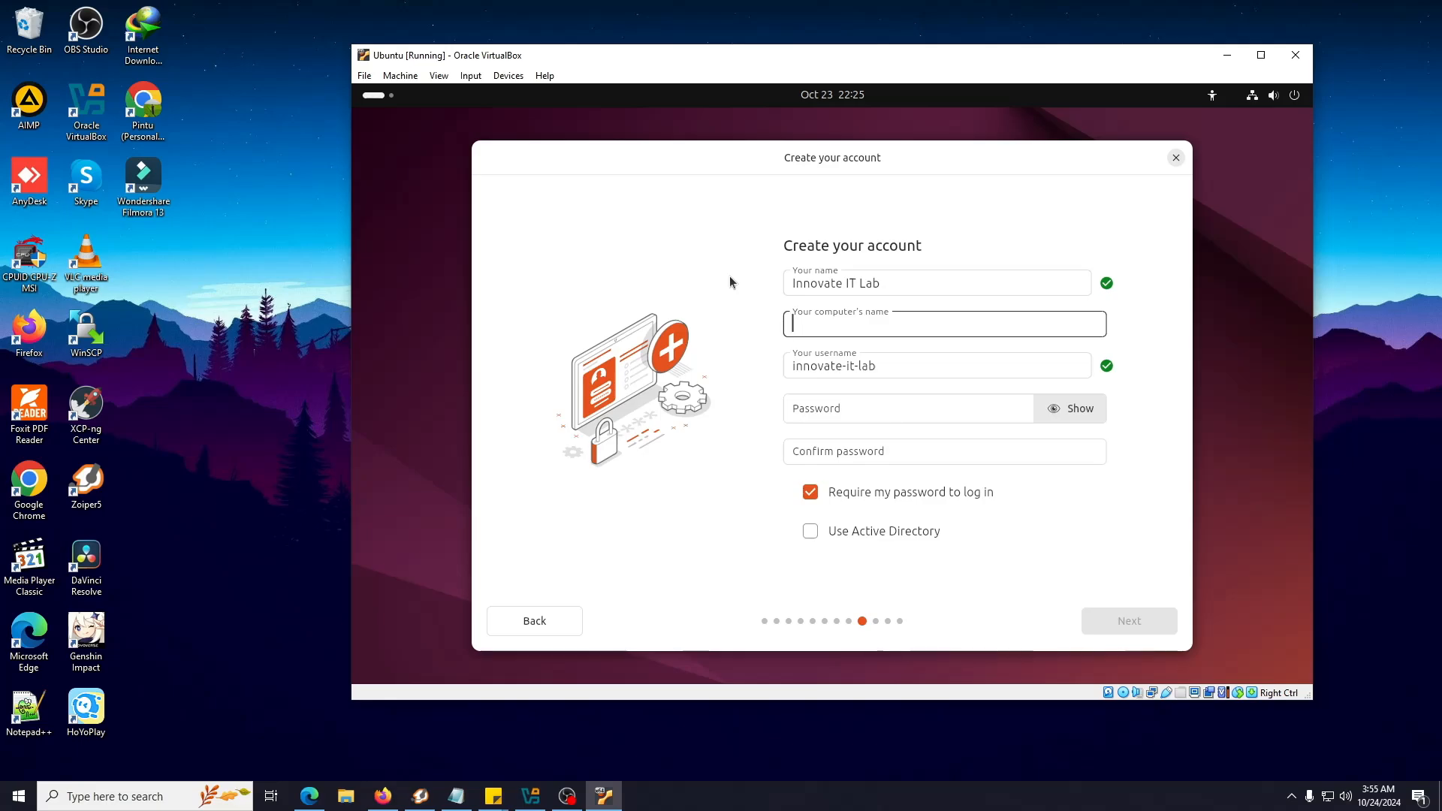
type("pintu")
key("Tab")
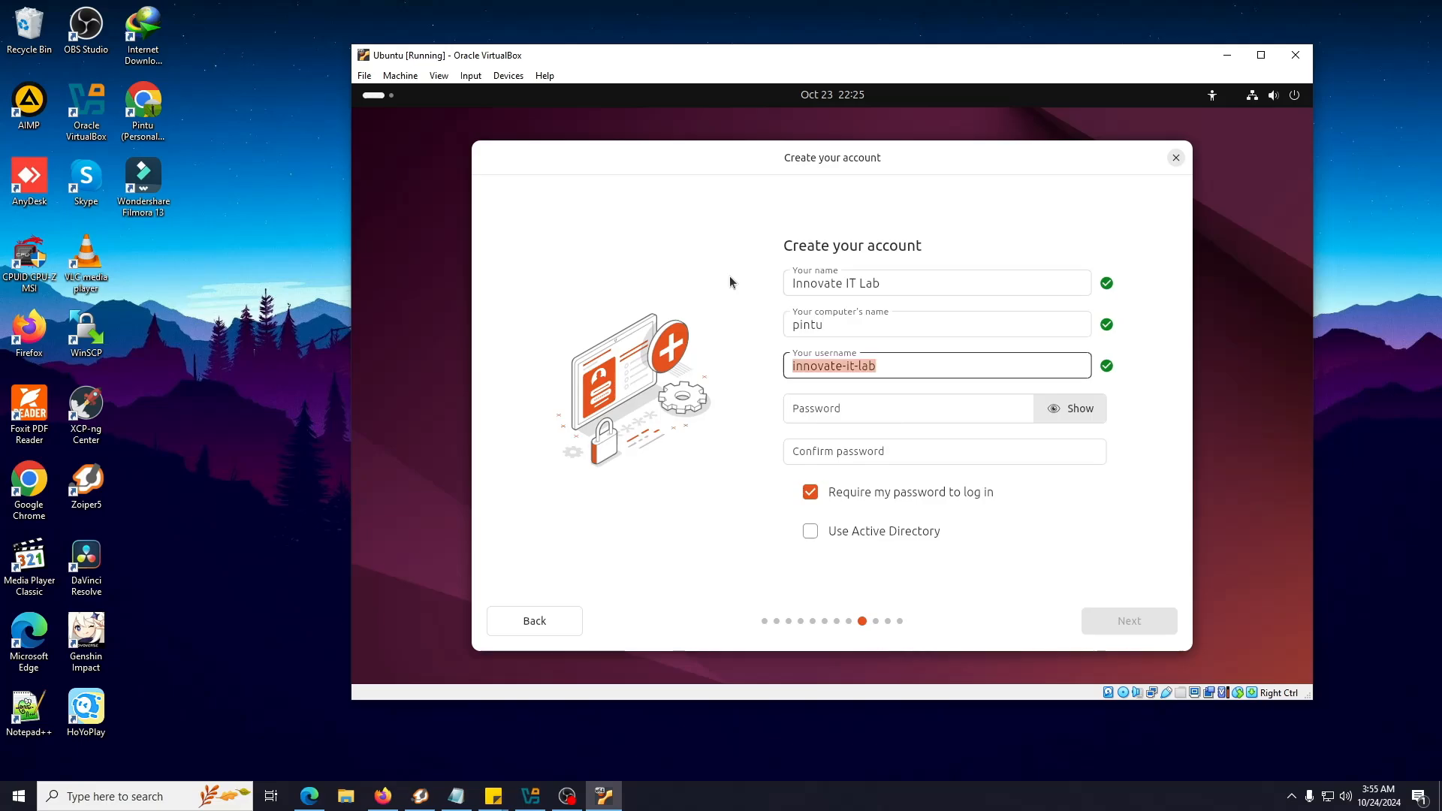
key("Tab")
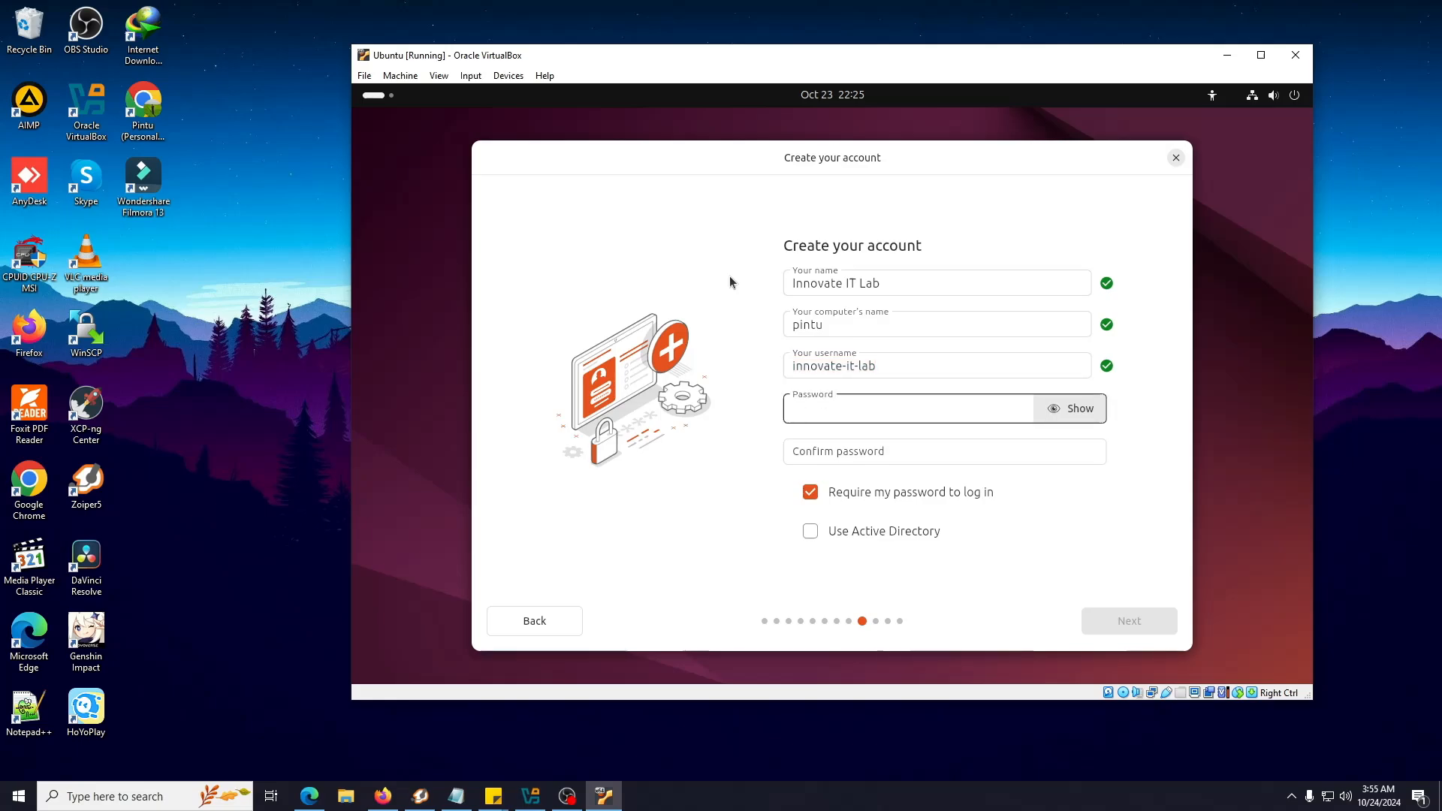
Enter and confirm the account password, then reveal it as plain text
type("12345678")
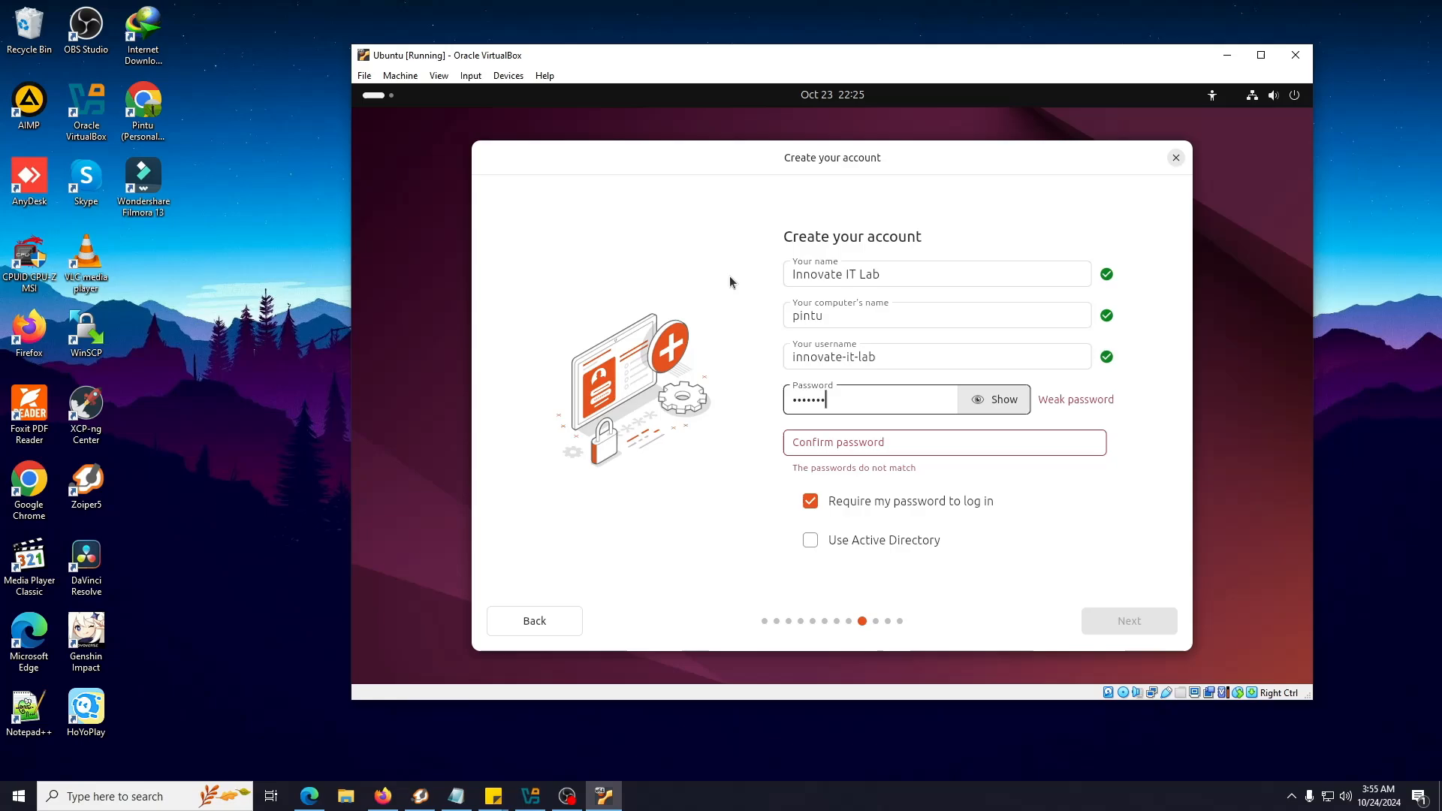
key("Tab")
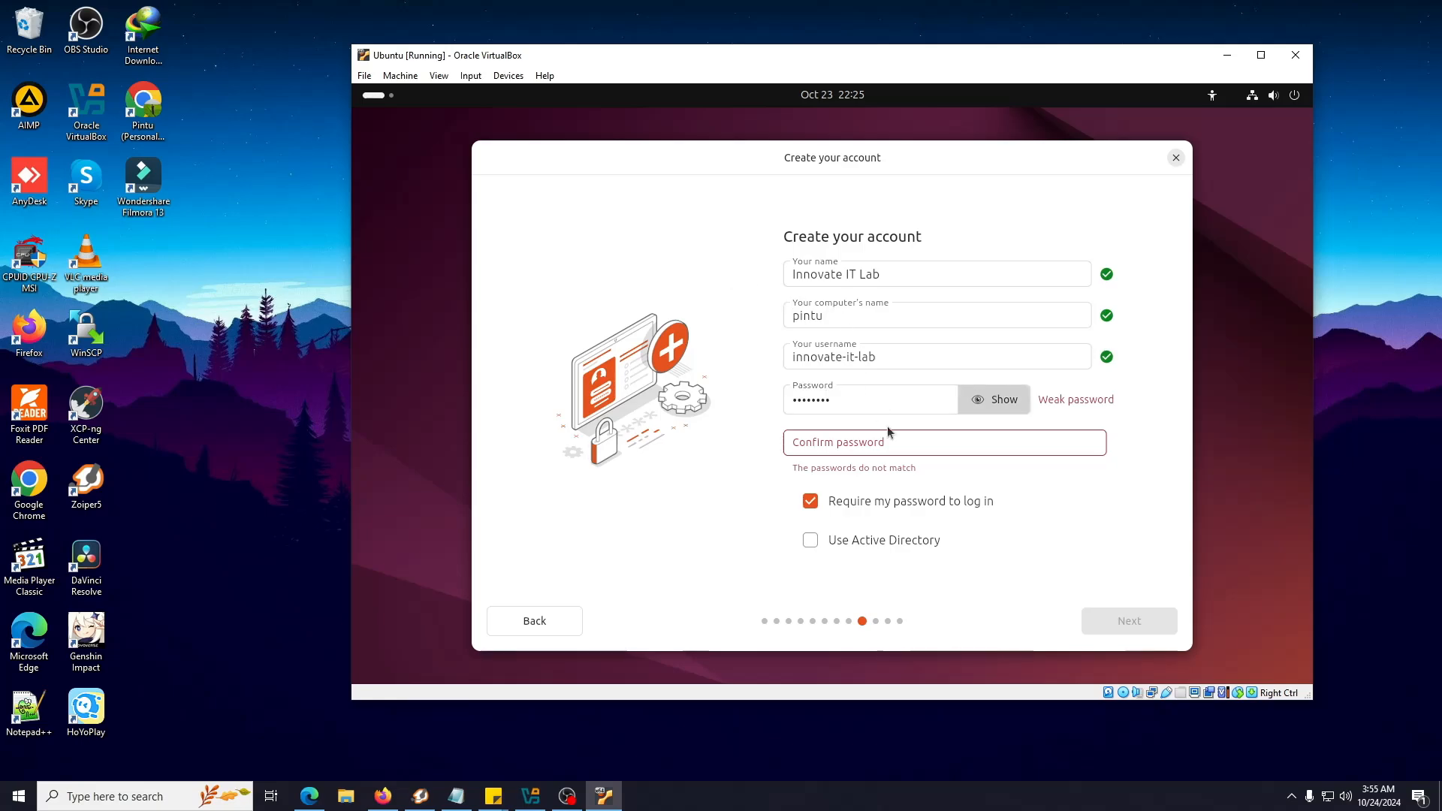
left_click(865, 443)
type("1234")
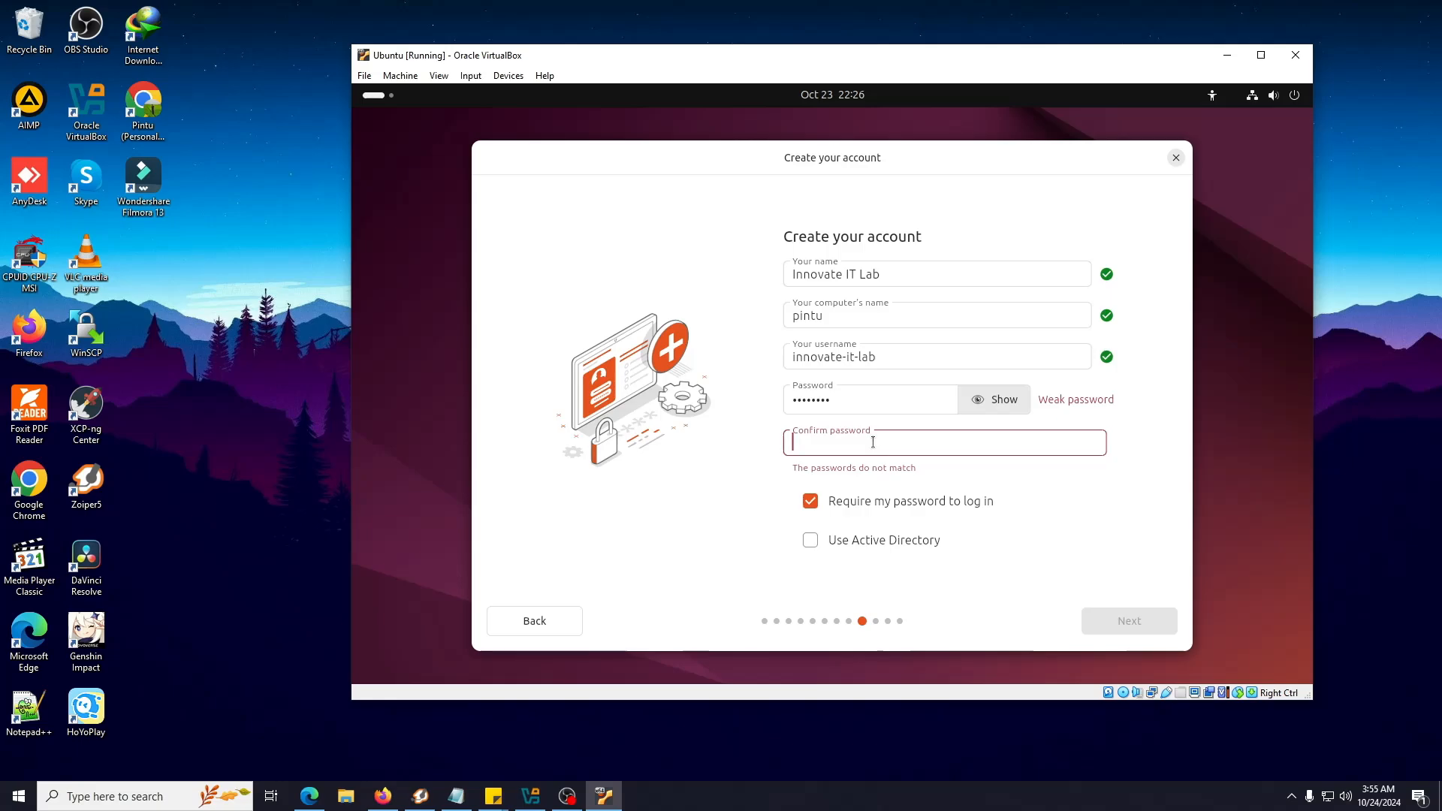
type("5678")
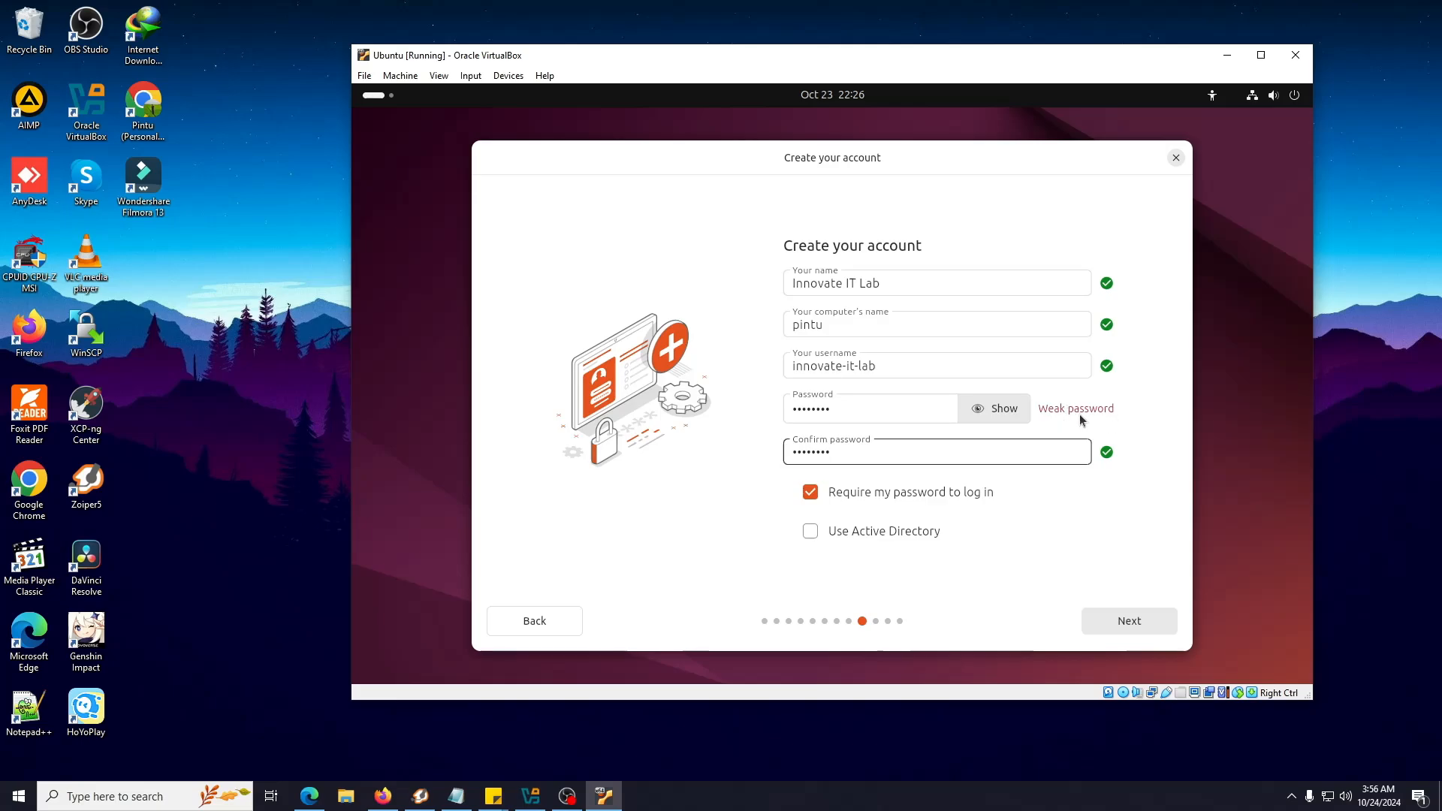
left_click(999, 409)
left_click(877, 412)
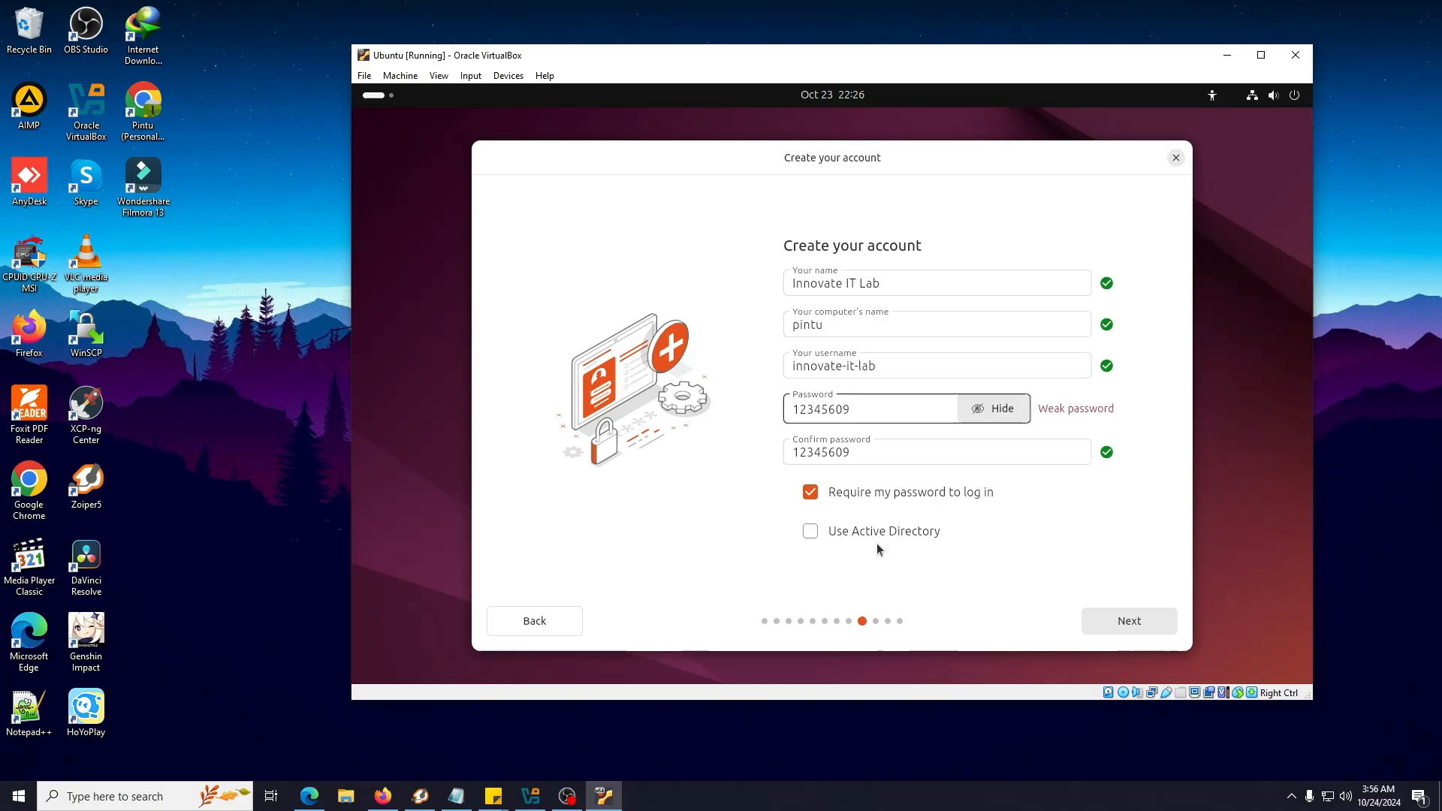
Set the timezone to Asia/Kolkata by picking Mumbai on the map, reaching the install review
left_click(1137, 616)
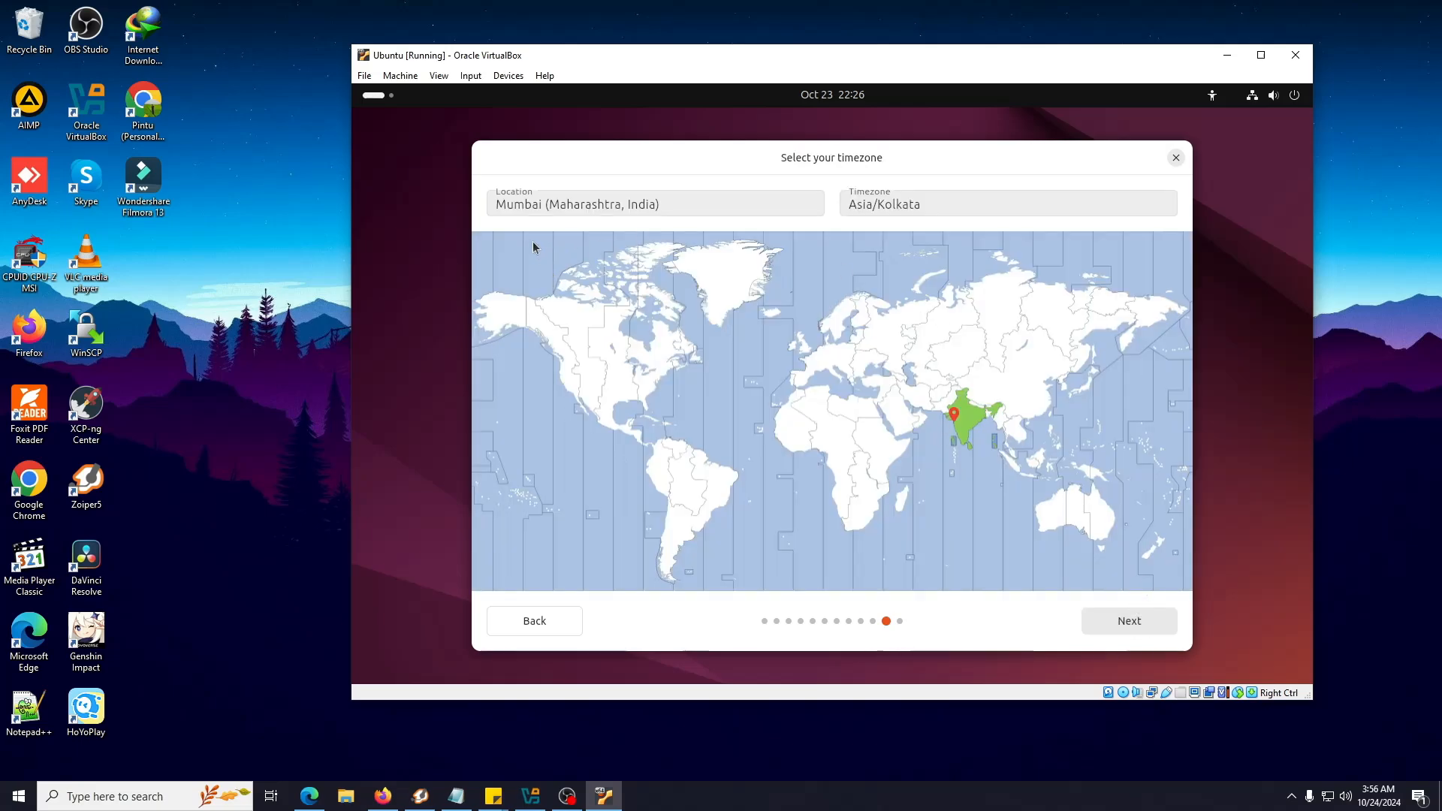
left_click(975, 420)
left_click(976, 423)
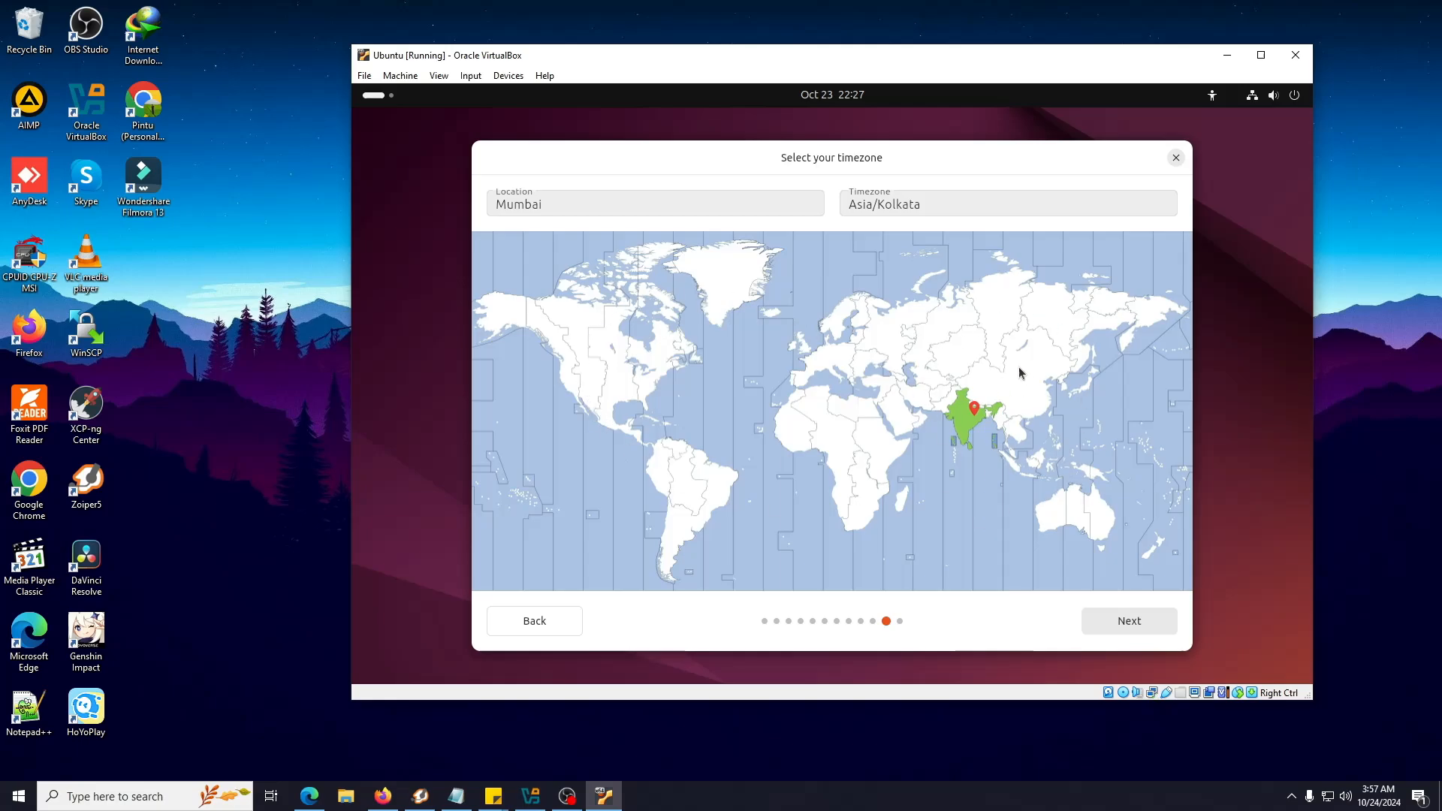
left_click(1137, 620)
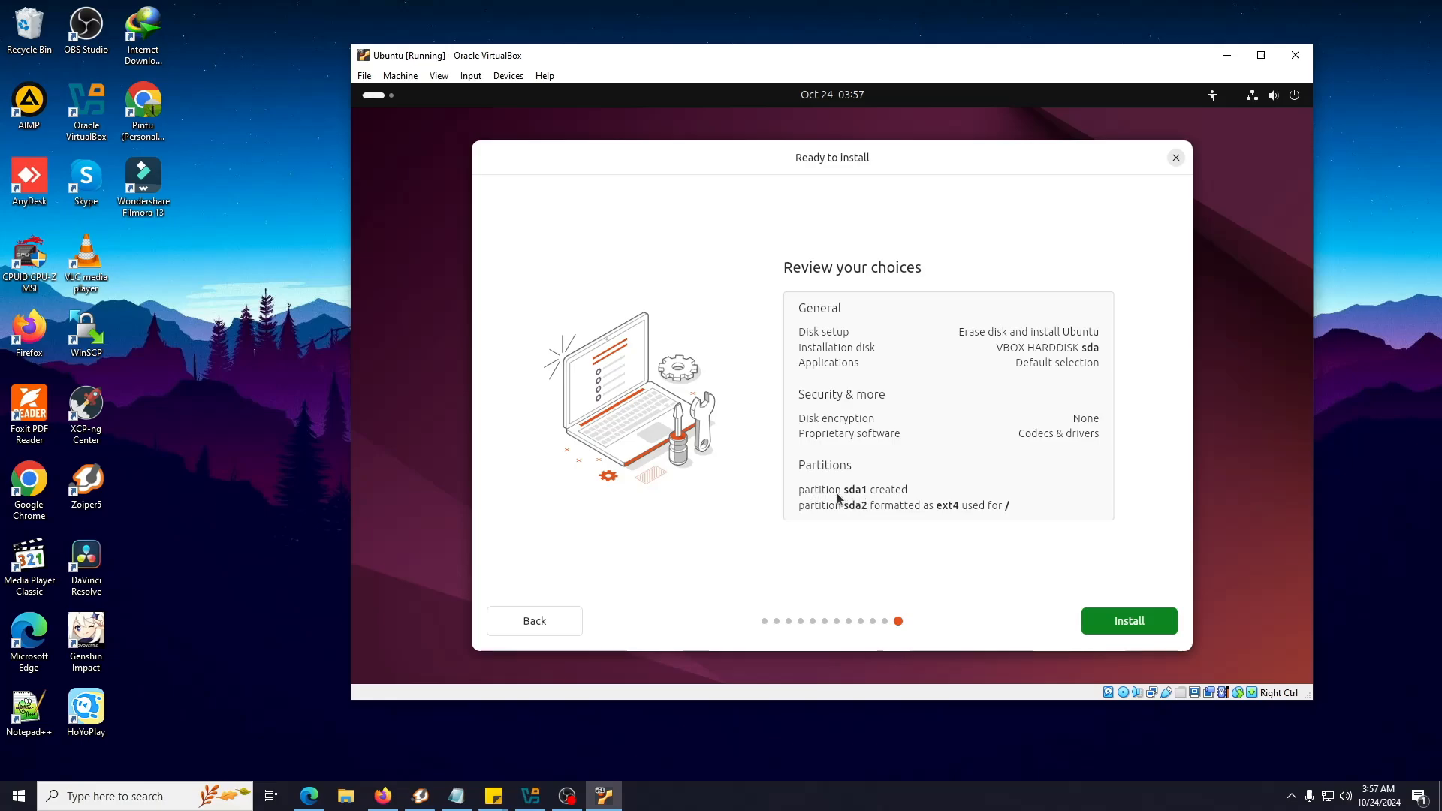
Install Ubuntu 24.04.1 LTS, briefly showing then hiding the detailed installation log
left_click(1145, 619)
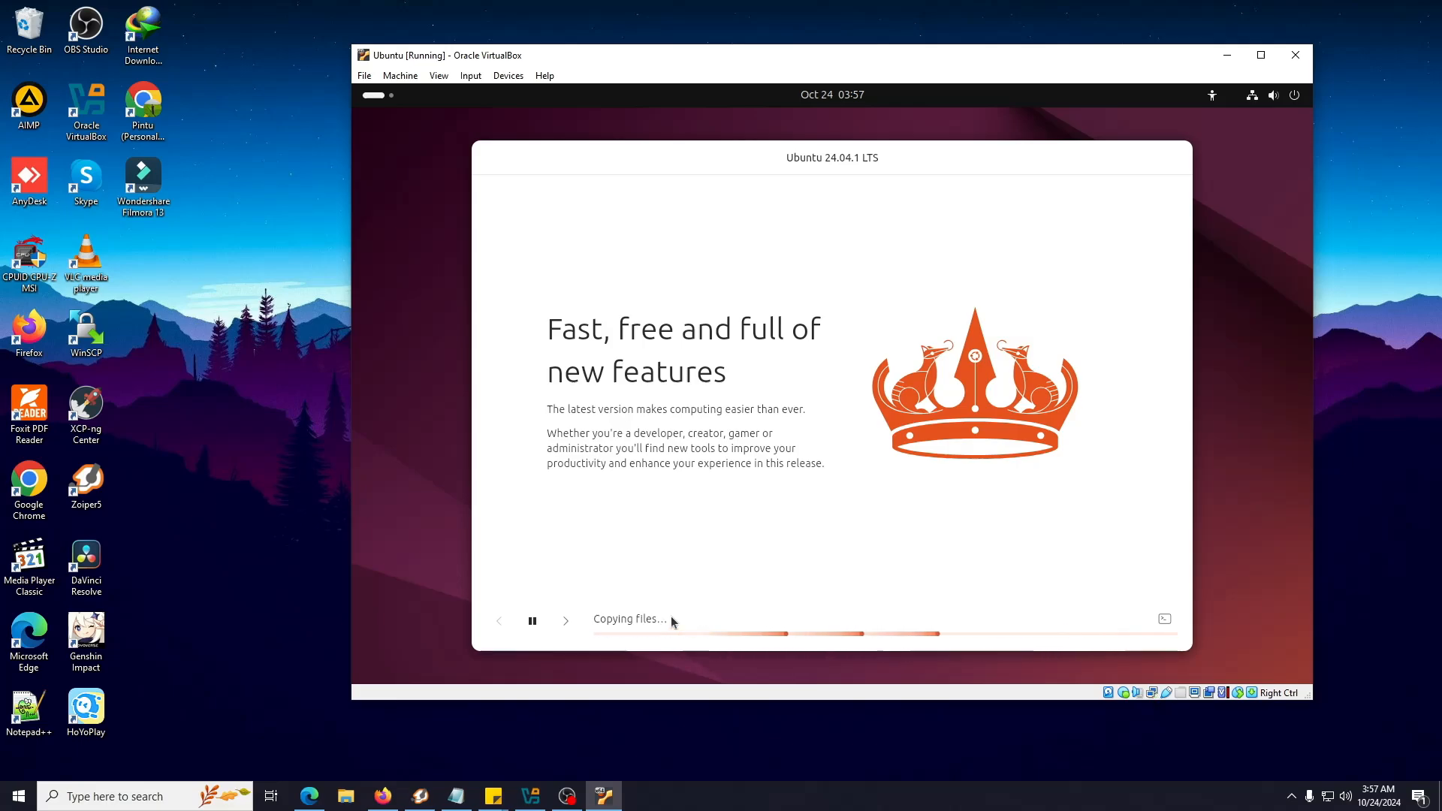
left_click(1167, 621)
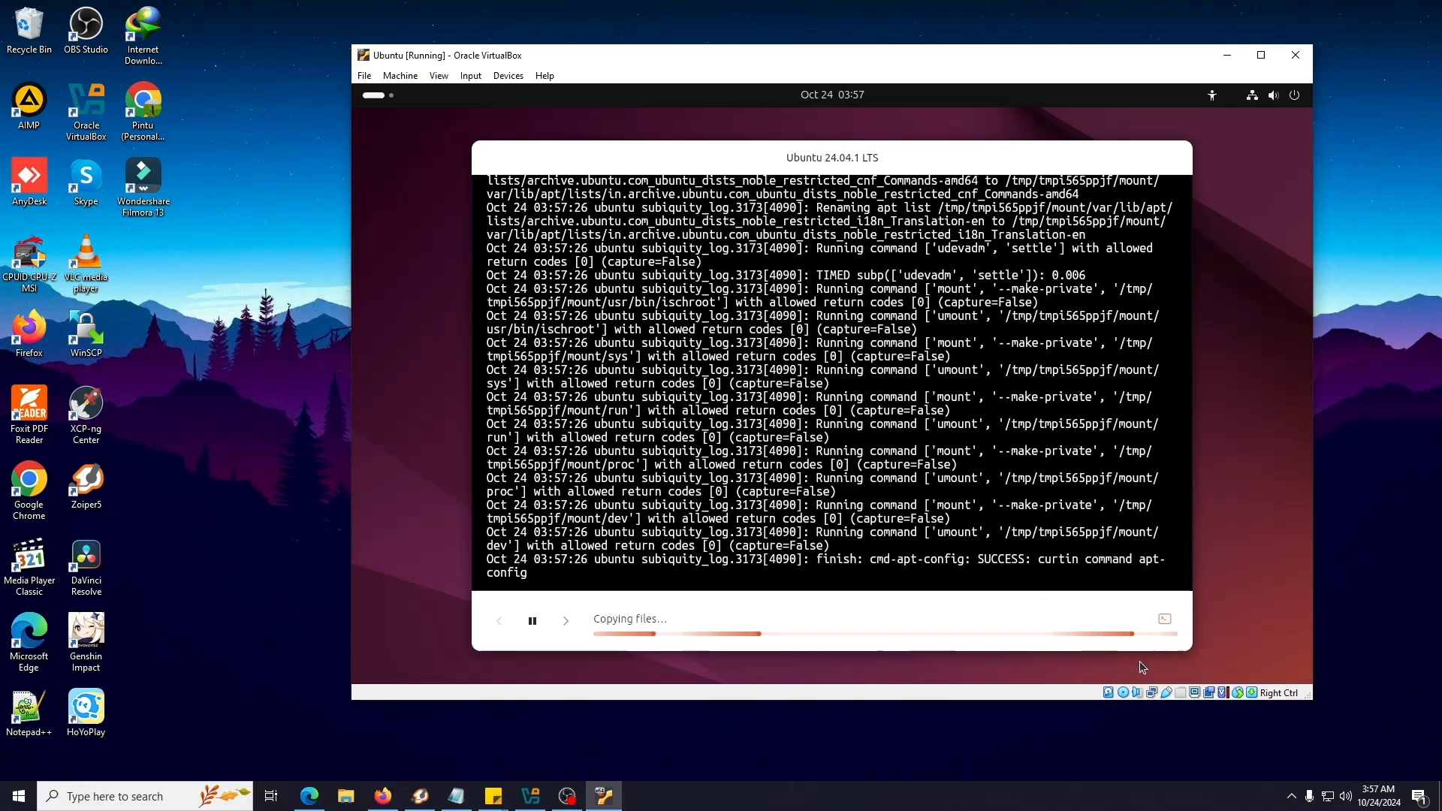
left_click(1164, 618)
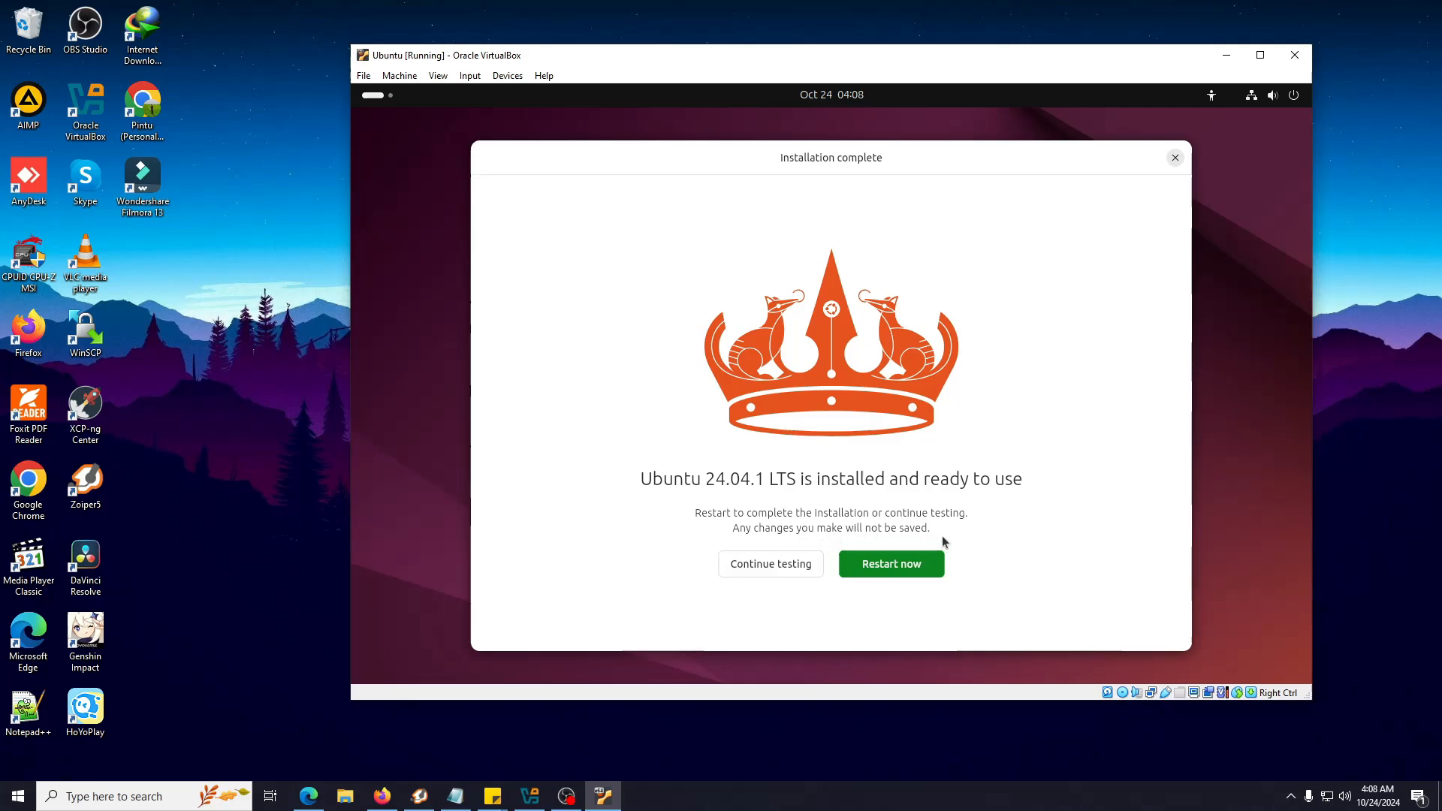
Restart the virtual machine from the Installation complete screen
left_click(892, 571)
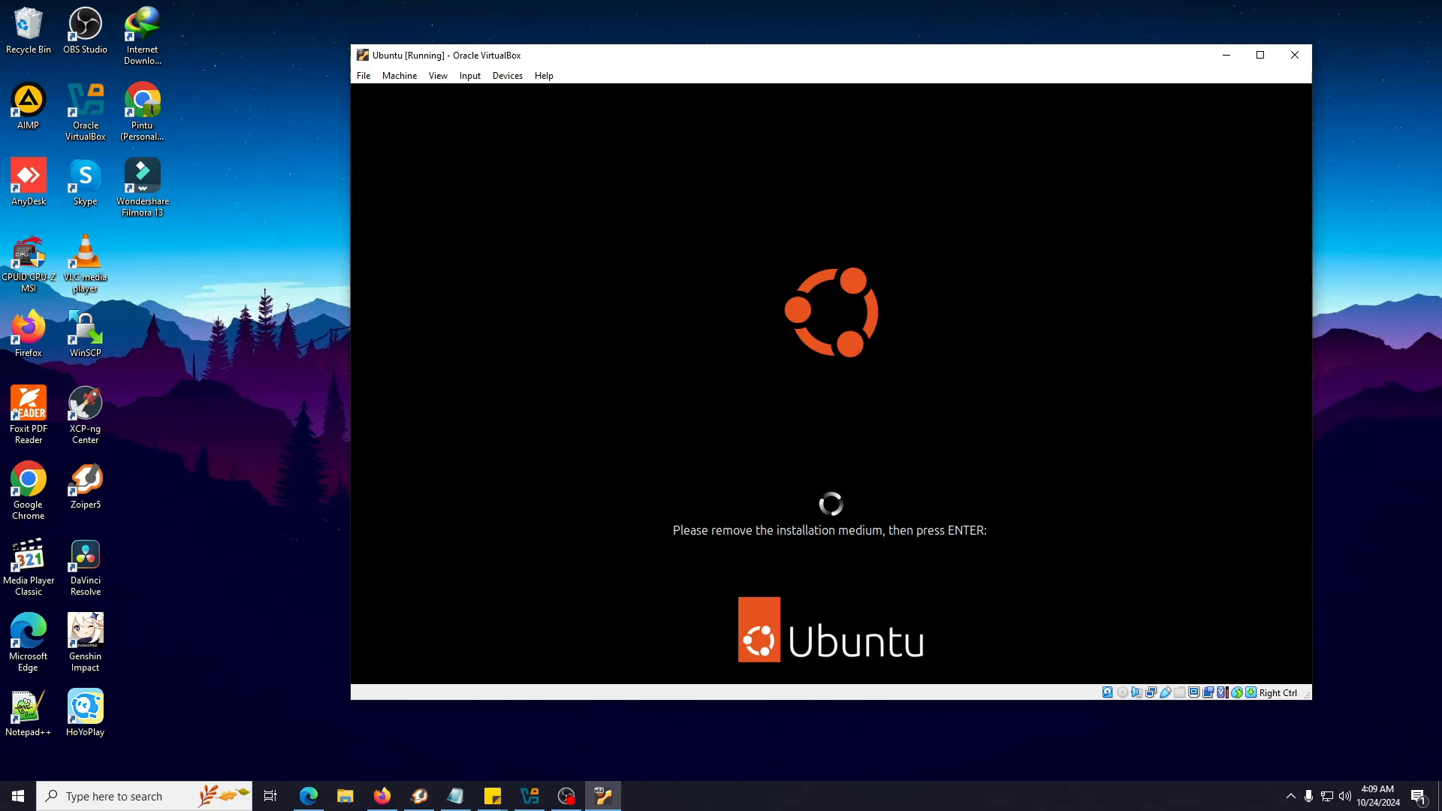
Check the VM's storage settings without saving, then confirm medium removal to reboot into Ubuntu
left_click(399, 75)
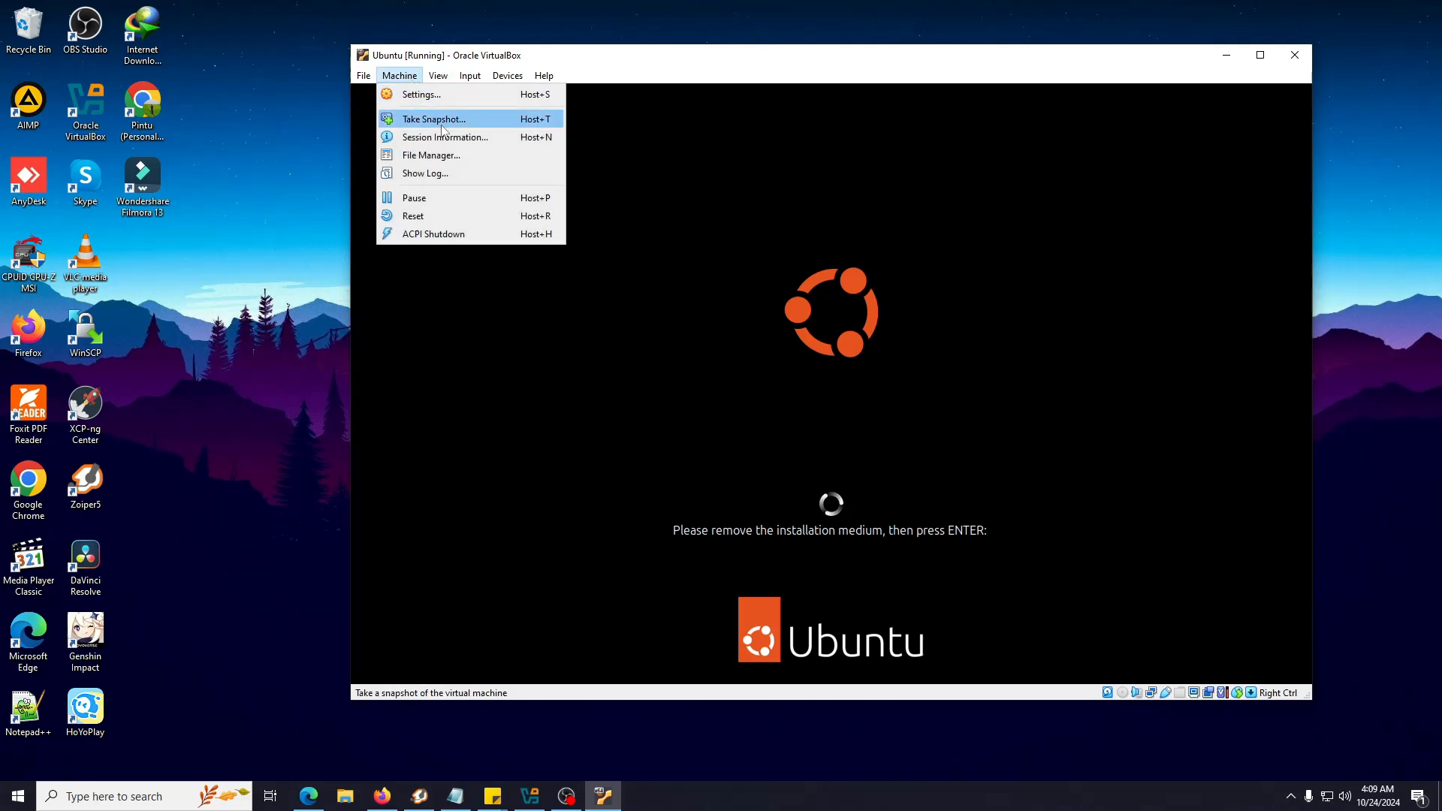
left_click(442, 97)
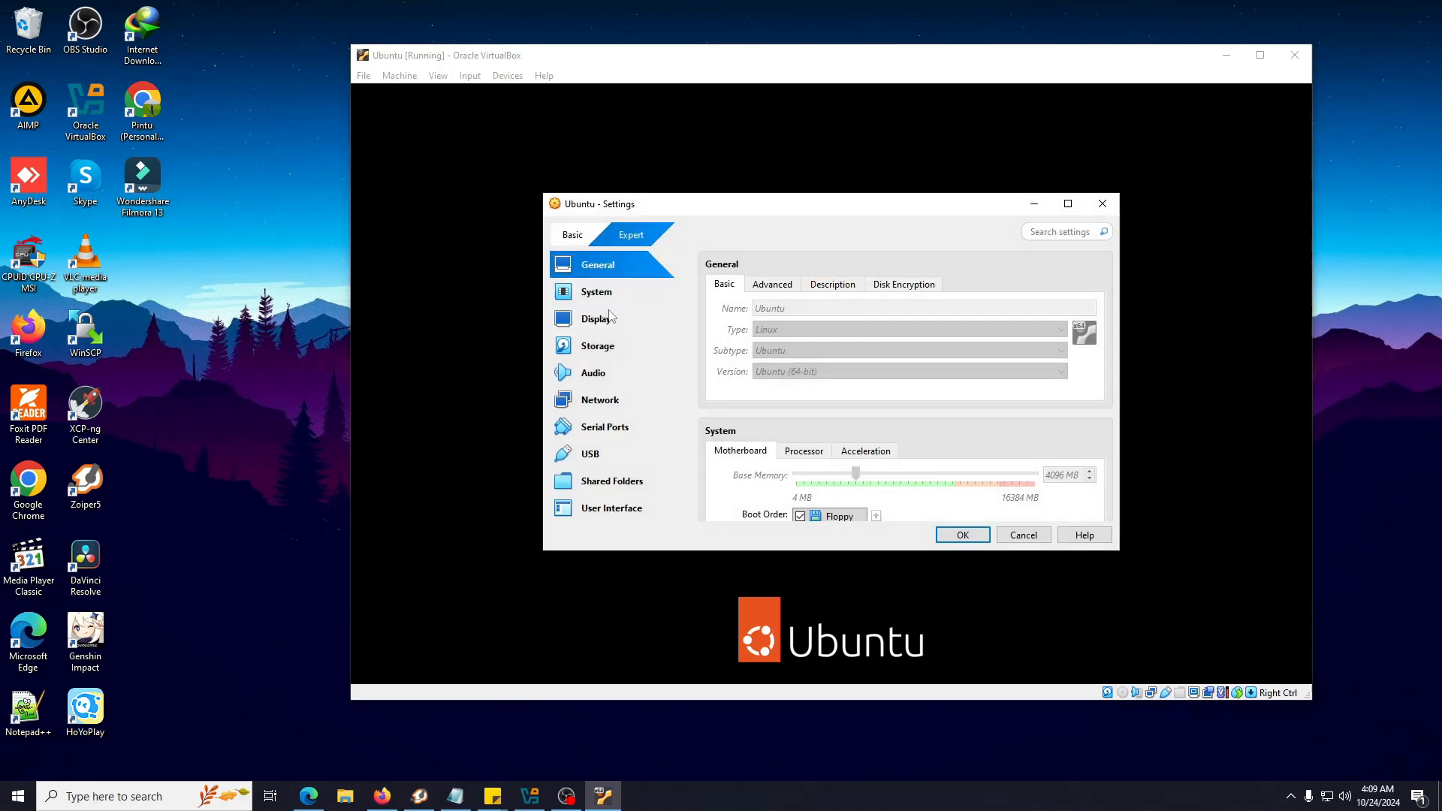
left_click(586, 345)
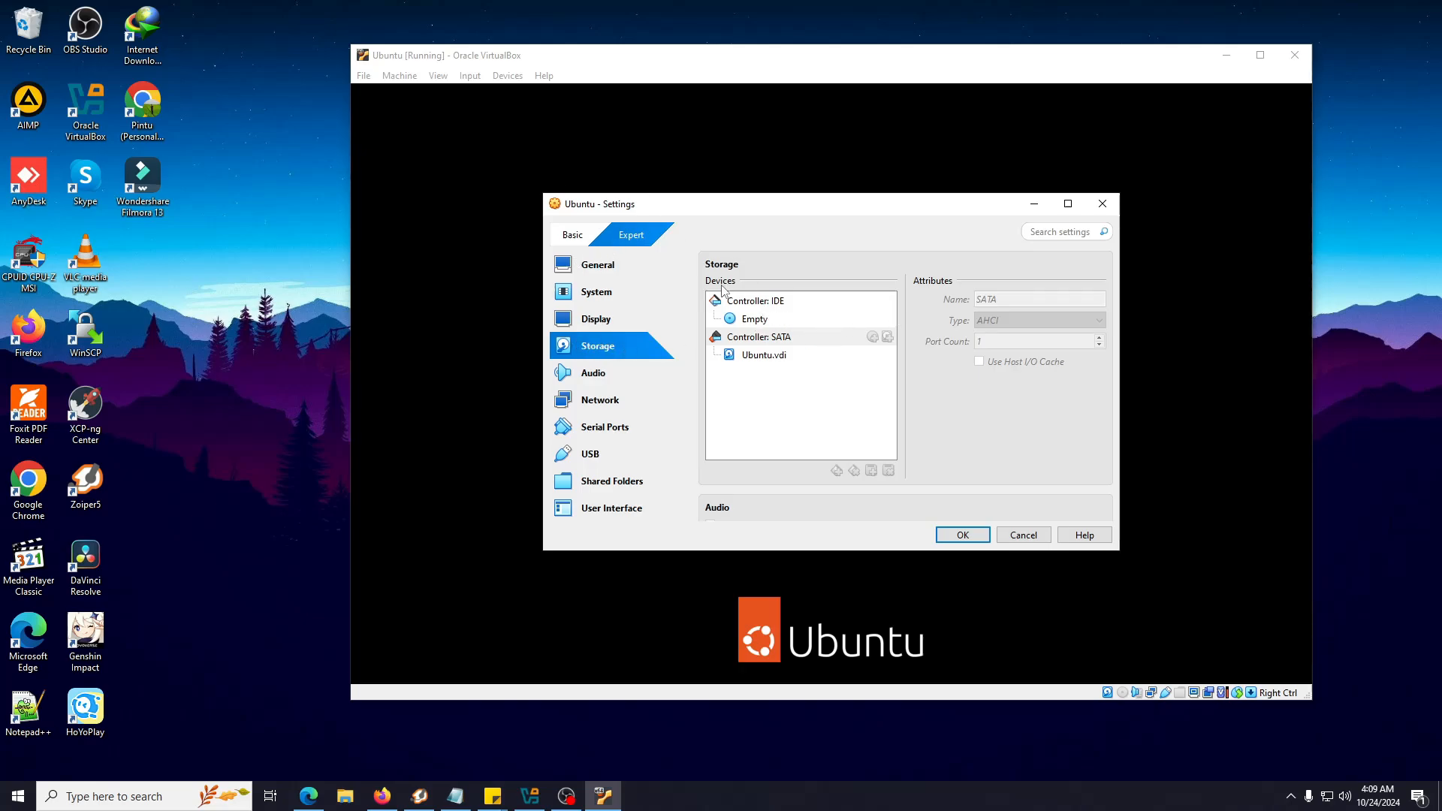
left_click(1018, 534)
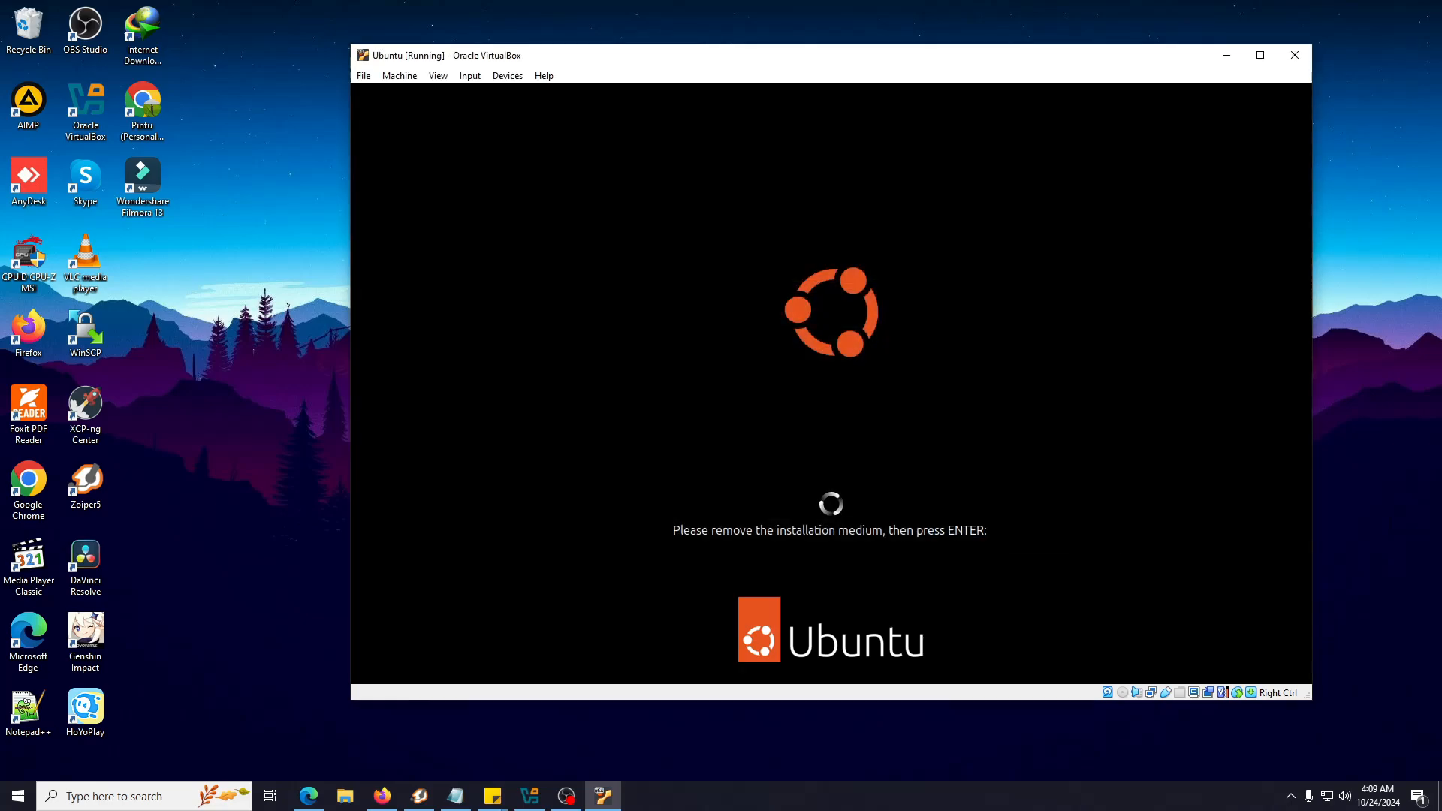
key("Return")
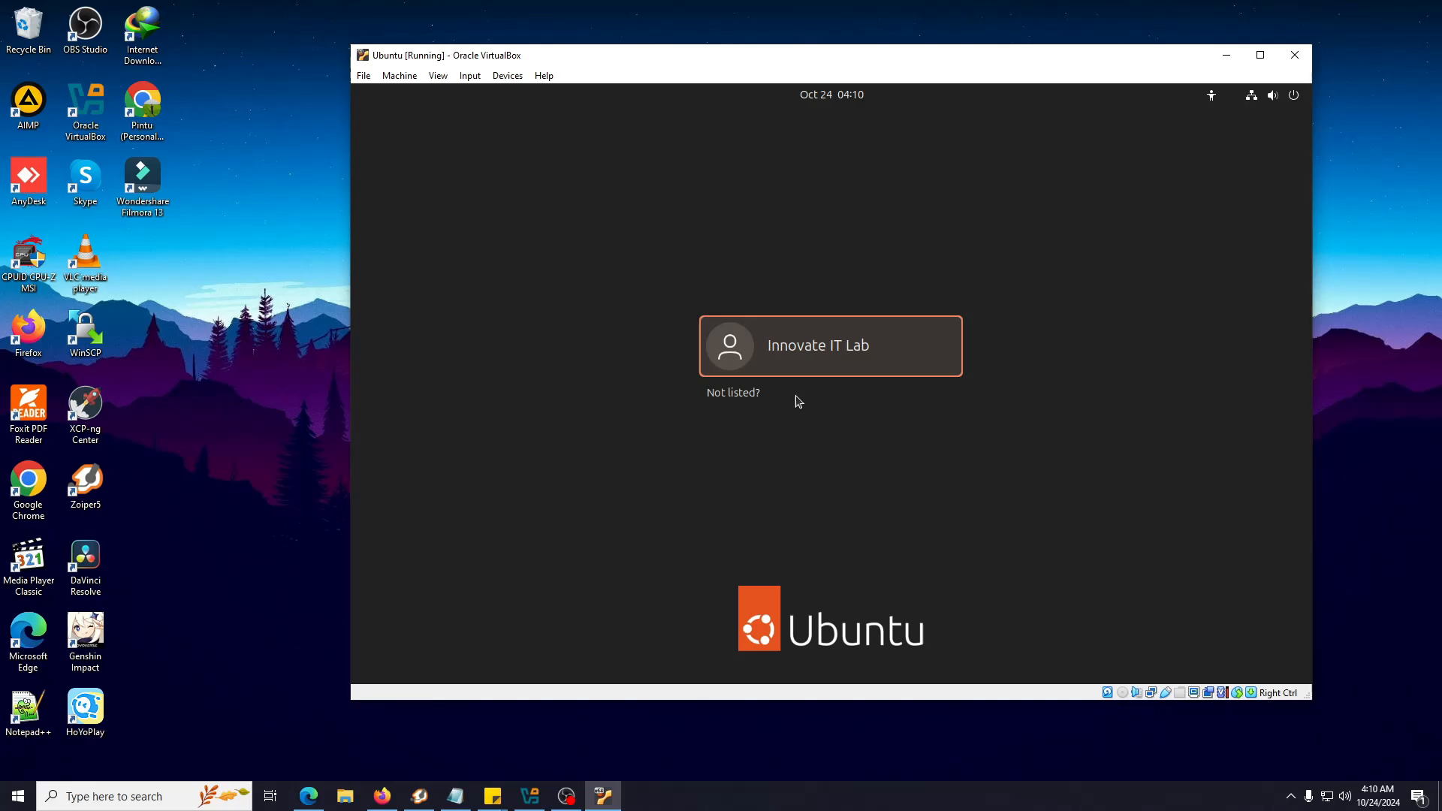
Log in to the new user account with its password, revealing it once to verify
key("Return")
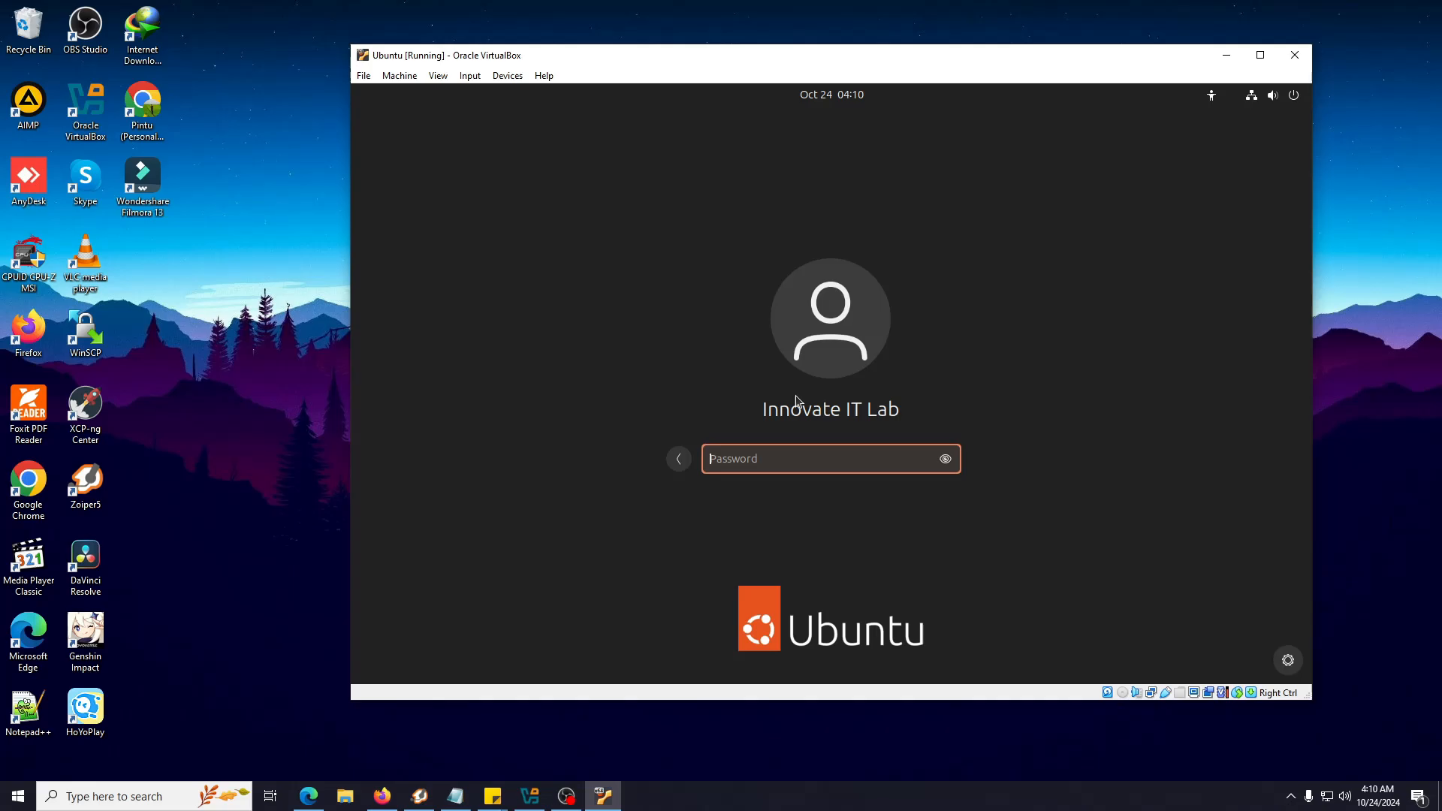
type("********")
left_click(948, 462)
key("Return")
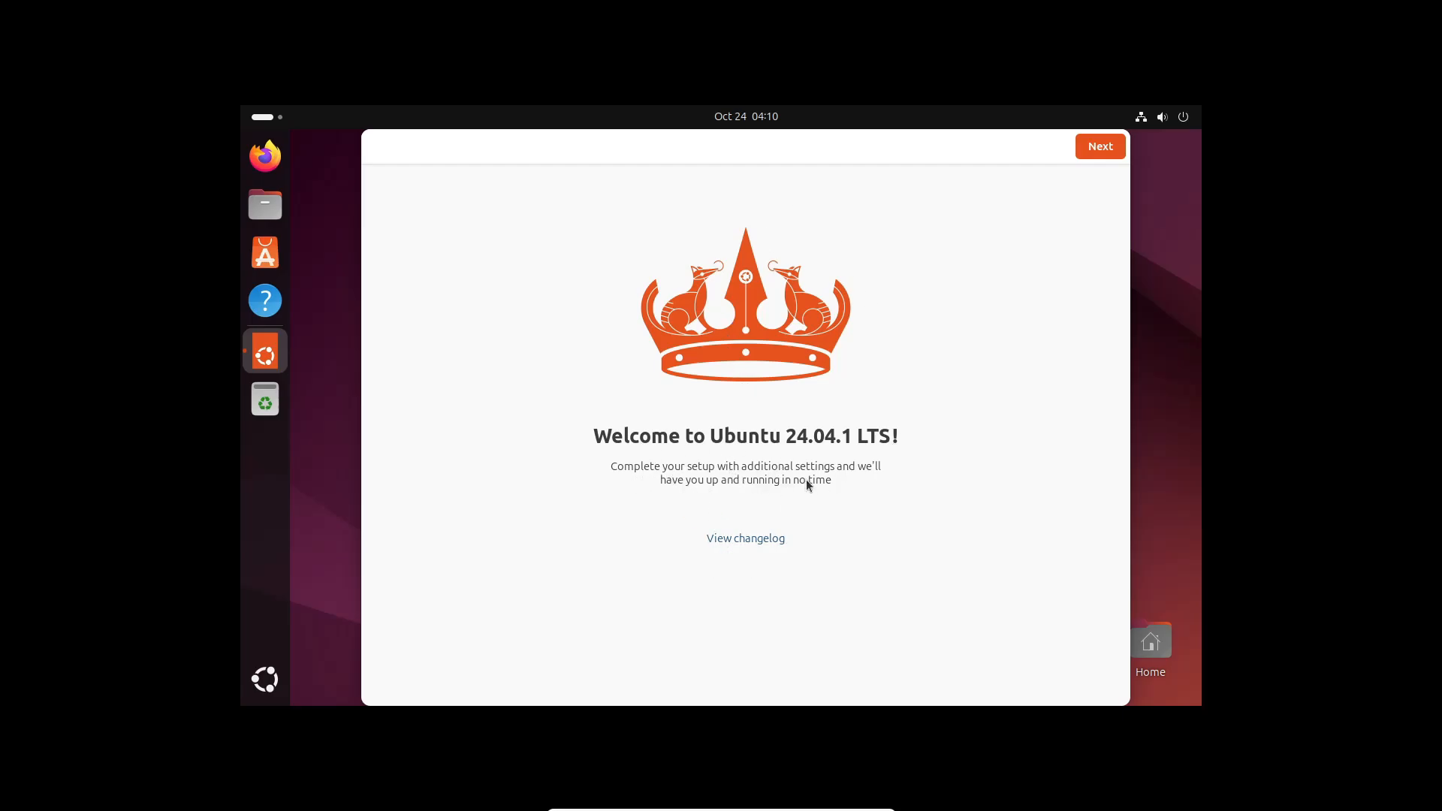
Complete the welcome setup, skipping Ubuntu Pro and choosing not to share system data
left_click(1115, 148)
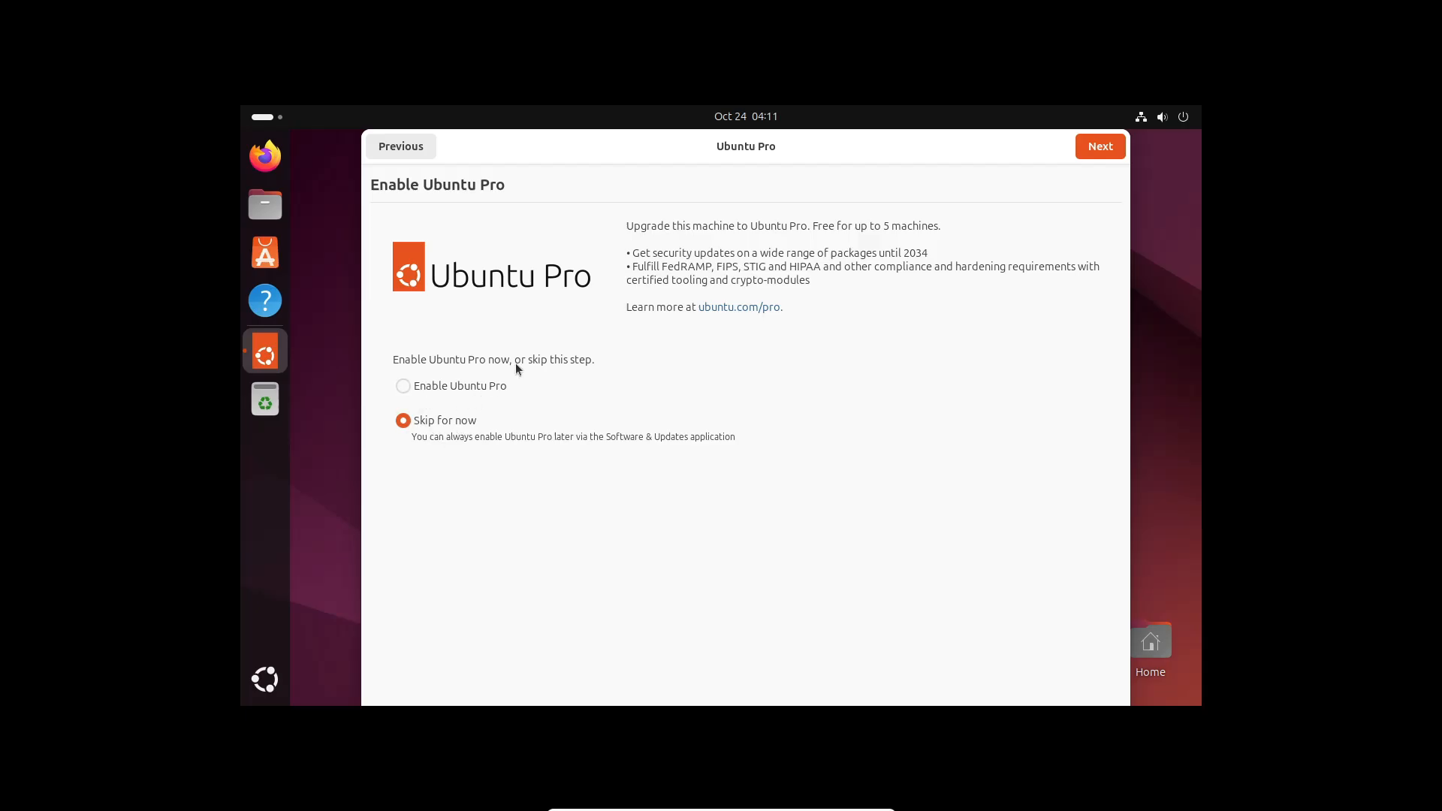
left_click(1110, 148)
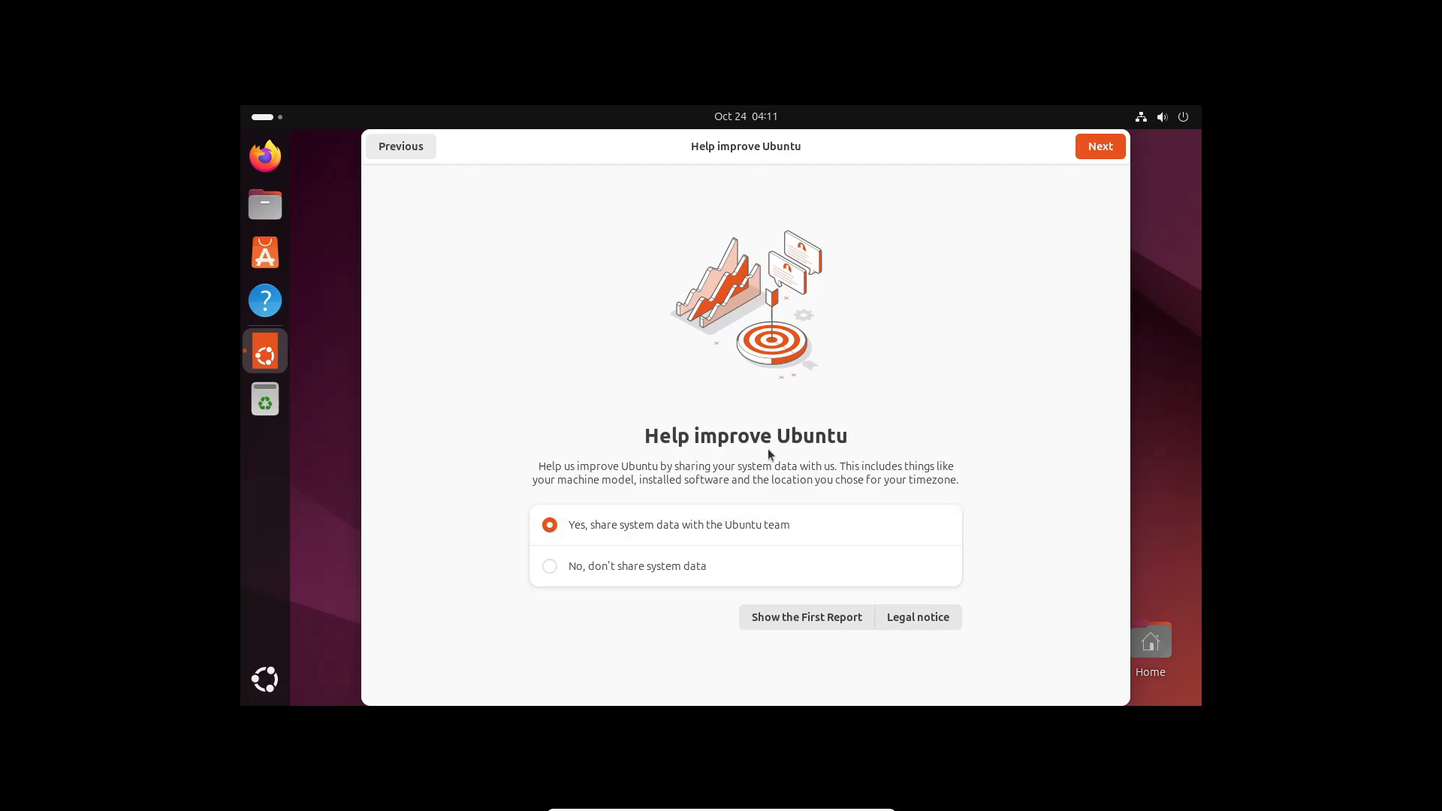
left_click(613, 579)
left_click(1099, 154)
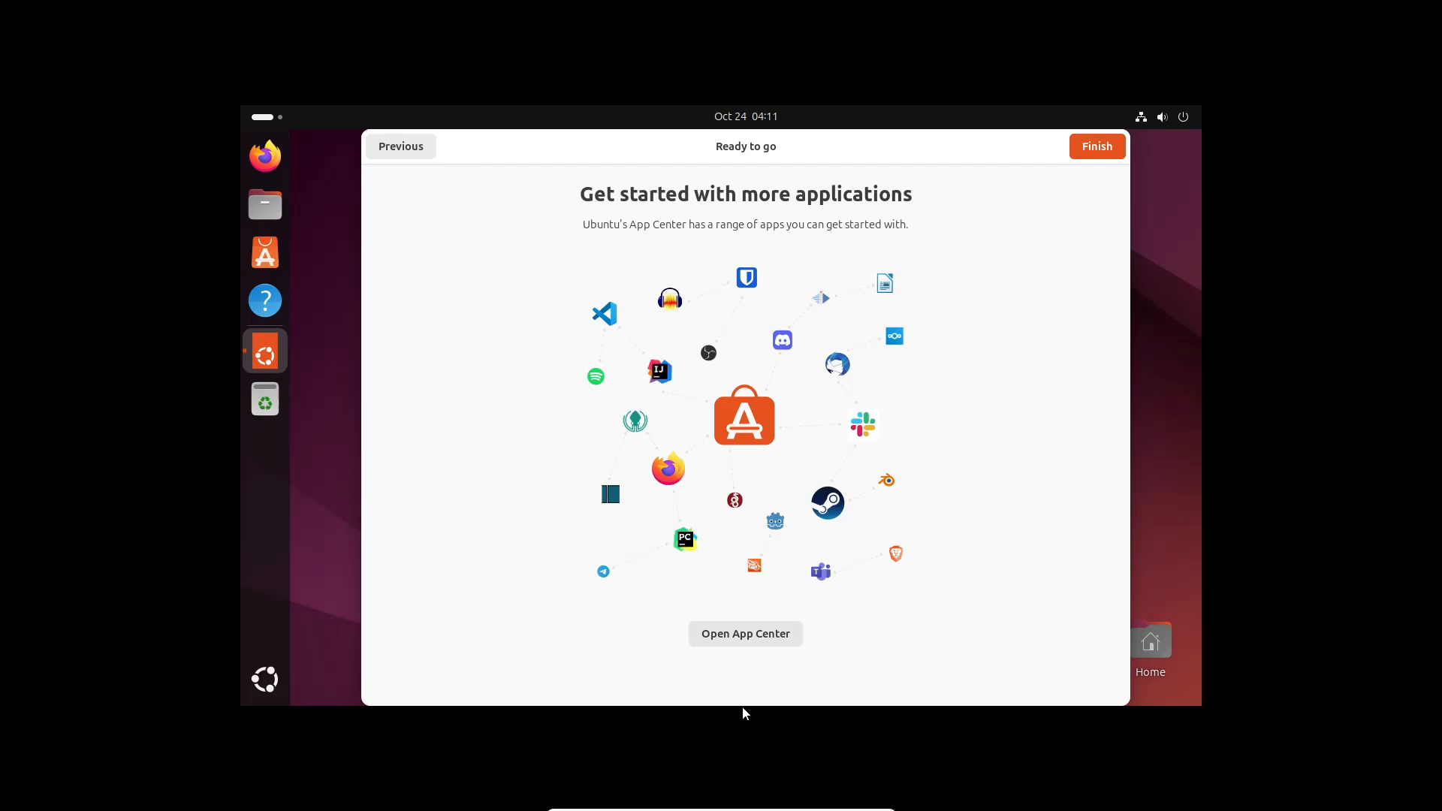
left_click(1090, 148)
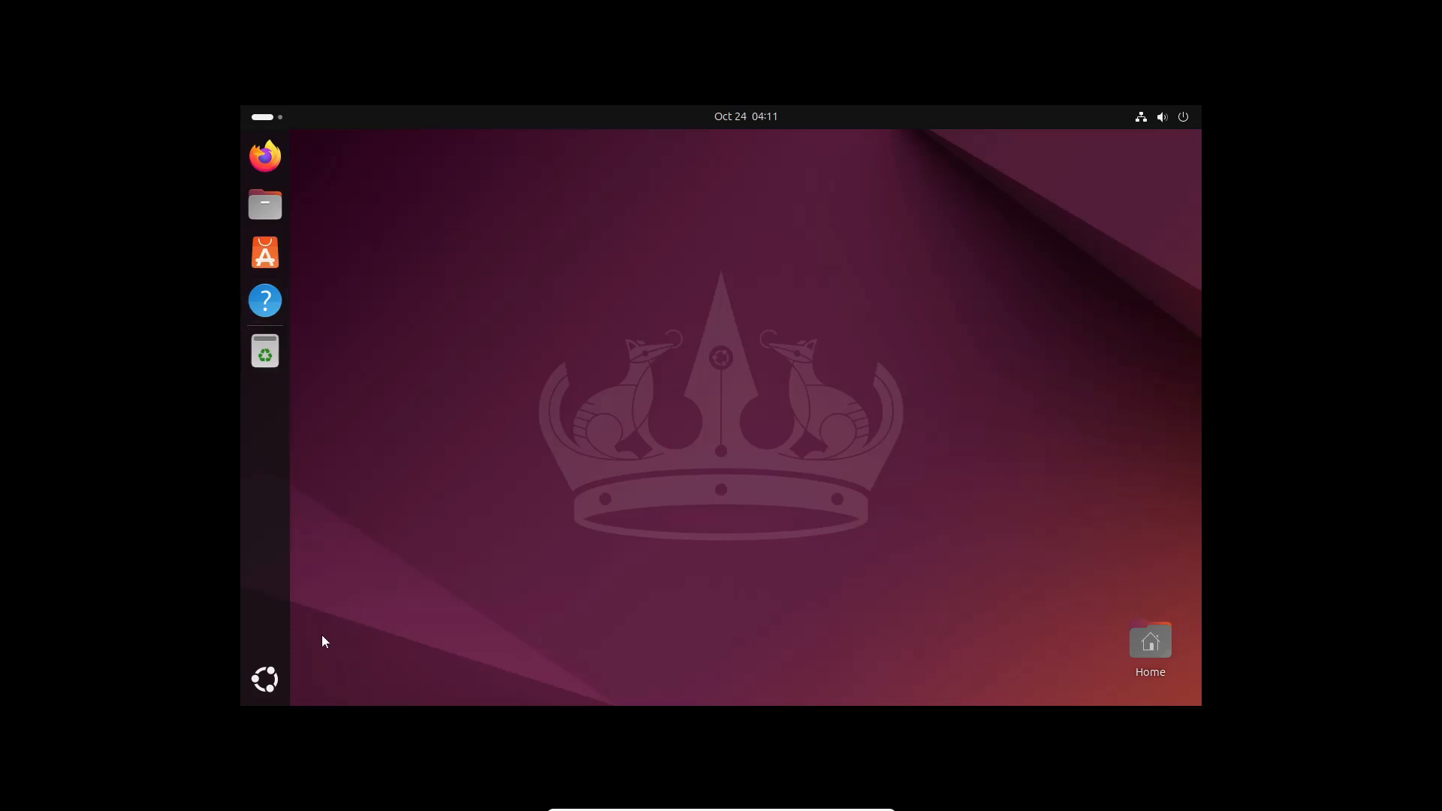
Show the application grid and look inside the Utilities folder before closing it
left_click(264, 679)
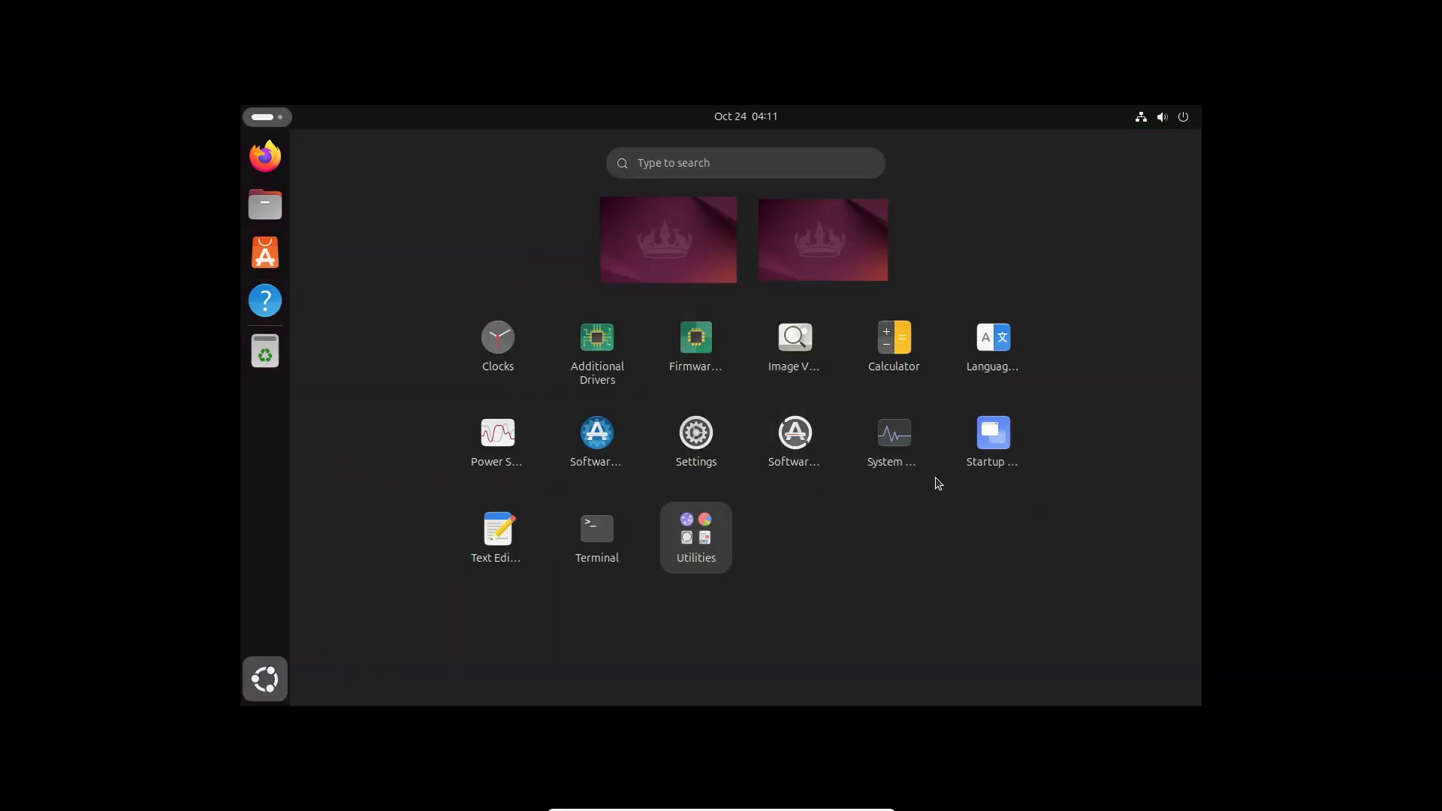
left_click(683, 538)
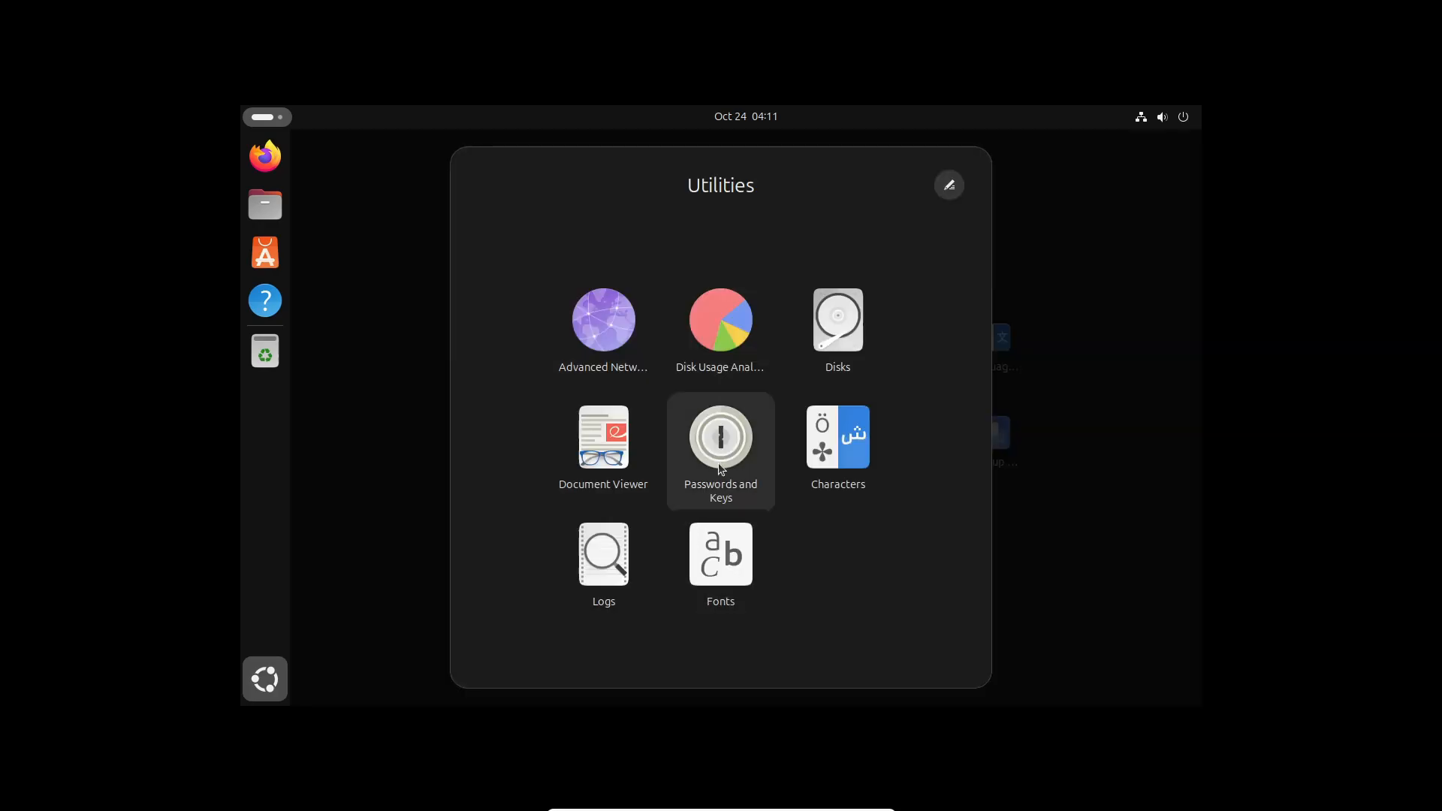
left_click(1074, 365)
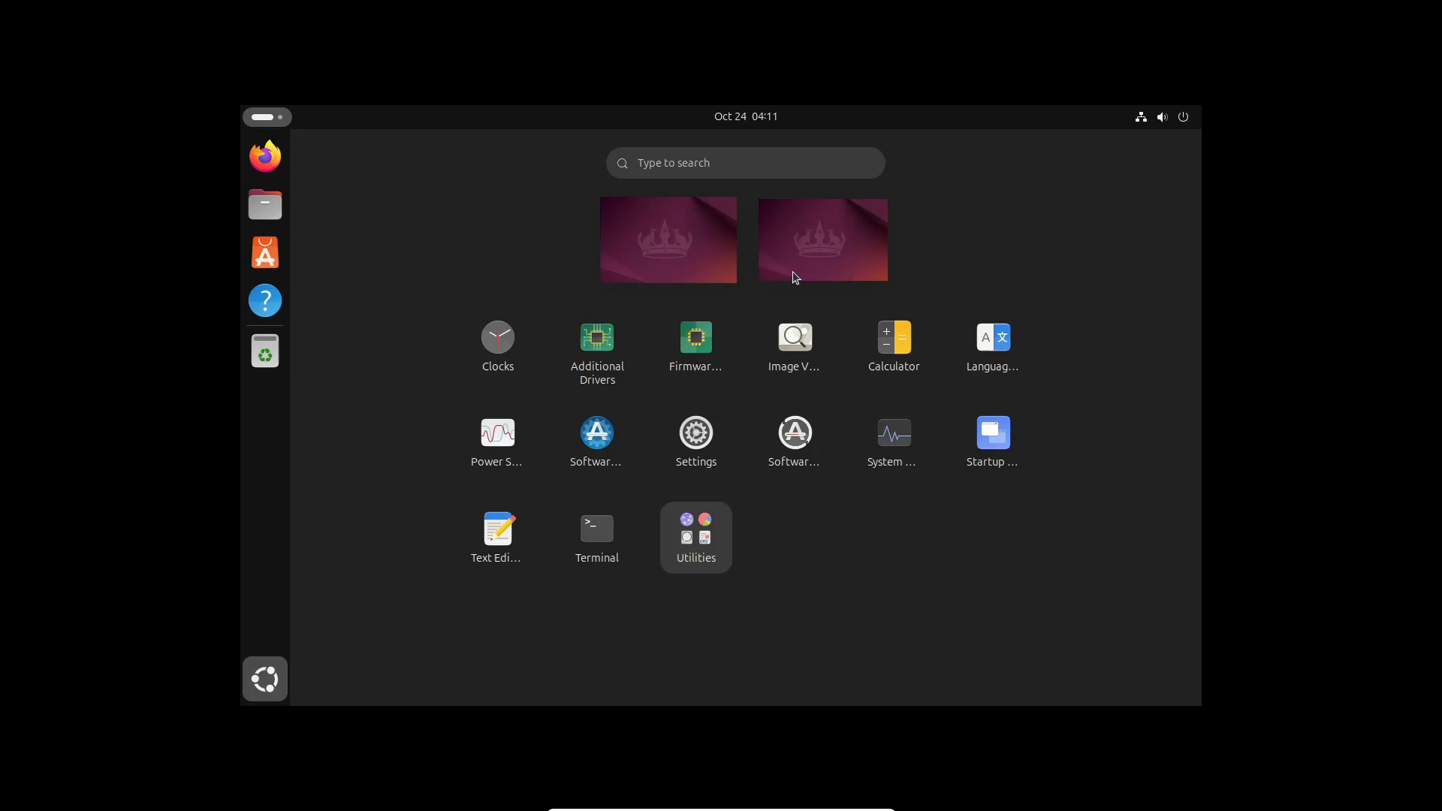
Toggle Dark Style on and back off in quick settings, then lower the volume slightly
left_click(1148, 118)
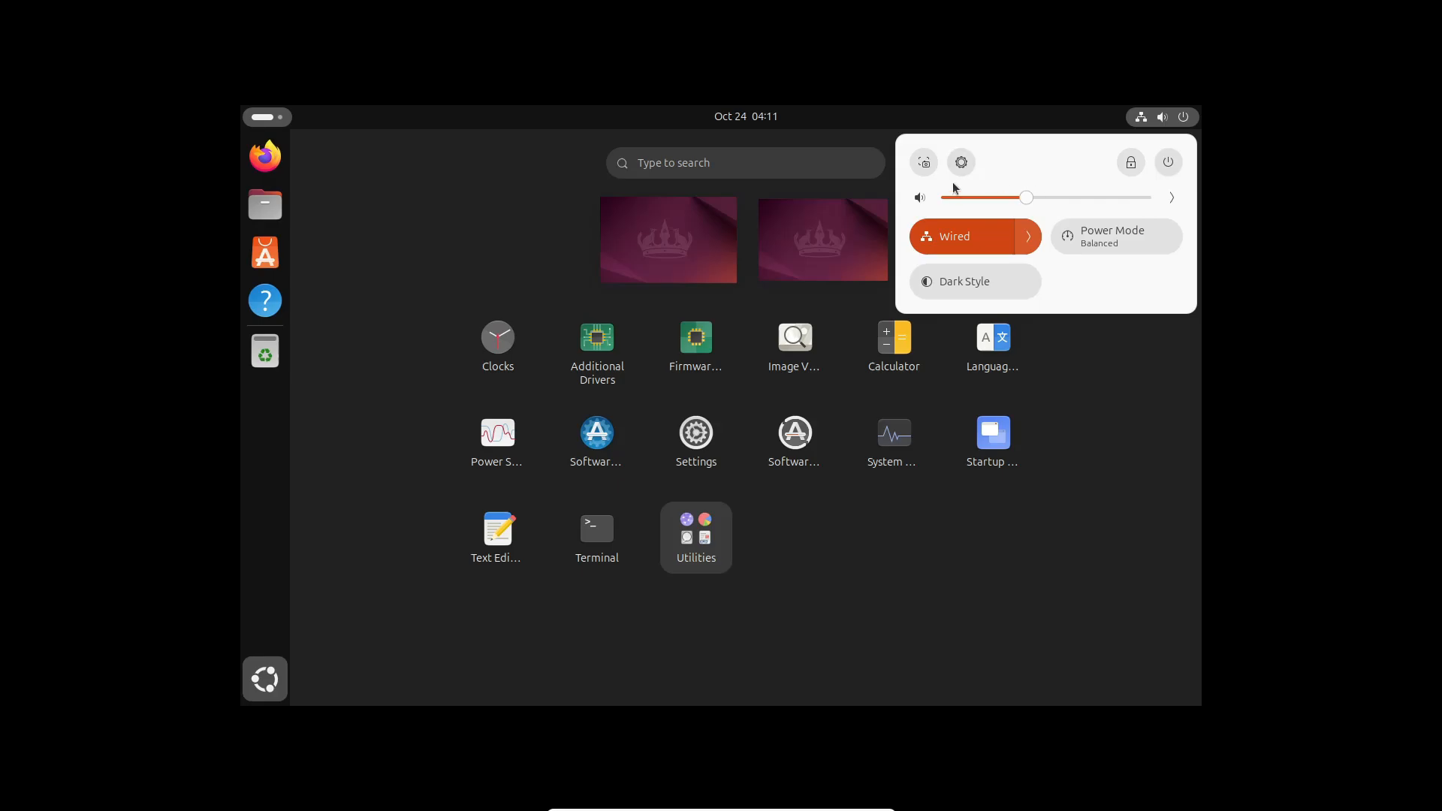
left_click(969, 287)
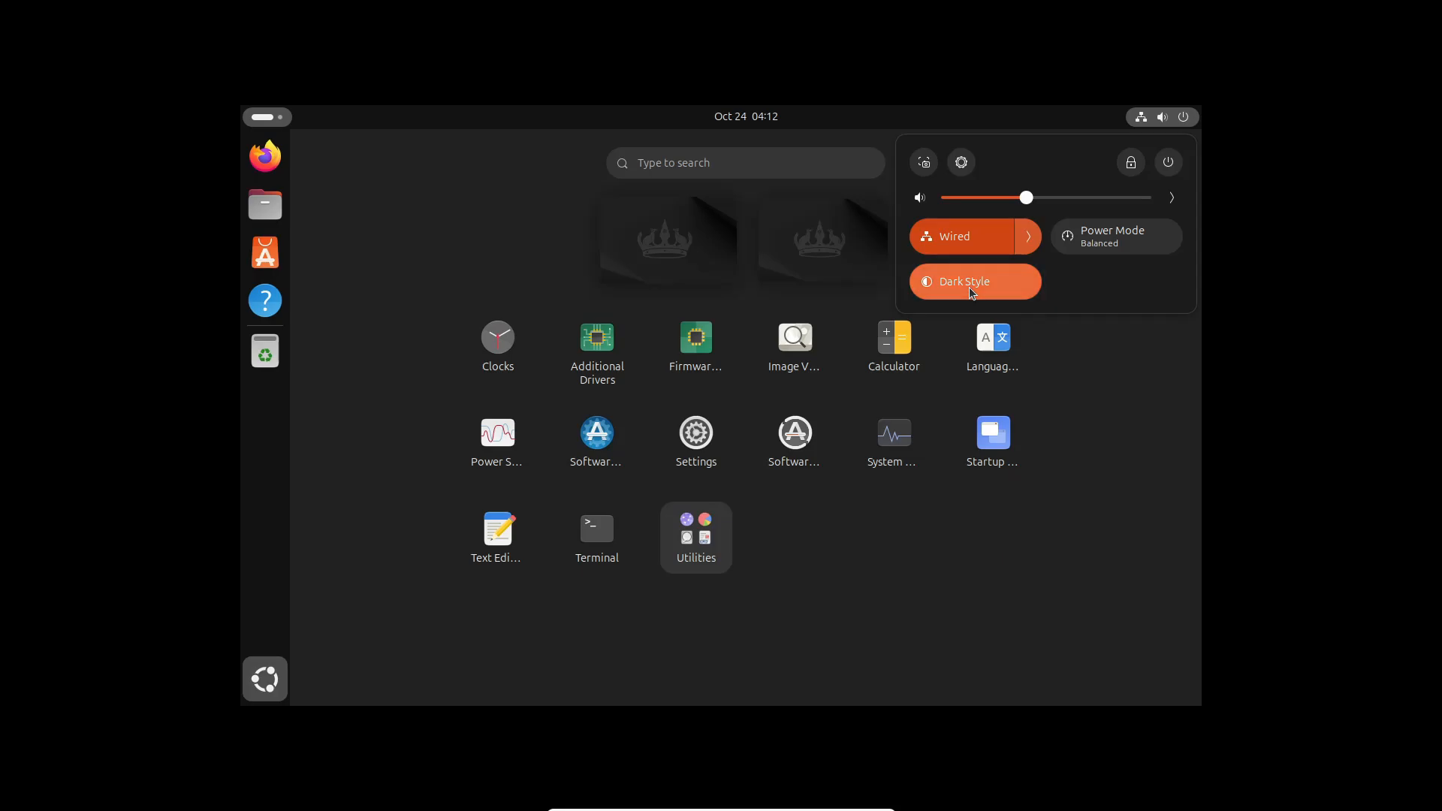
left_click(969, 287)
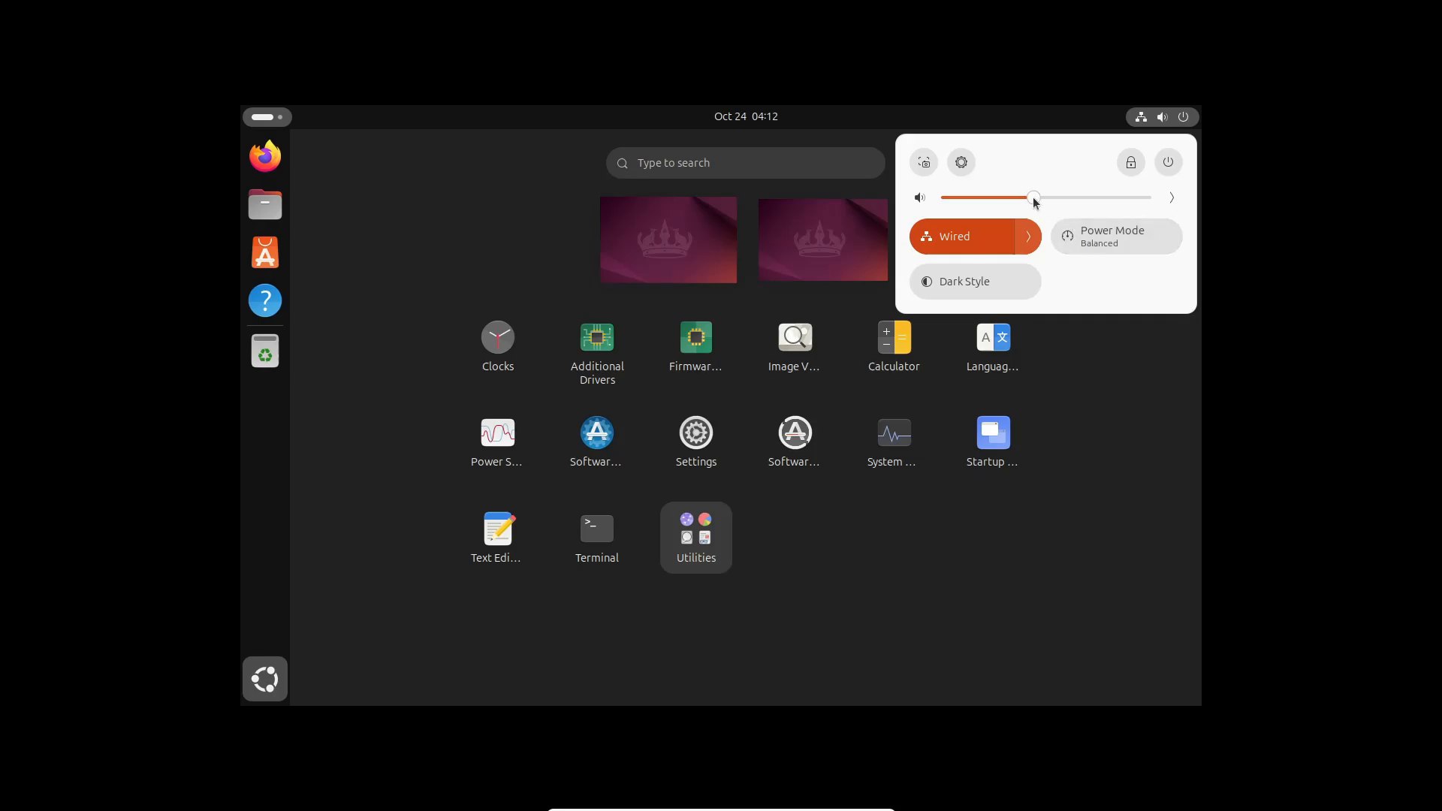
left_click_drag(1025, 200, 1020, 199)
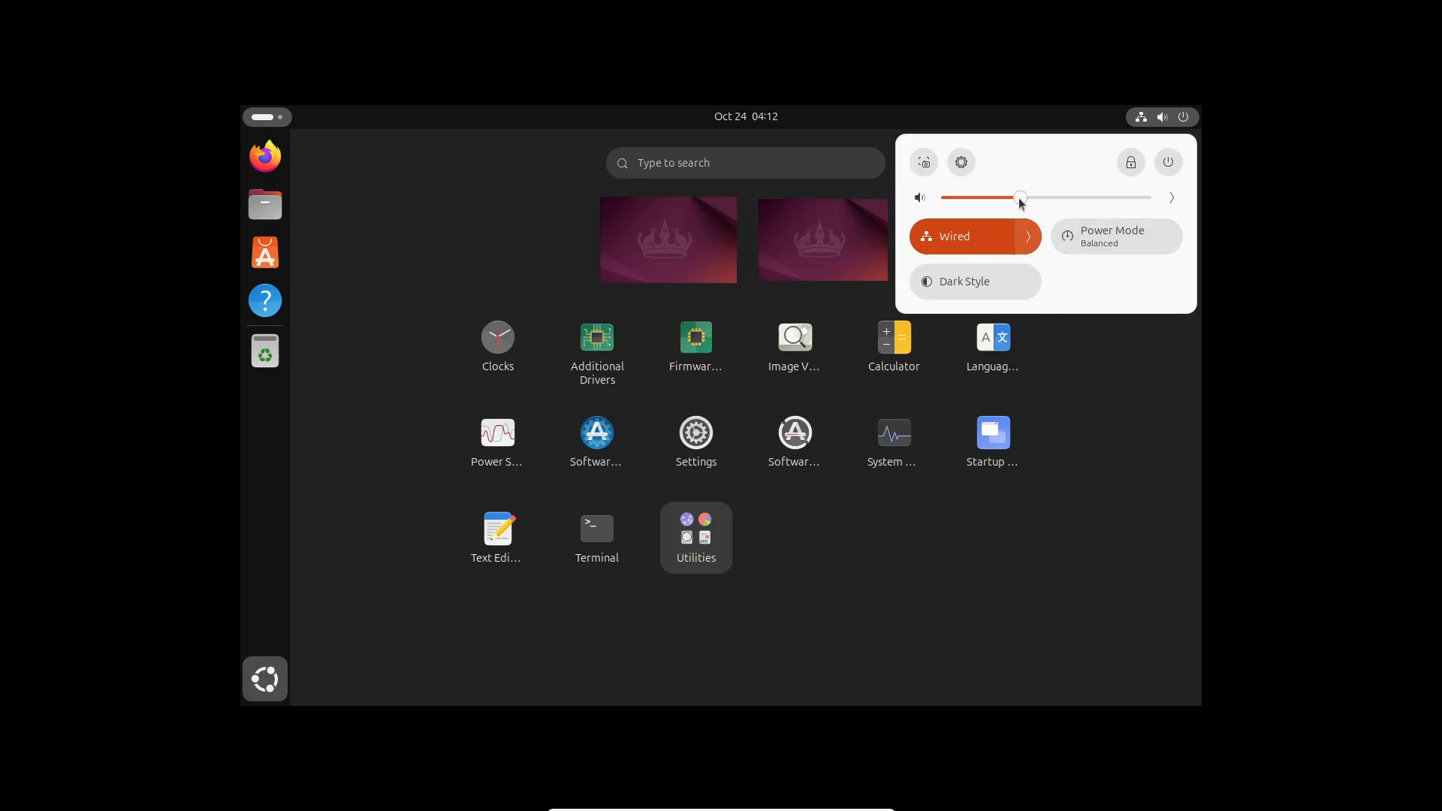
Start a screenshot, mark a larger capture area, then cancel it
left_click(925, 167)
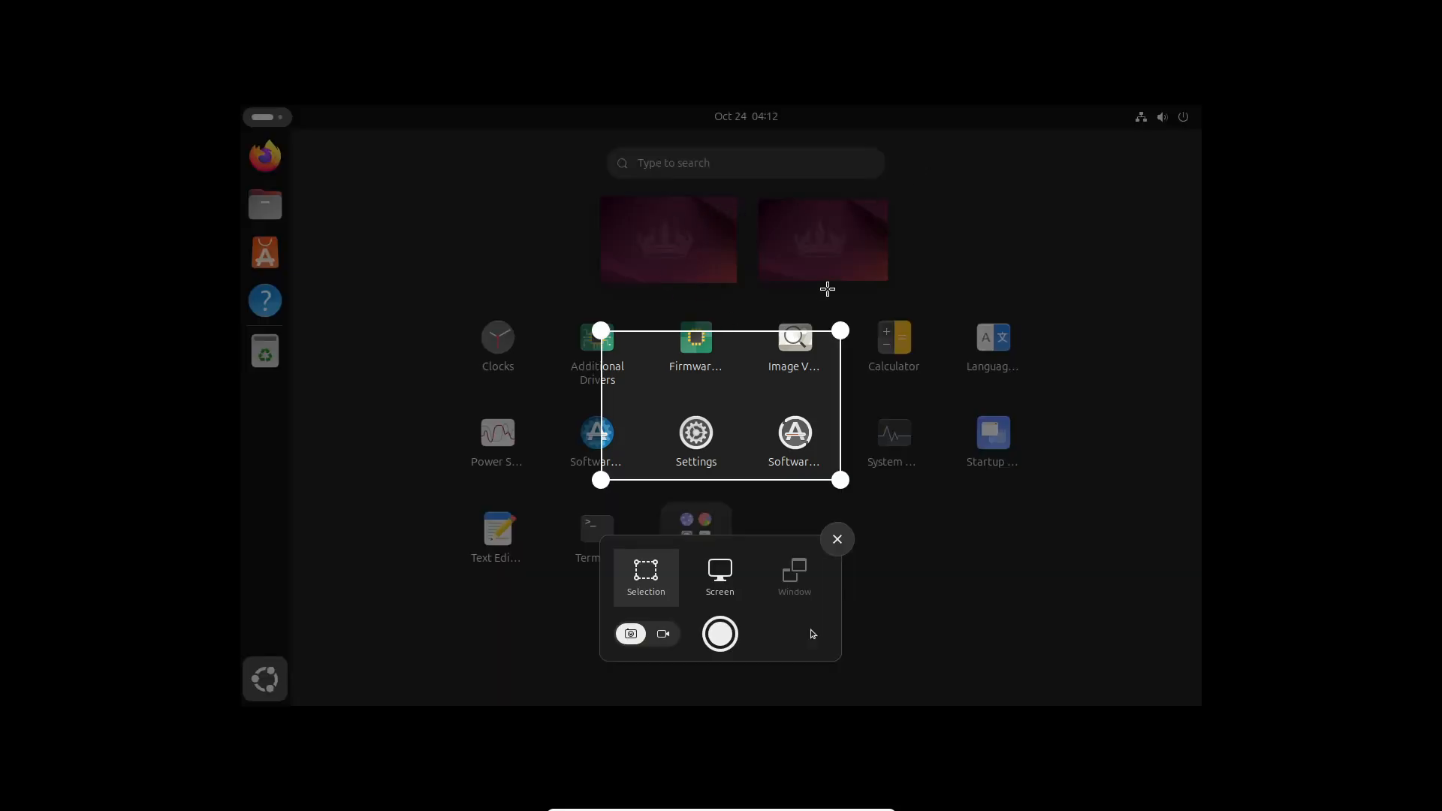
left_click_drag(965, 209, 512, 524)
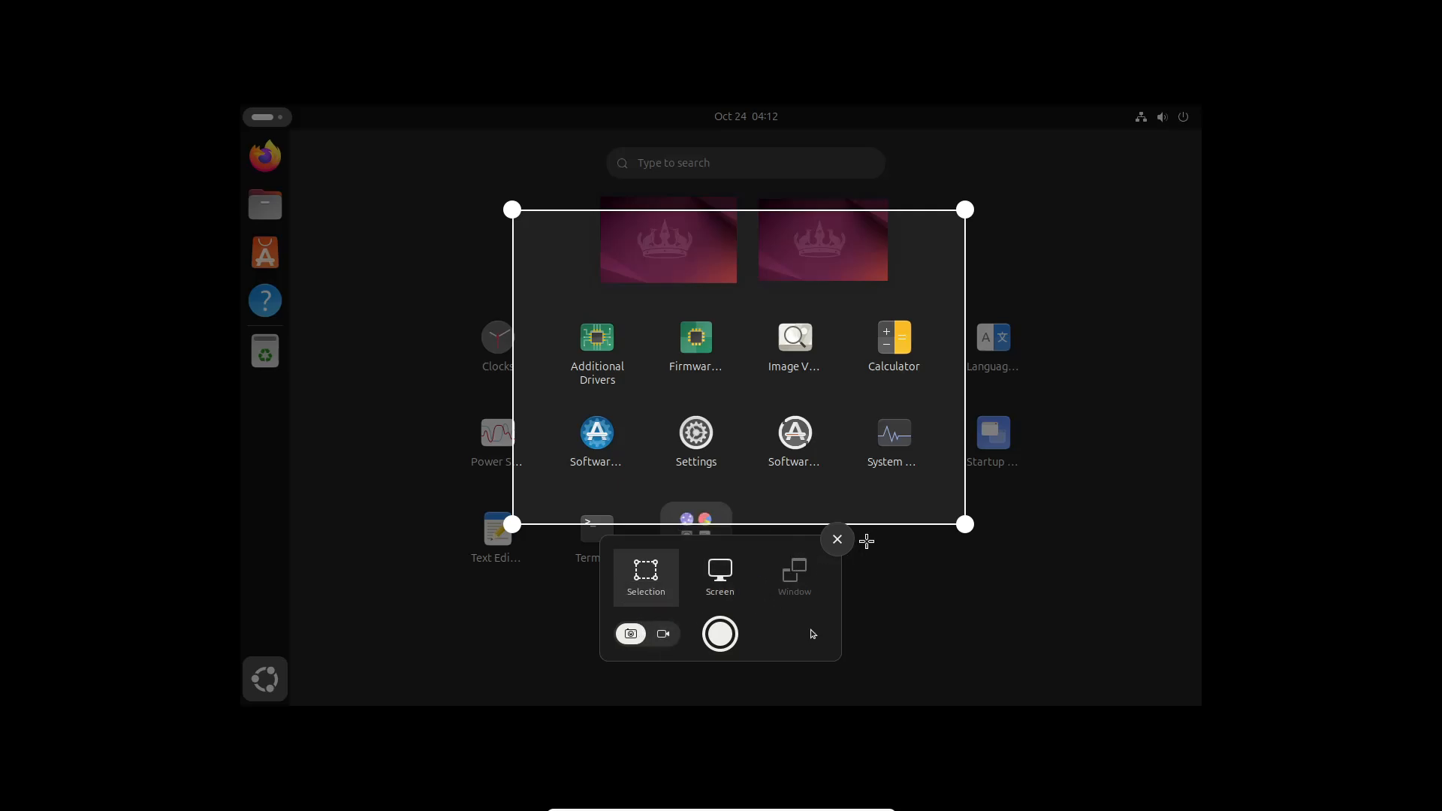
left_click(838, 540)
View and dismiss the power options, then close the app grid back to the desktop
left_click(1159, 116)
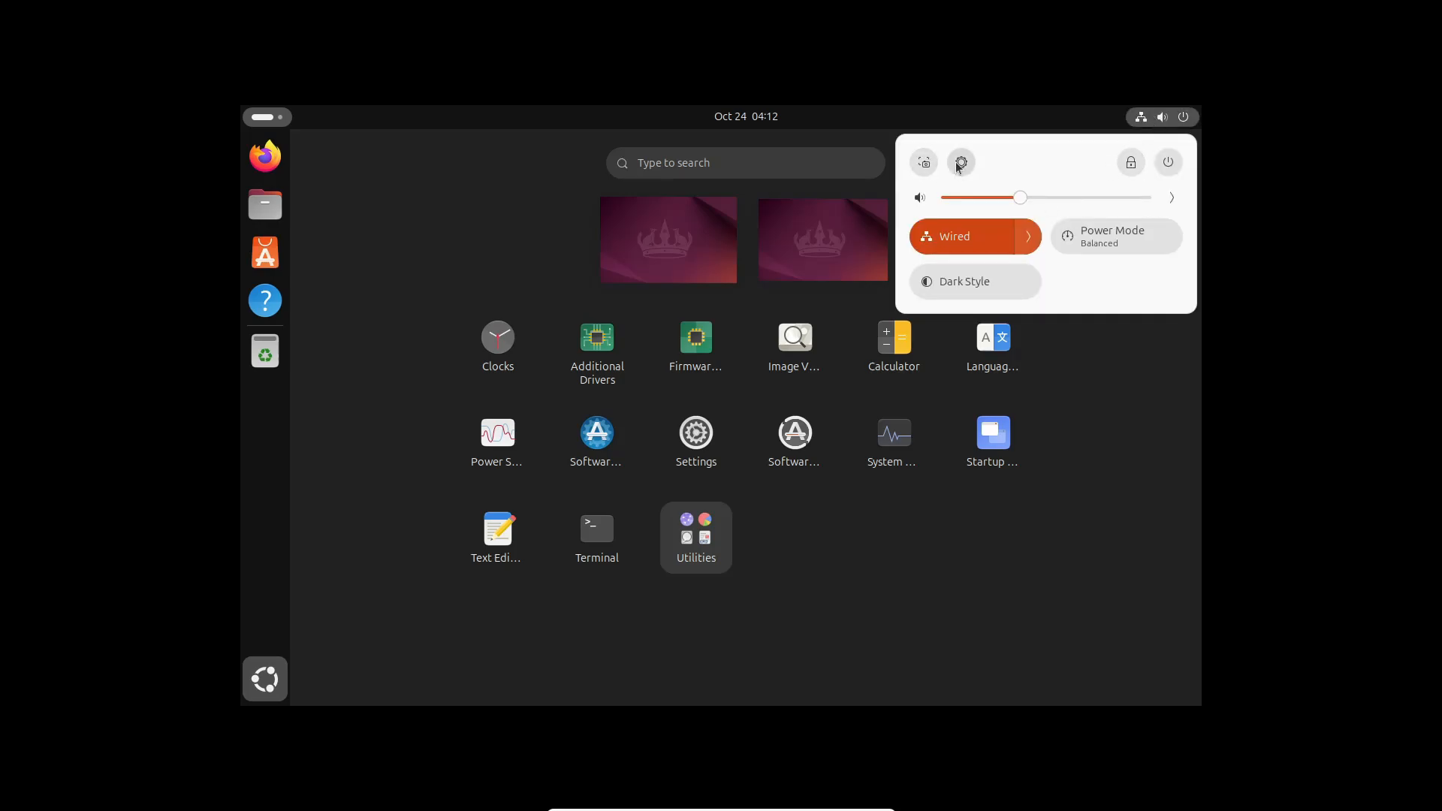
left_click(1168, 163)
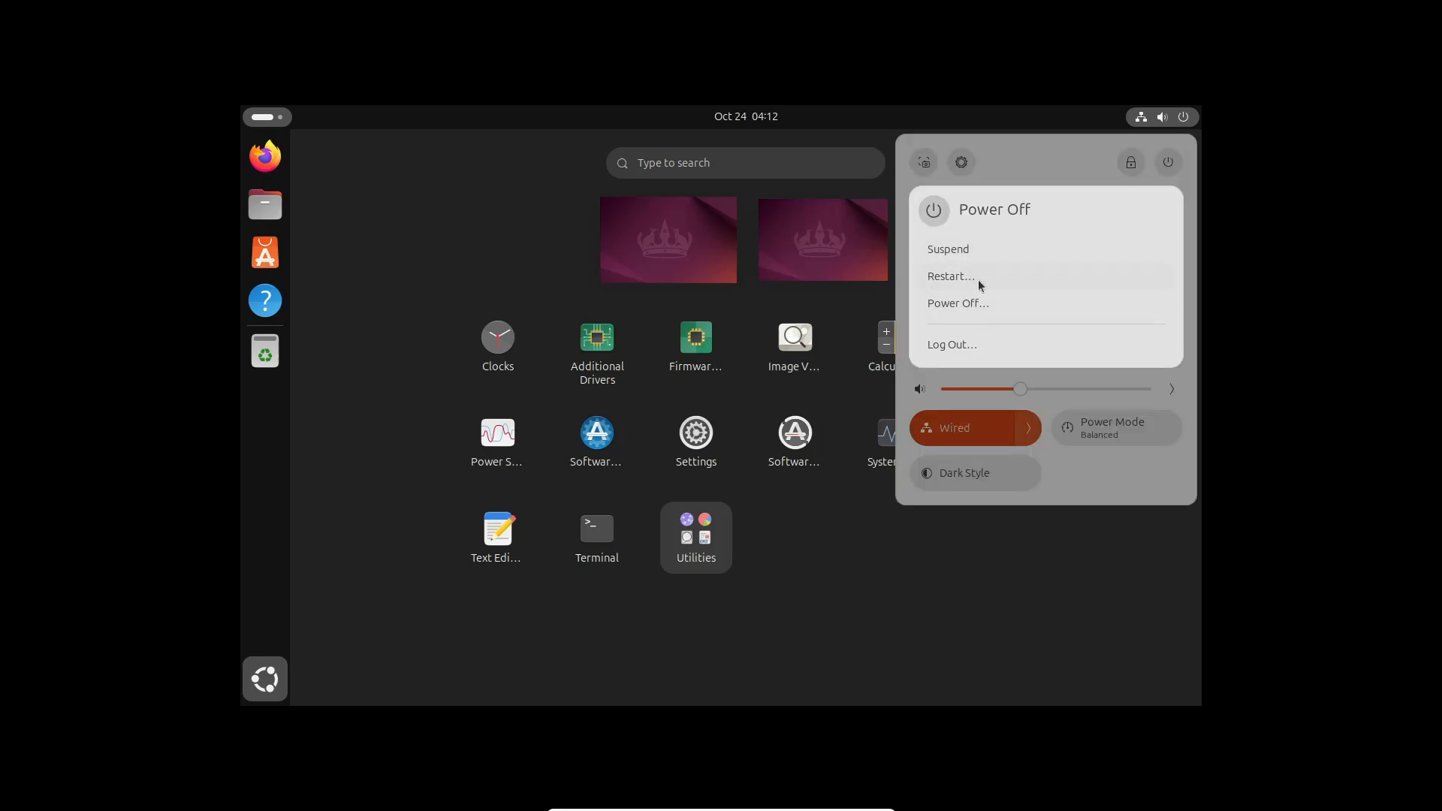
left_click(840, 607)
left_click(995, 578)
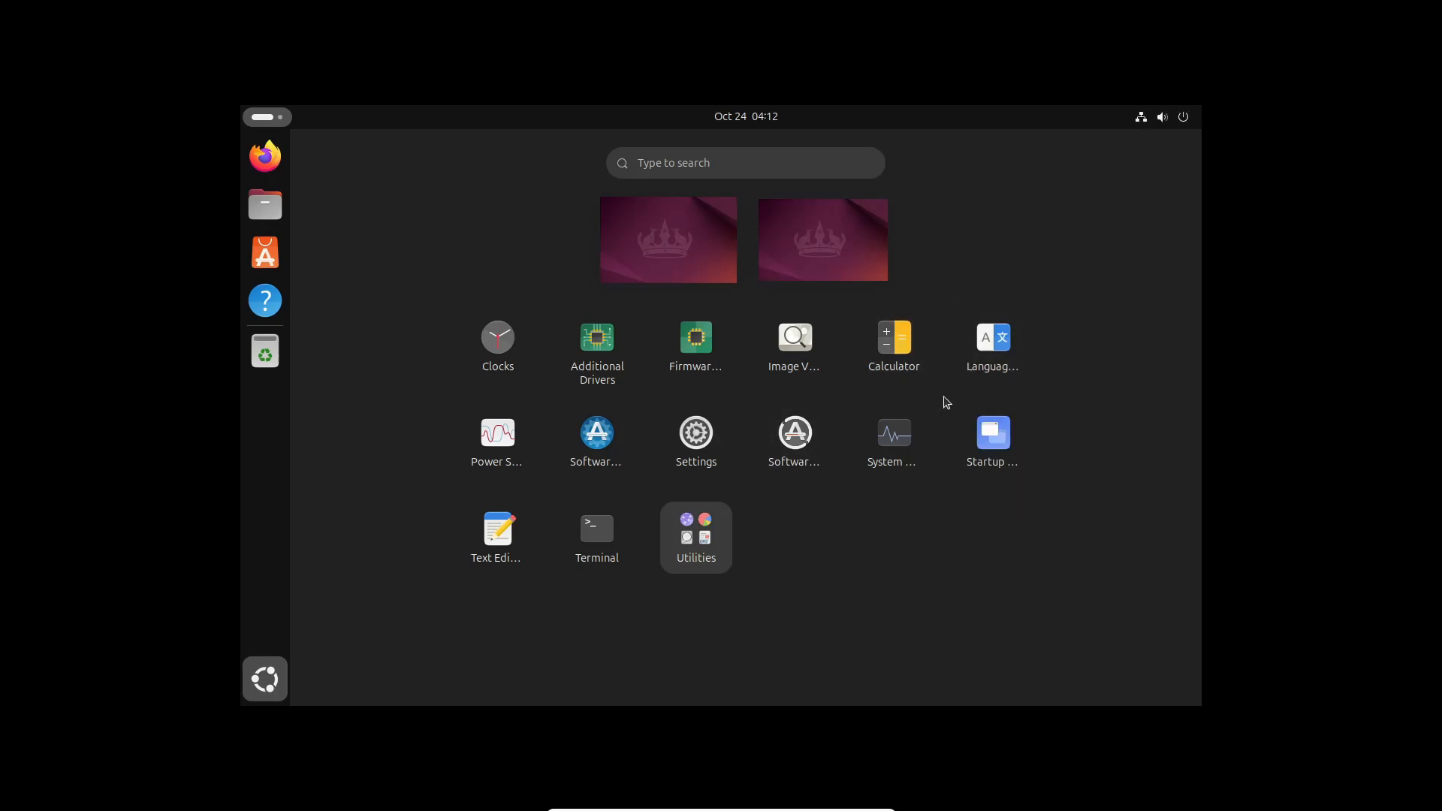
left_click(272, 676)
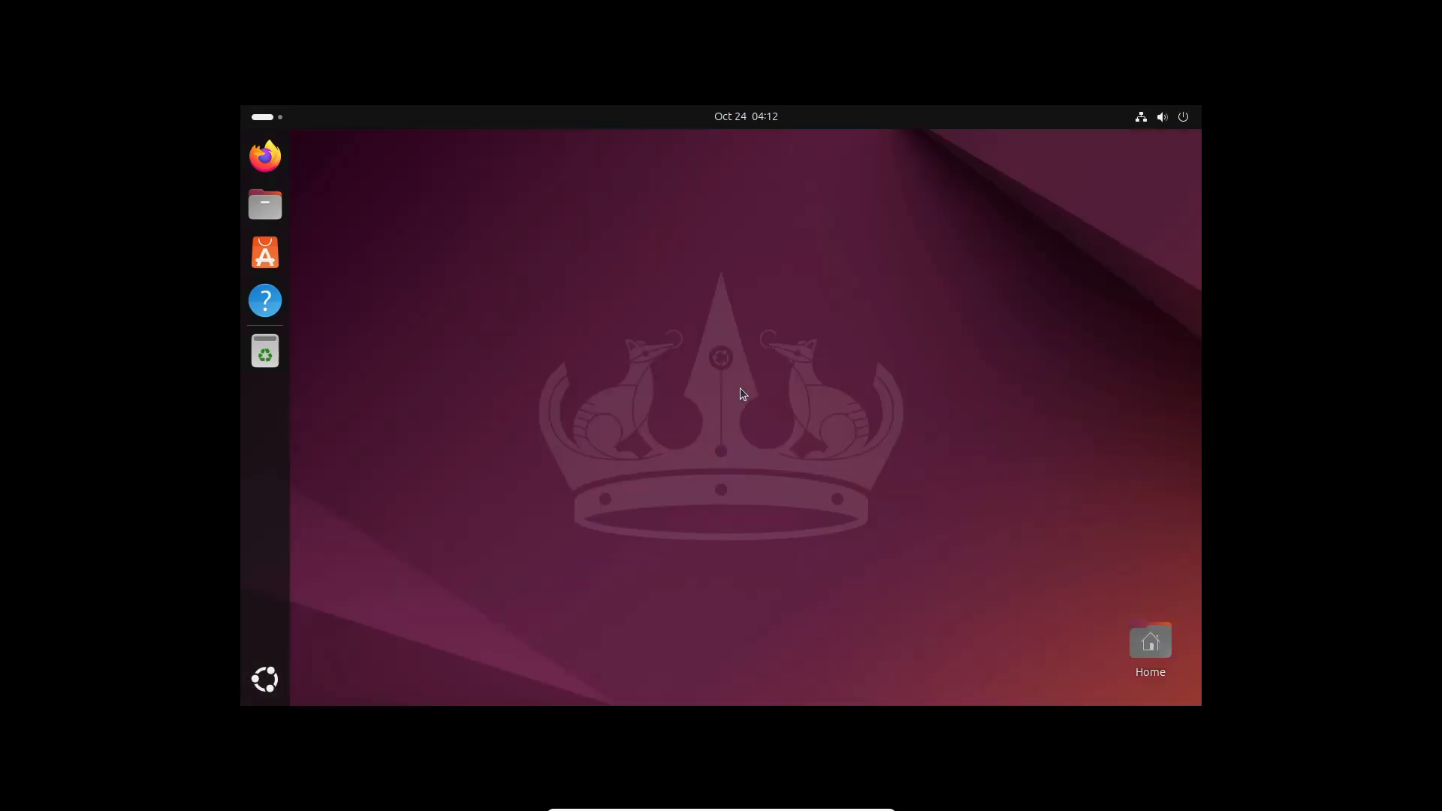
Open Files, move its window toward centre, and check Documents, Downloads, Music, Pictures and Videos
left_click(251, 211)
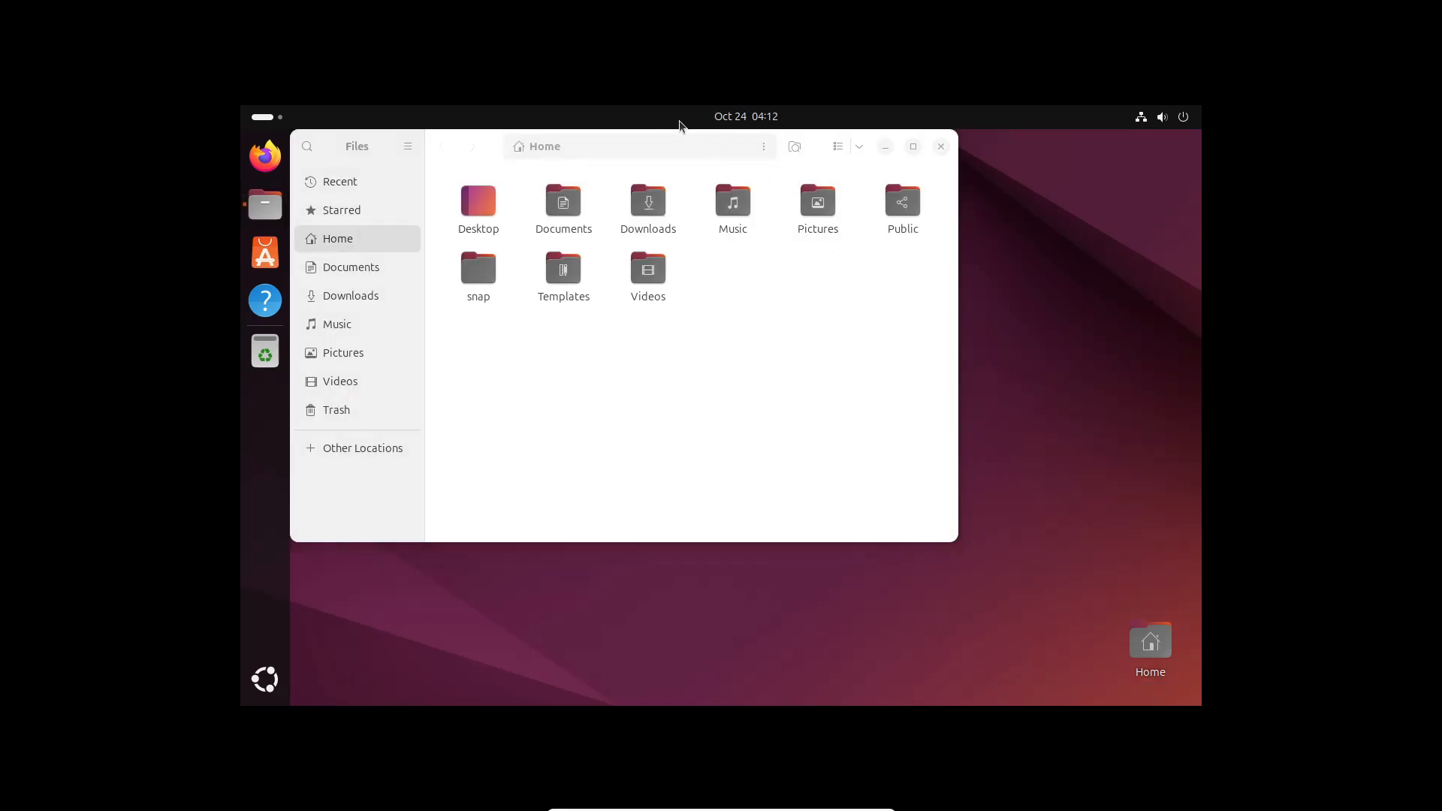
left_click_drag(490, 141, 566, 171)
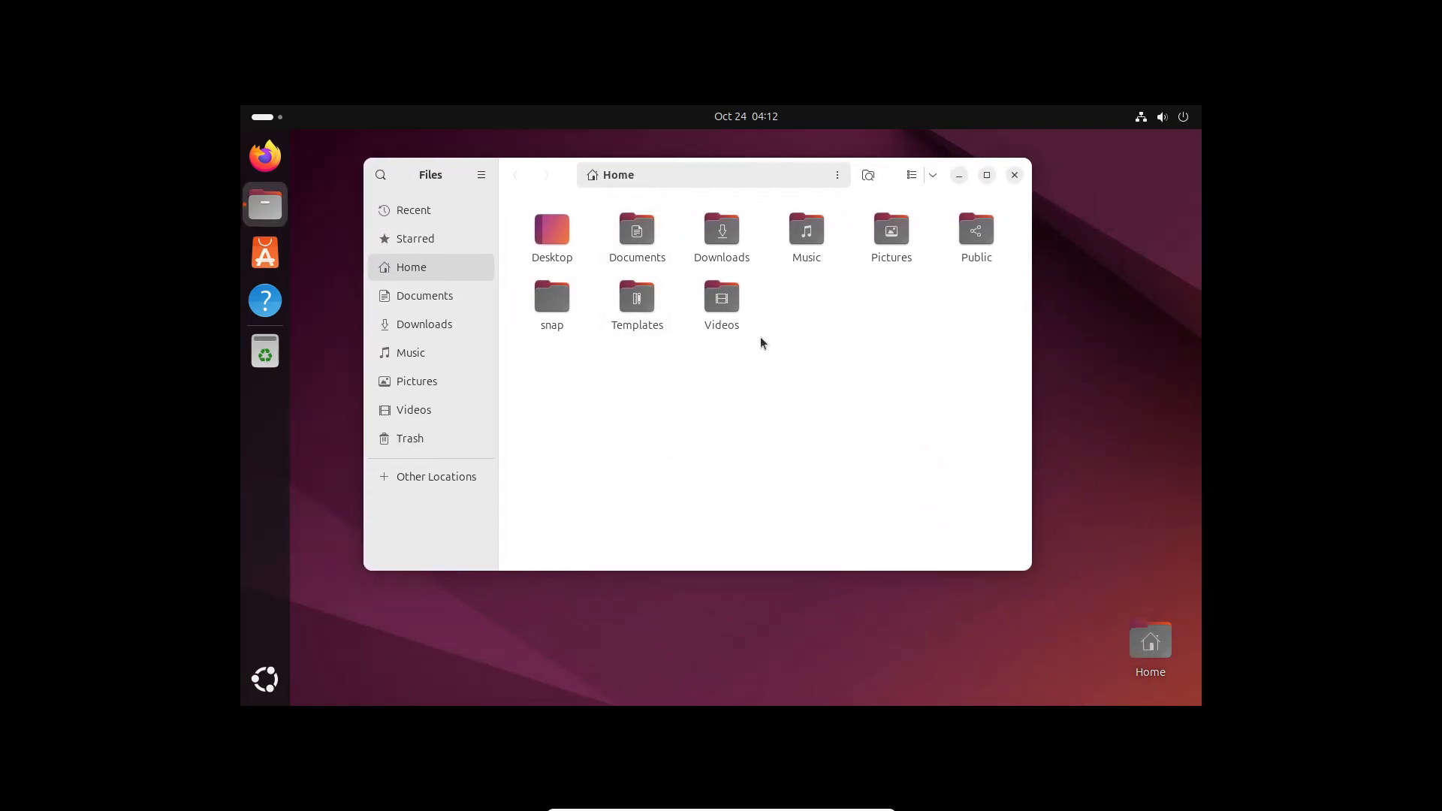
left_click(418, 298)
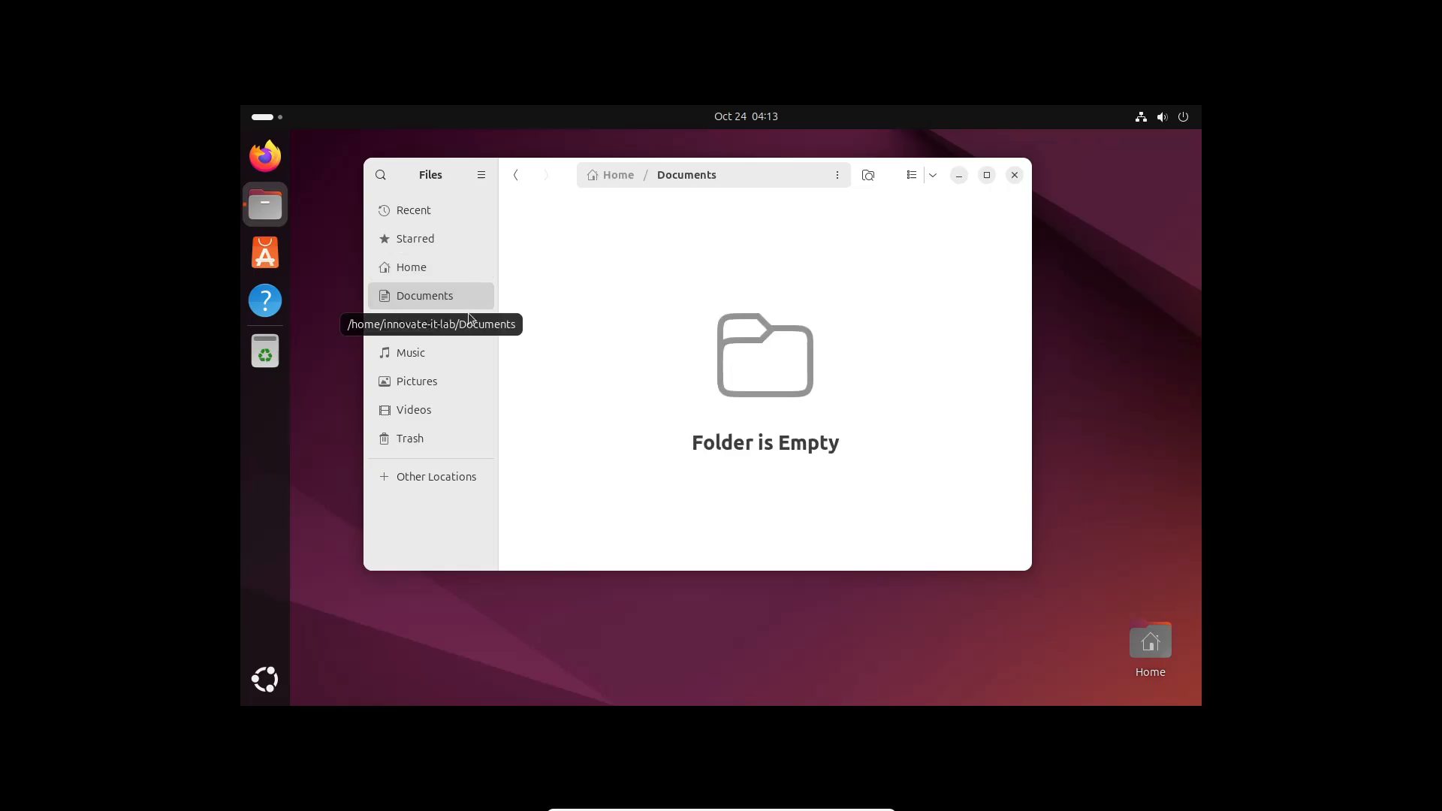
left_click(430, 325)
left_click(426, 356)
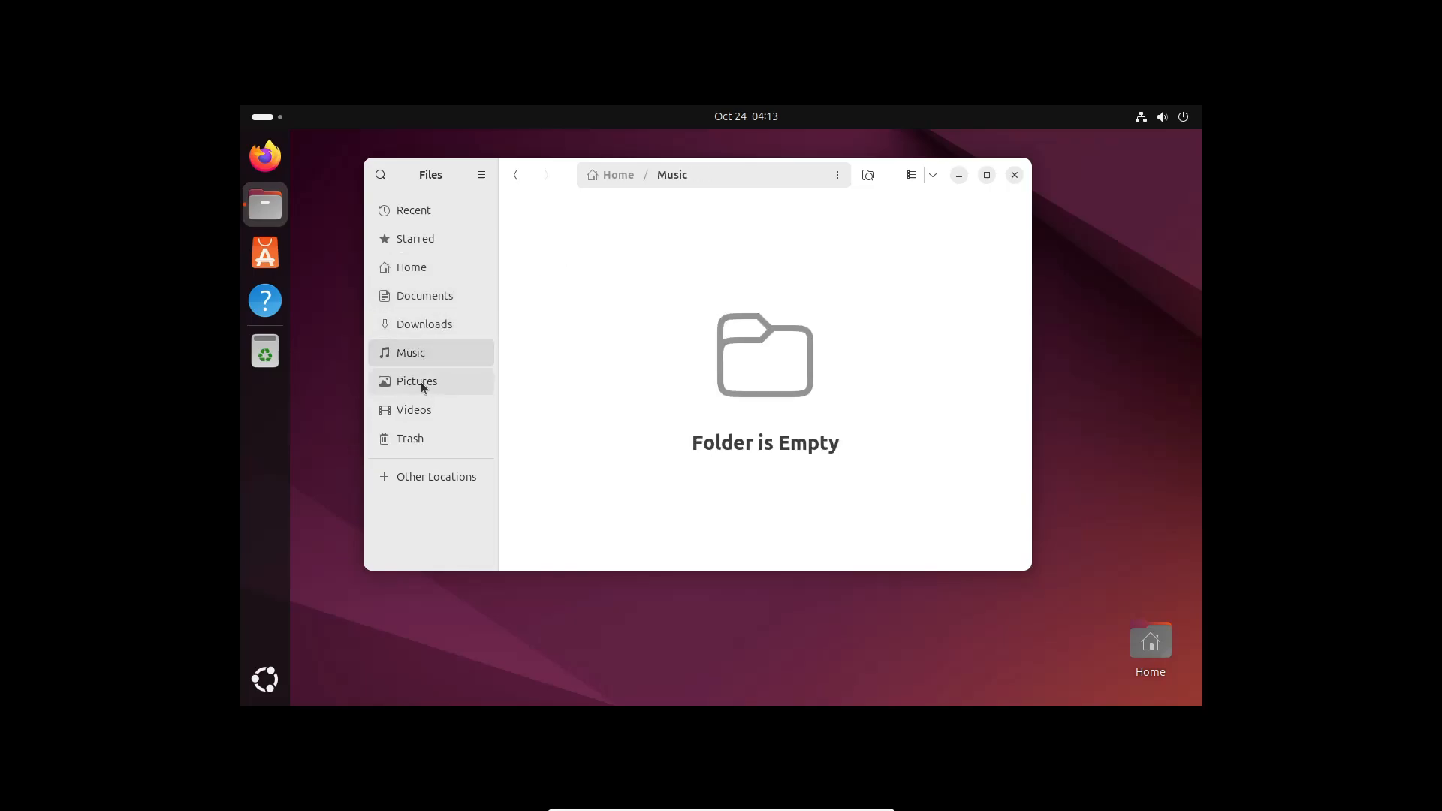
left_click(421, 382)
left_click(415, 410)
Check Trash and Recent, then open the Desktop folder and go back to Home
left_click(419, 440)
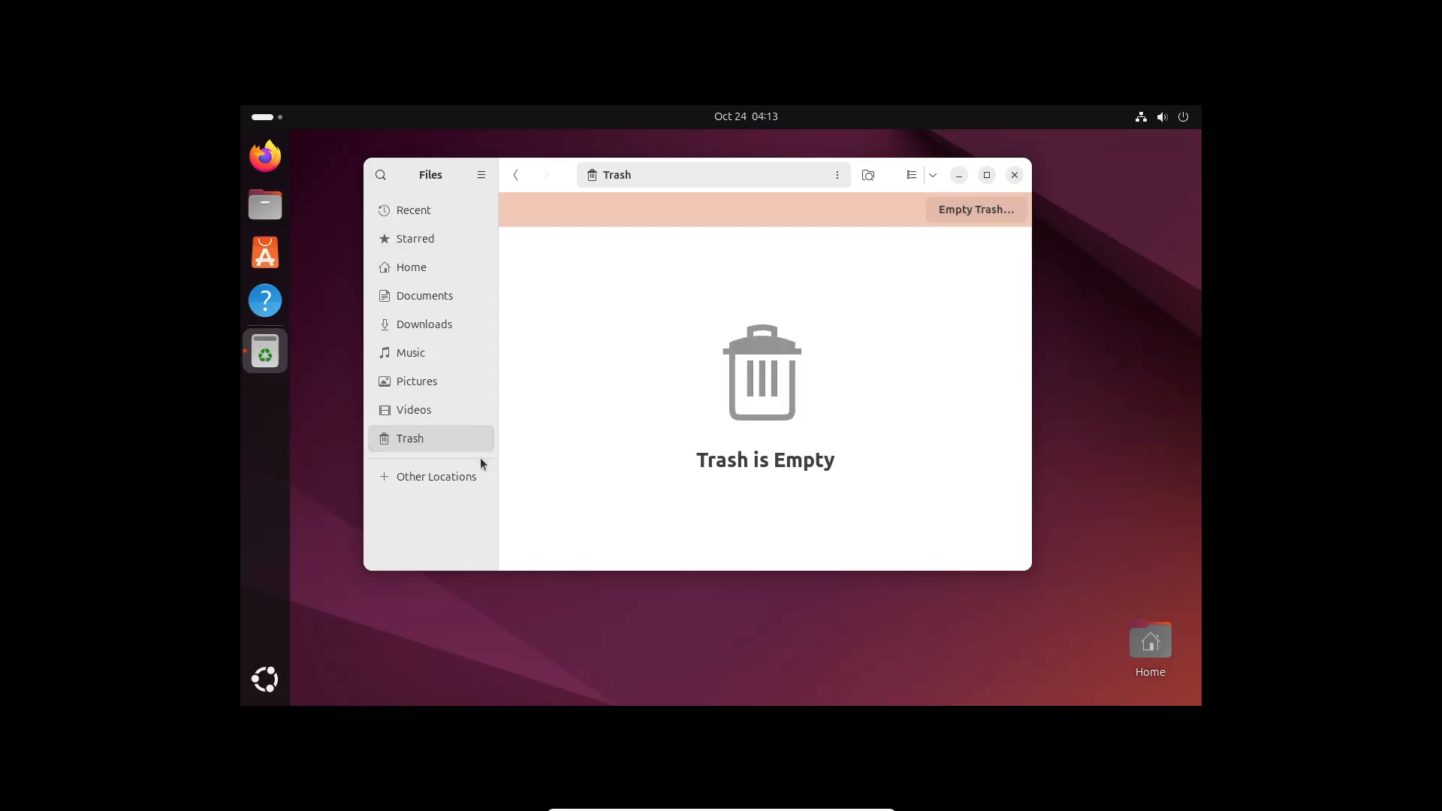
left_click(417, 211)
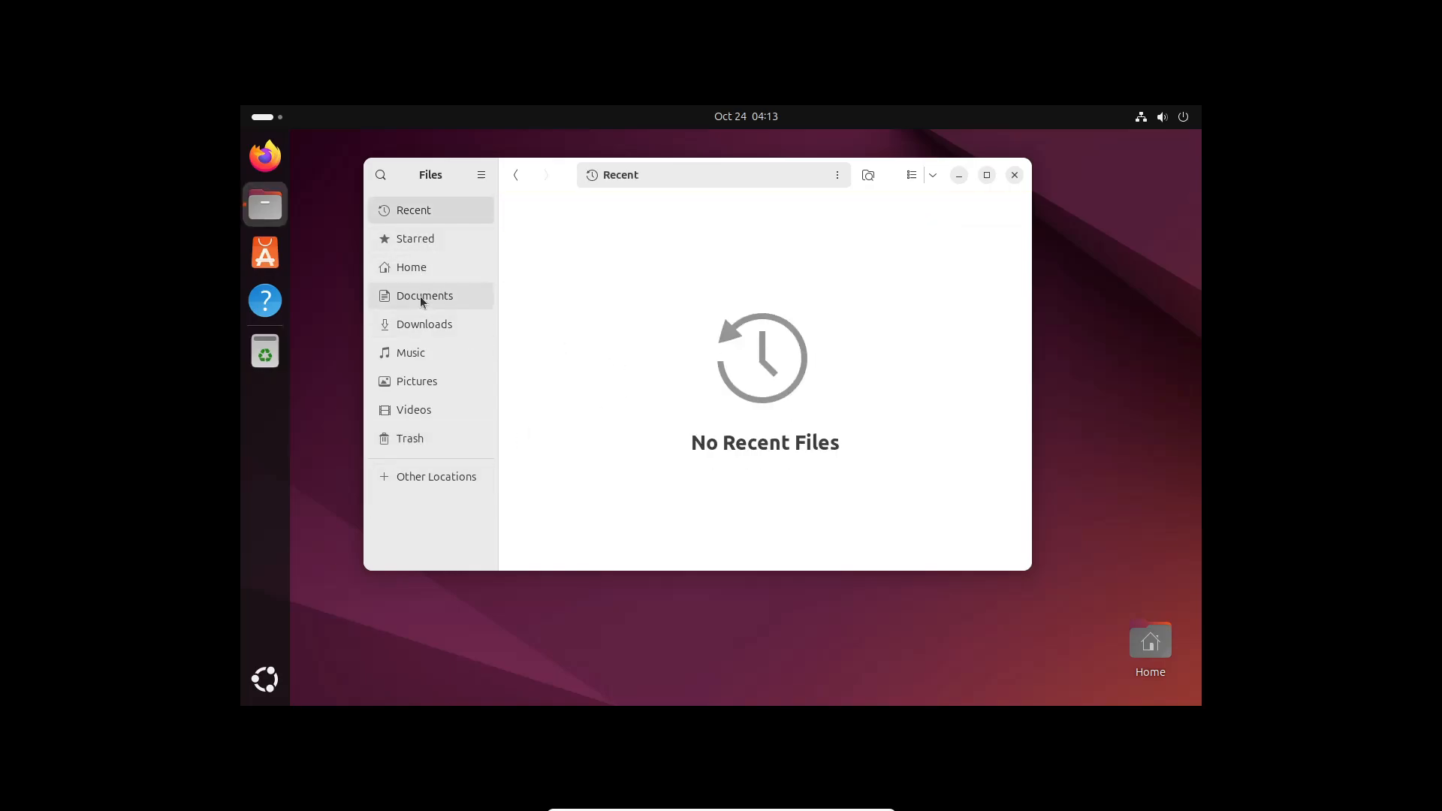
left_click(419, 268)
double_click(571, 233)
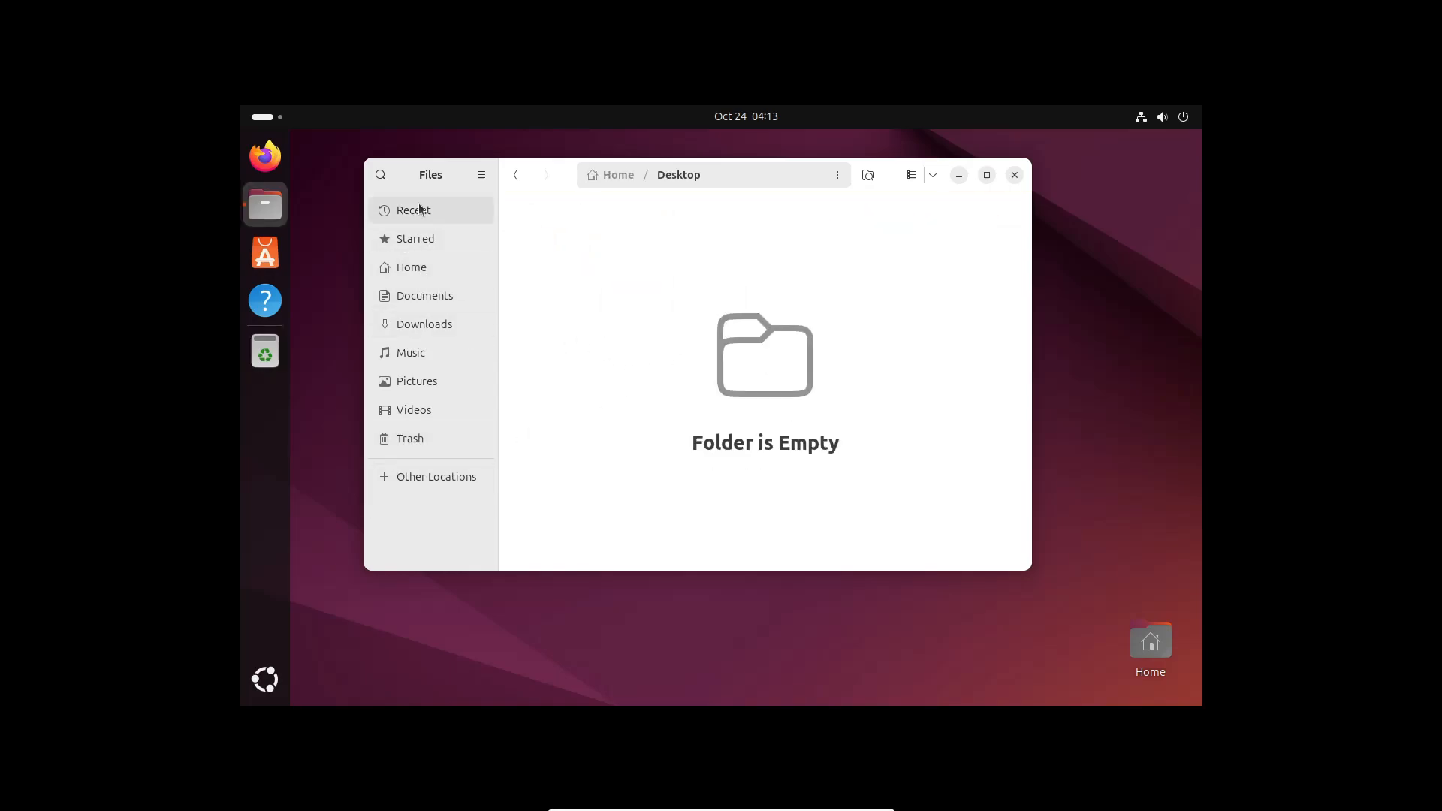
left_click(517, 175)
Inspect Home folder properties (536 items, 16.6 MB, 40.0 GB free) without changing its icon
right_click(642, 371)
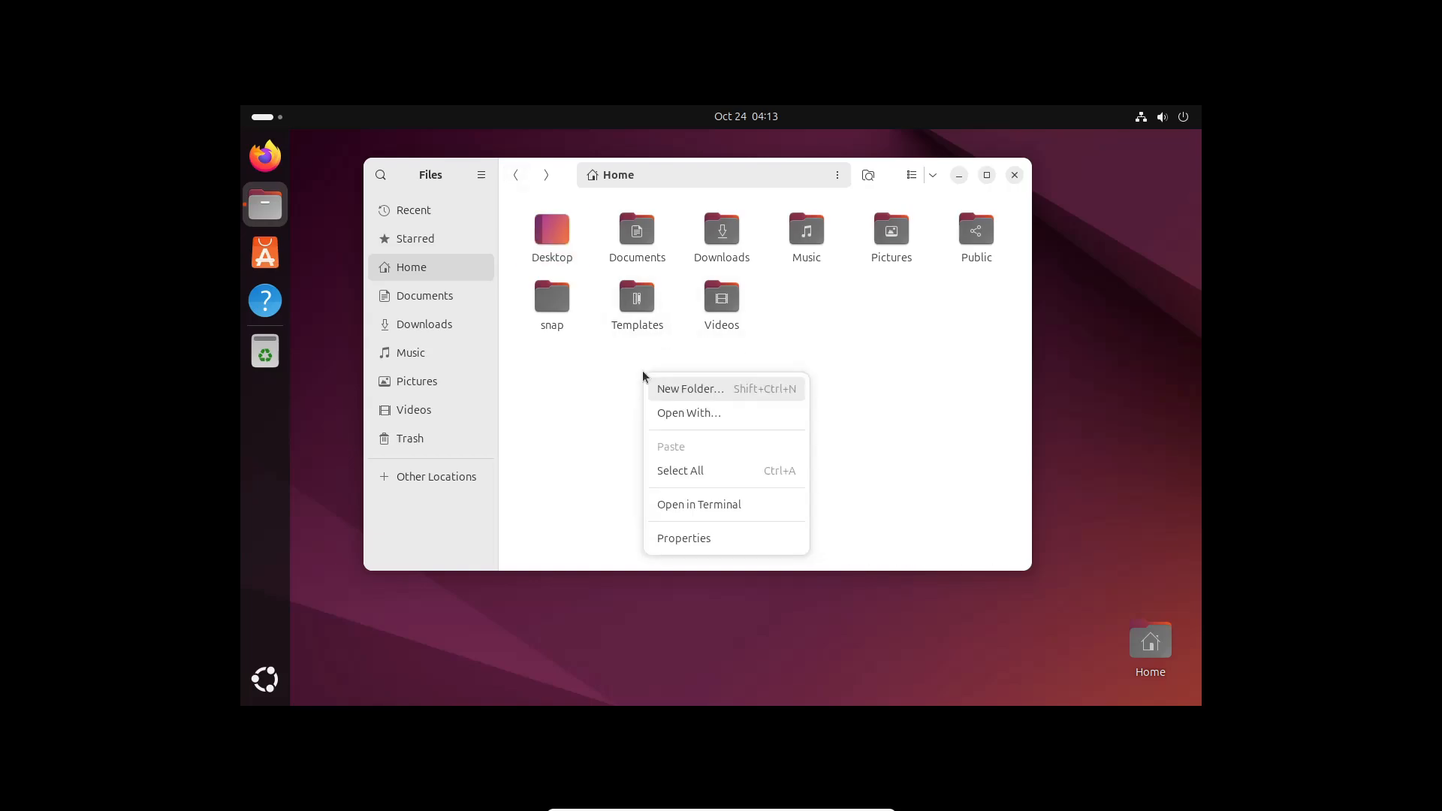
left_click(719, 538)
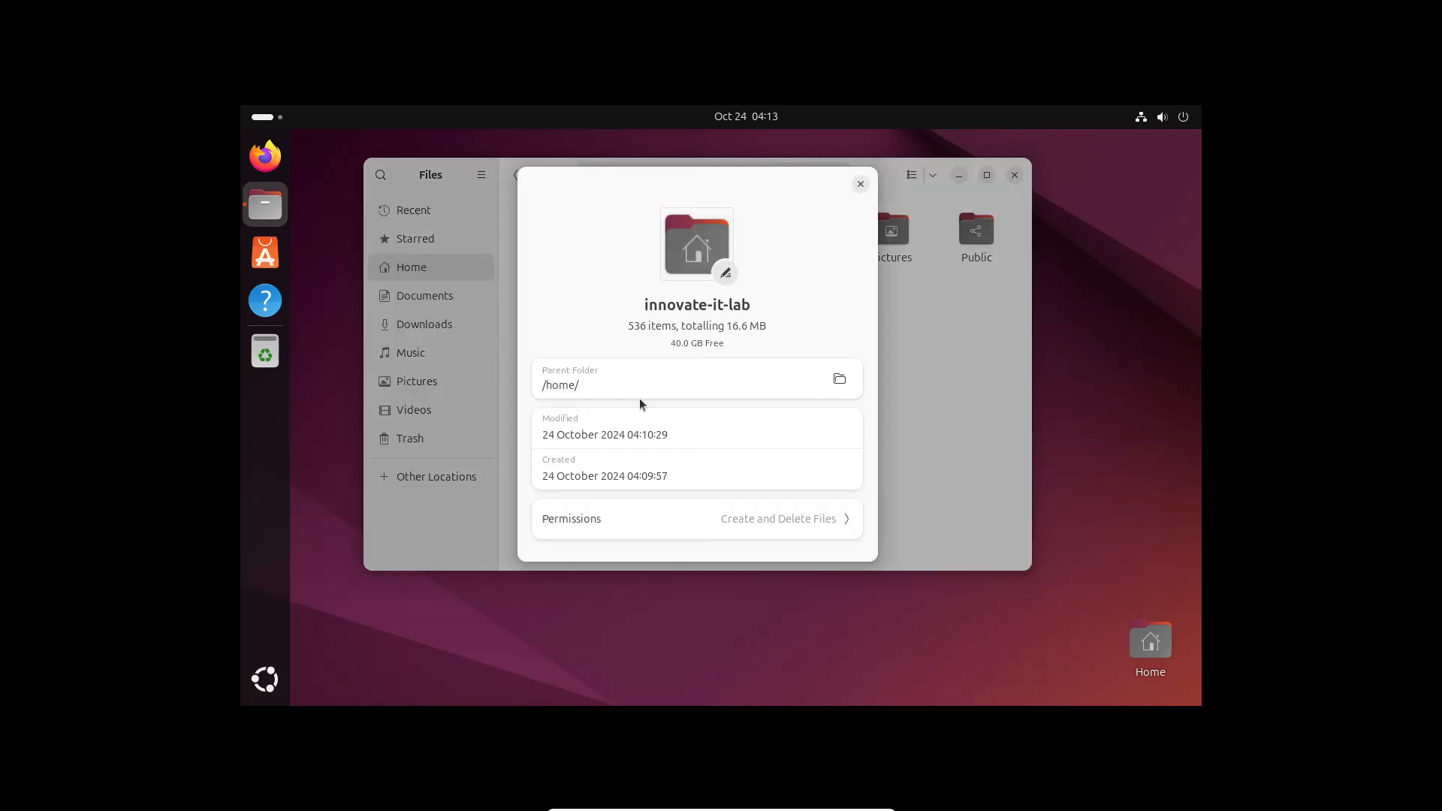
left_click_drag(691, 346, 737, 345)
left_click_drag(858, 196, 799, 273)
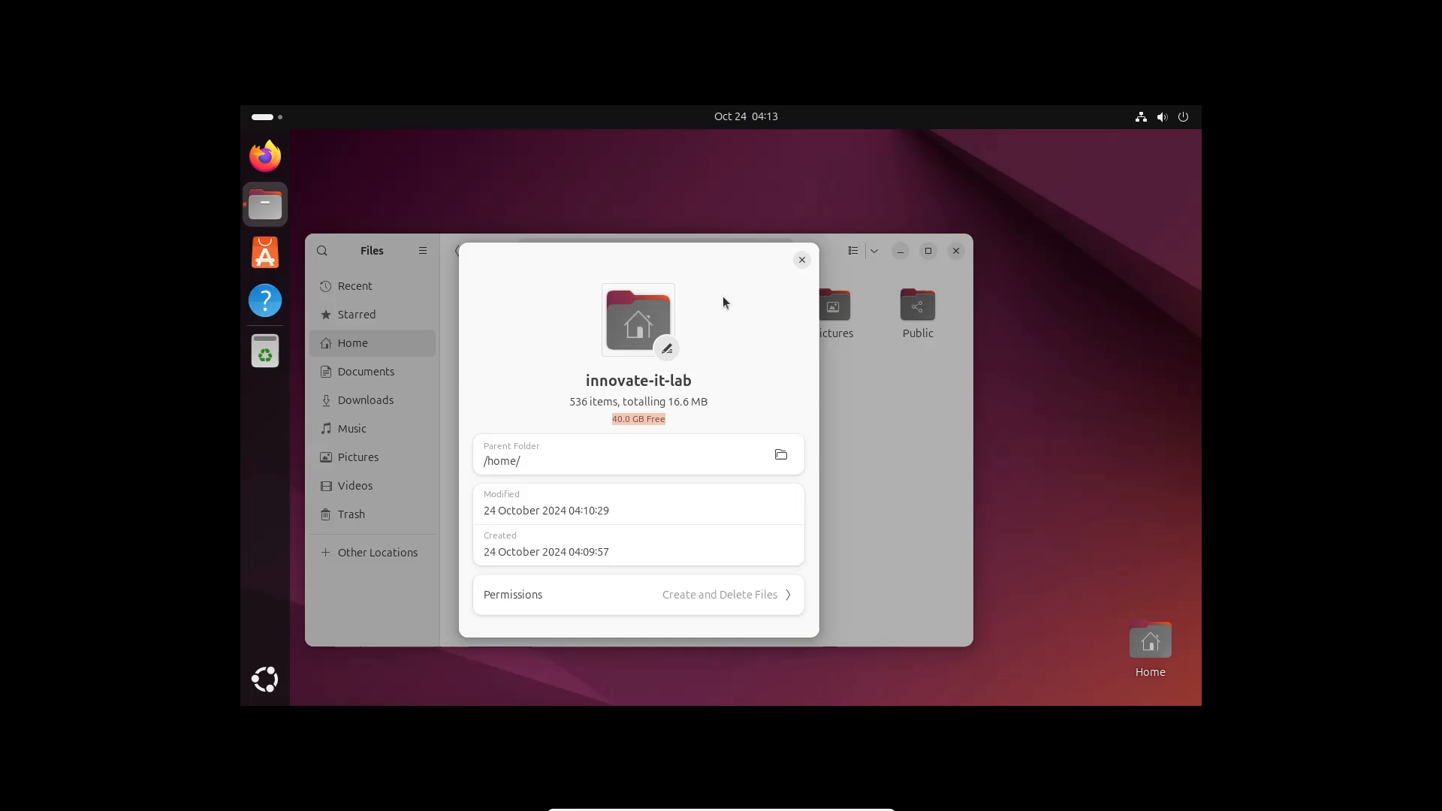
left_click(668, 348)
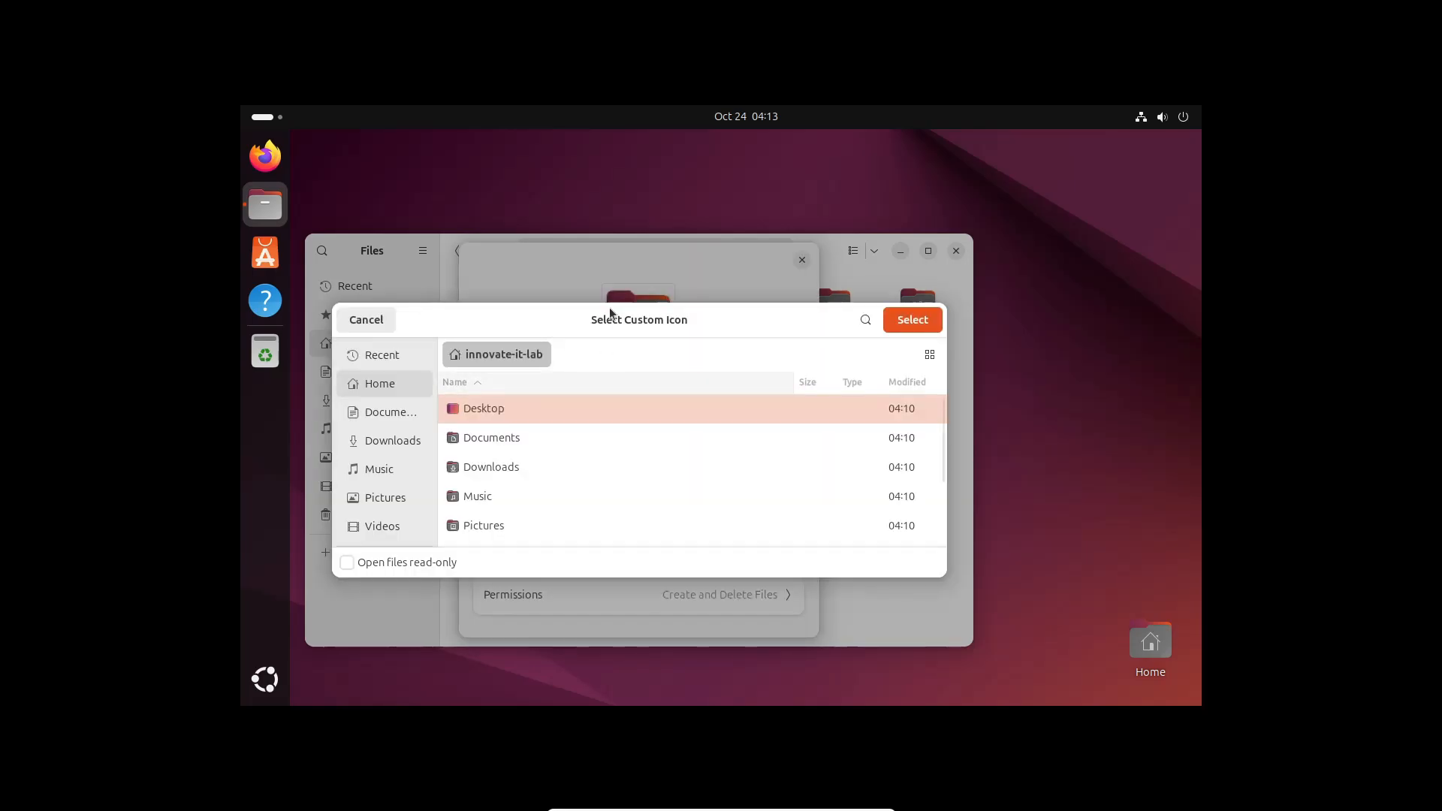
left_click(365, 321)
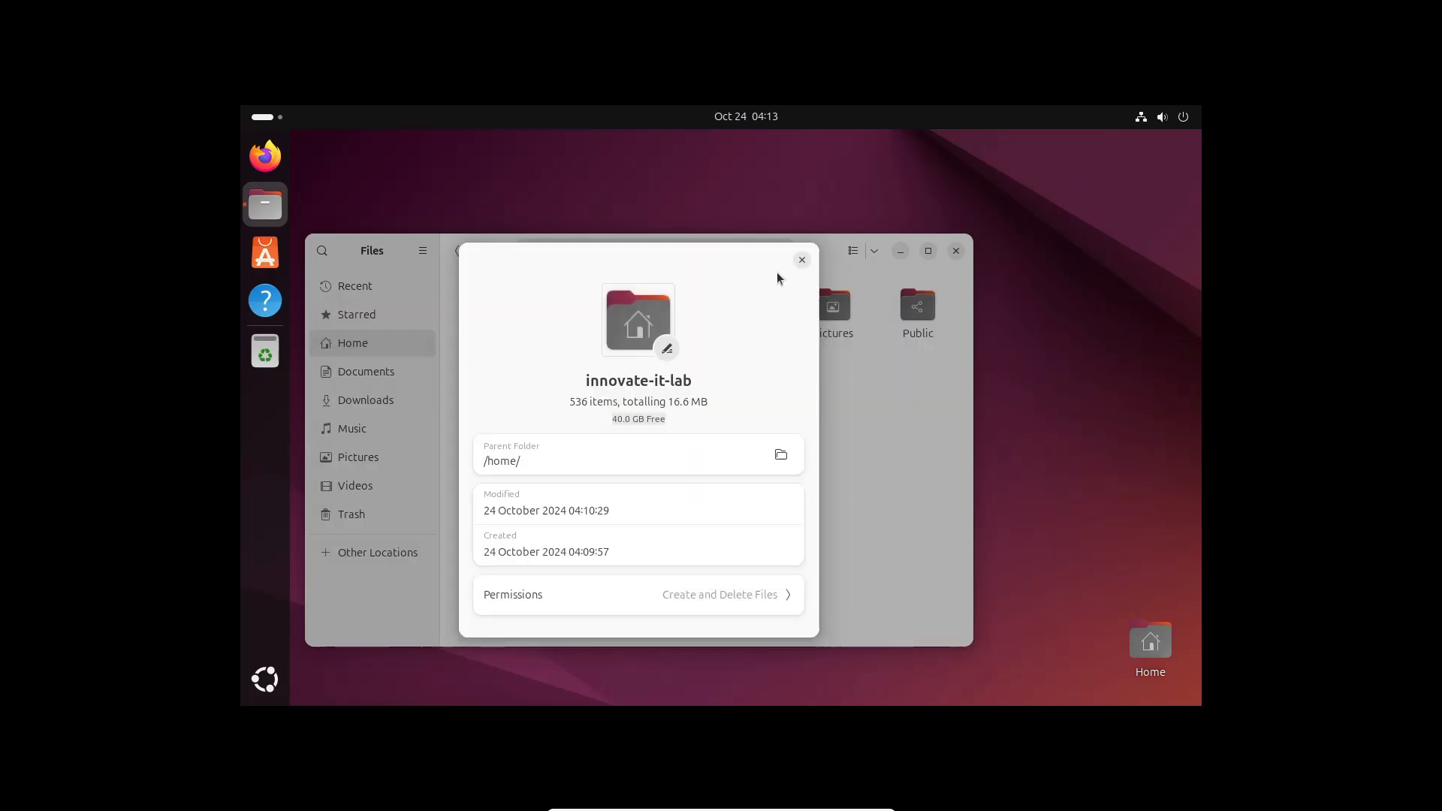
left_click(801, 259)
Close the file manager, launch Terminal via the 'ter' app search, and move it lower-right
left_click(957, 251)
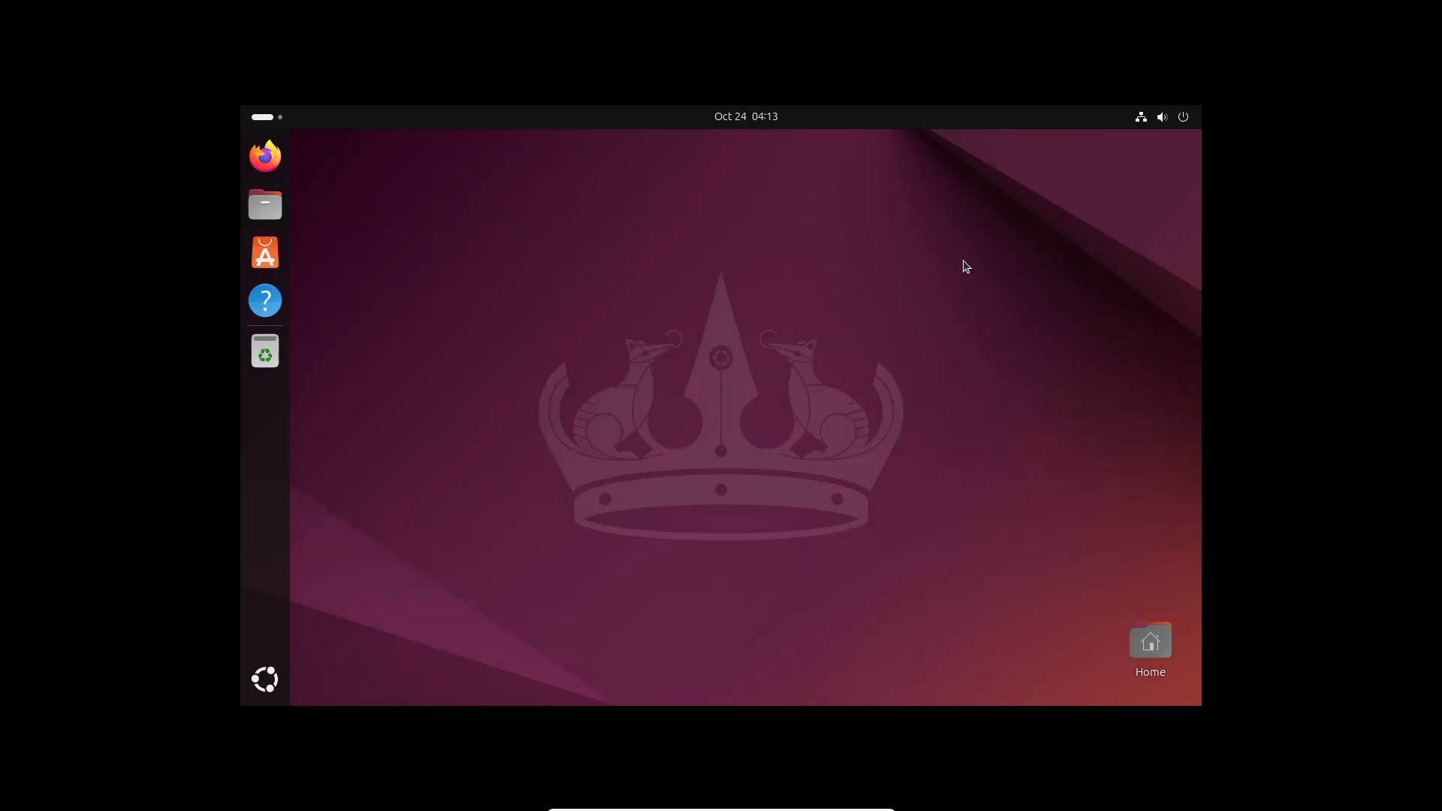
left_click(271, 677)
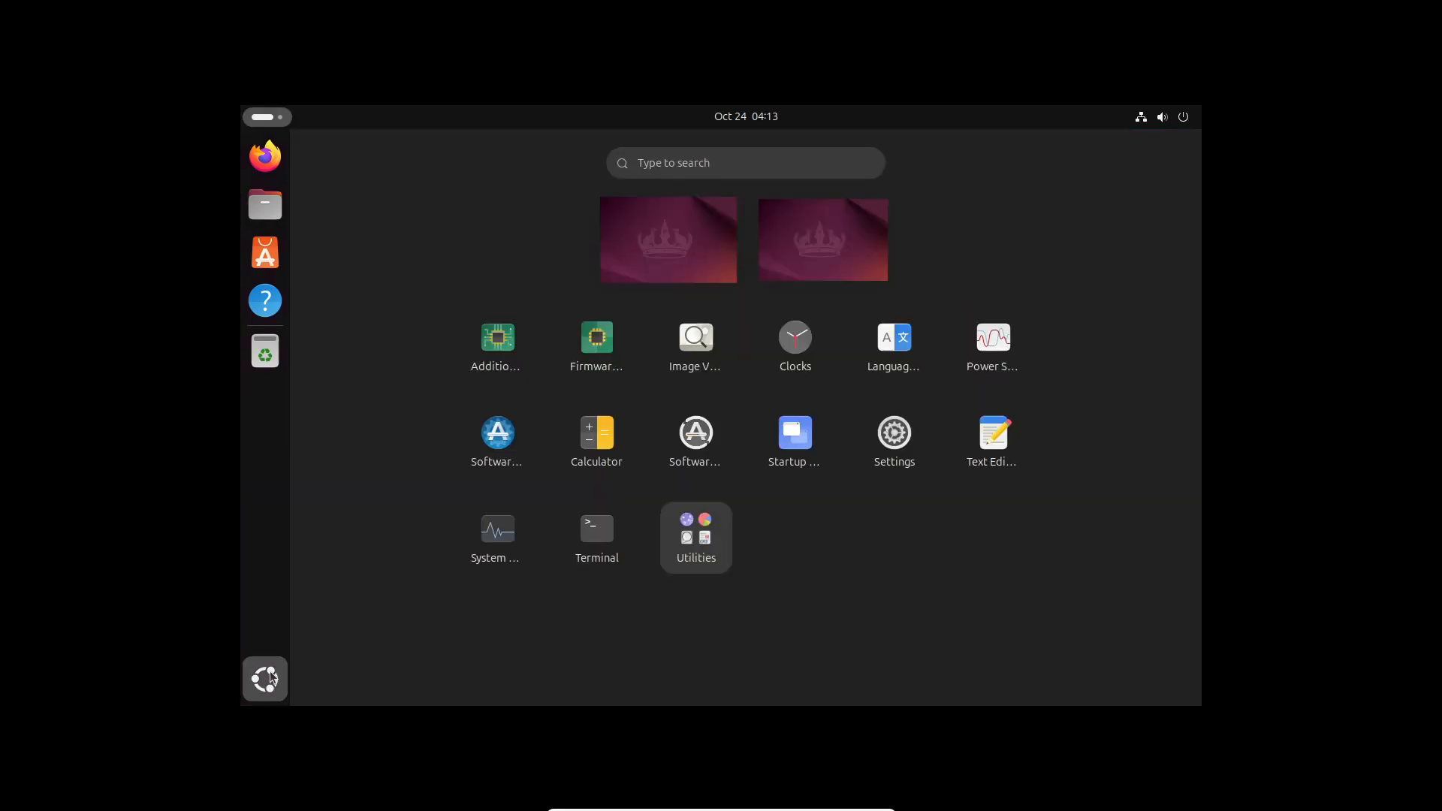
type("ter")
key("Return")
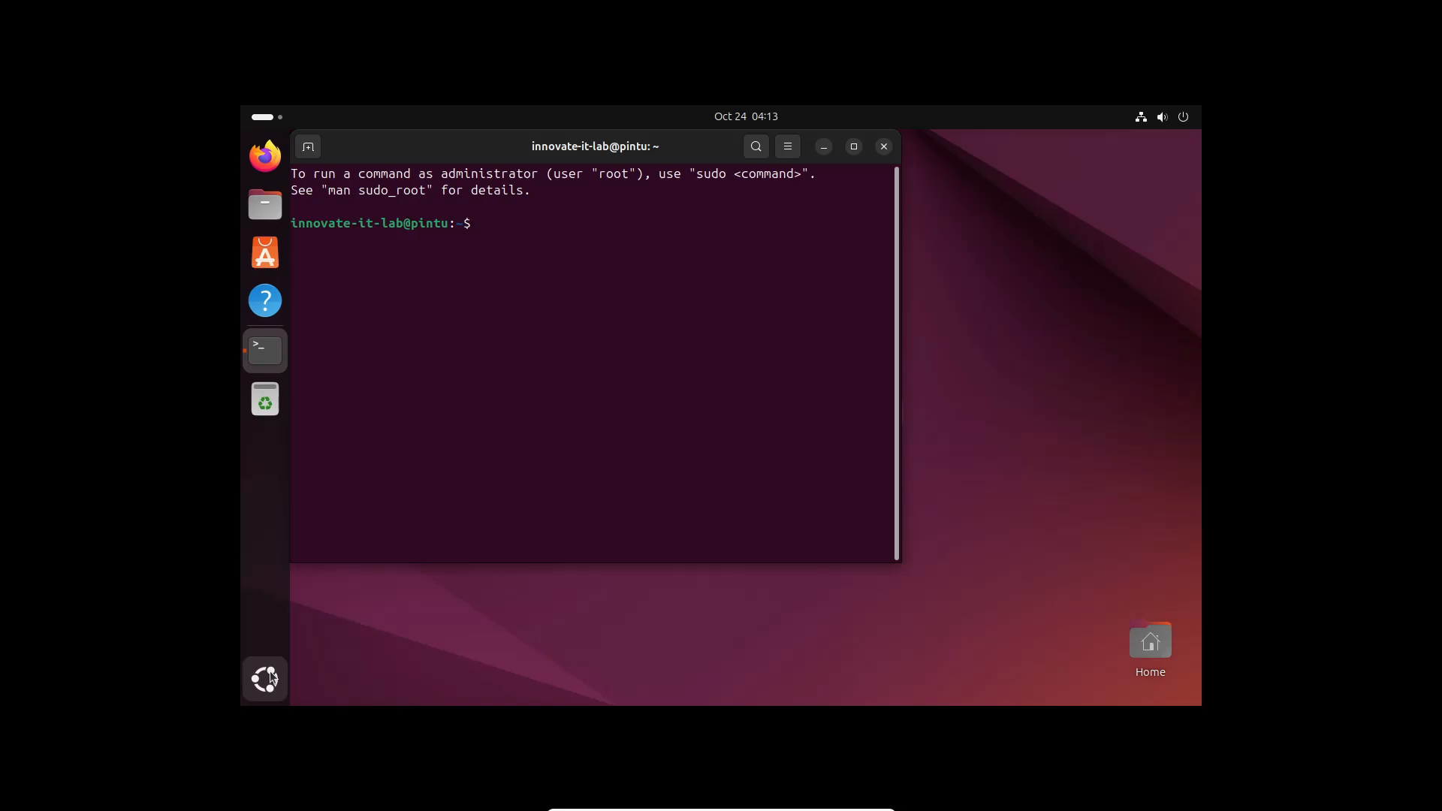
left_click_drag(524, 167, 553, 208)
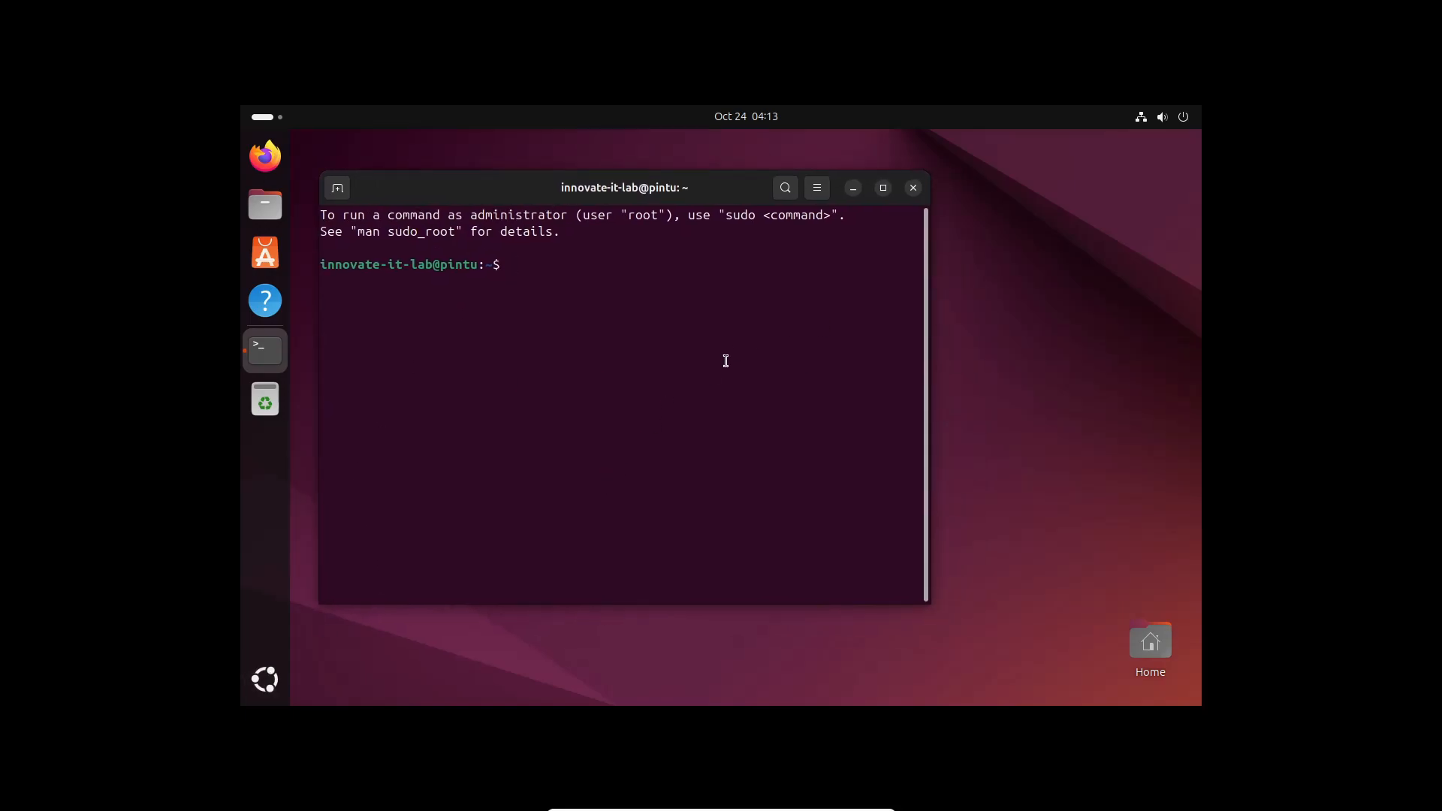
Open three extra terminal tabs, switch between them, then close them back to one
left_click(337, 188)
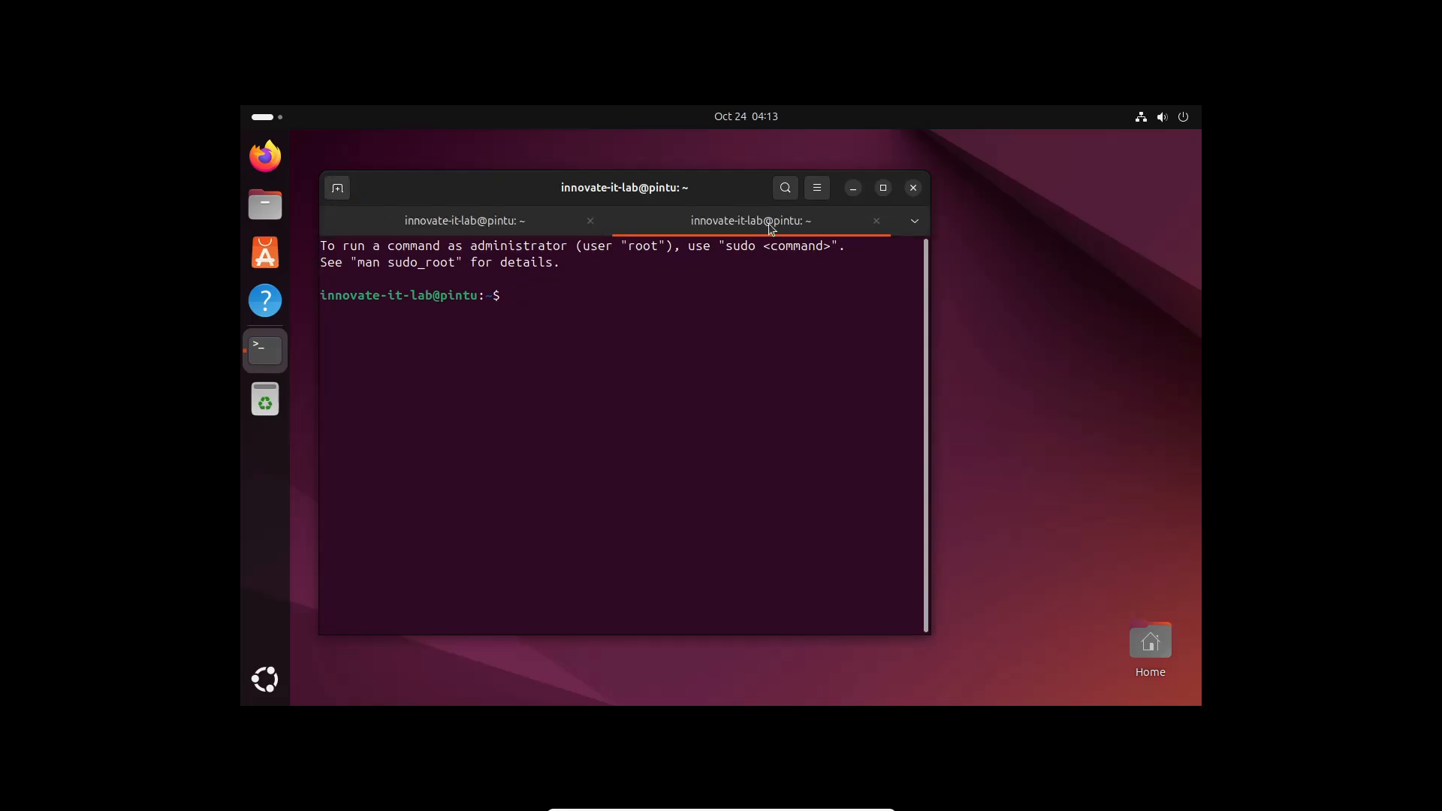
left_click(338, 188)
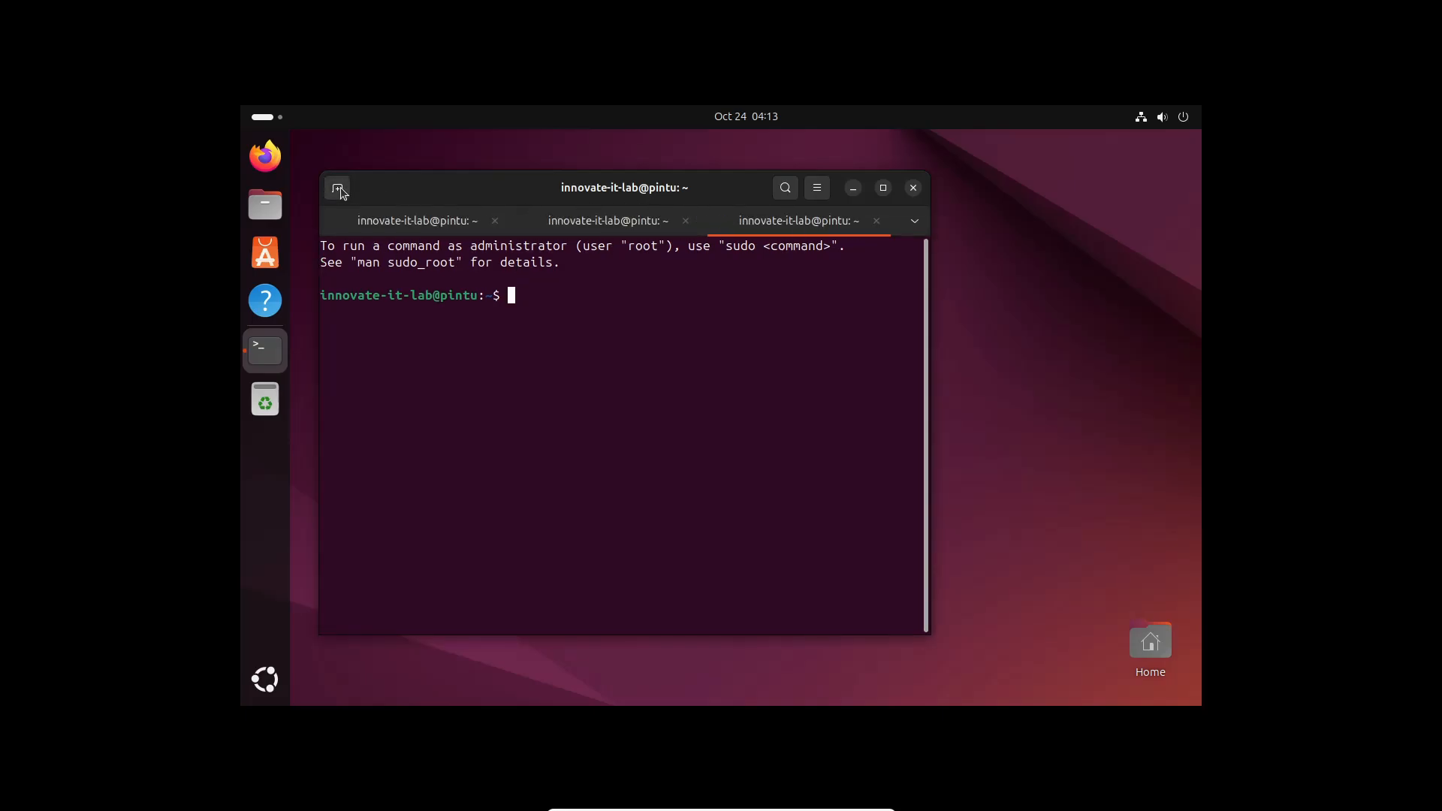
left_click(341, 192)
left_click(678, 226)
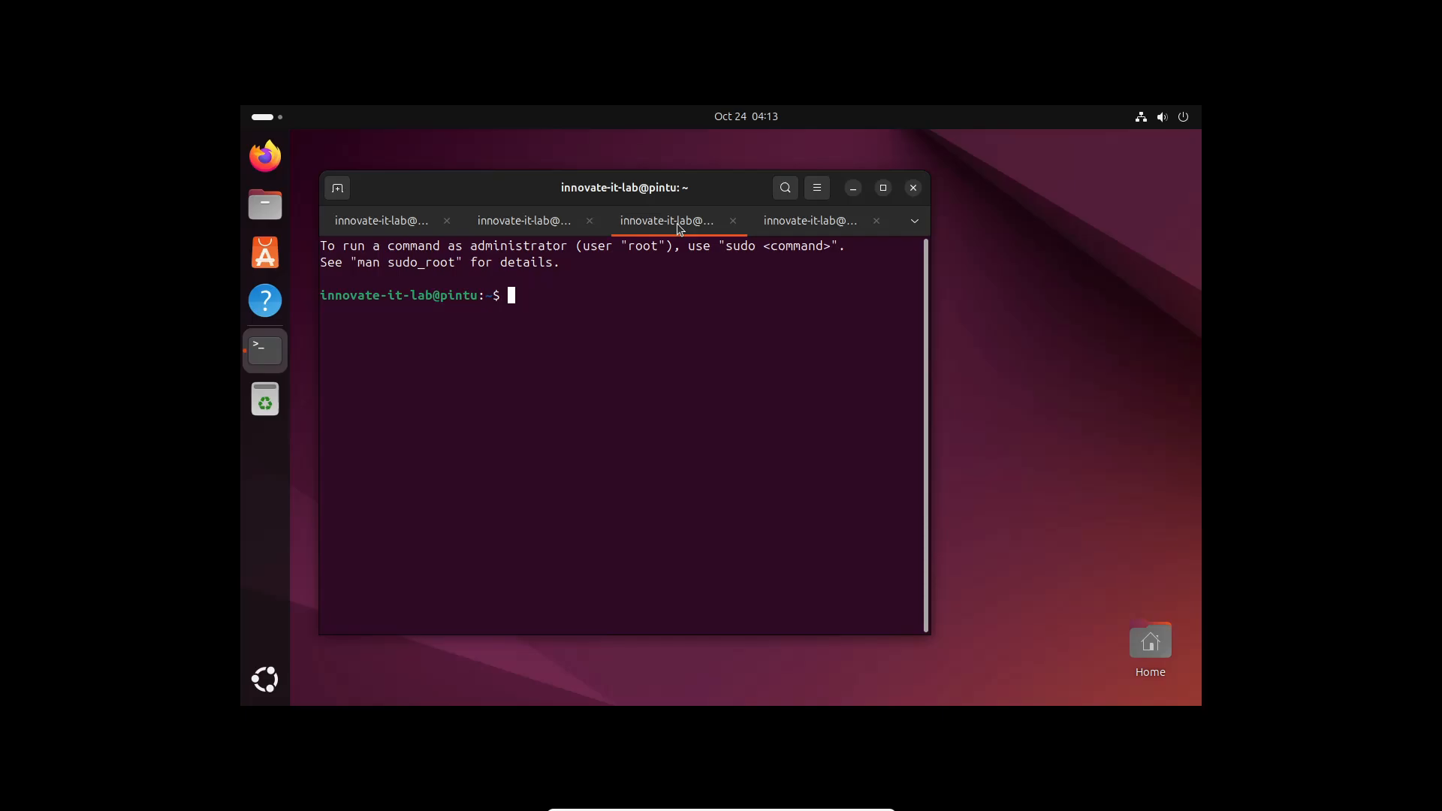
left_click(541, 229)
left_click(437, 226)
left_click(447, 221)
left_click(507, 221)
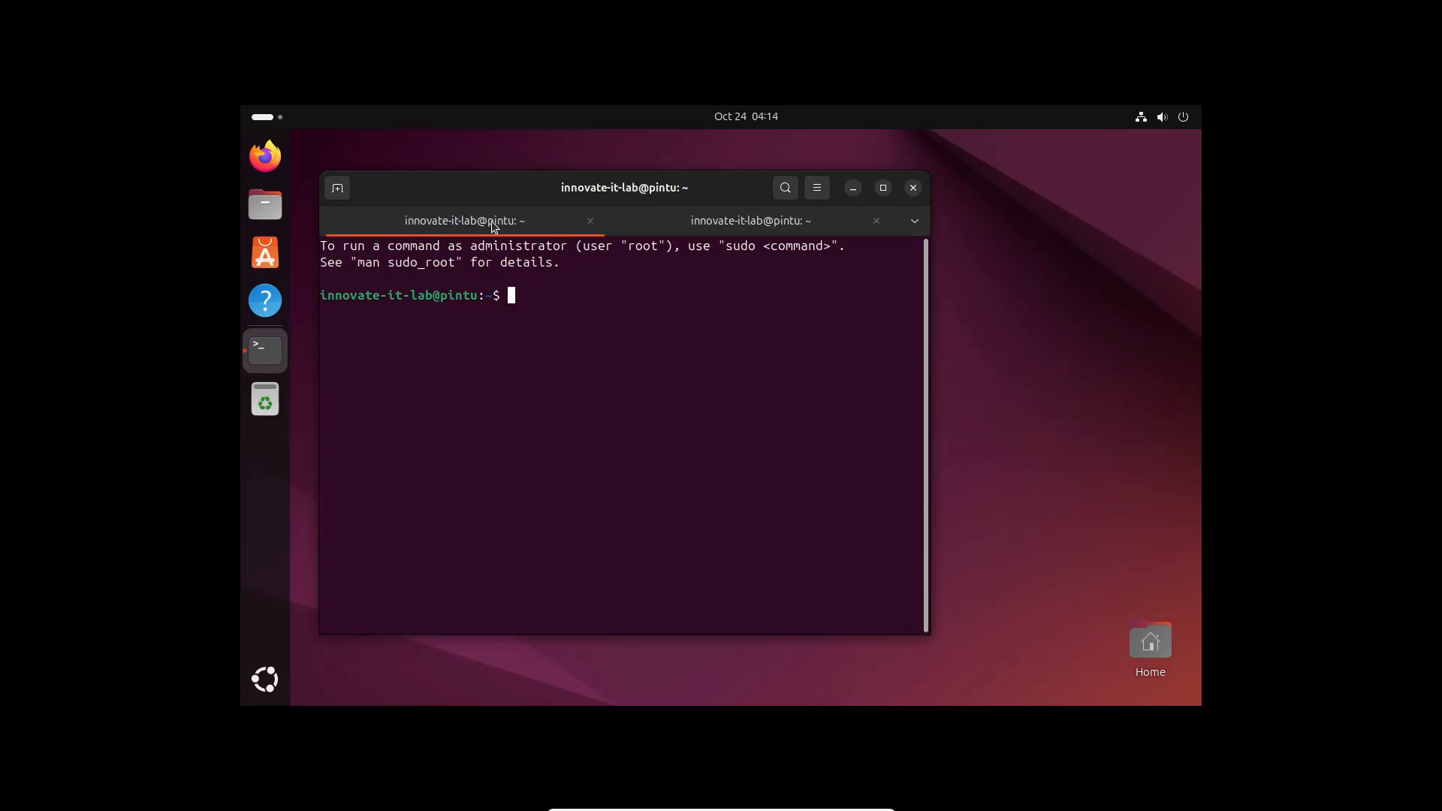
left_click(591, 220)
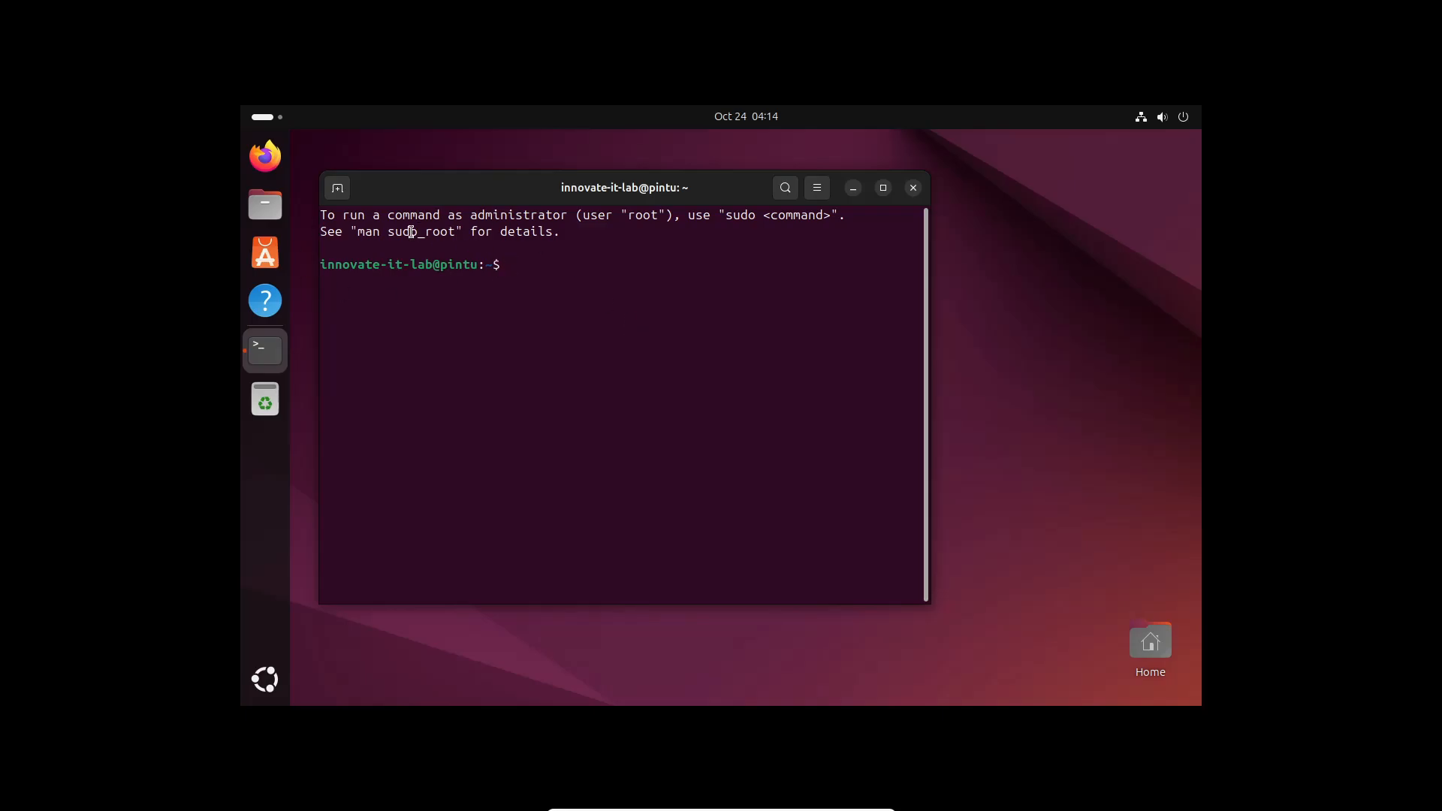
Open Terminal Preferences at the Unnamed profile's Colors settings
left_click(817, 188)
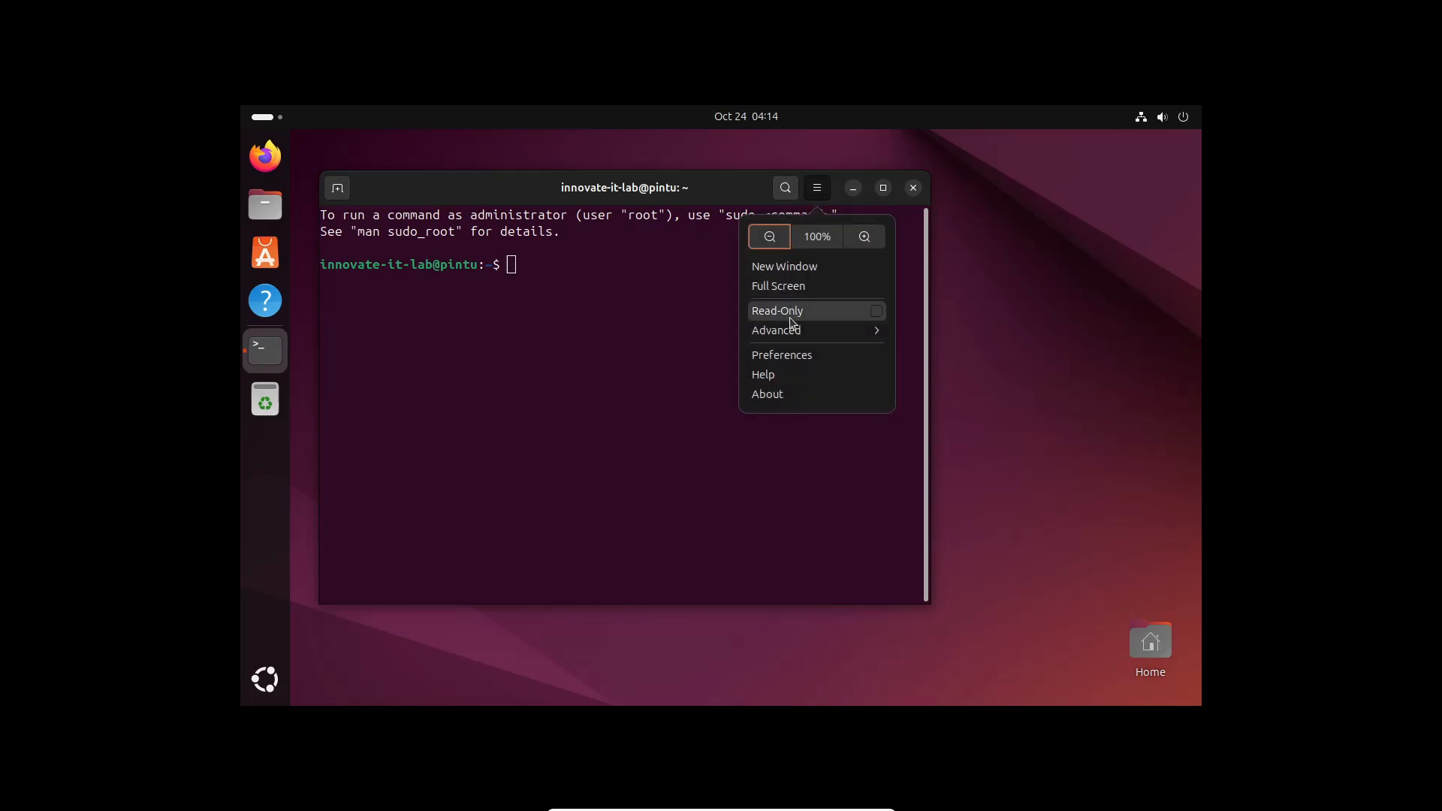
left_click(794, 357)
left_click_drag(662, 197, 850, 190)
left_click(668, 374)
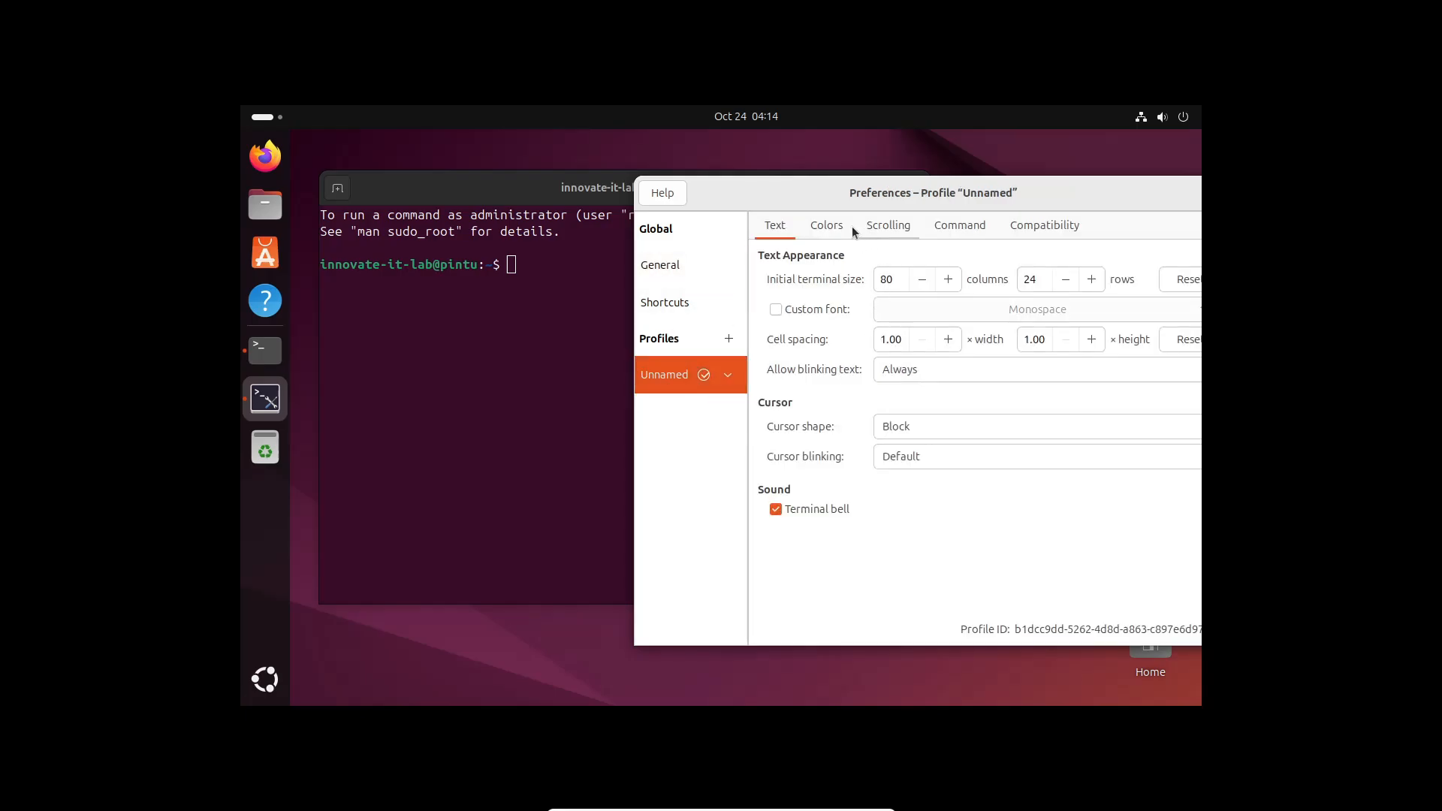
left_click(828, 225)
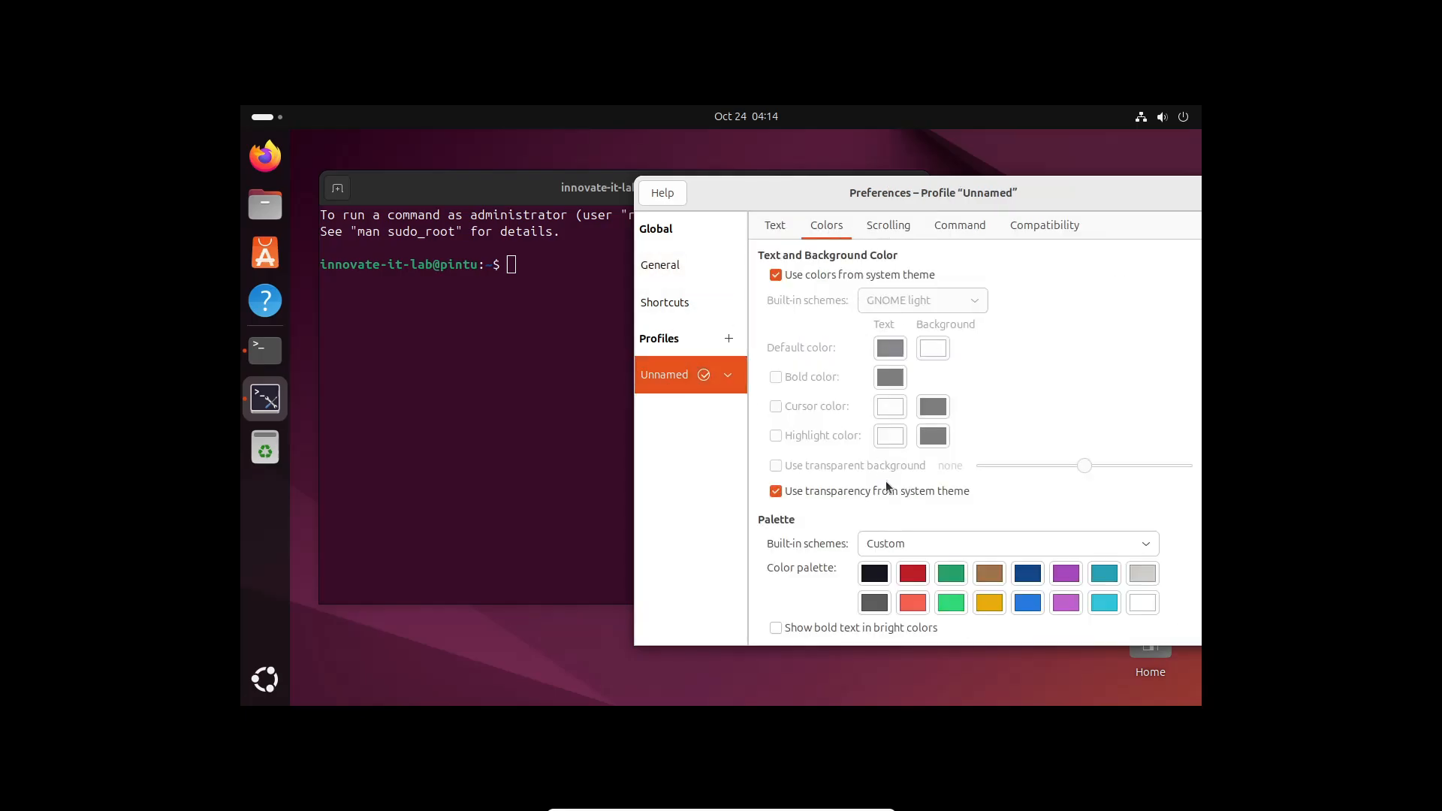
Turn off system theme colours and settle on GNOME light after trying GNOME dark and Tango schemes
left_click(842, 278)
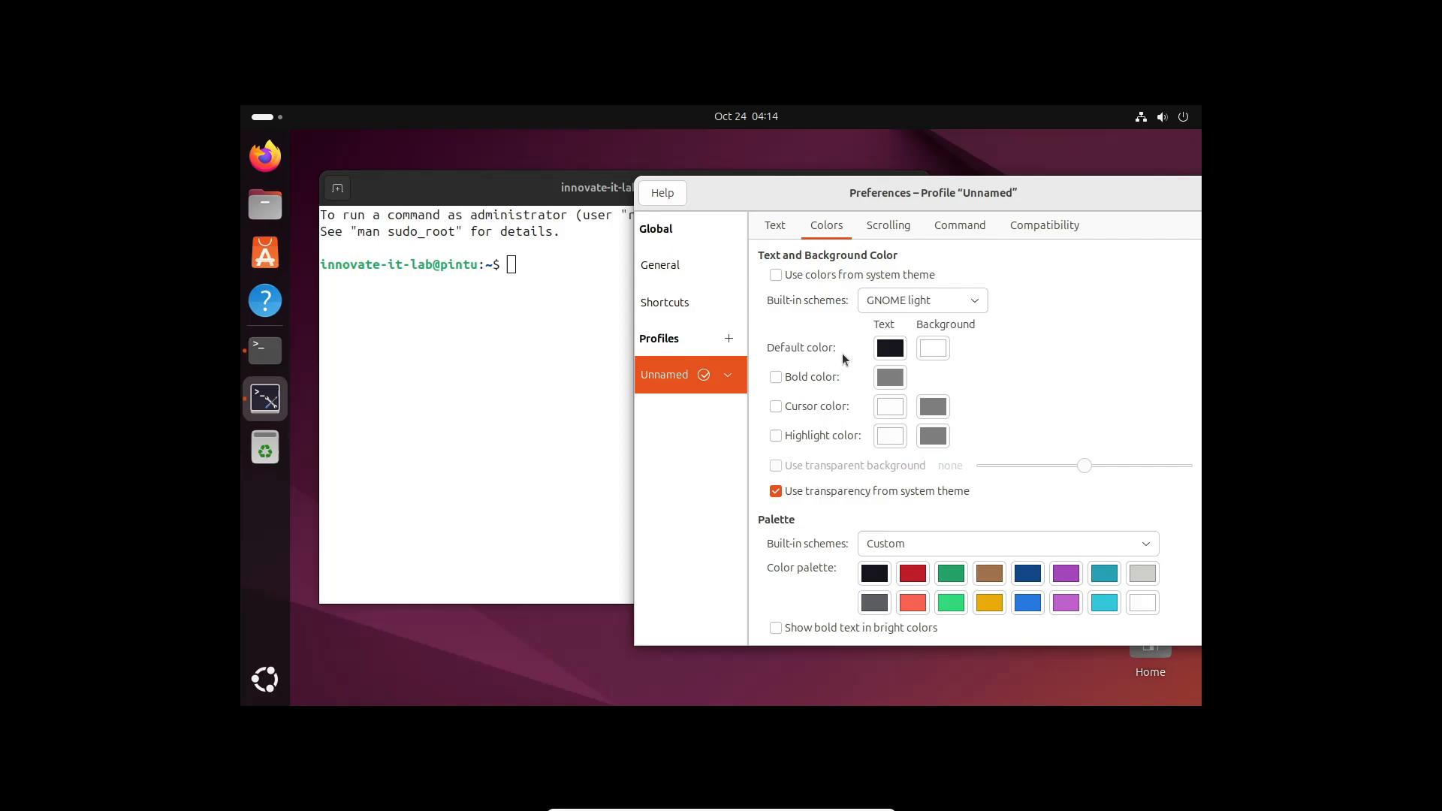
left_click(920, 301)
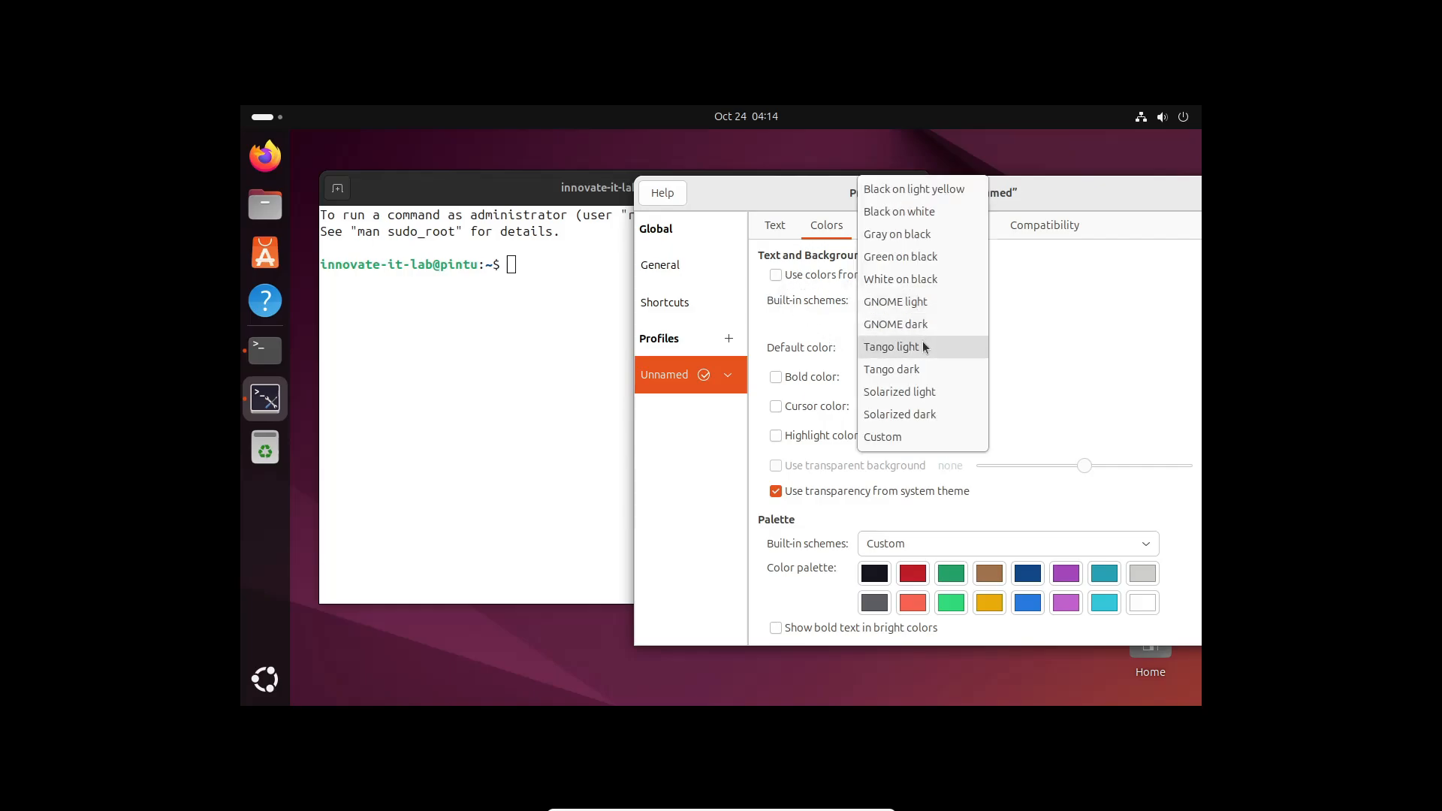
left_click(927, 322)
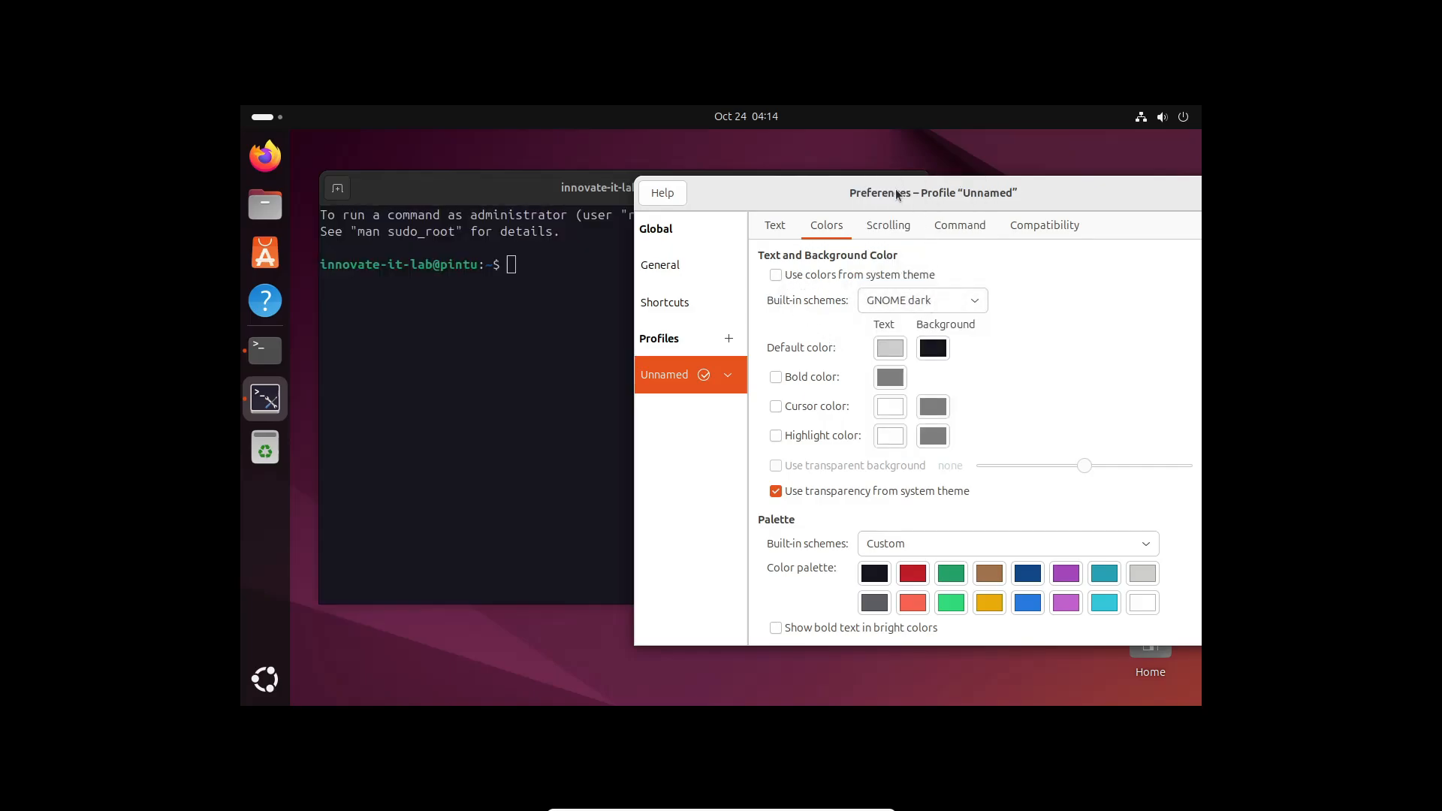
left_click_drag(897, 195, 988, 157)
left_click(991, 265)
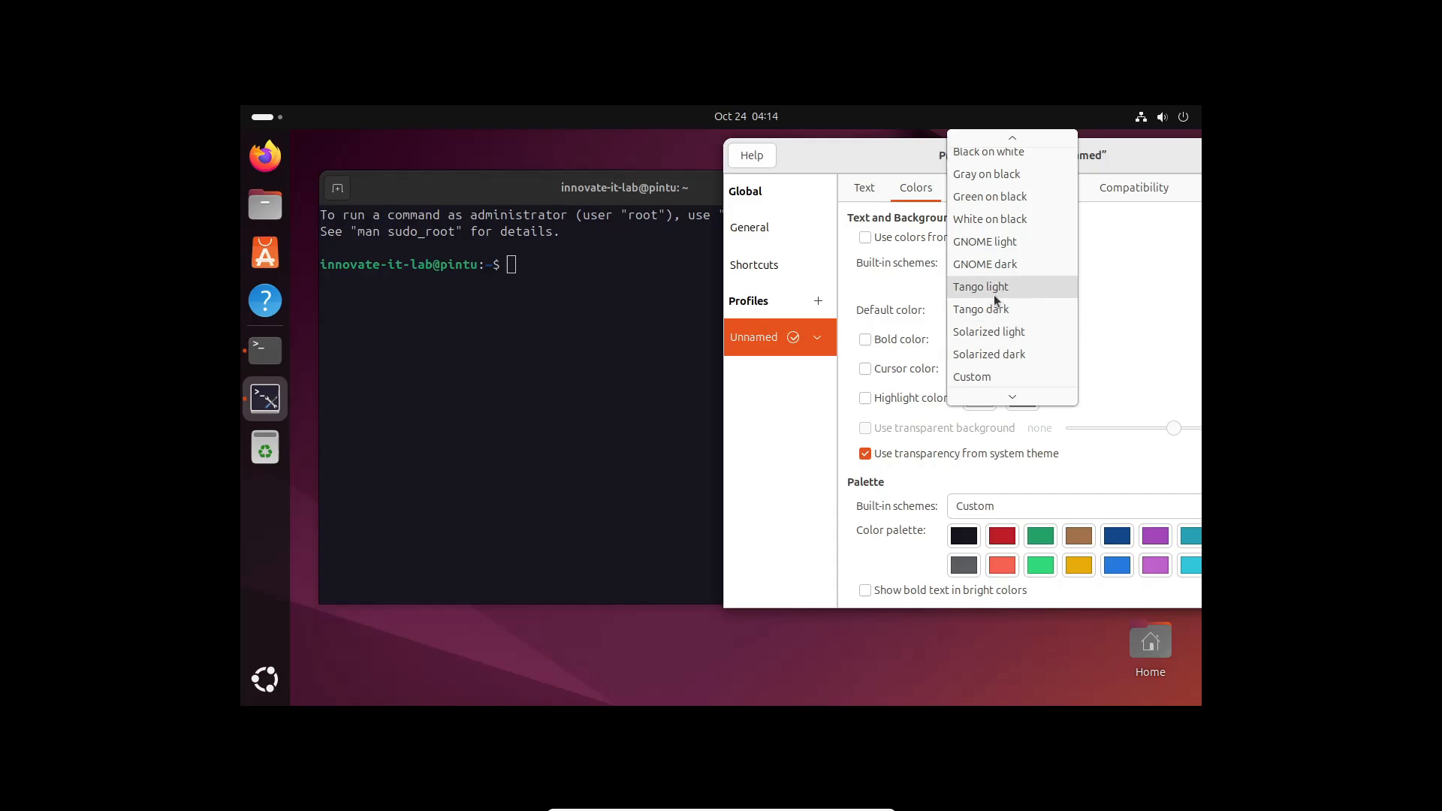
left_click(993, 292)
left_click(979, 266)
left_click(981, 267)
left_click(989, 265)
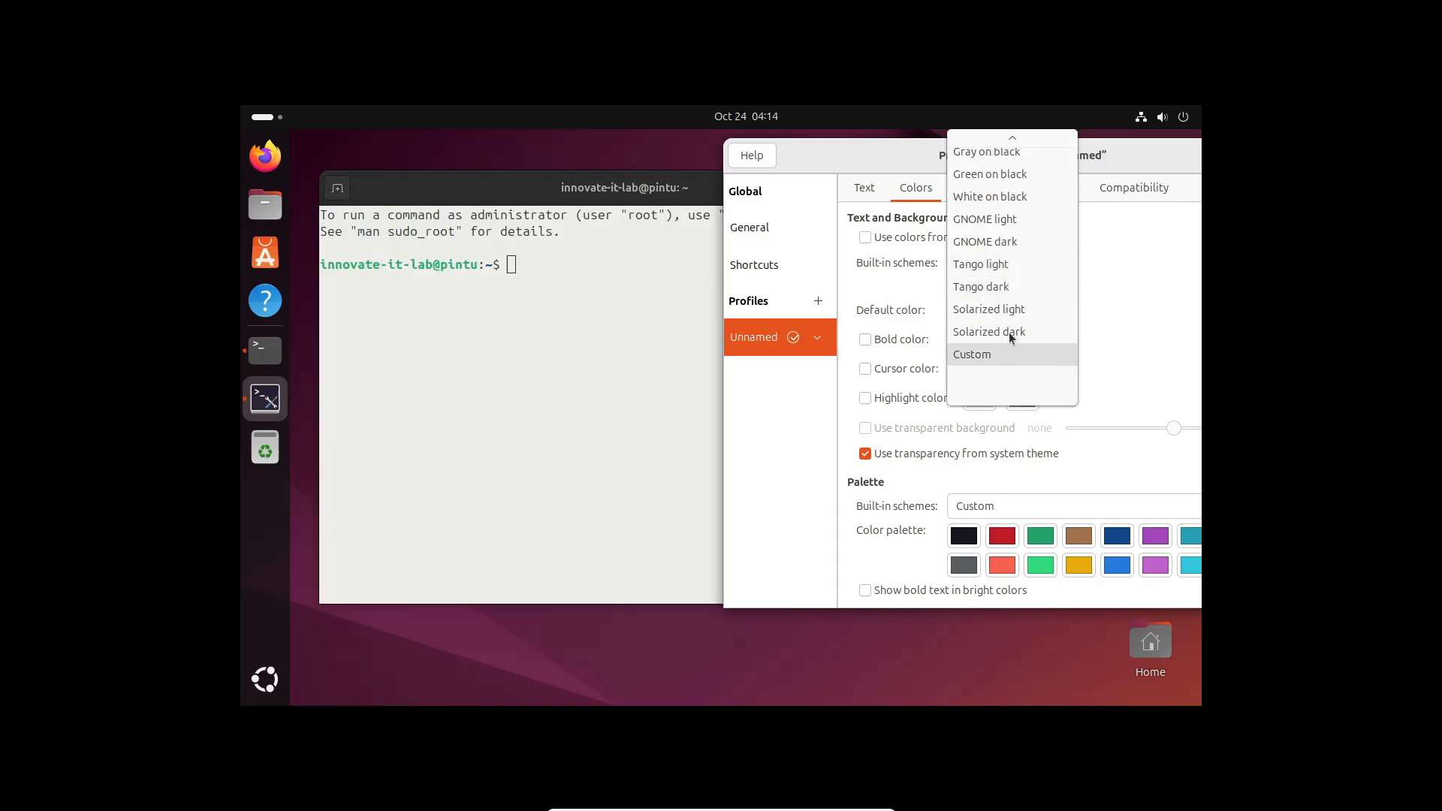
left_click(1013, 286)
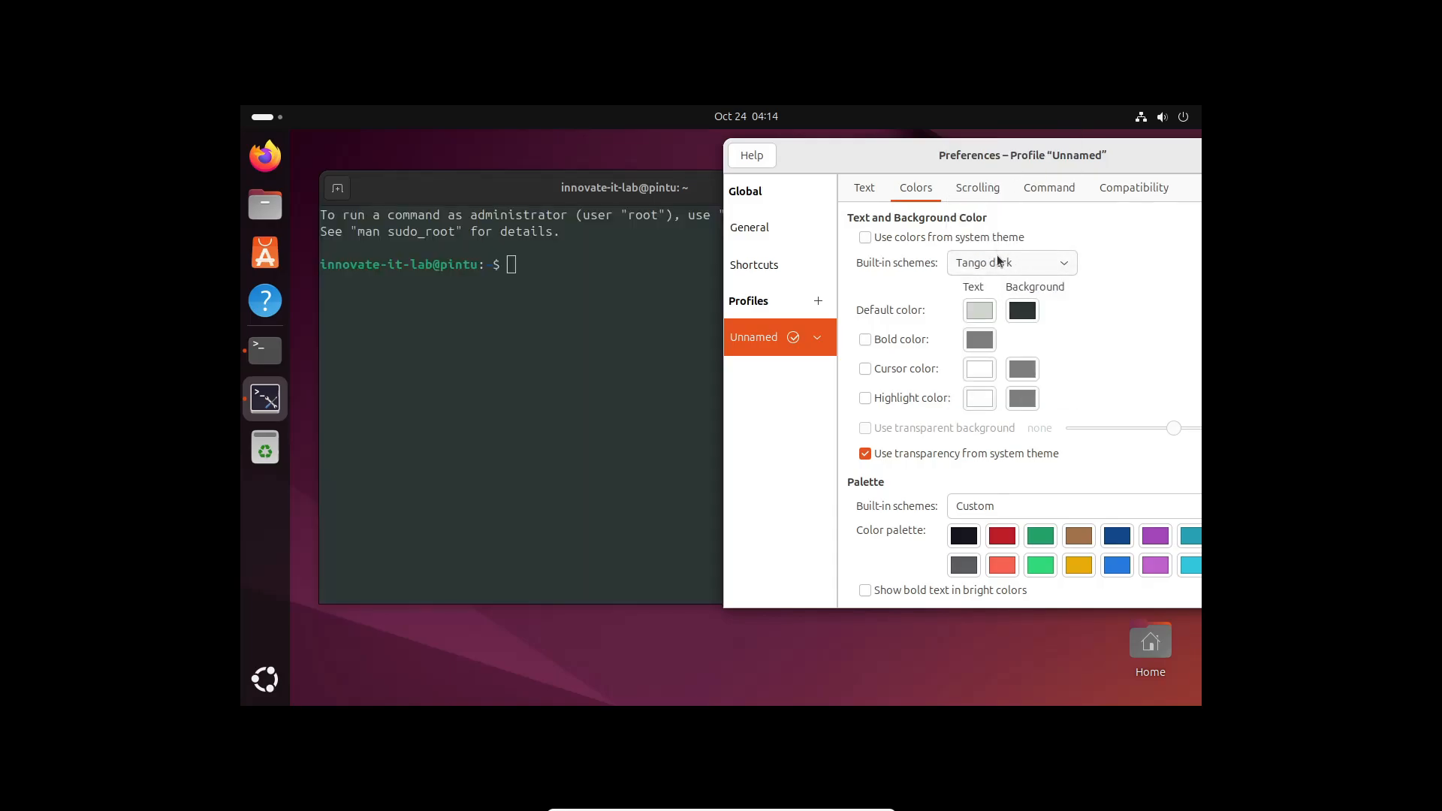
left_click(998, 262)
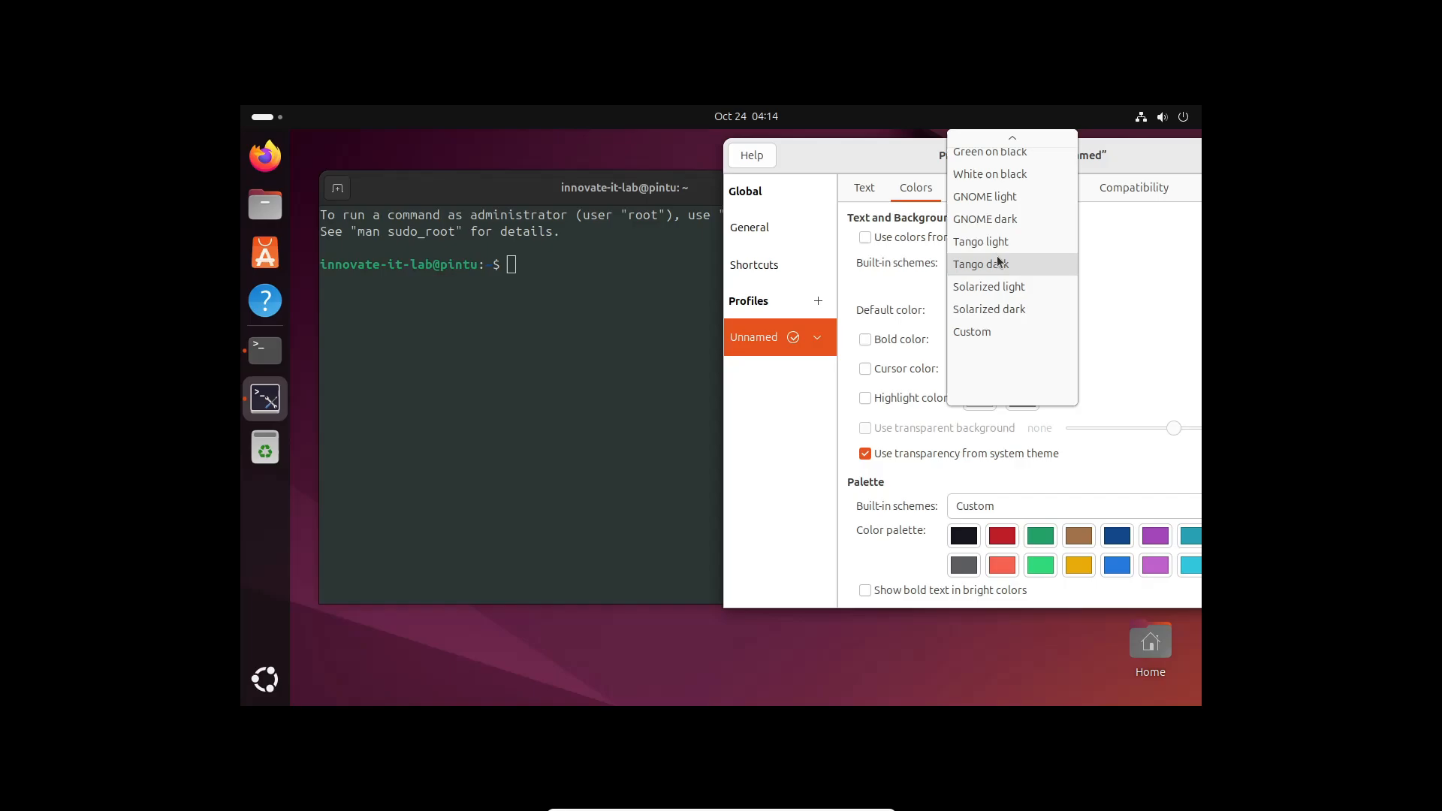
left_click(1010, 197)
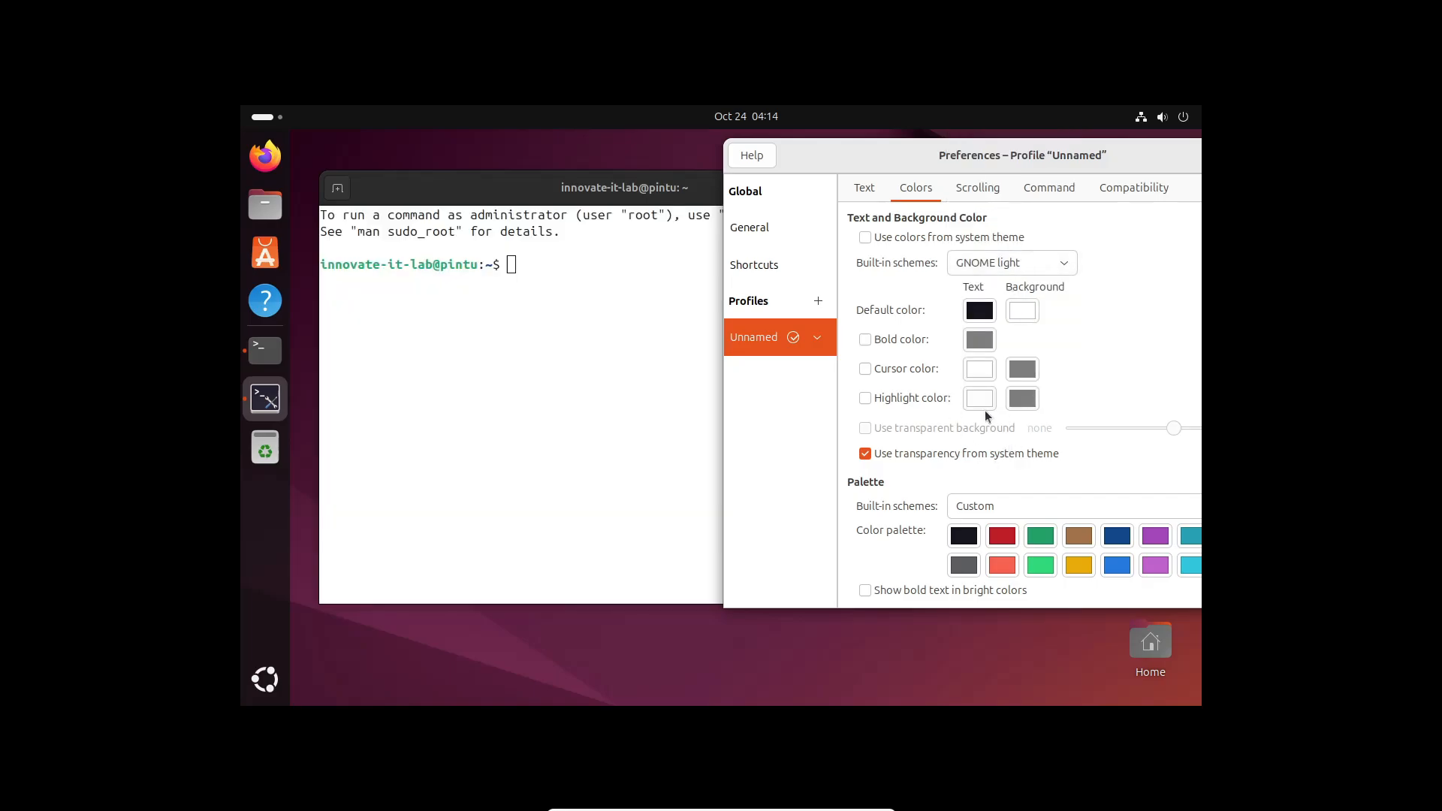
Enable a custom transparent background and set the slider just below full transparency
left_click(865, 453)
left_click(866, 428)
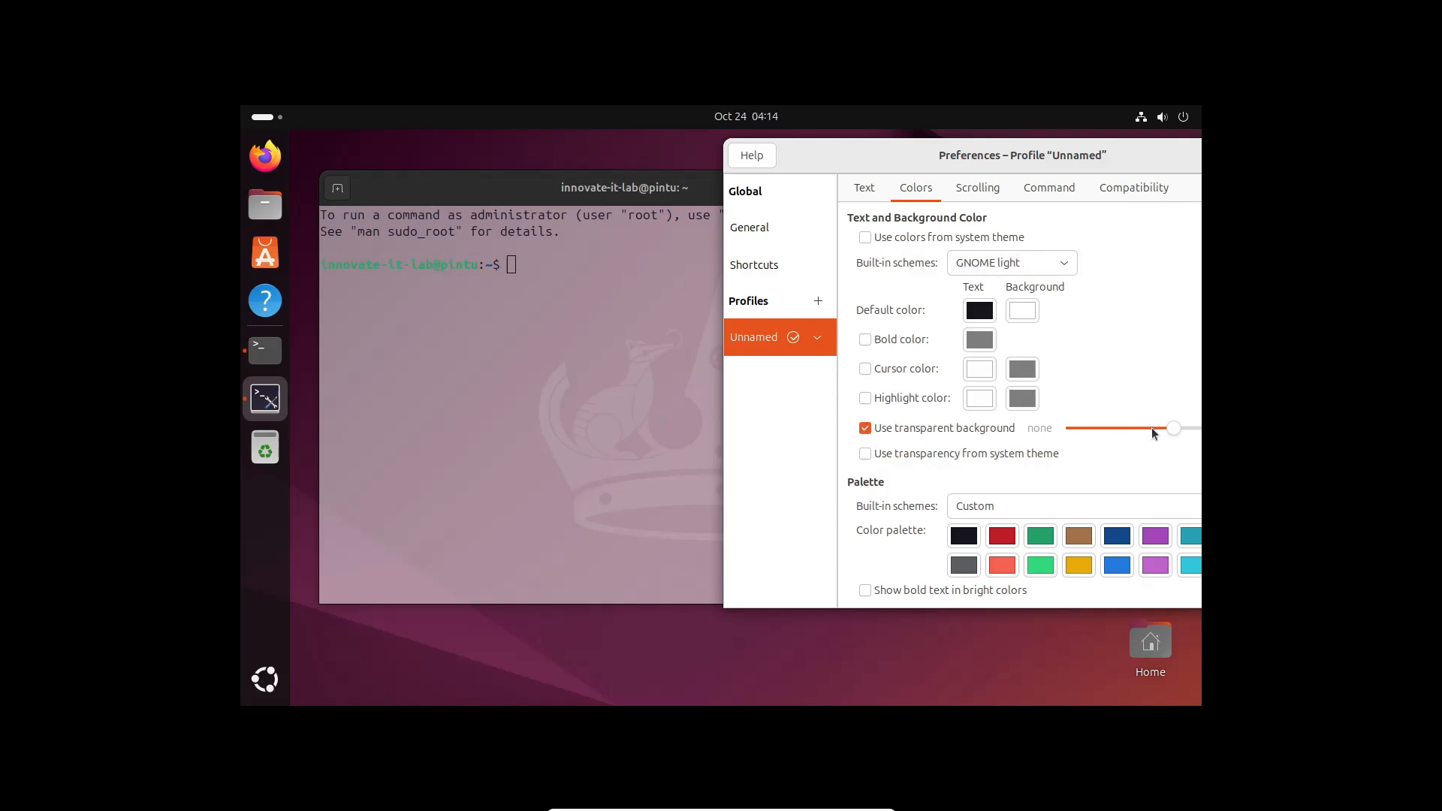
left_click_drag(1152, 427, 1261, 429)
left_click_drag(1040, 155, 953, 147)
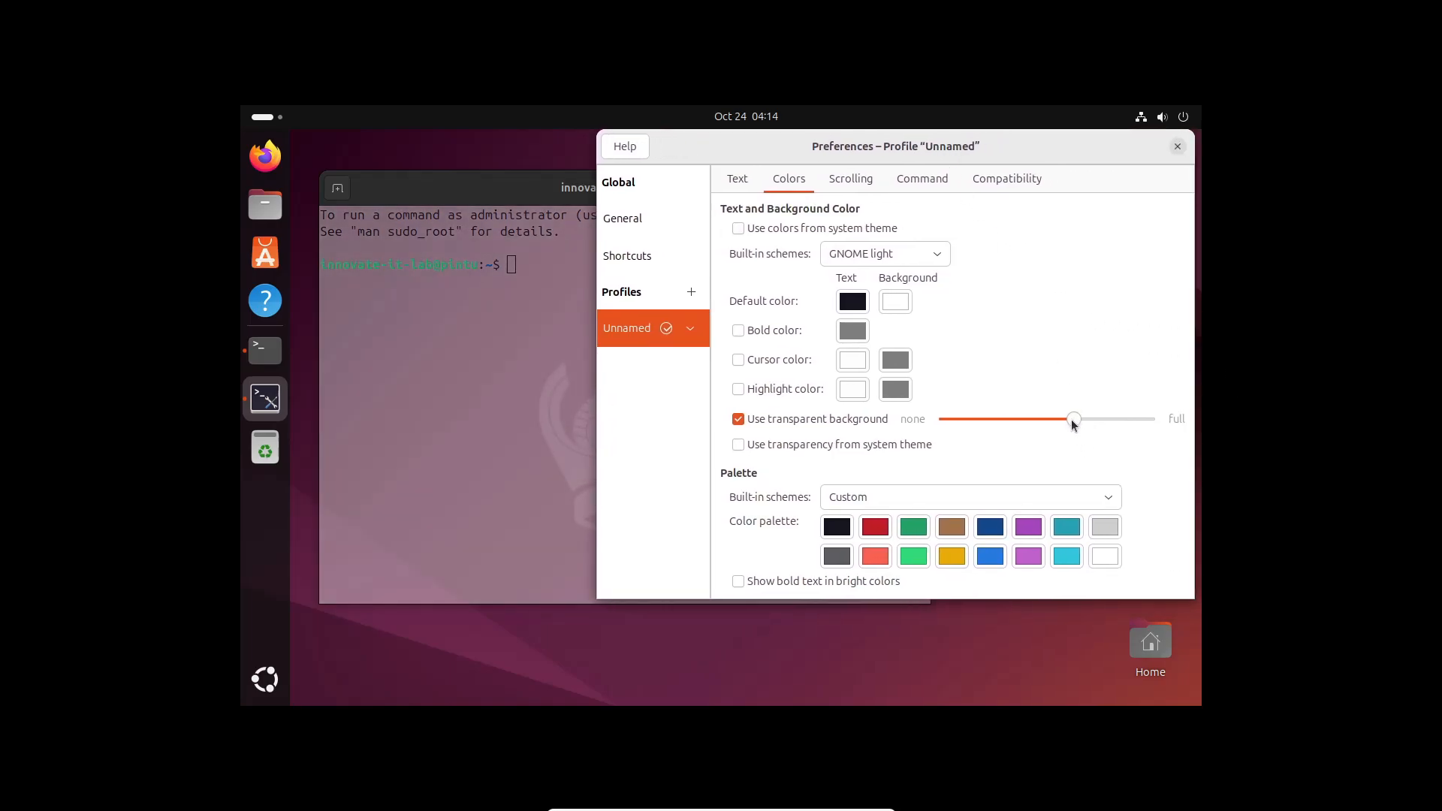
left_click_drag(1071, 419, 1187, 424)
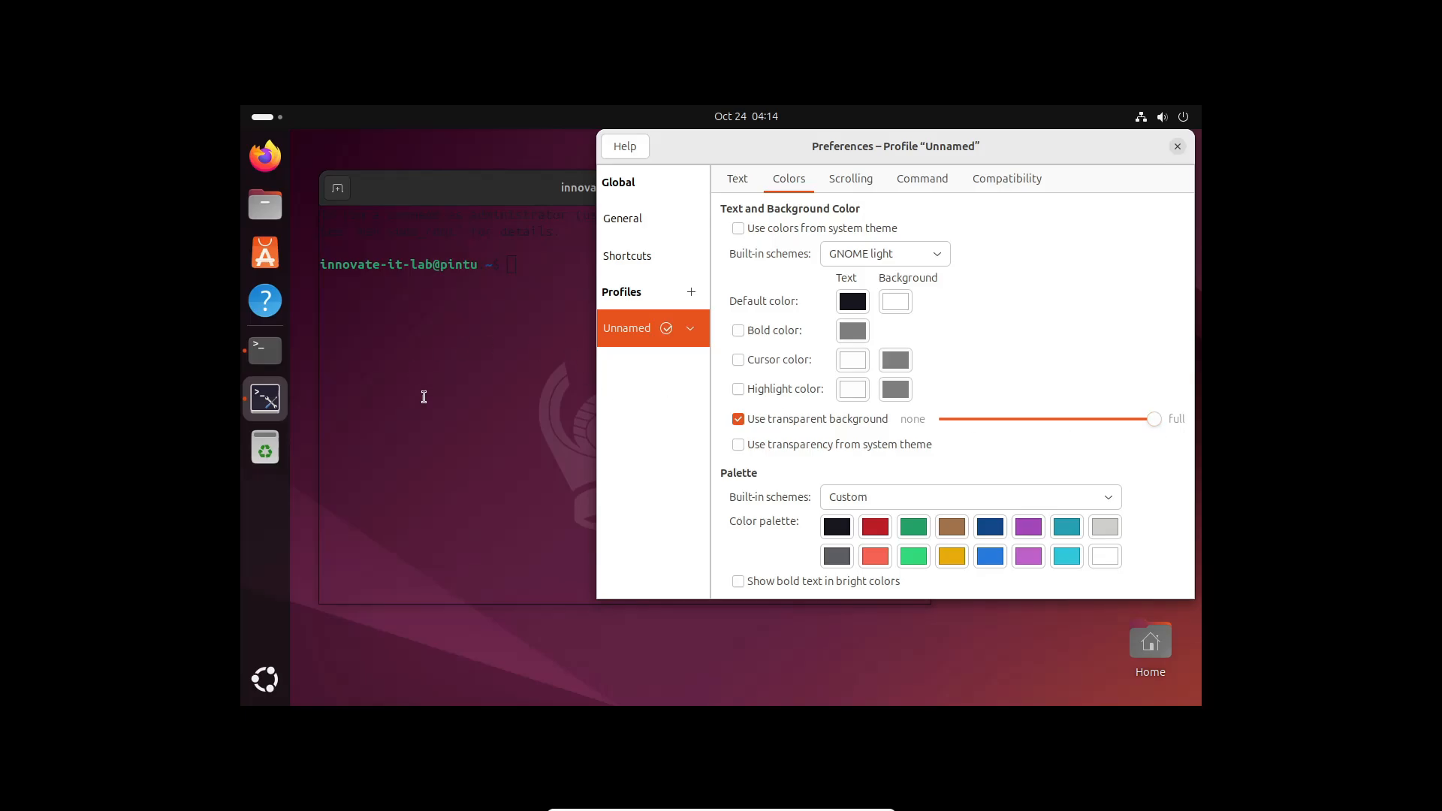
mouse_move(524, 202)
left_mouse_down()
mouse_move(548, 259)
mouse_move(767, 146)
mouse_move(802, 234)
mouse_move(841, 177)
mouse_move(540, 214)
left_mouse_up()
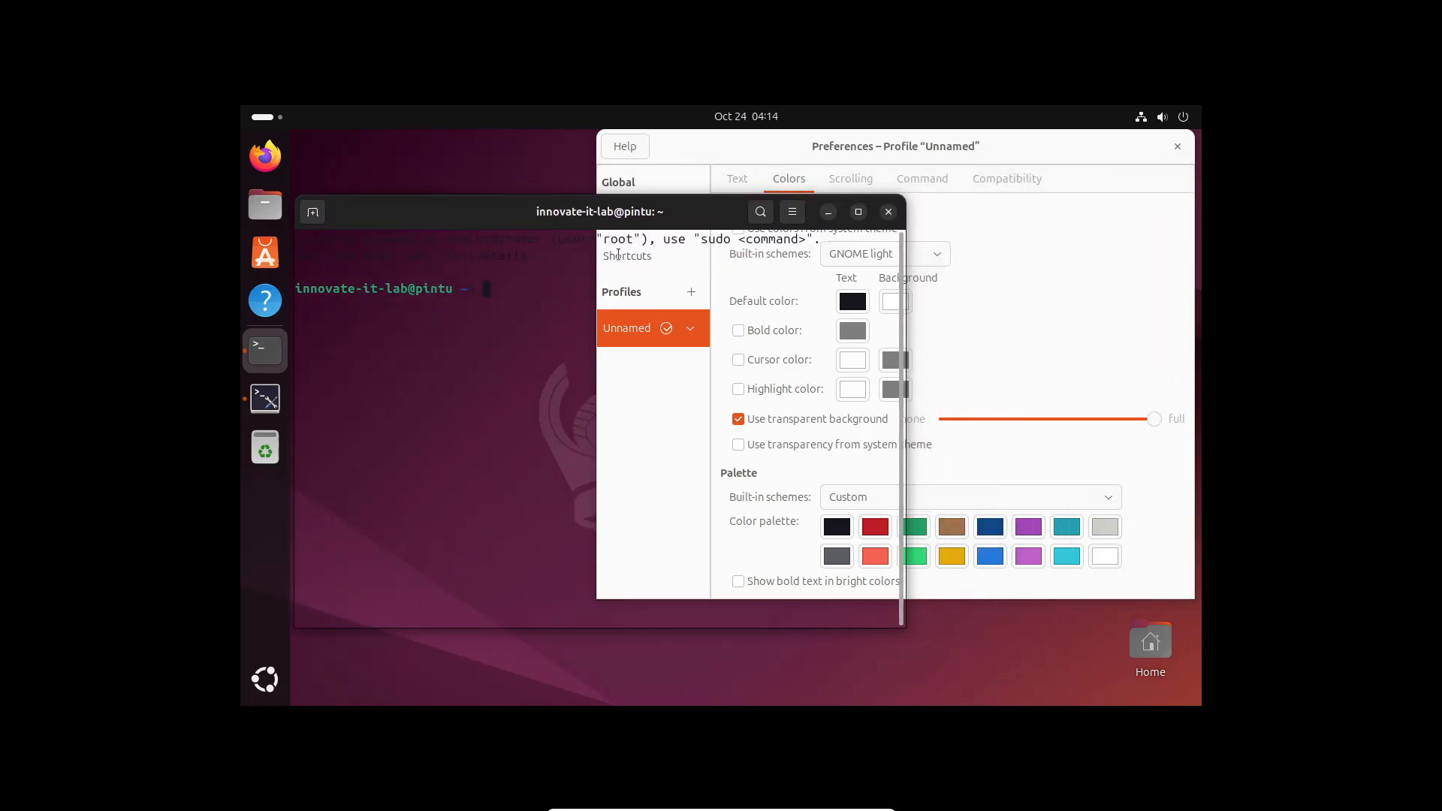
mouse_move(1110, 418)
left_mouse_down()
mouse_move(1082, 417)
mouse_move(1097, 418)
left_mouse_up()
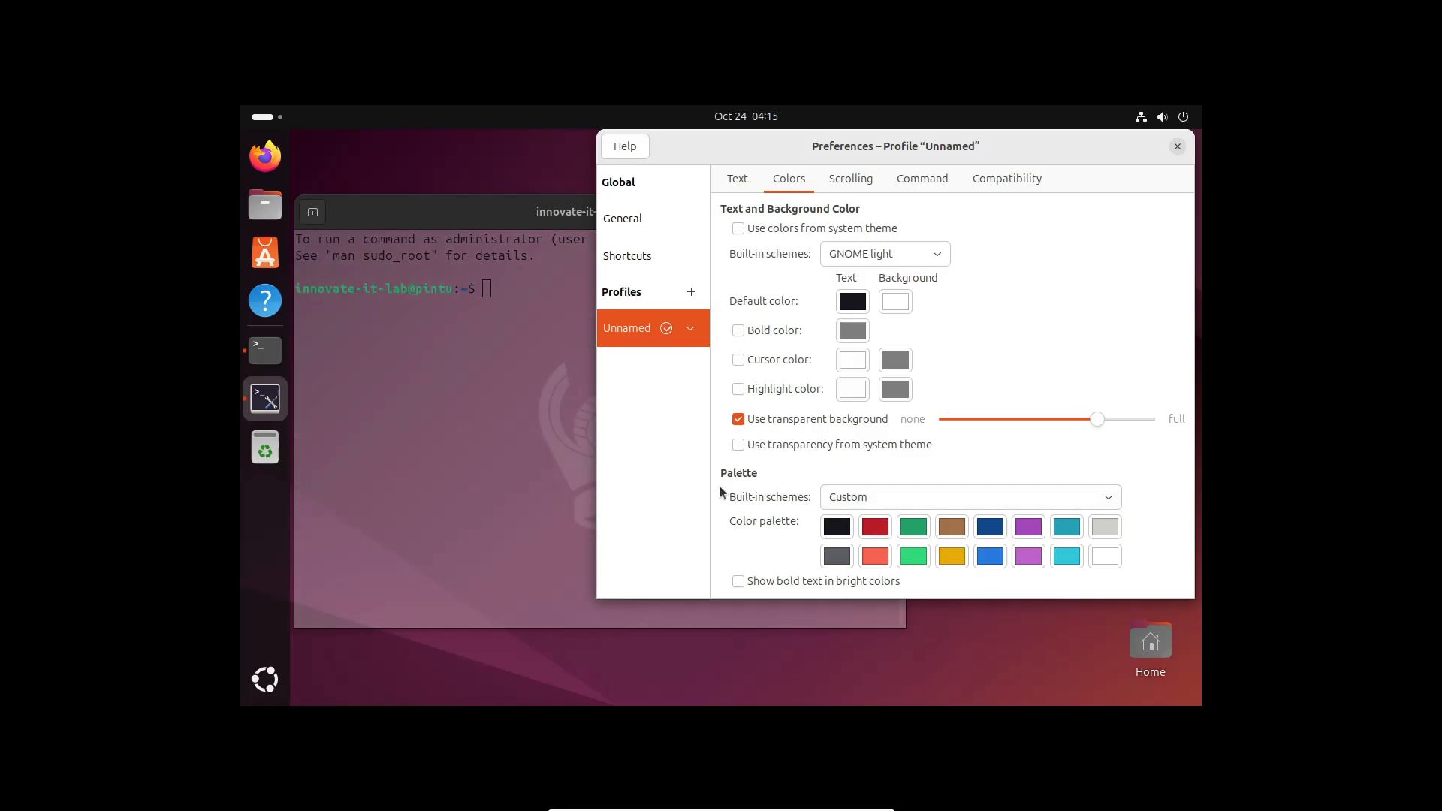
Glance at the General and Shortcuts preferences, then close Preferences
left_click(644, 218)
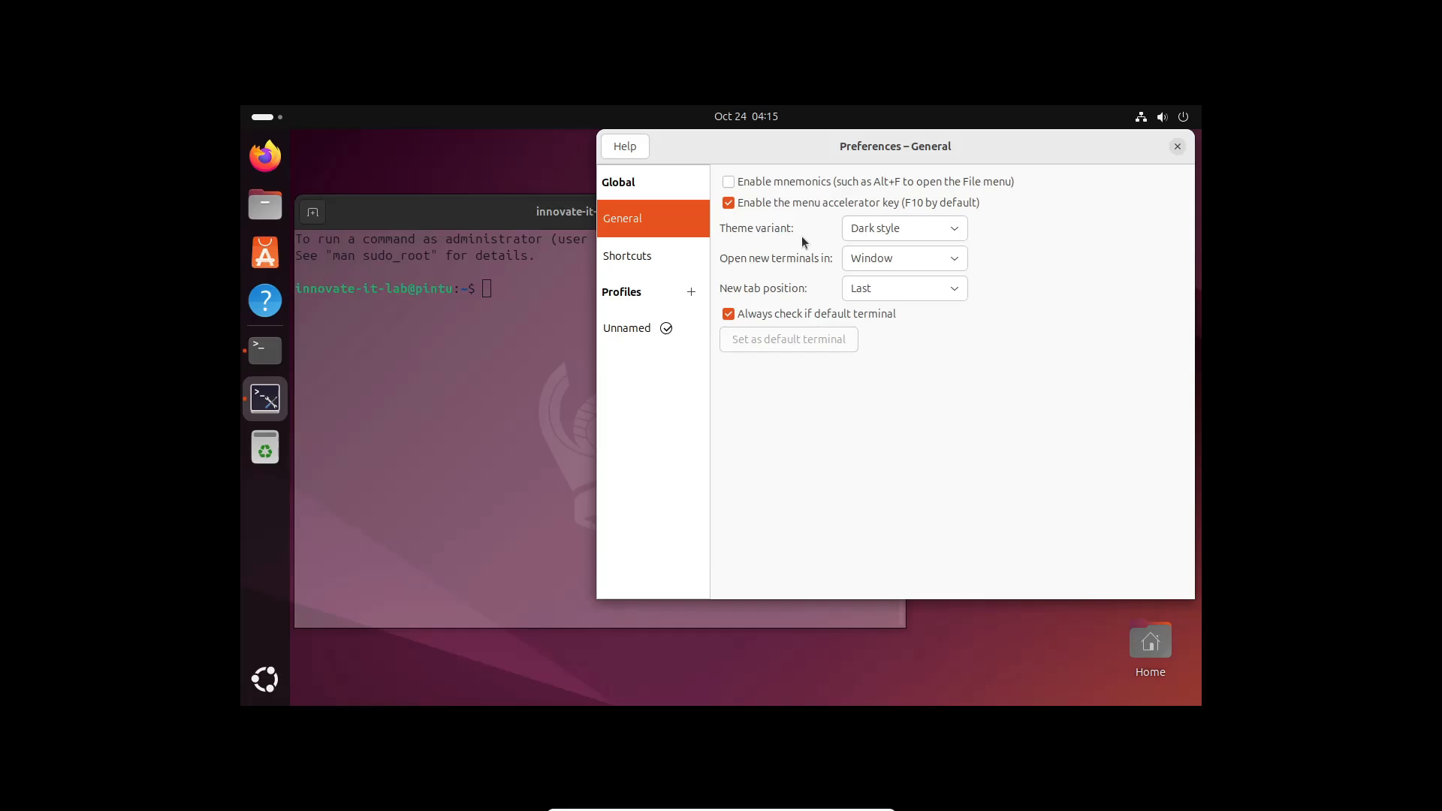
left_click(636, 248)
scroll(890, 470, "down", 5)
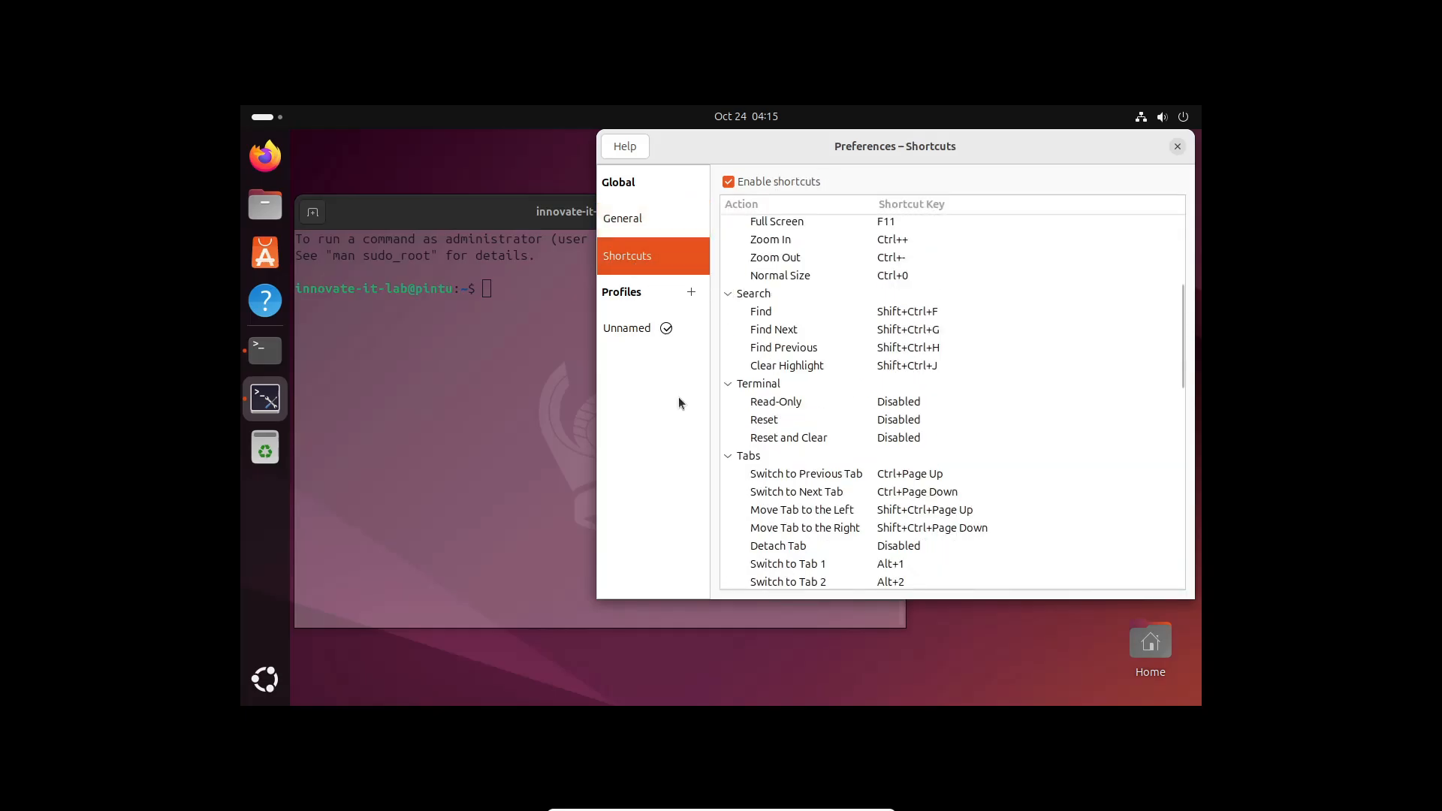
left_click(1178, 146)
Become root with sudo su and the account password, then run who am i
left_click_drag(530, 227, 619, 235)
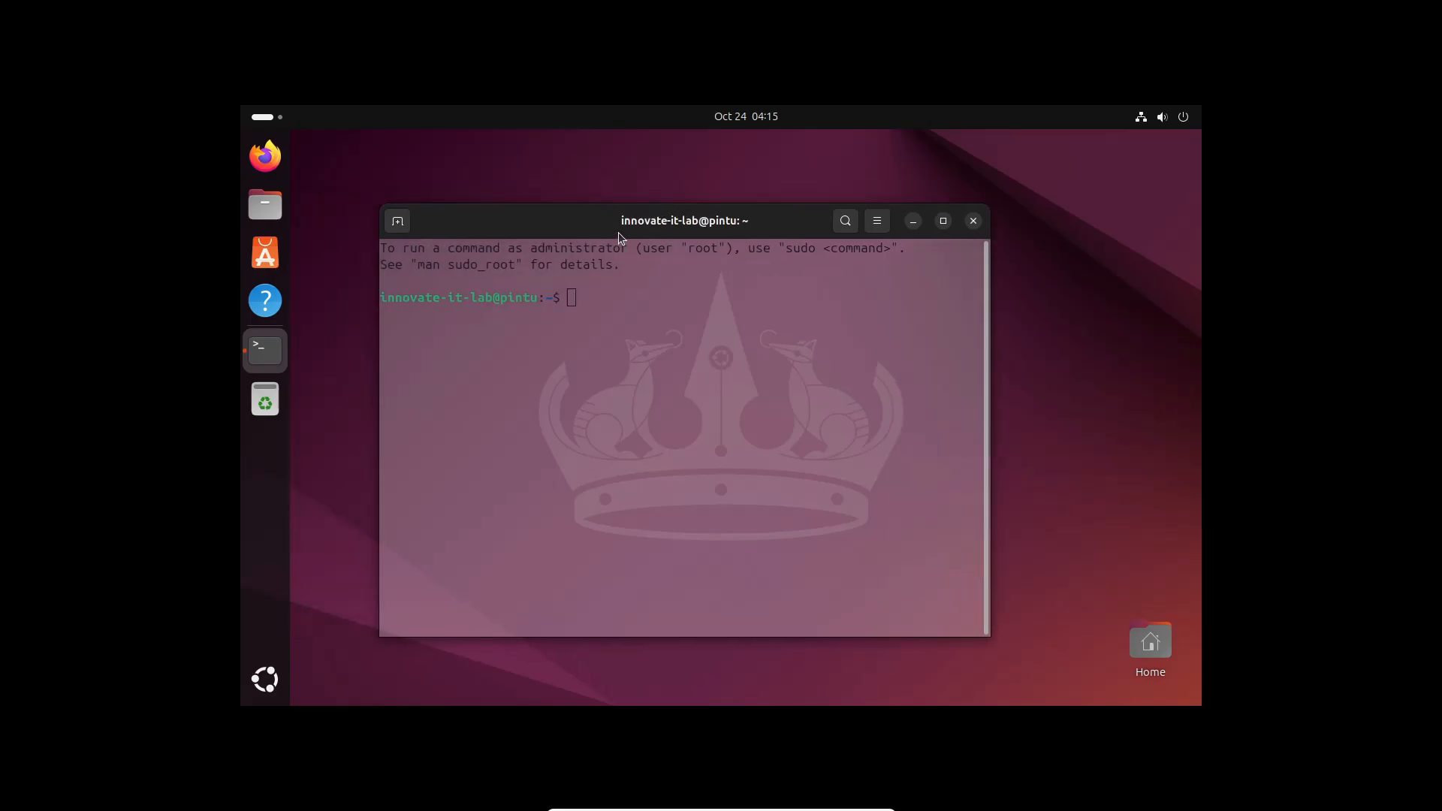
type("sudo su")
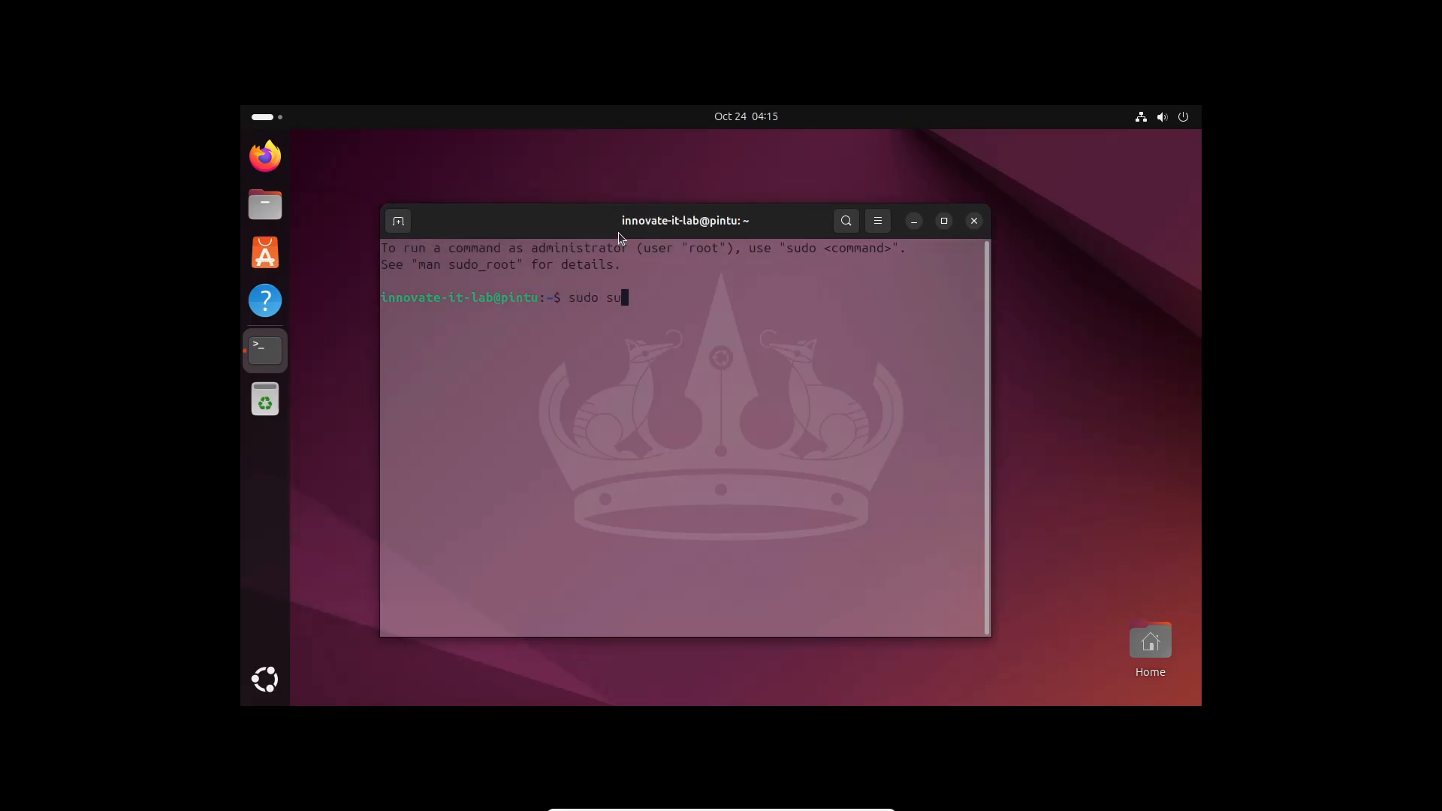
key("Return")
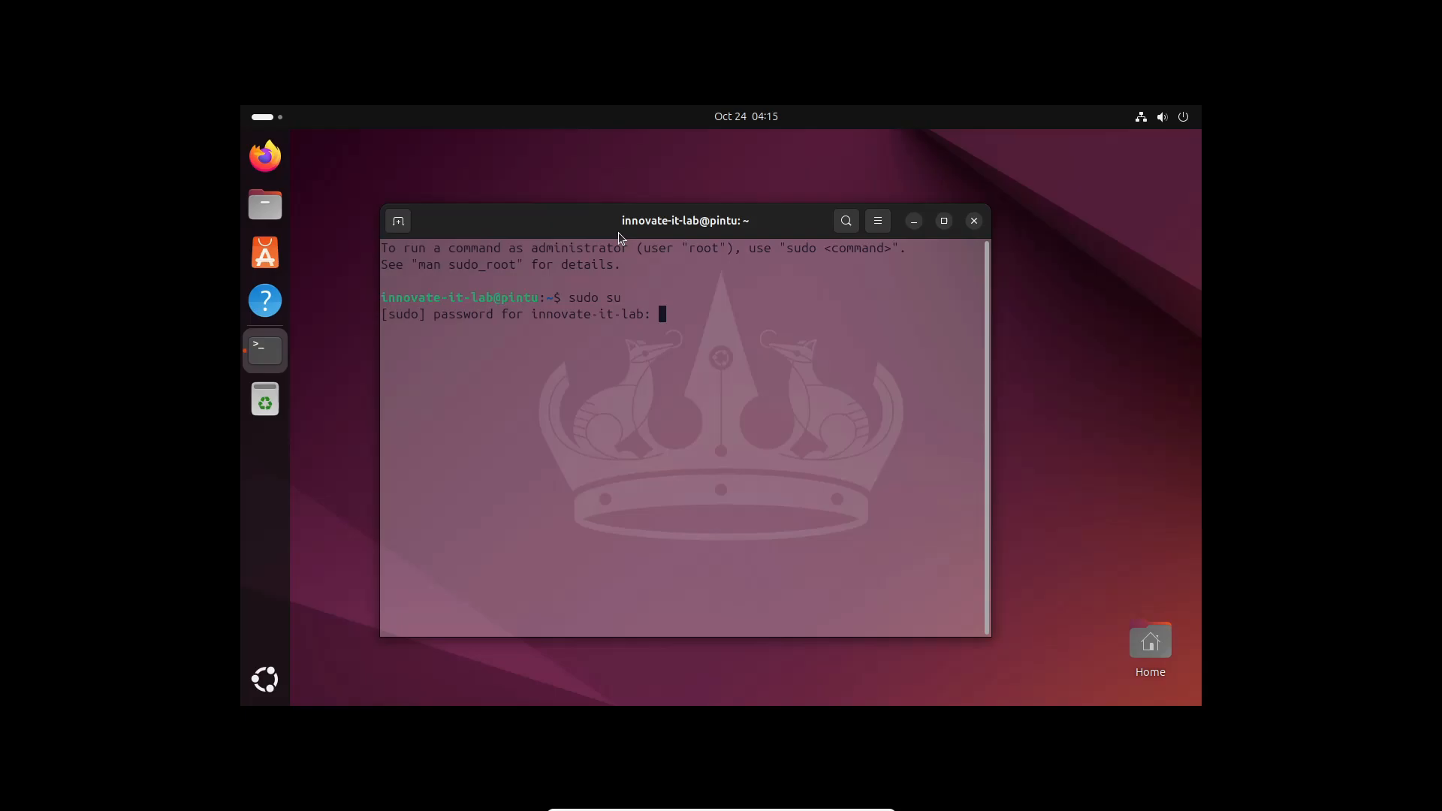
key("Return")
key("Return")
key("Return")
key("Return")
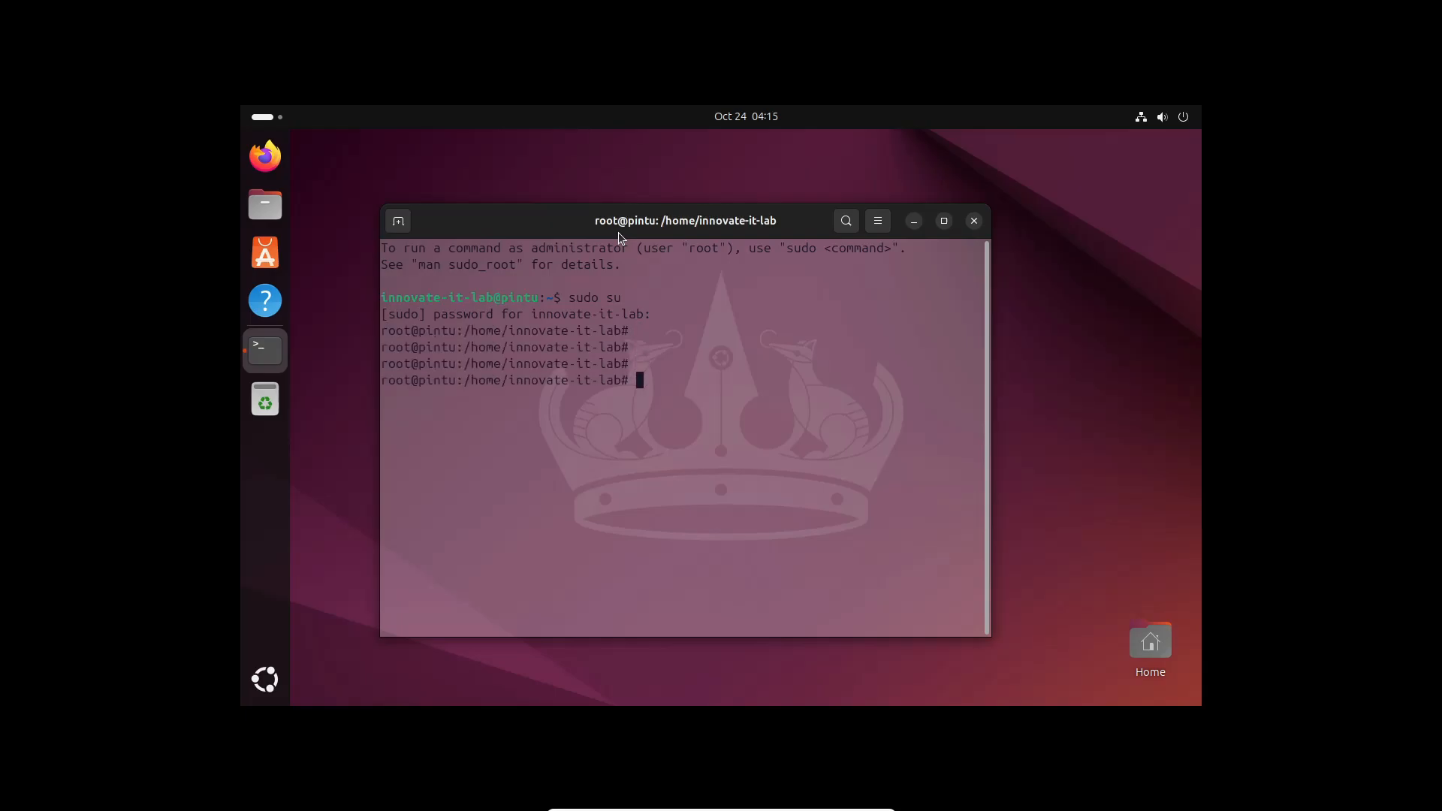
key("Return")
type("who a")
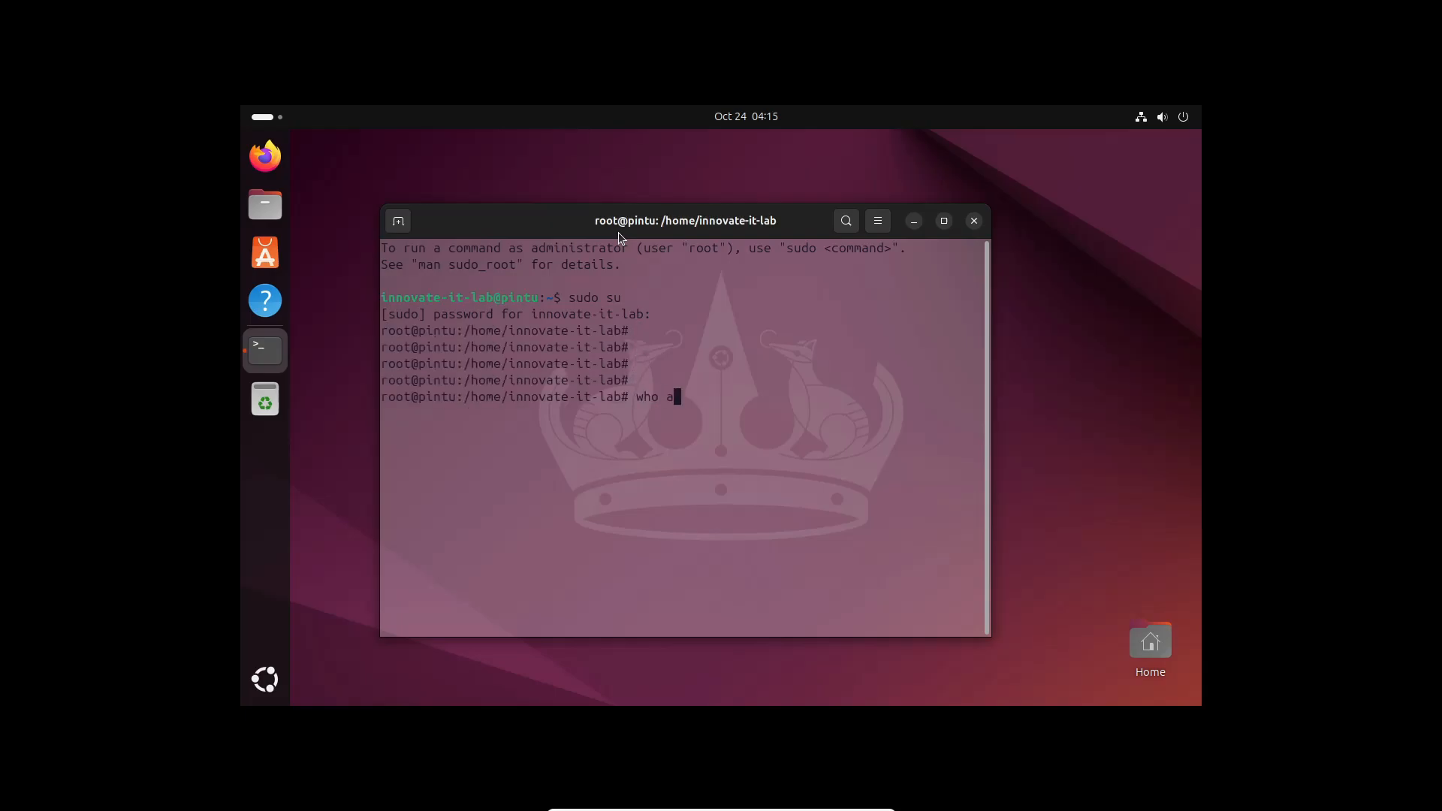
type("m i")
key("Return")
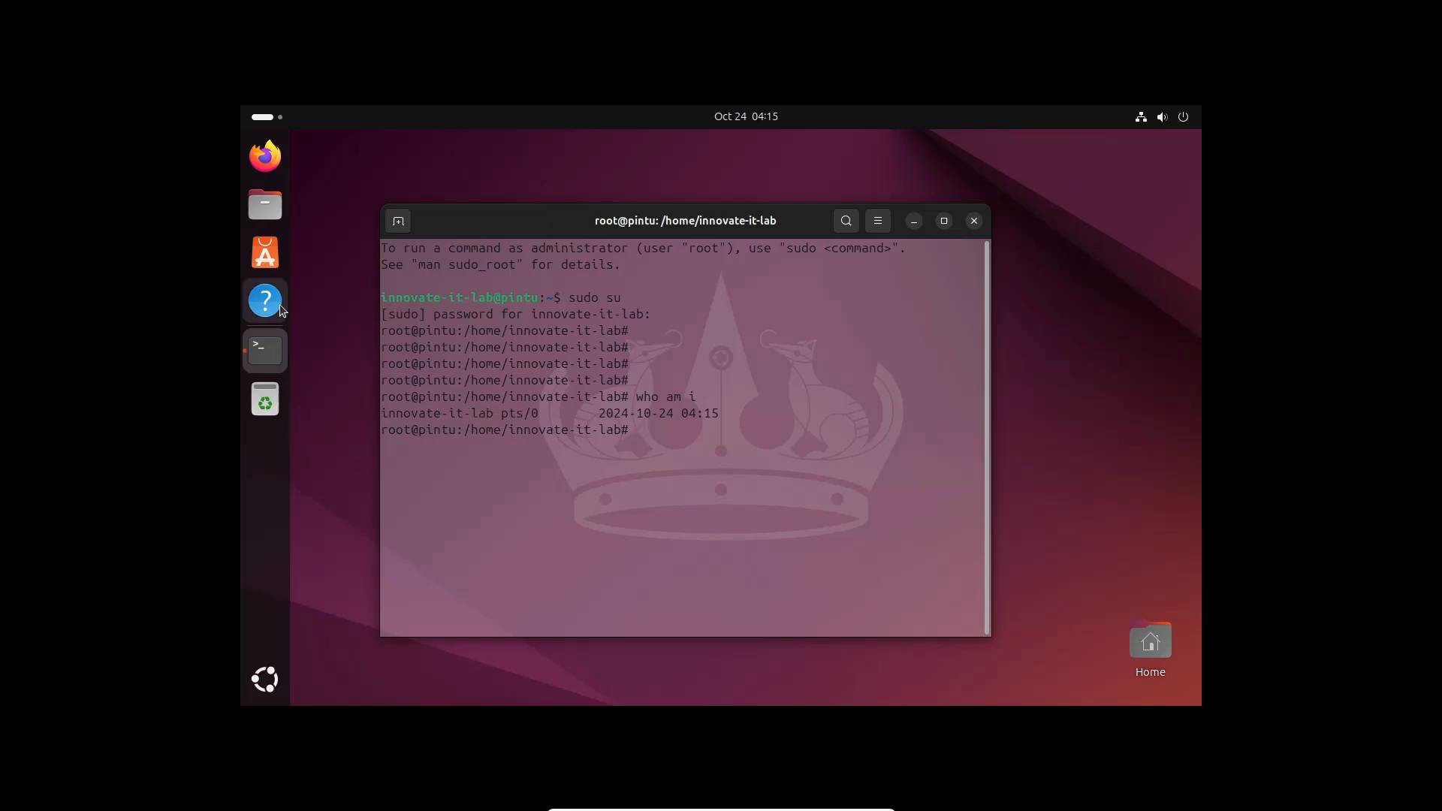
Launch Settings maximised and inspect Displays, leaving resolution unchanged and refresh rate at 60.00 Hz
left_click(264, 680)
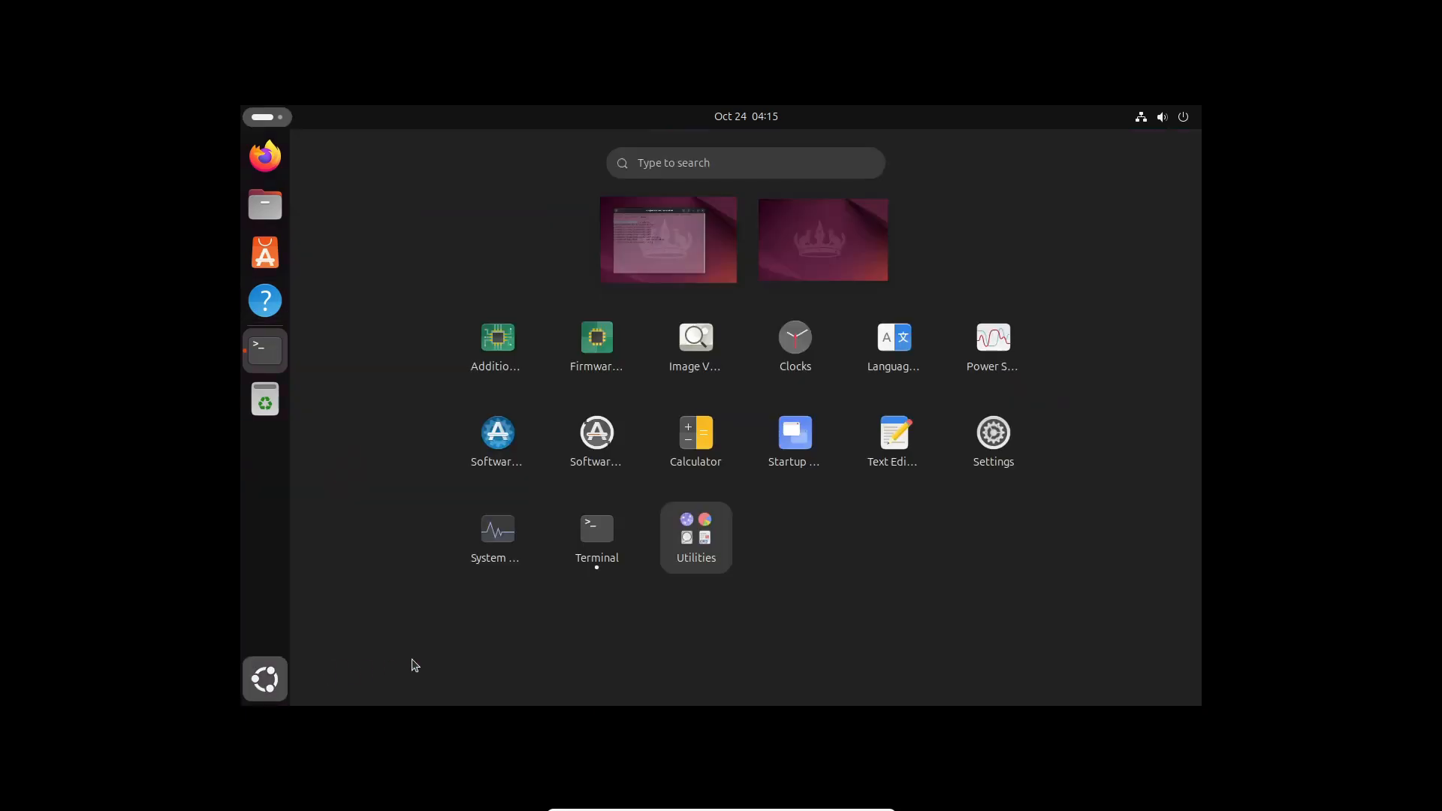
left_click(993, 436)
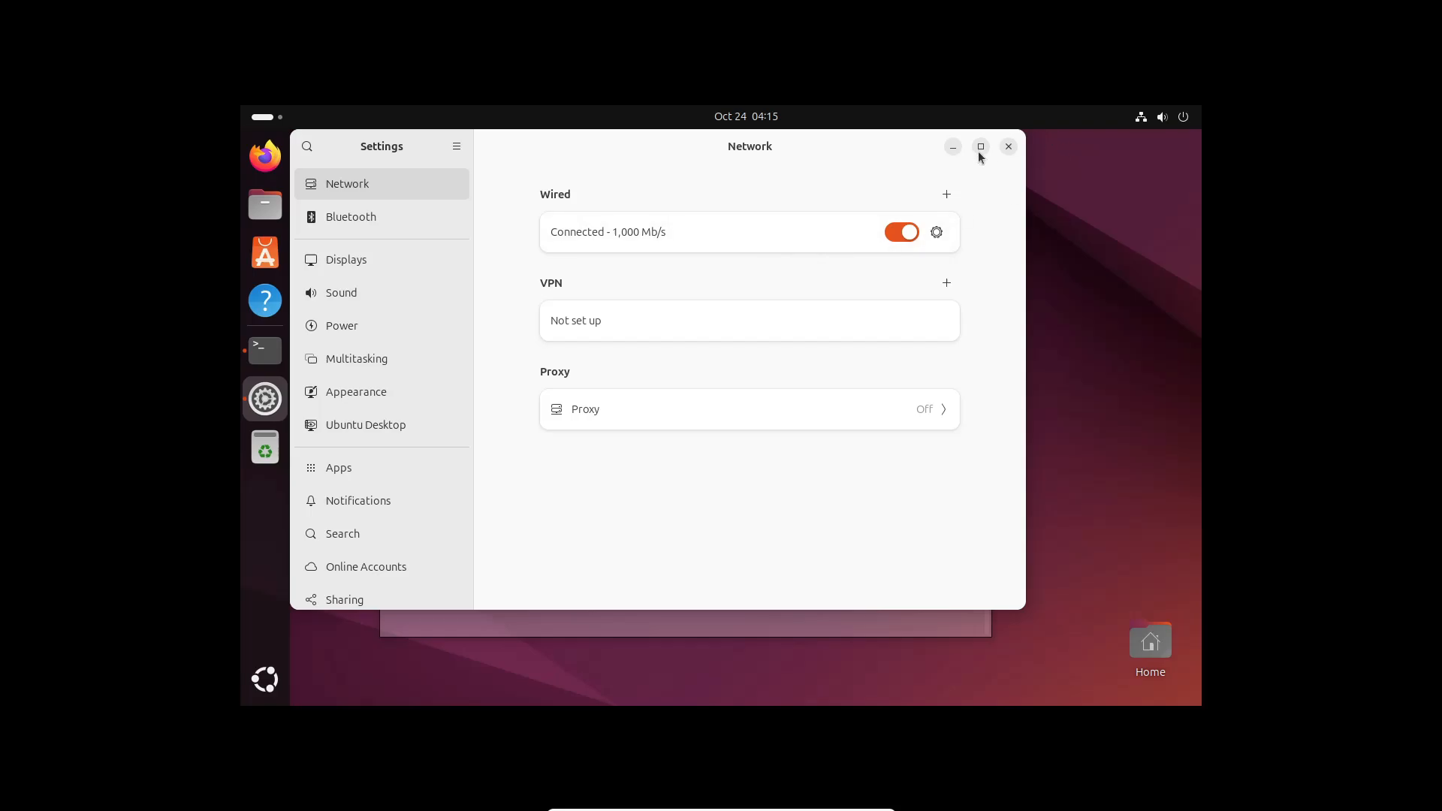
left_click(981, 151)
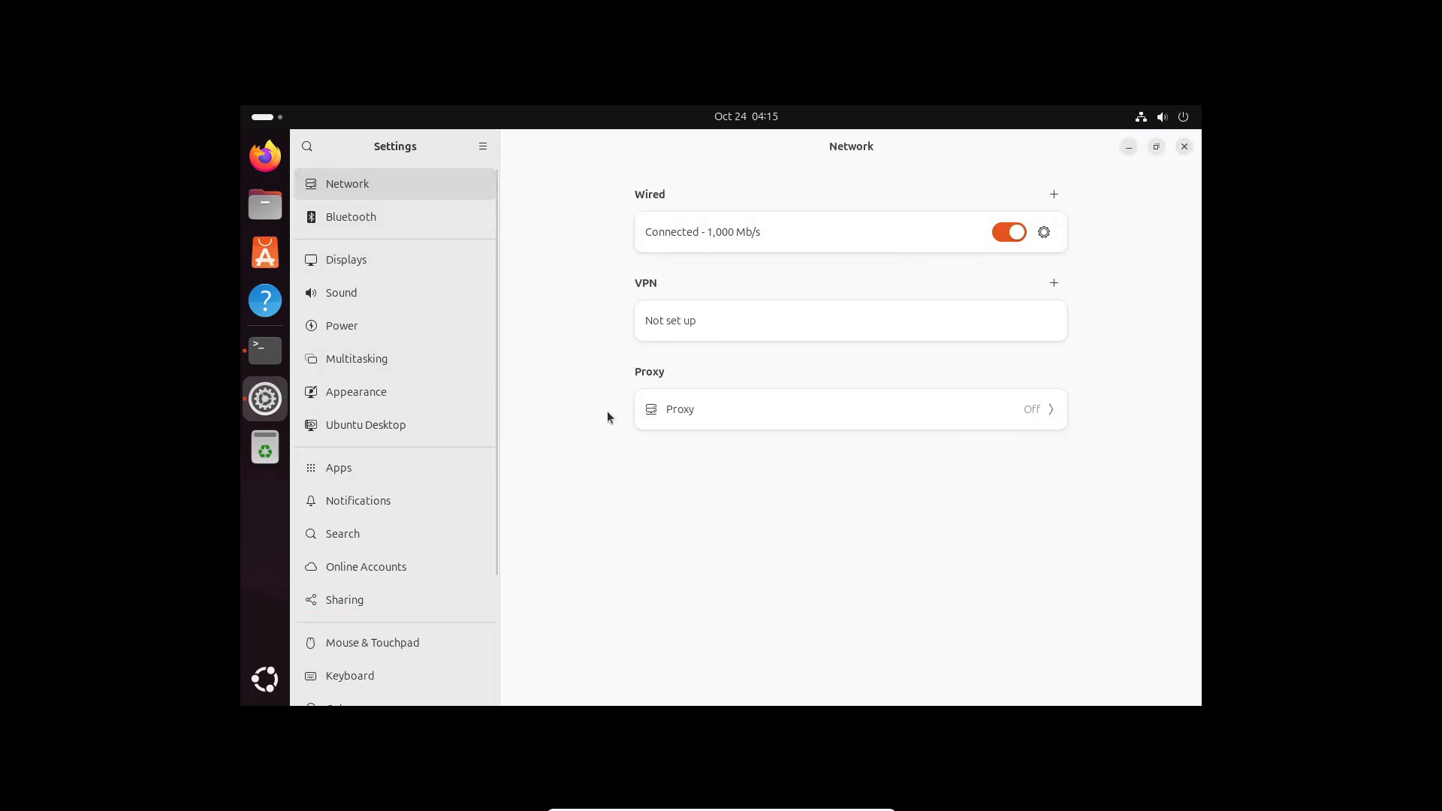
left_click(410, 269)
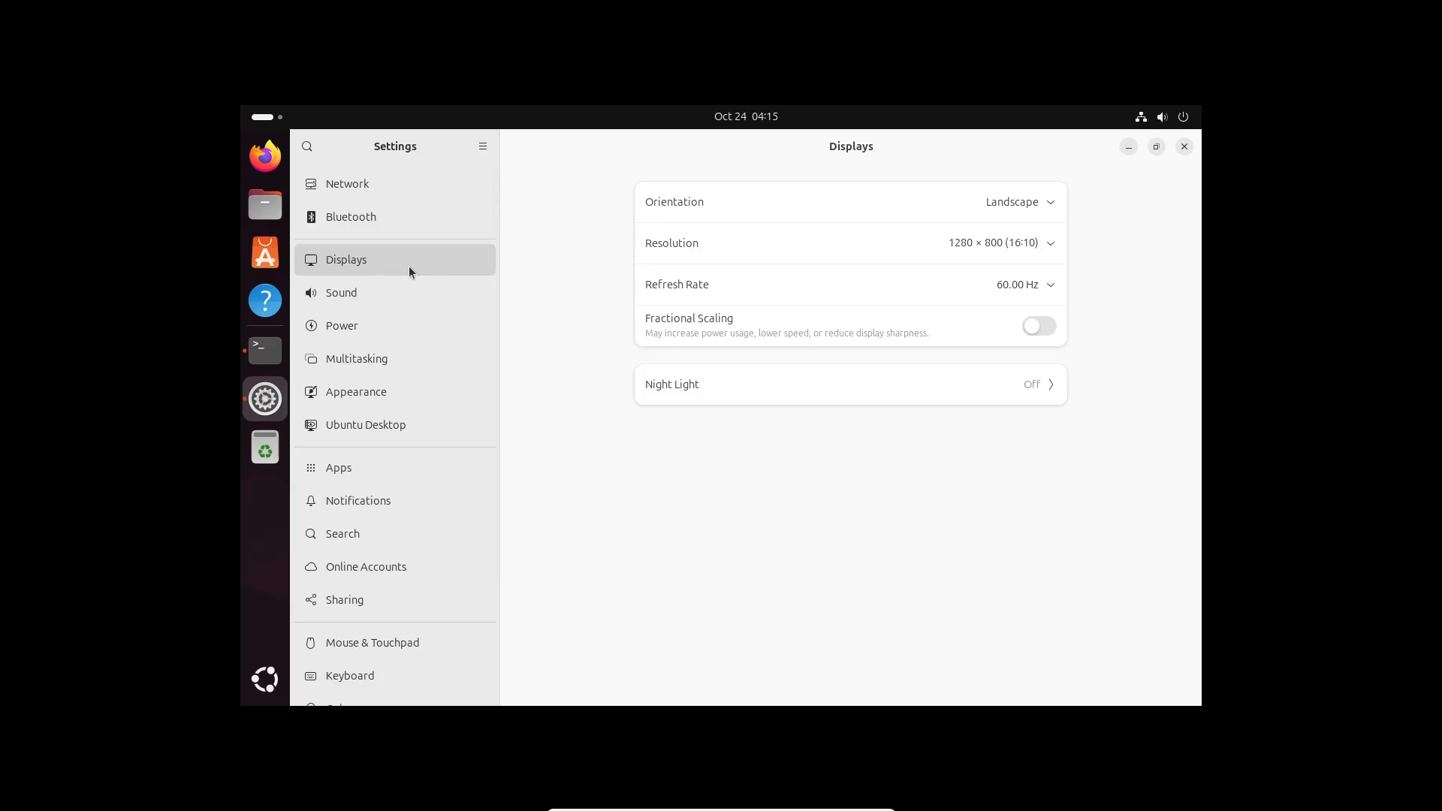
left_click(1021, 242)
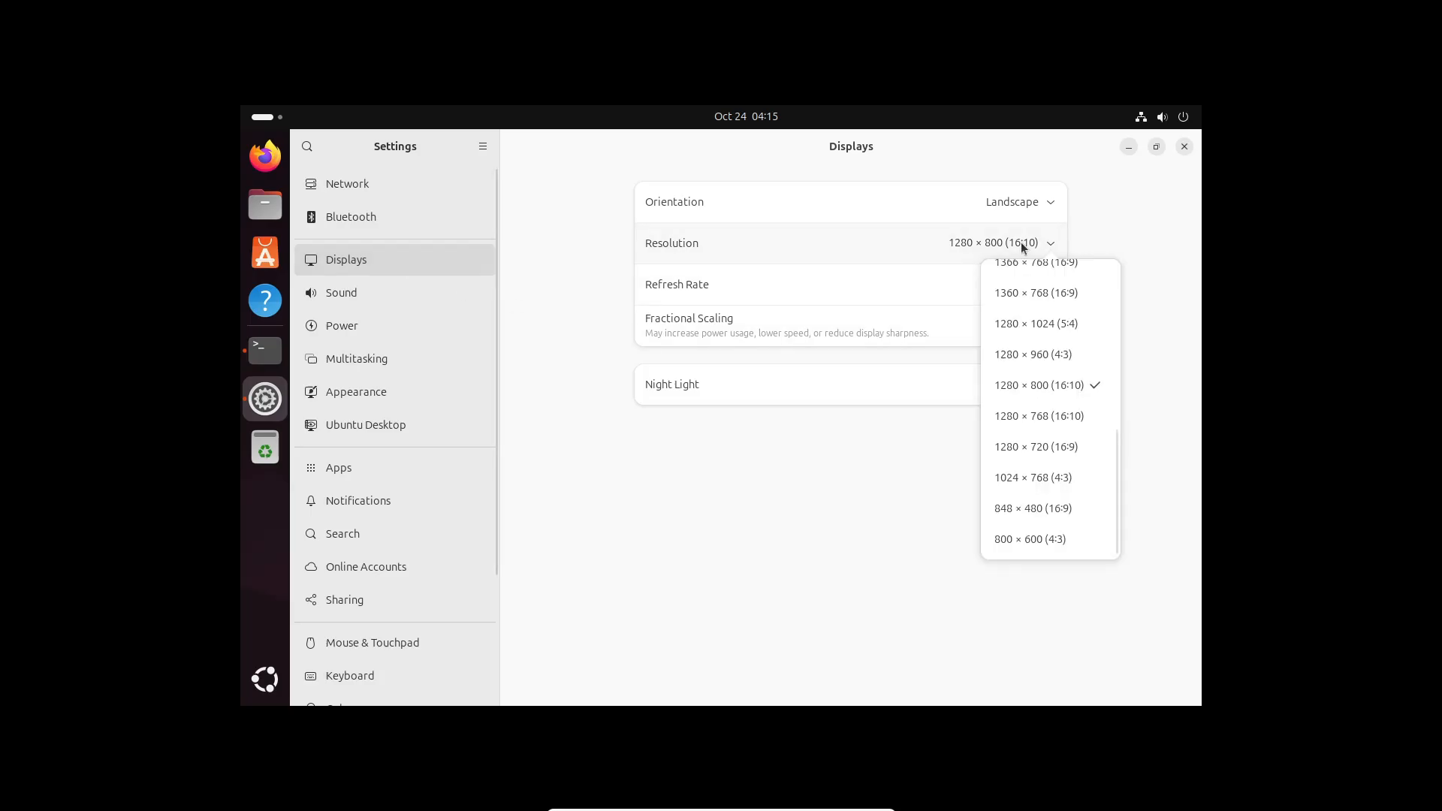
left_click(858, 529)
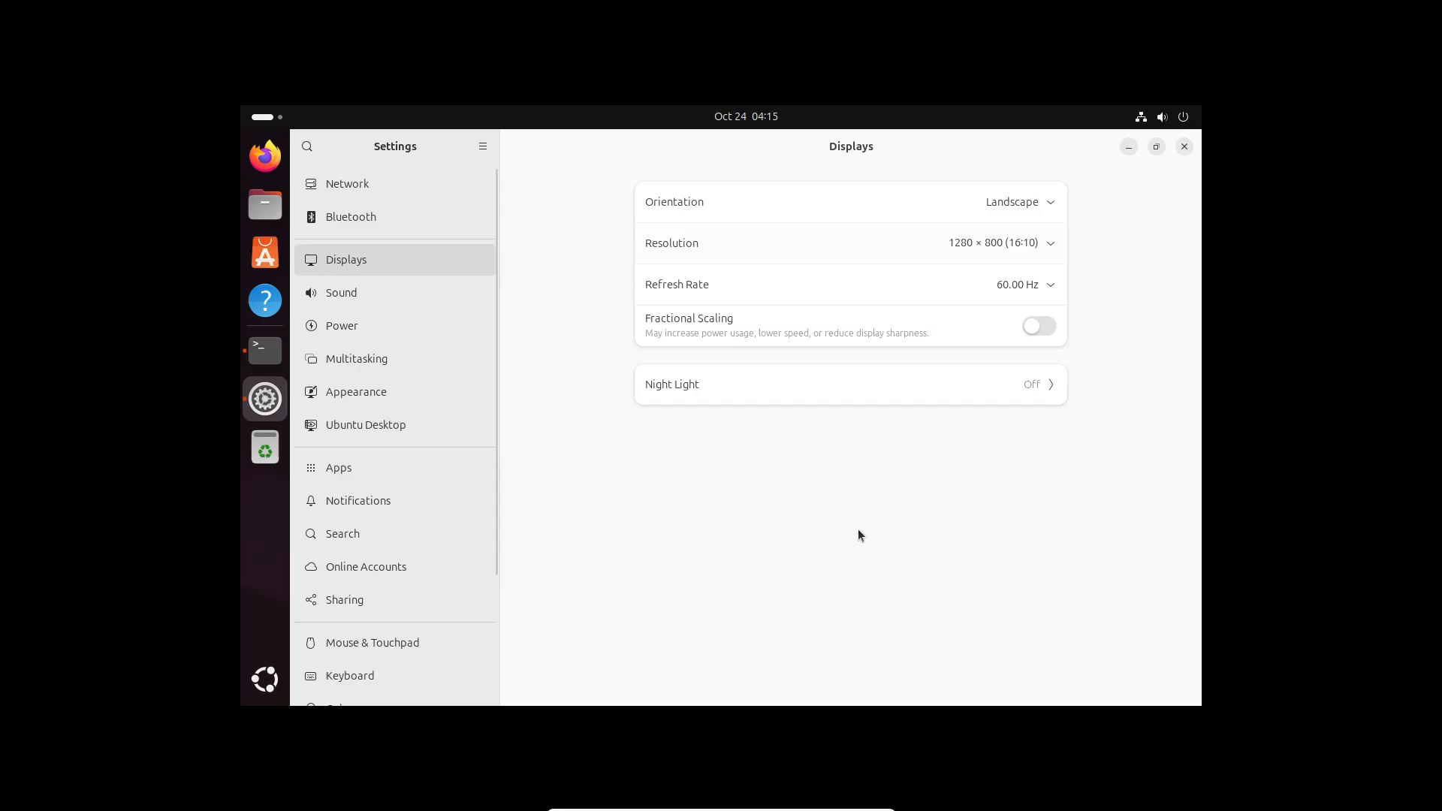
left_click(1041, 286)
left_click(889, 559)
Browse the Sound, Power and Multitasking pages, then go to Appearance
left_click(368, 299)
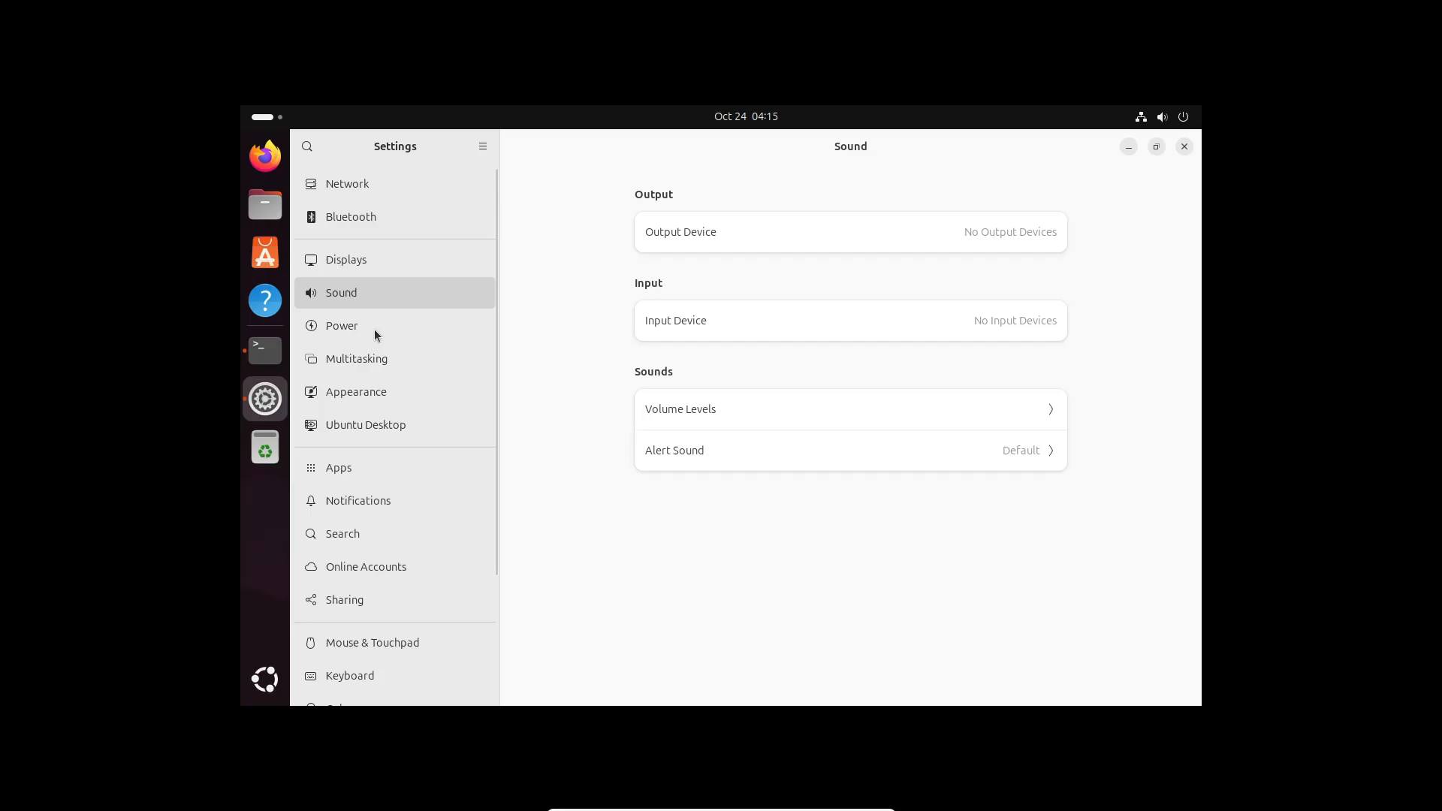
left_click(351, 322)
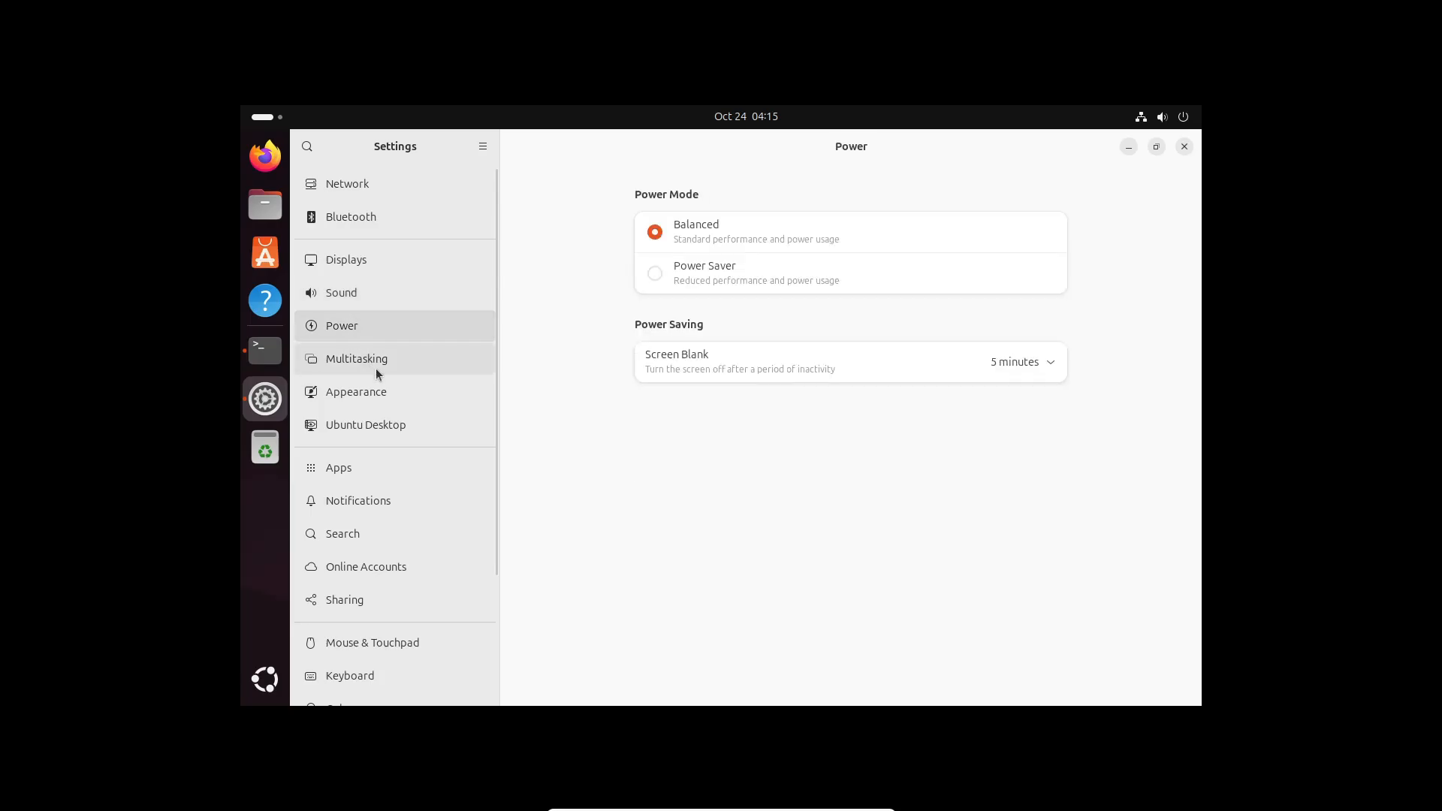
left_click(368, 362)
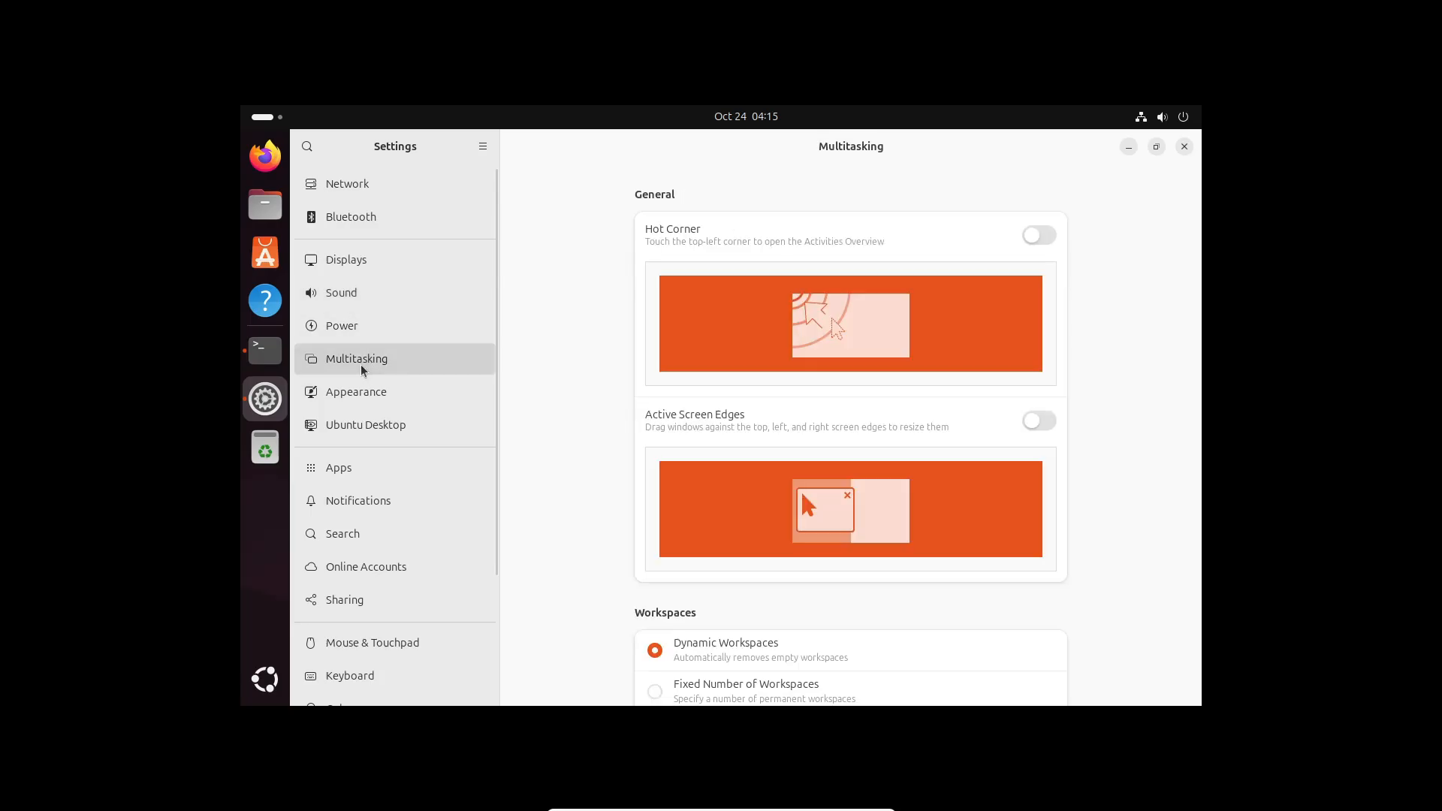
left_click(395, 389)
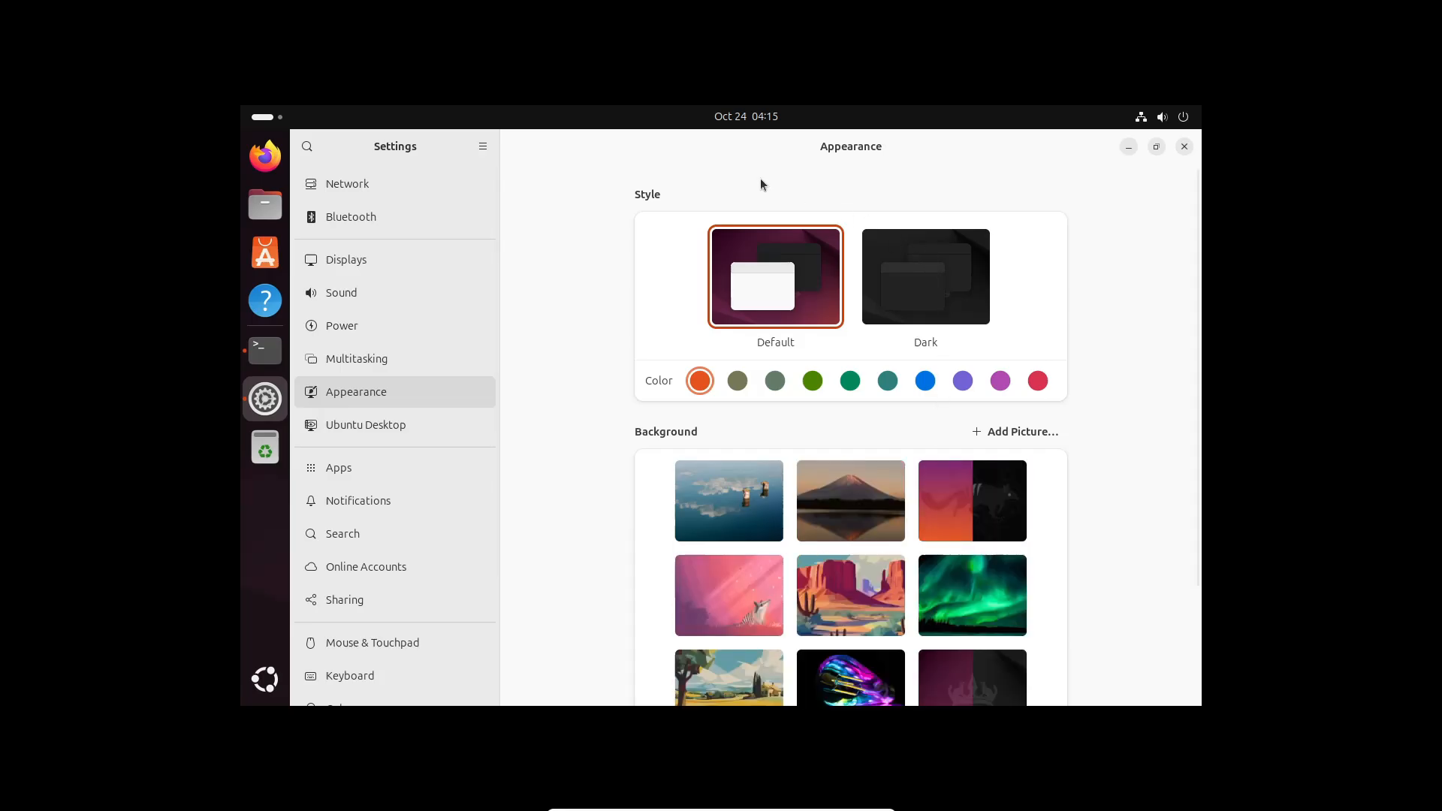
Switch to the Dark style, try a green accent, and place Files beside a floating Settings window
left_click(915, 305)
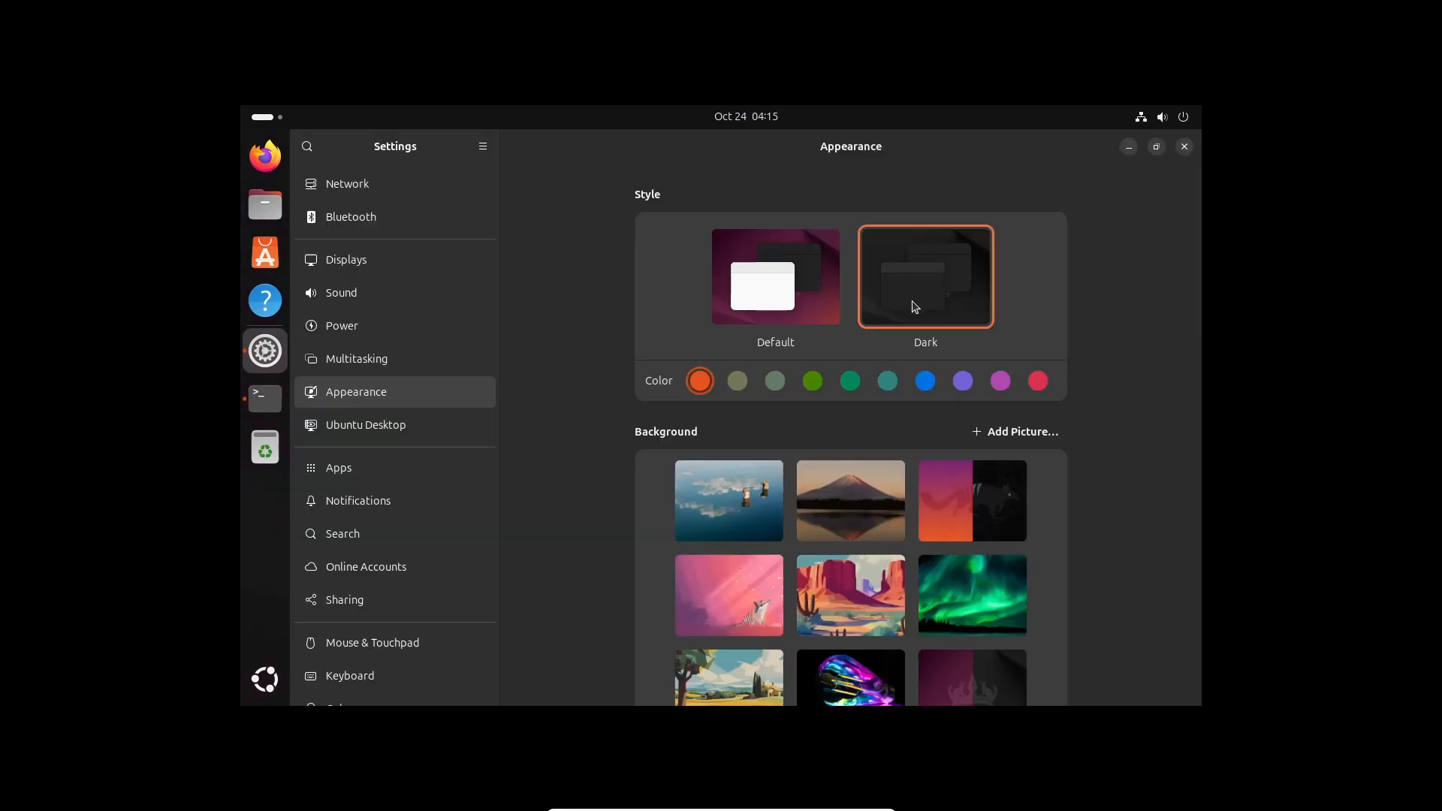
left_click(812, 384)
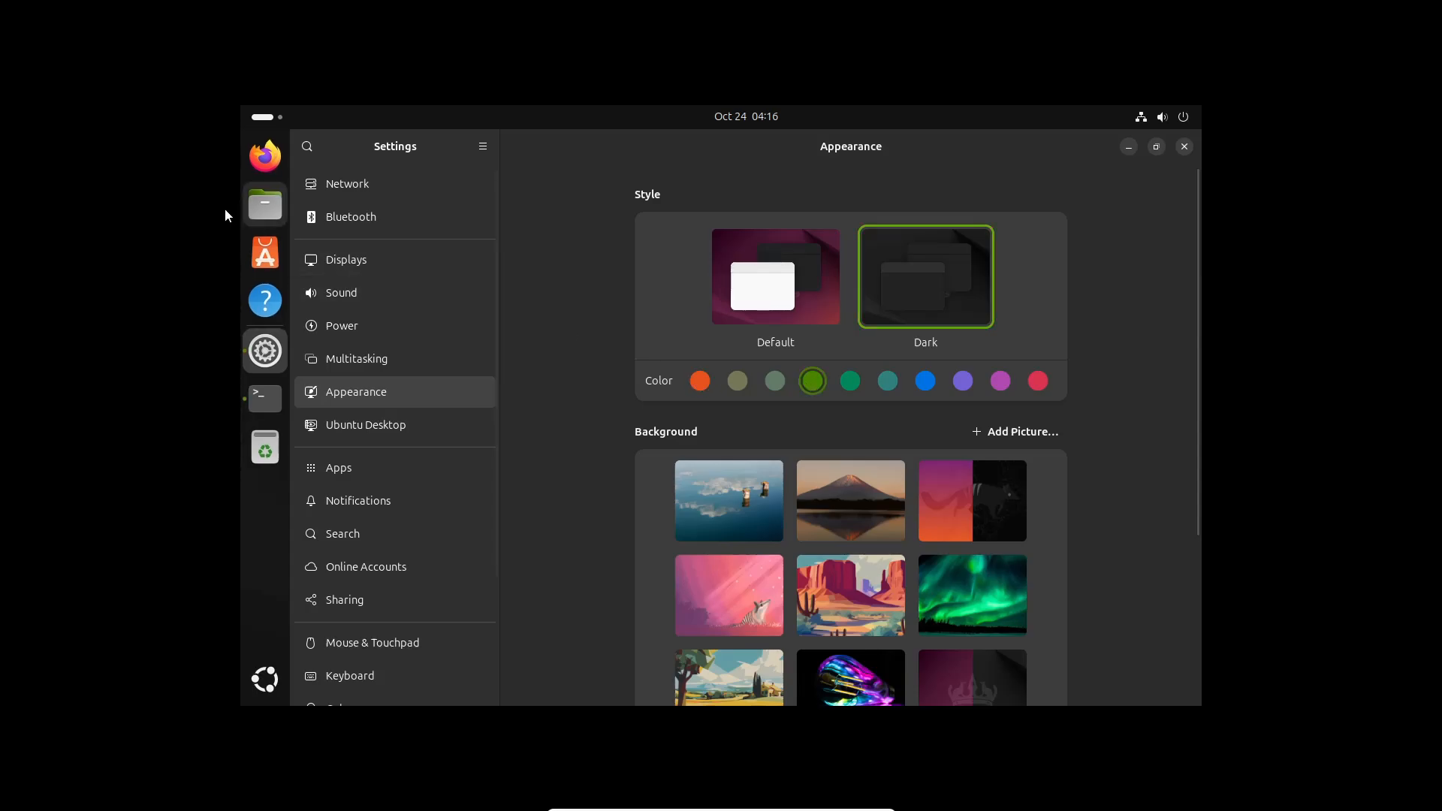
left_click(265, 211)
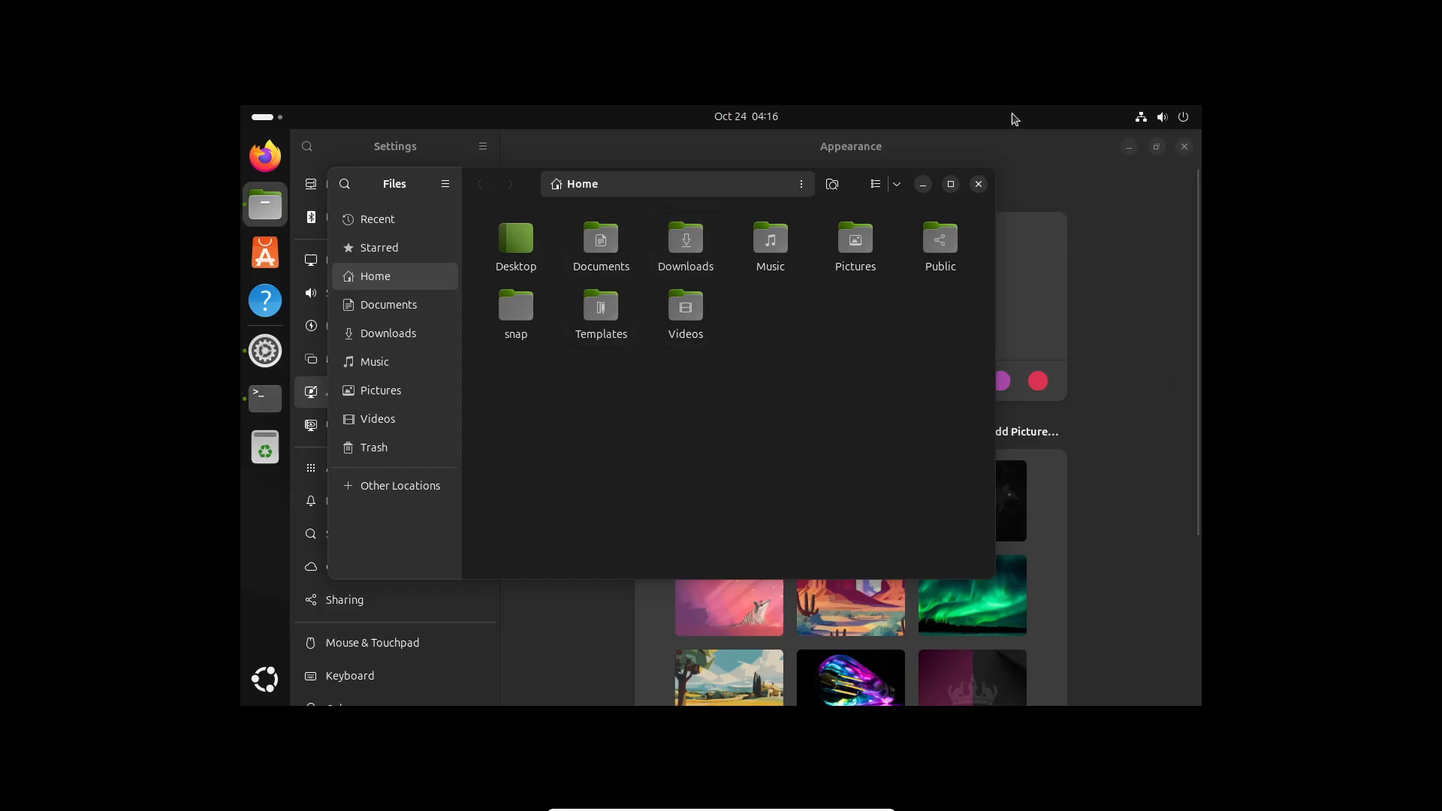
left_click_drag(1013, 130, 1076, 138)
left_click_drag(951, 148, 1150, 150)
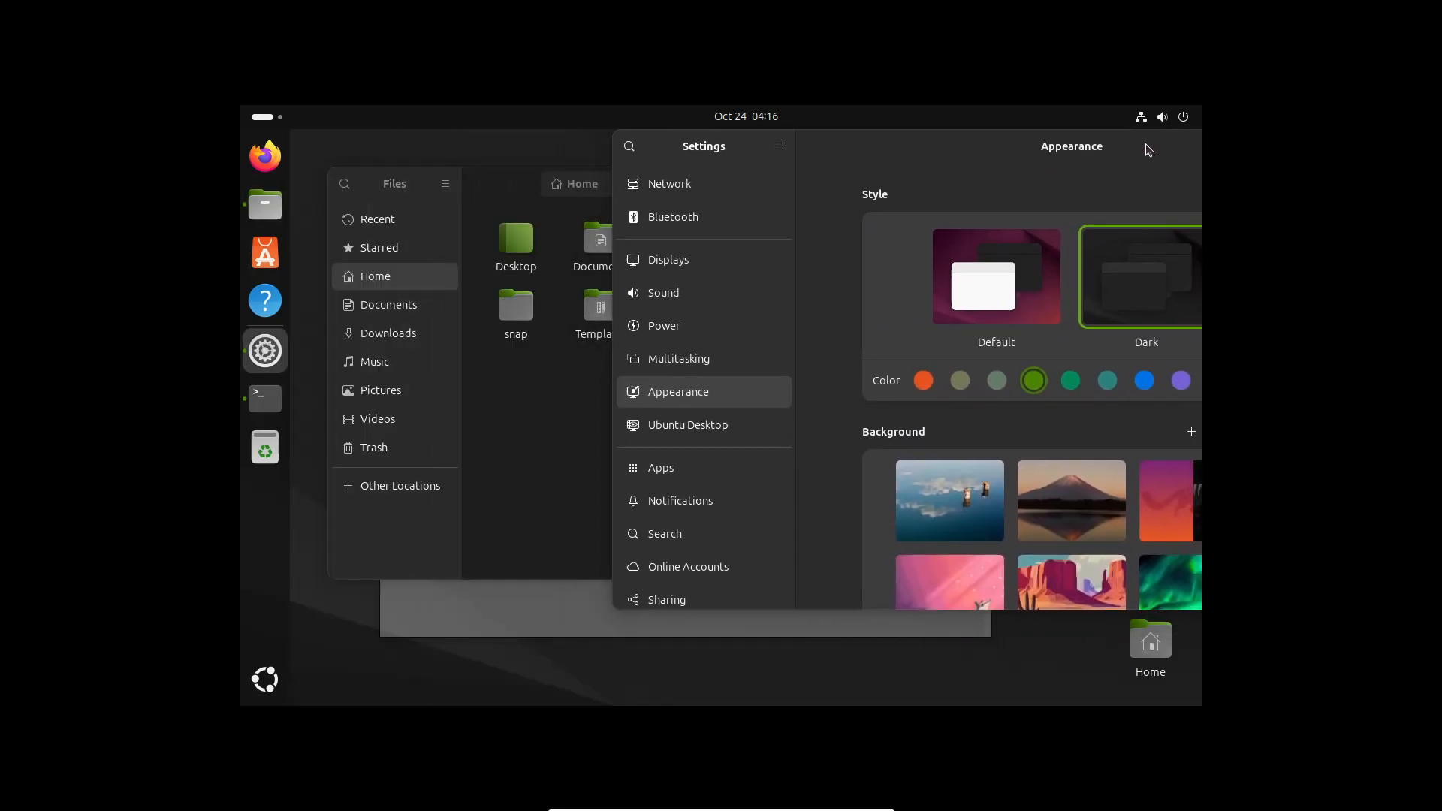
left_click(520, 210)
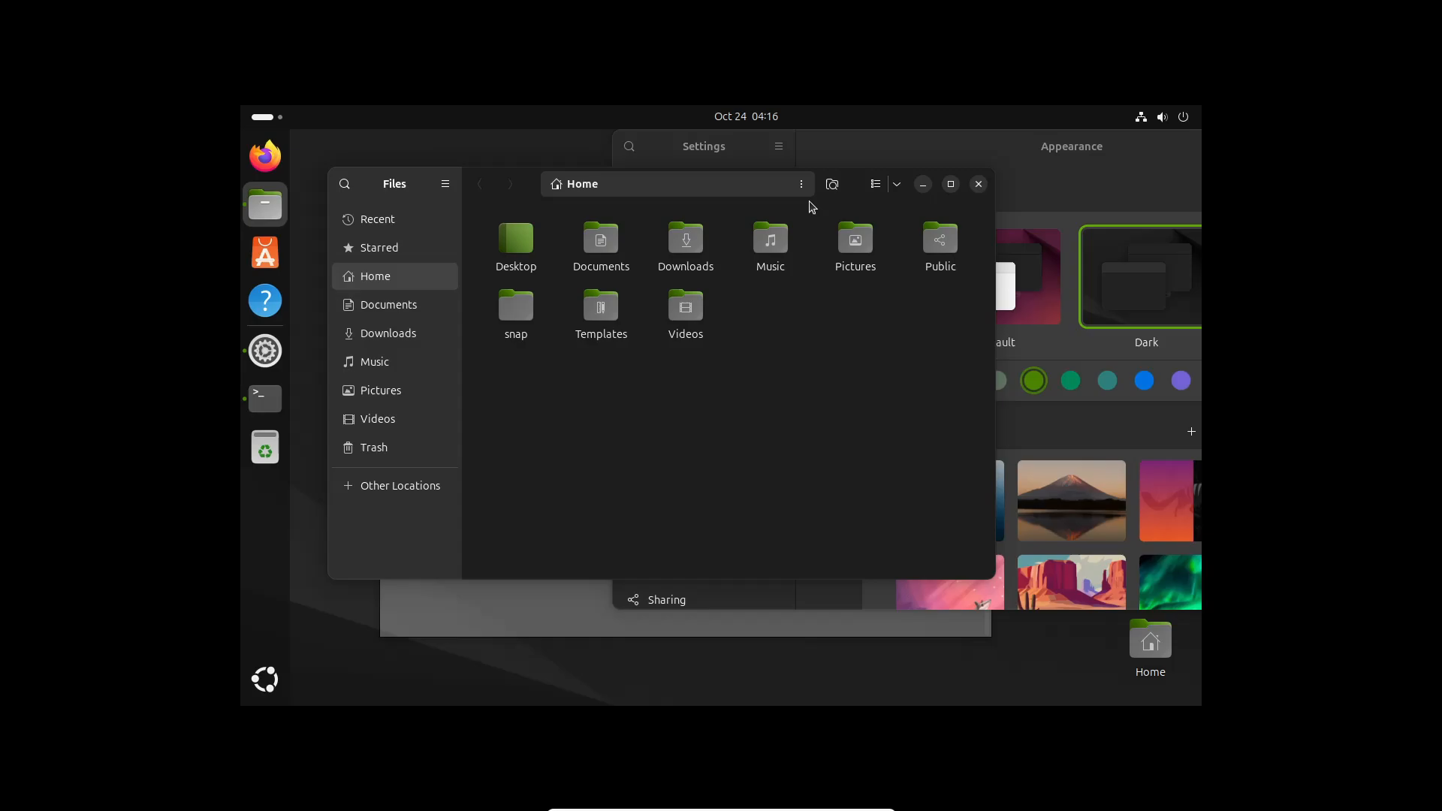
left_click_drag(846, 198, 719, 192)
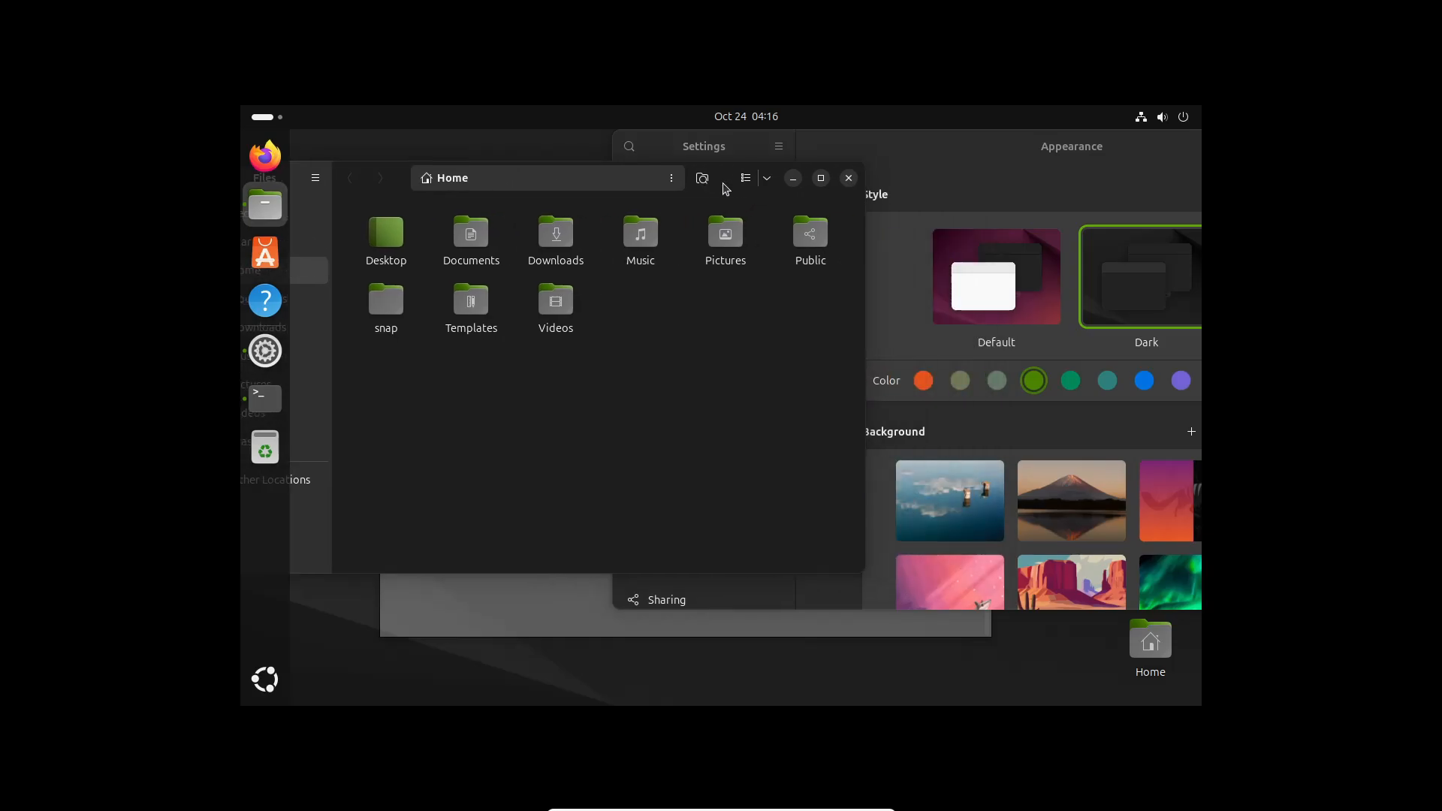
Settle on the blue accent after trying purple, close Files, and move Settings back left
left_click(1159, 392)
left_click(1145, 382)
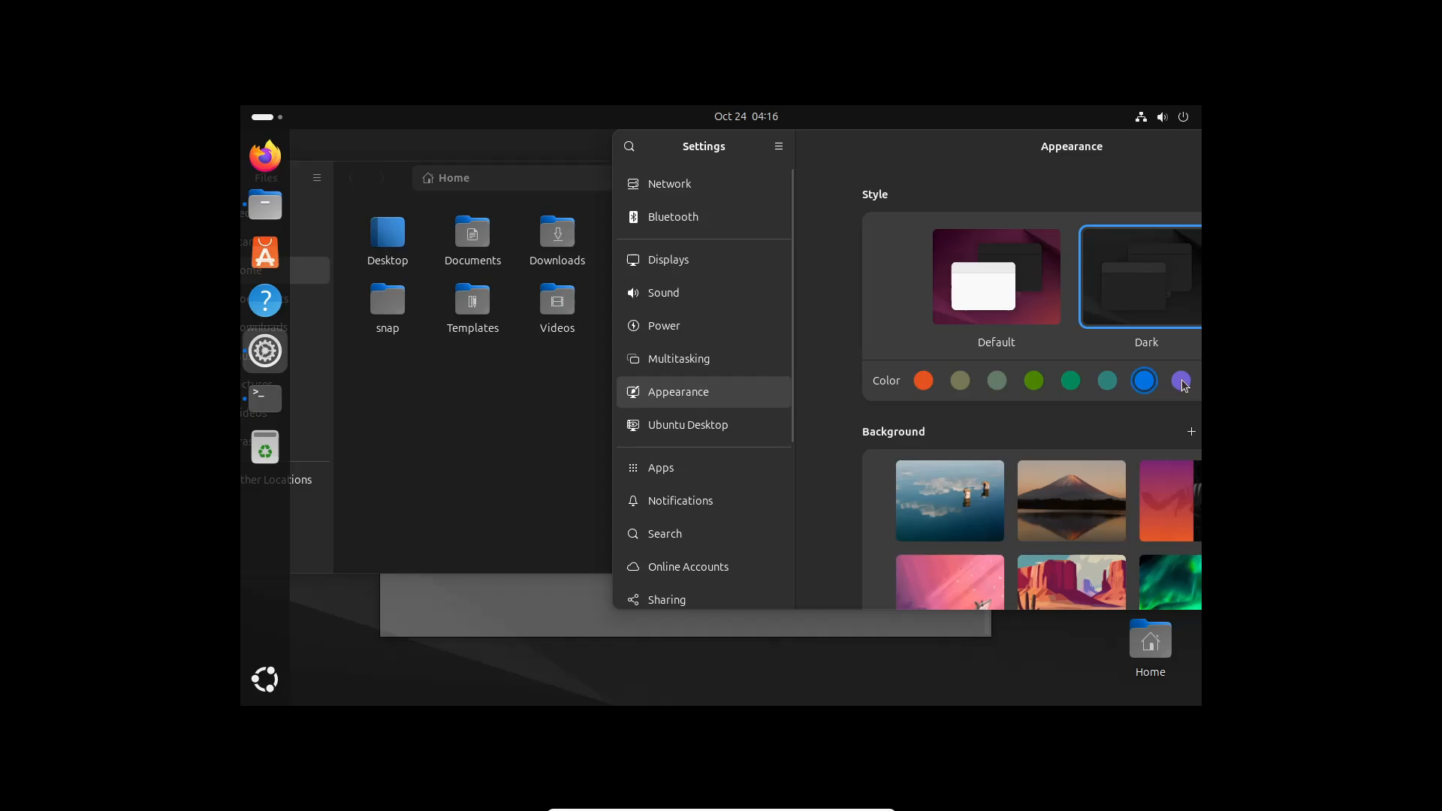
left_click(1182, 381)
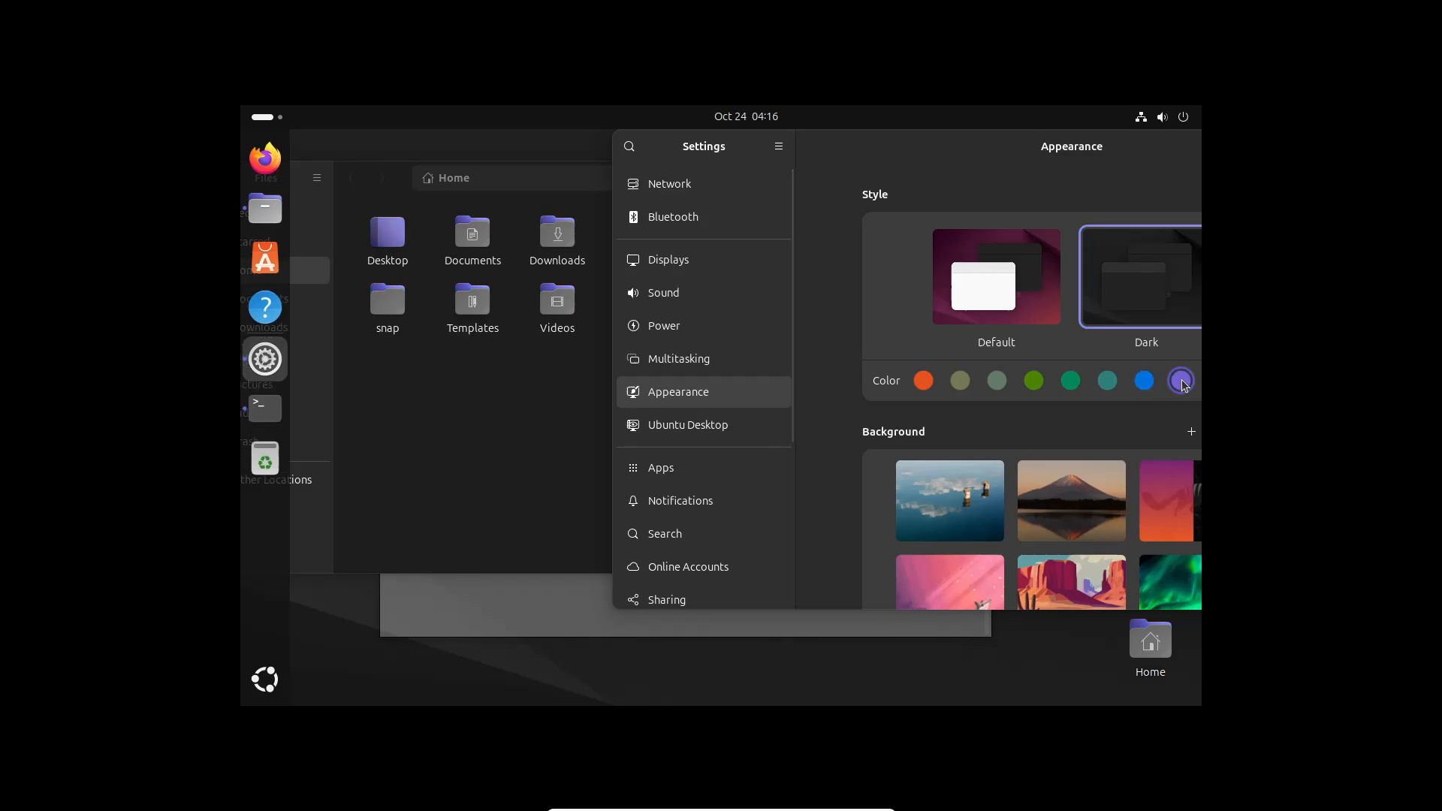
left_click(1143, 383)
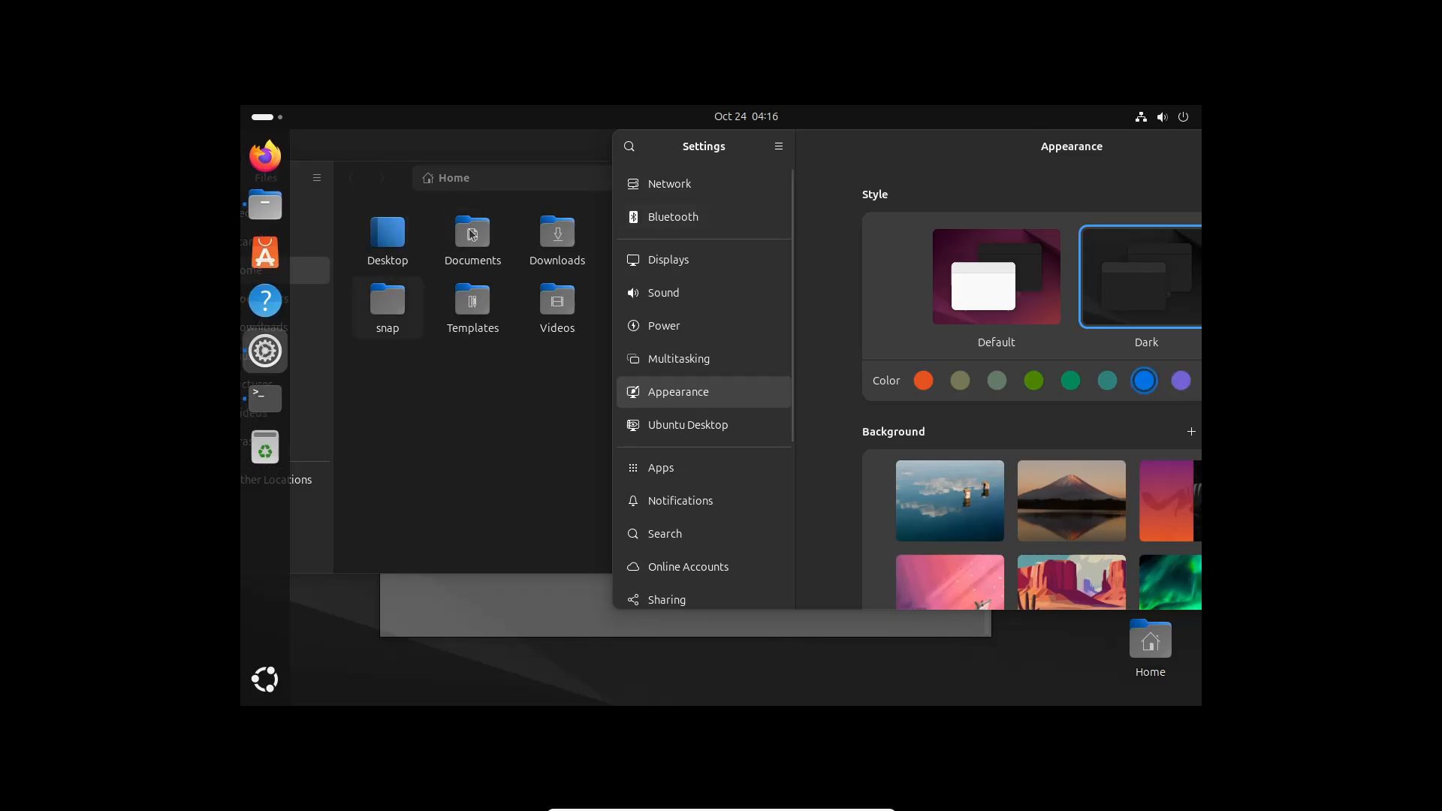
left_click(486, 448)
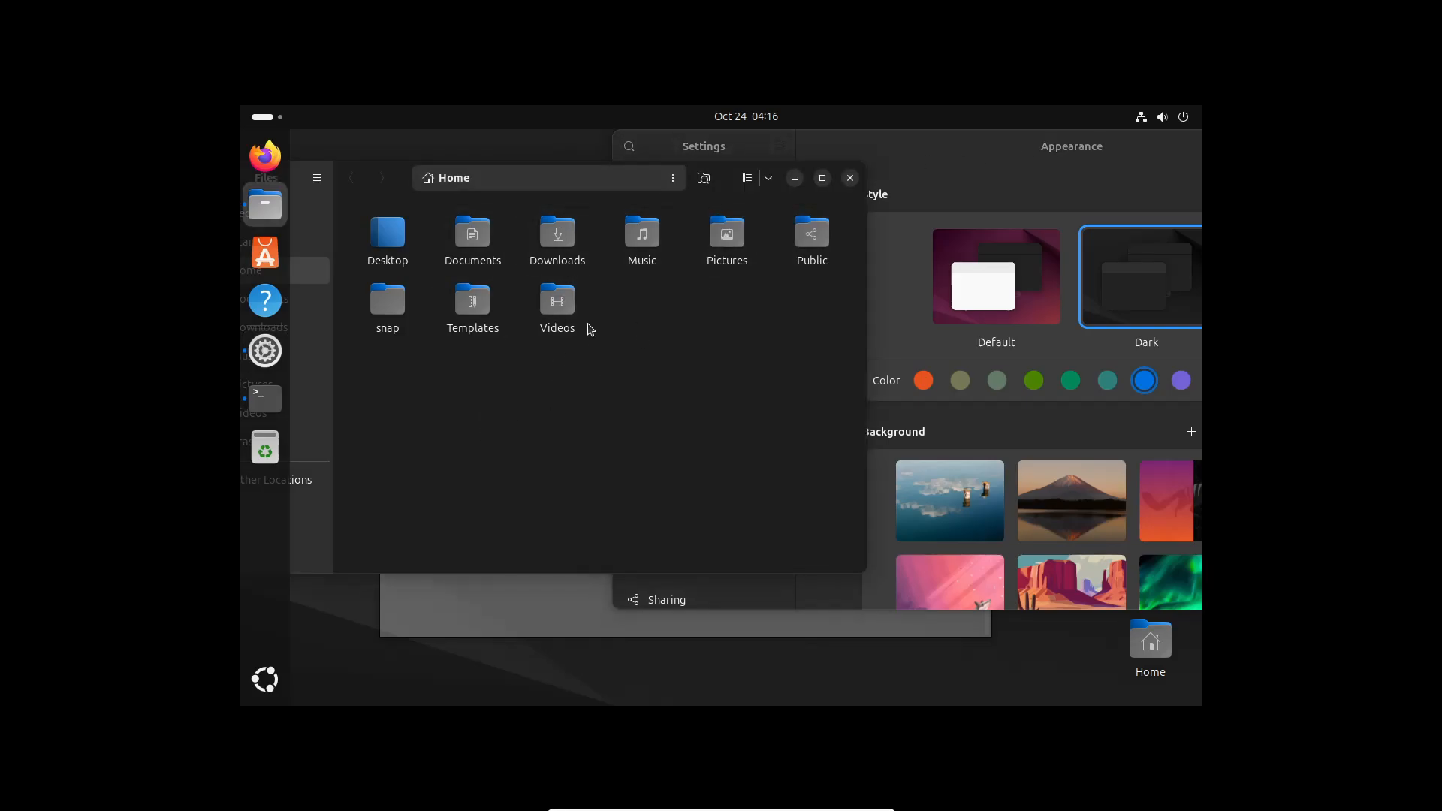
left_click(850, 177)
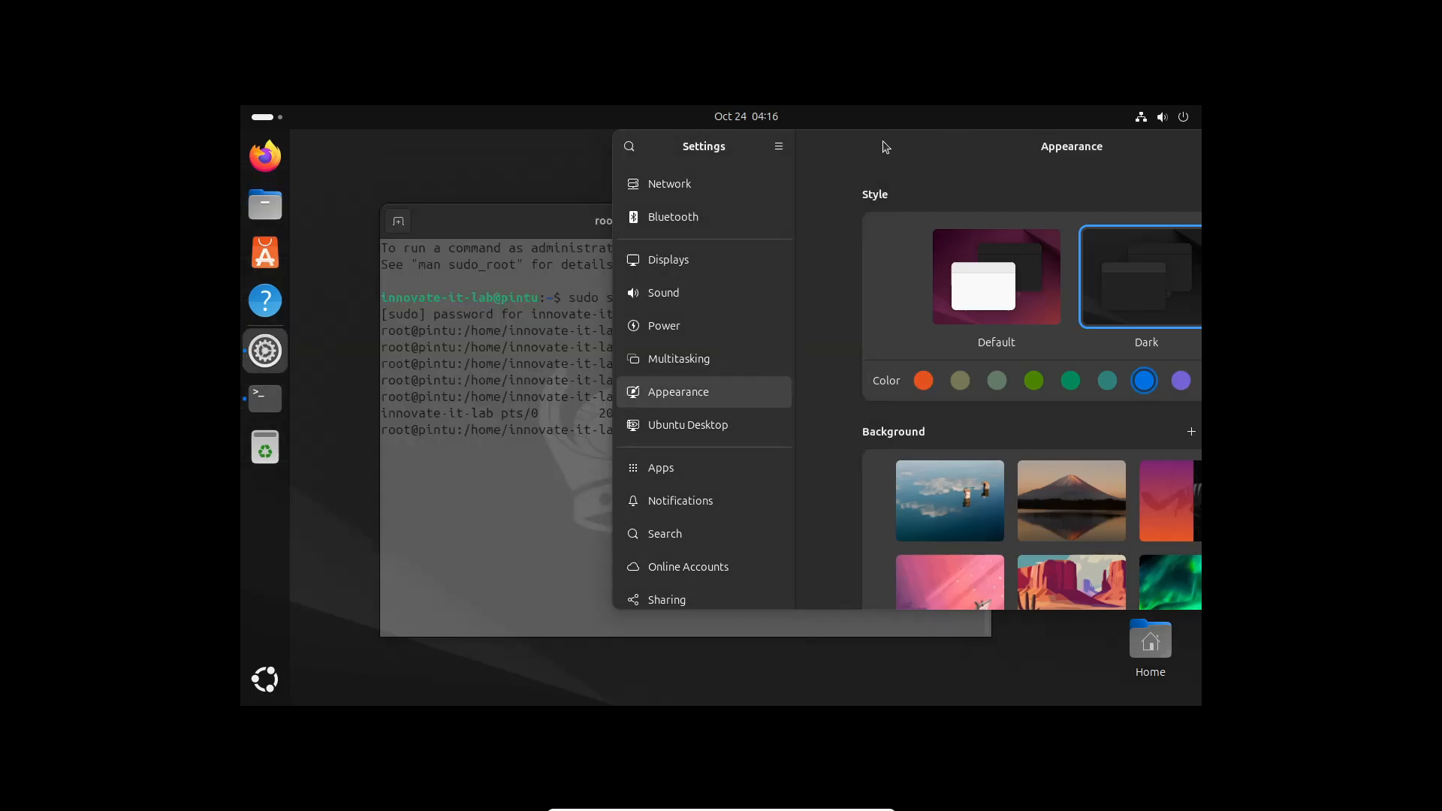
left_click_drag(885, 146, 701, 151)
Set the Mount Fuji lake picture as the desktop background
left_click(1046, 155)
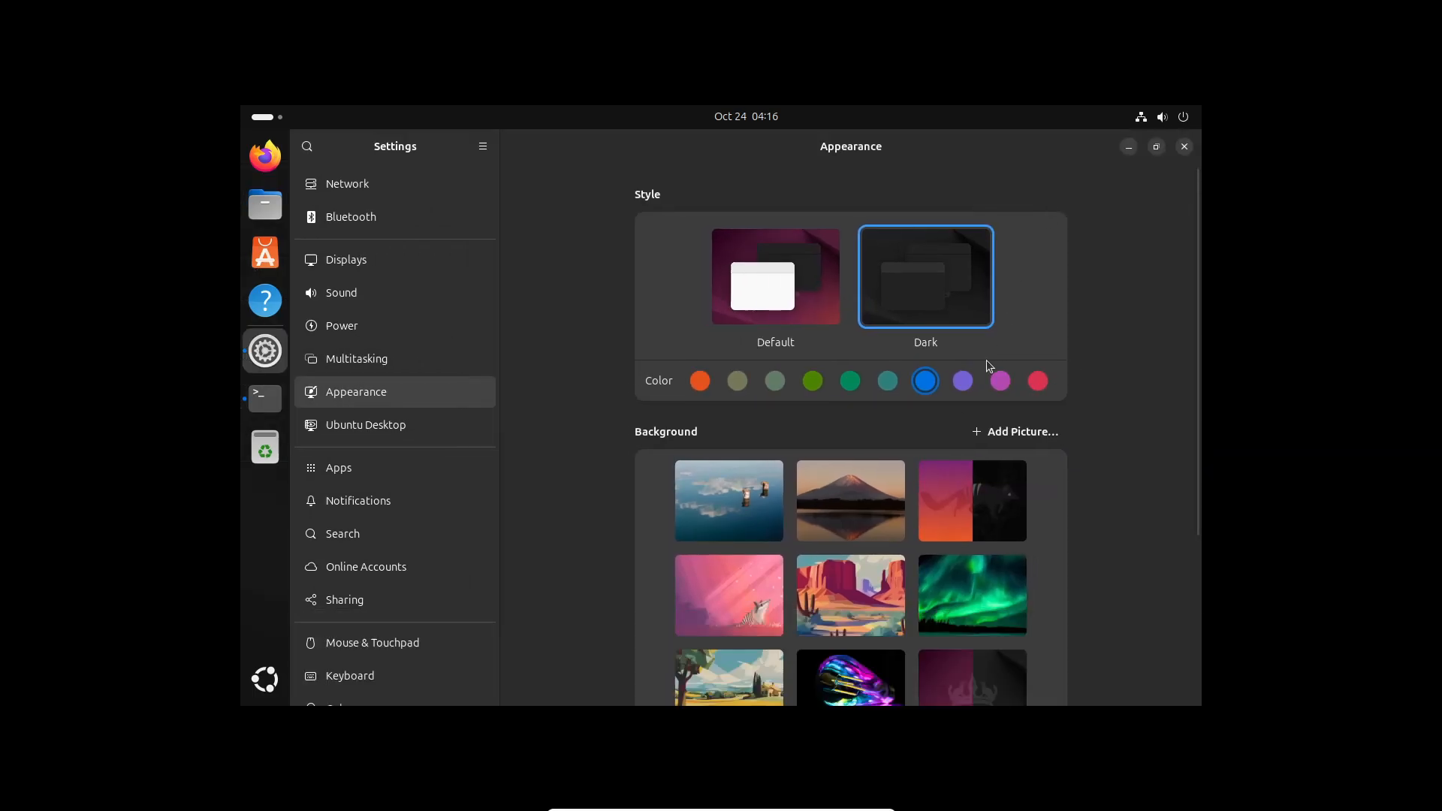
scroll(1018, 470, "down", 5)
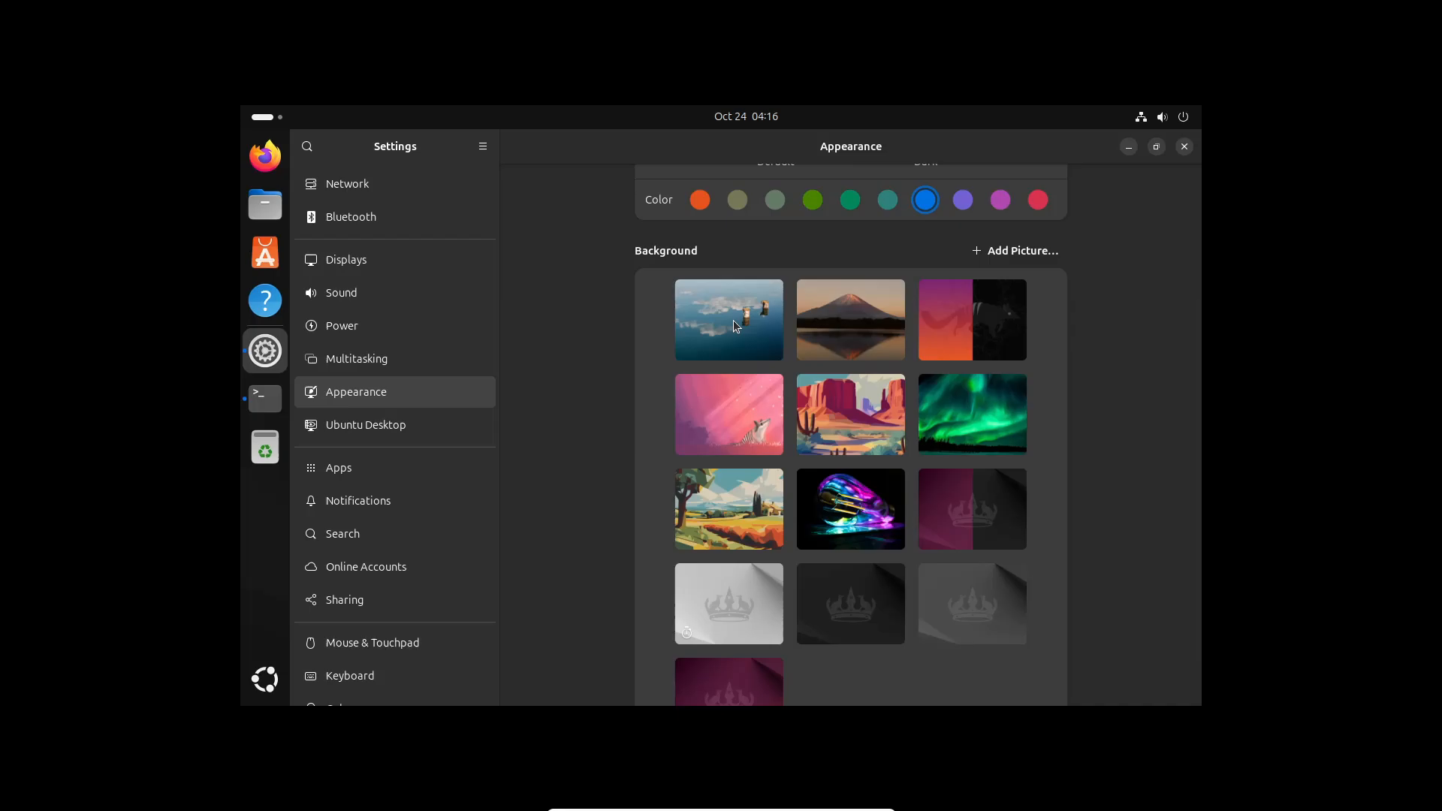
scroll(835, 531, "down", 2)
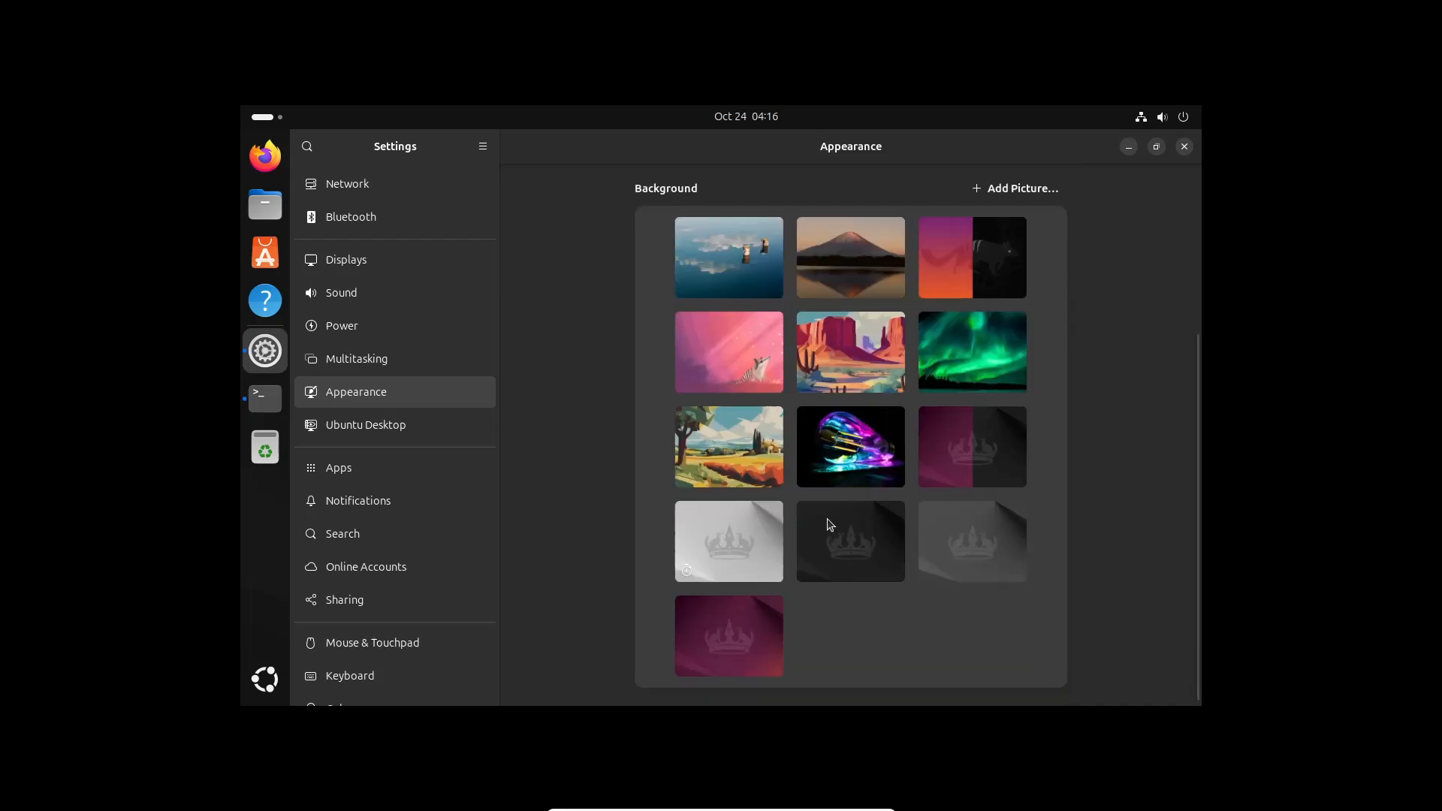
scroll(830, 523, "up", 5)
left_click(870, 438)
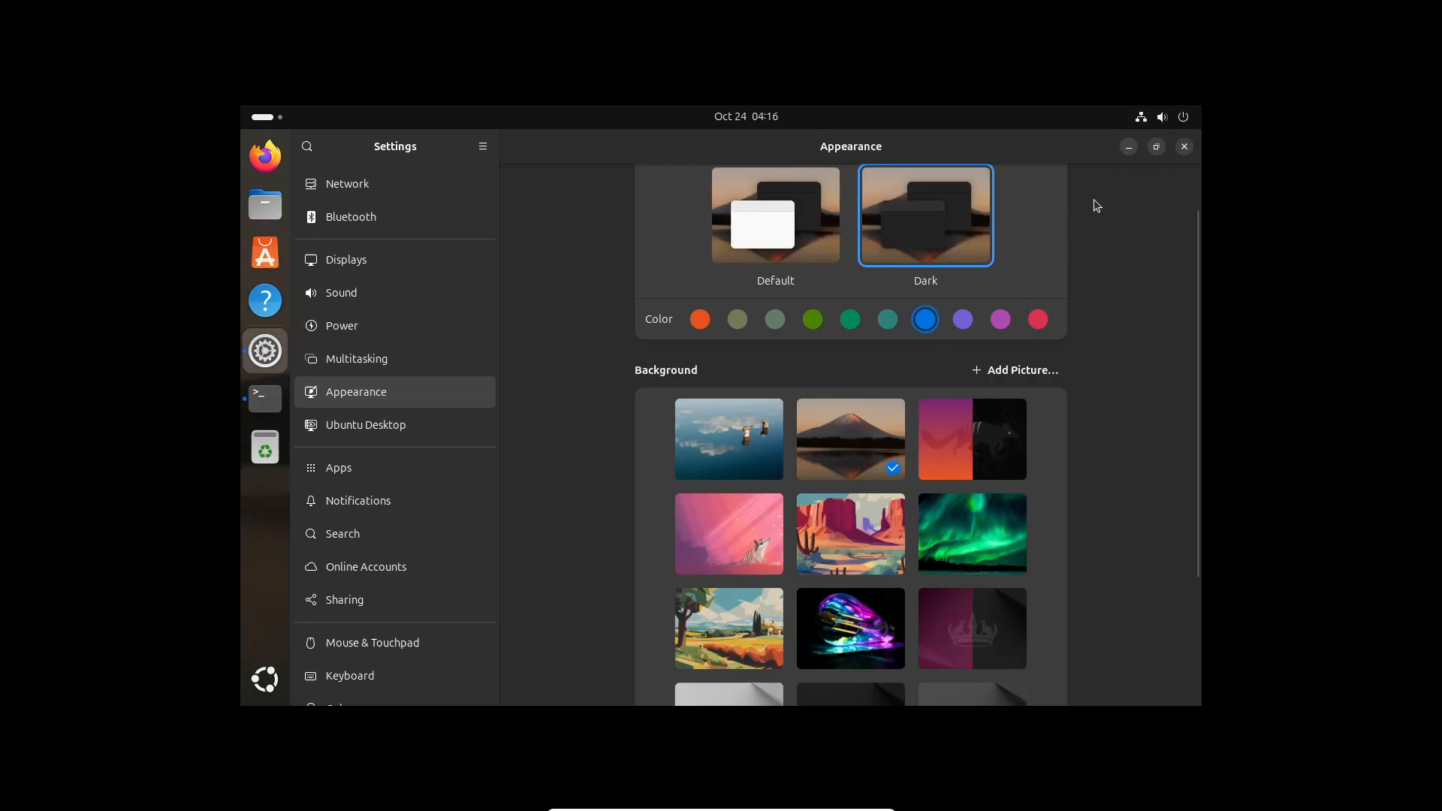
Minimise Settings to view the wallpaper, then close the root terminal, confirming Close Terminal
left_click(1129, 147)
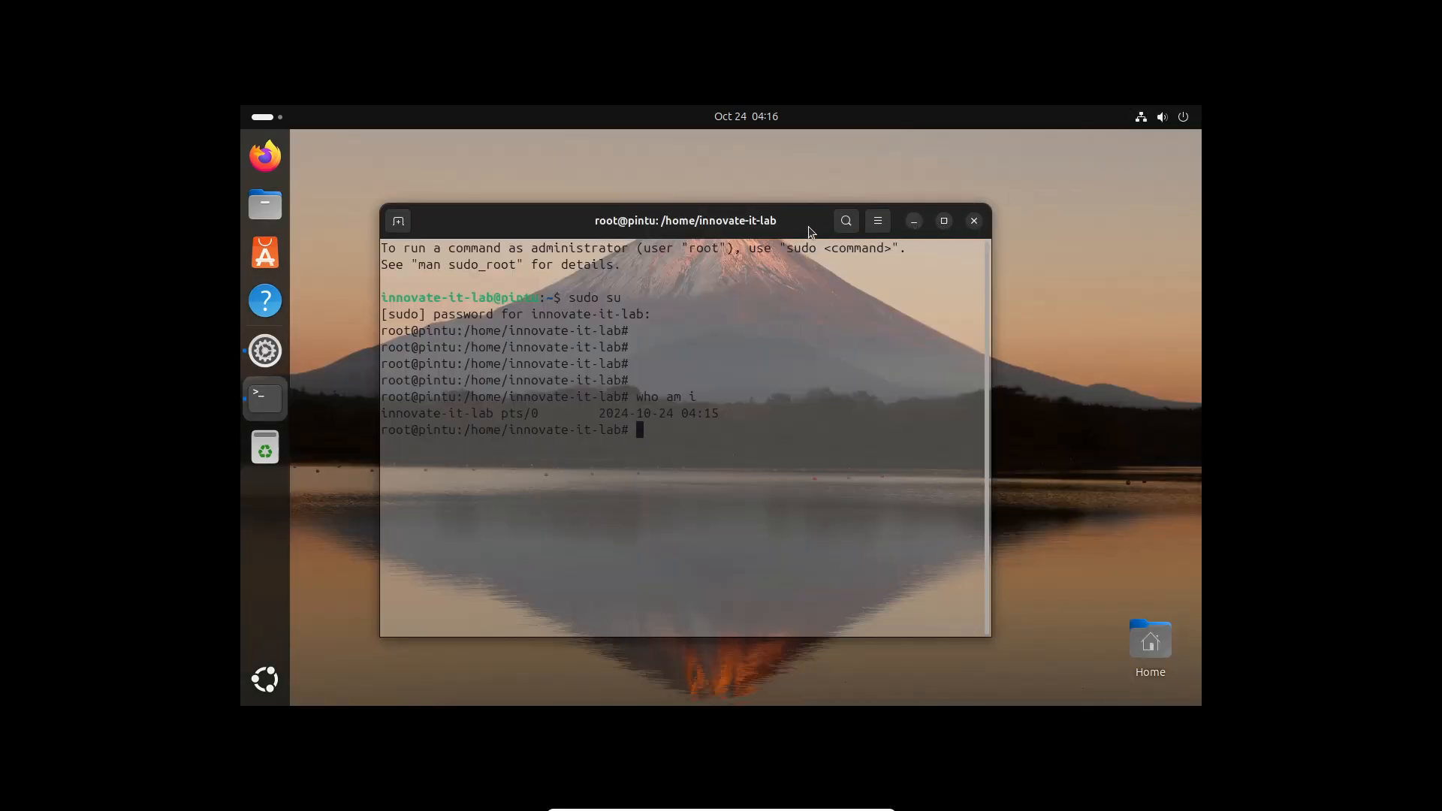
left_click_drag(811, 232, 1091, 707)
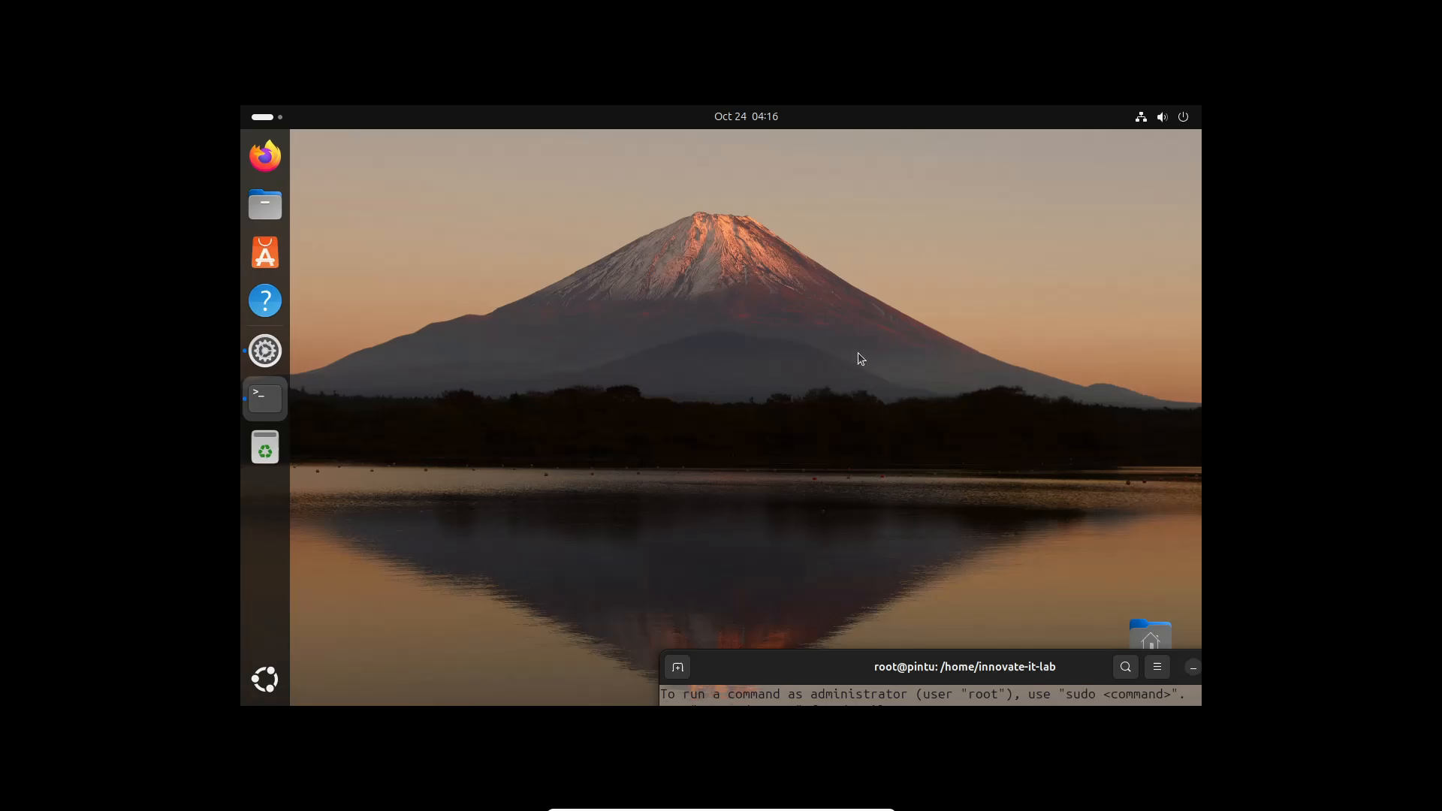
left_click_drag(981, 674, 792, 218)
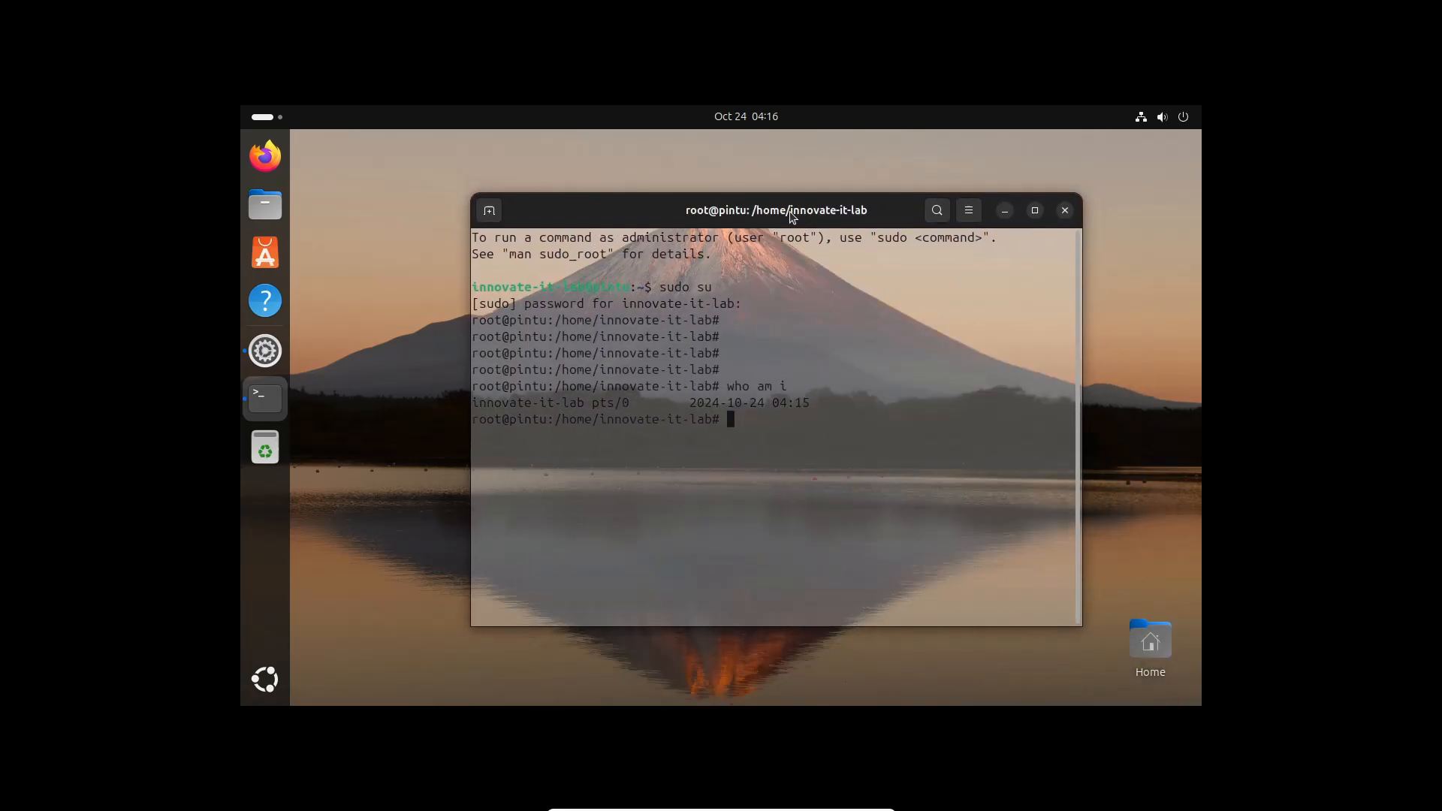
left_click(1065, 210)
left_click(911, 456)
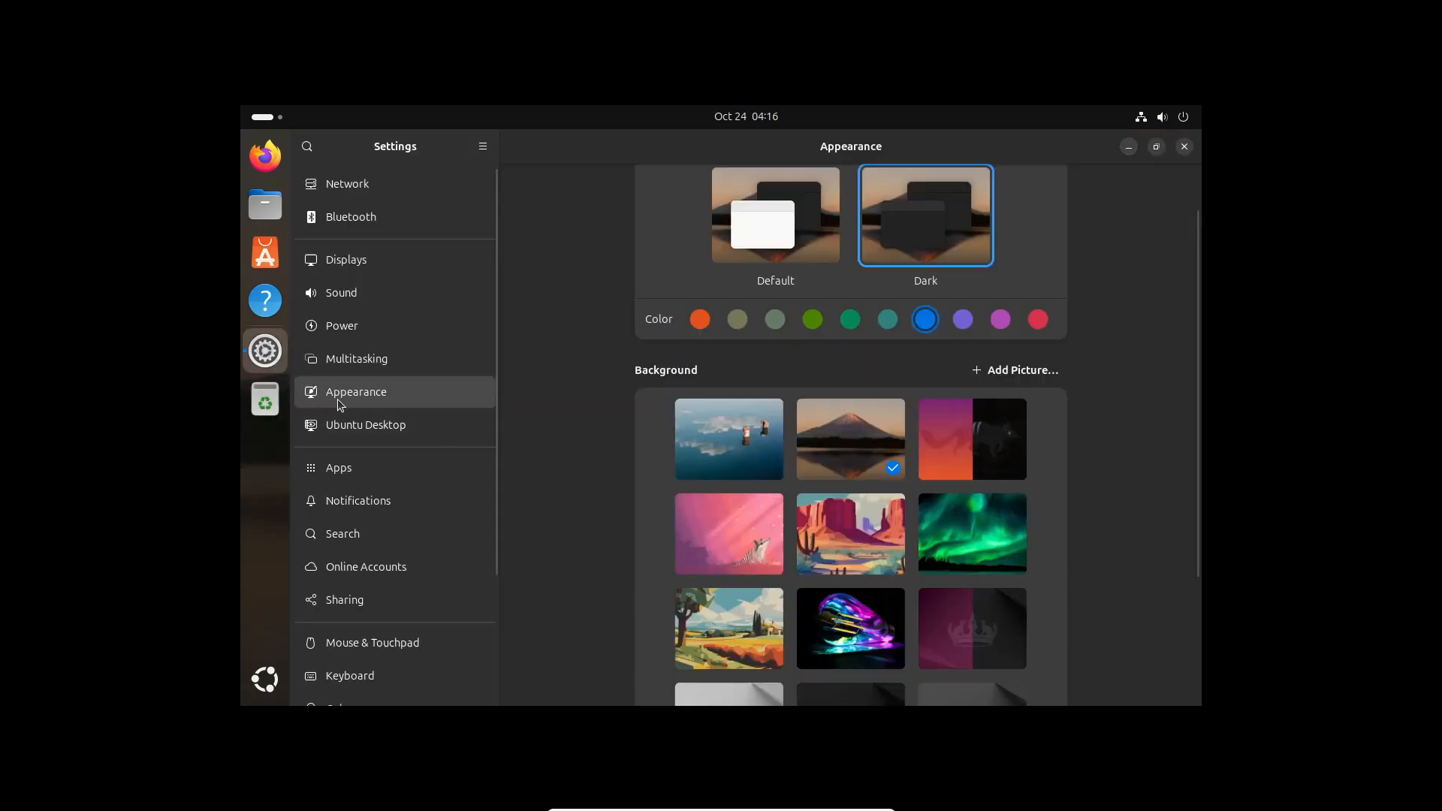
On the Ubuntu Desktop page, set Desktop Icons Size to Normal after briefly trying Tiny
left_click(357, 425)
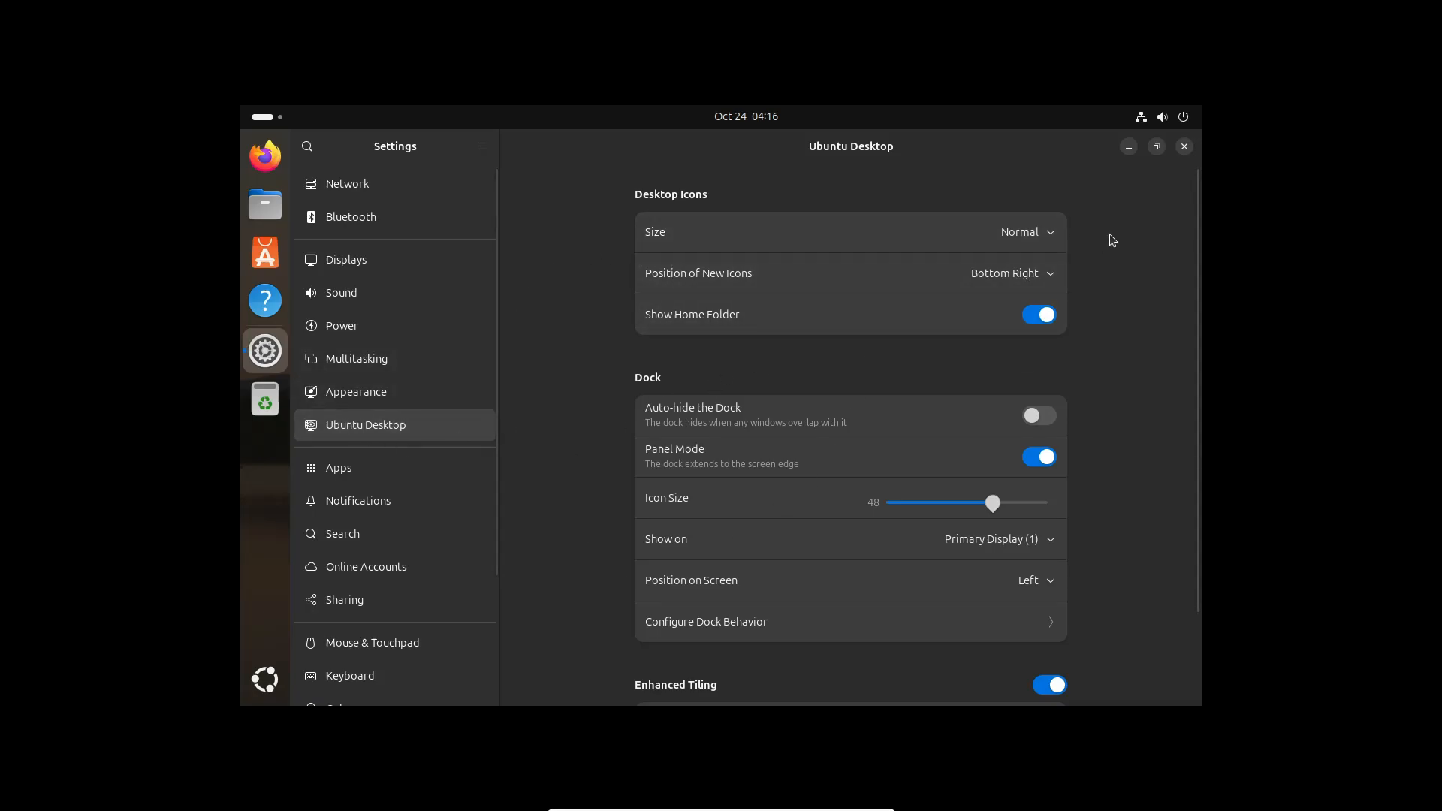
left_click(1049, 233)
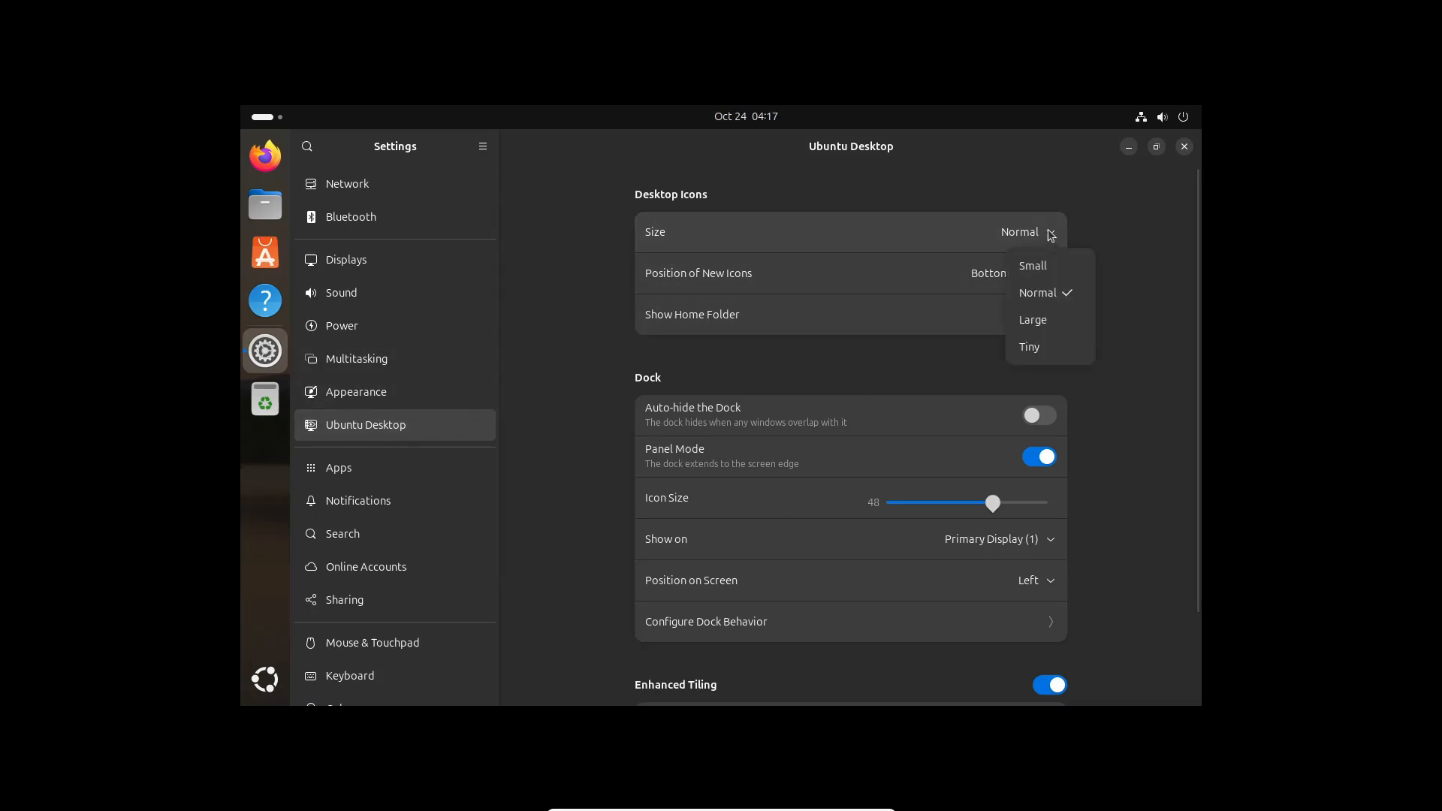
left_click(1050, 351)
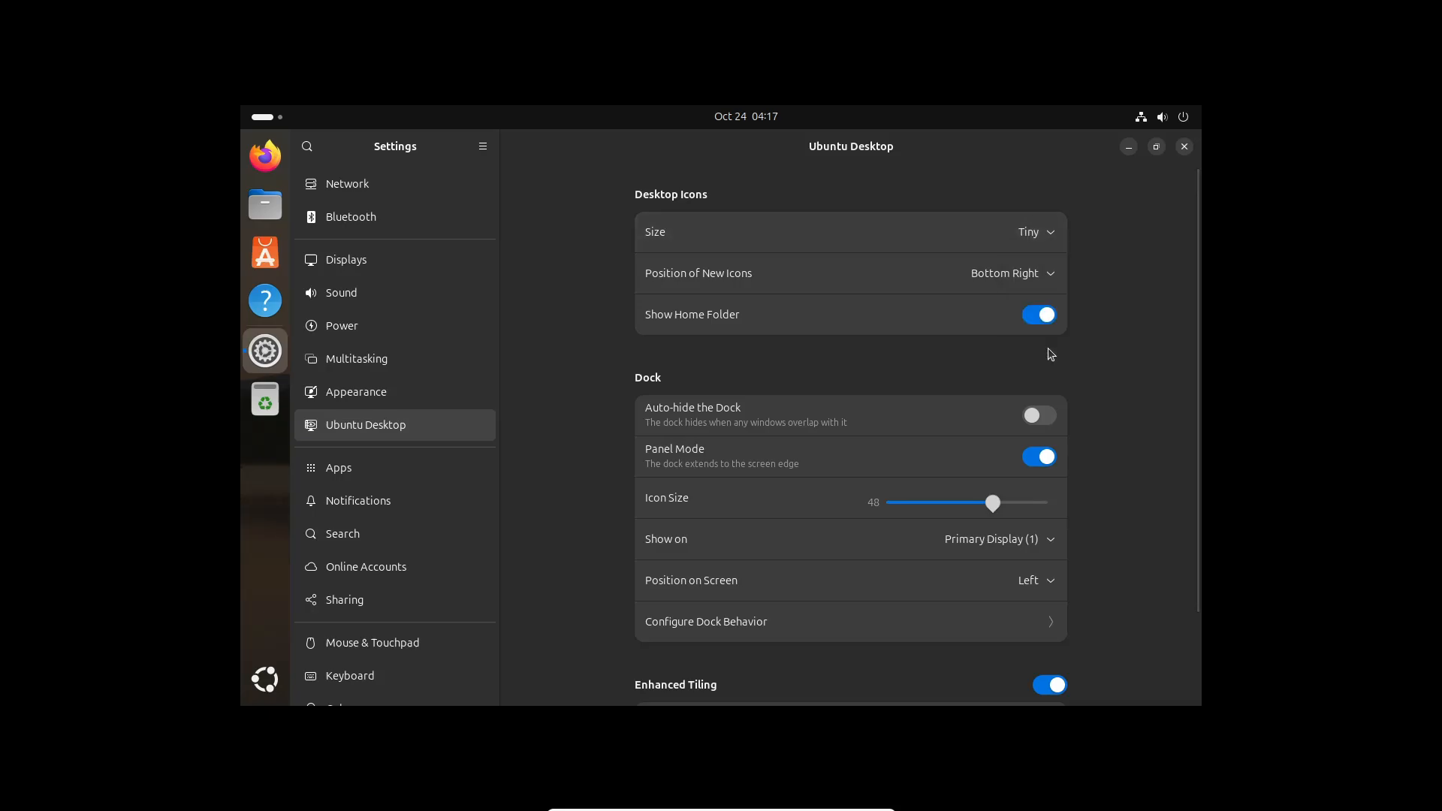
left_click(1050, 235)
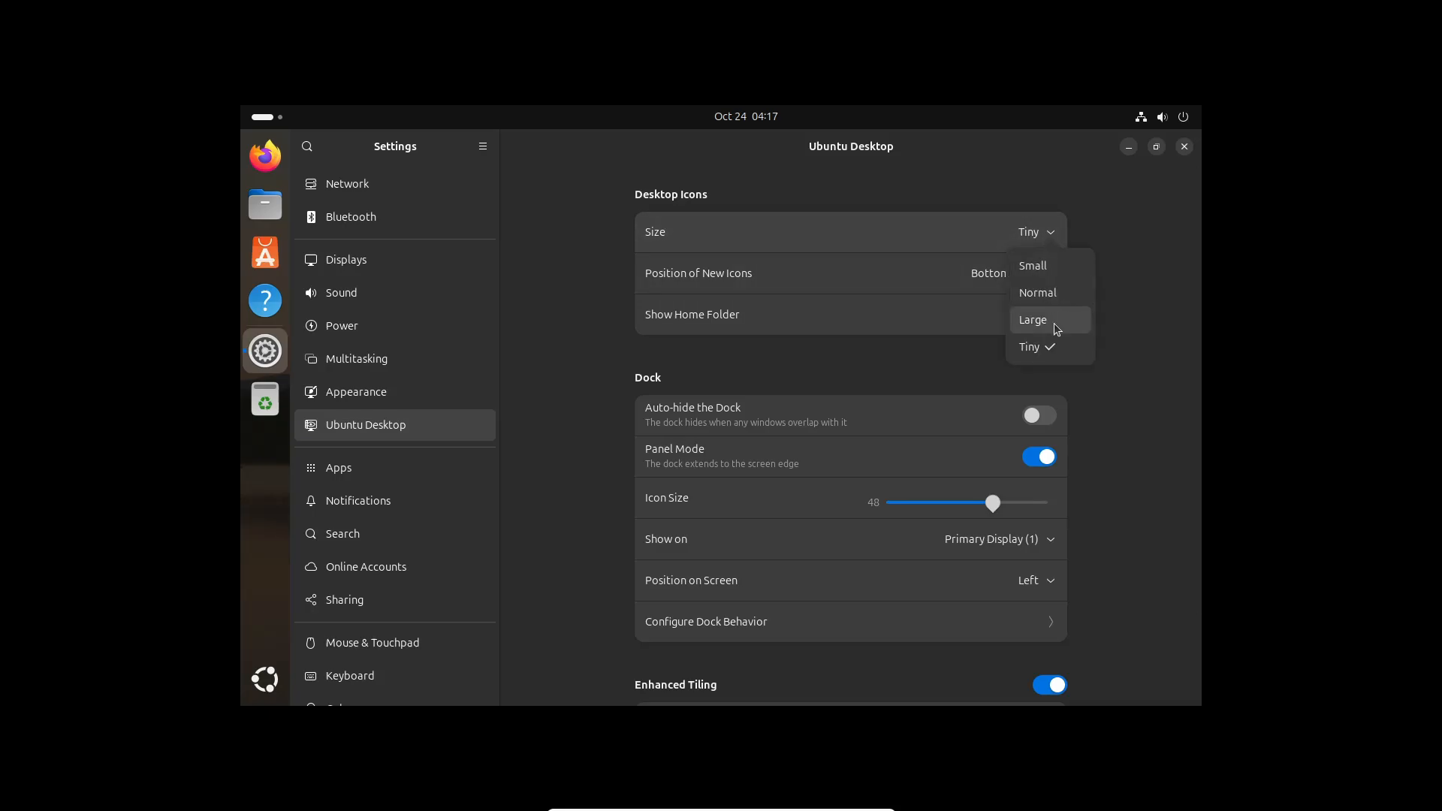
left_click(1056, 296)
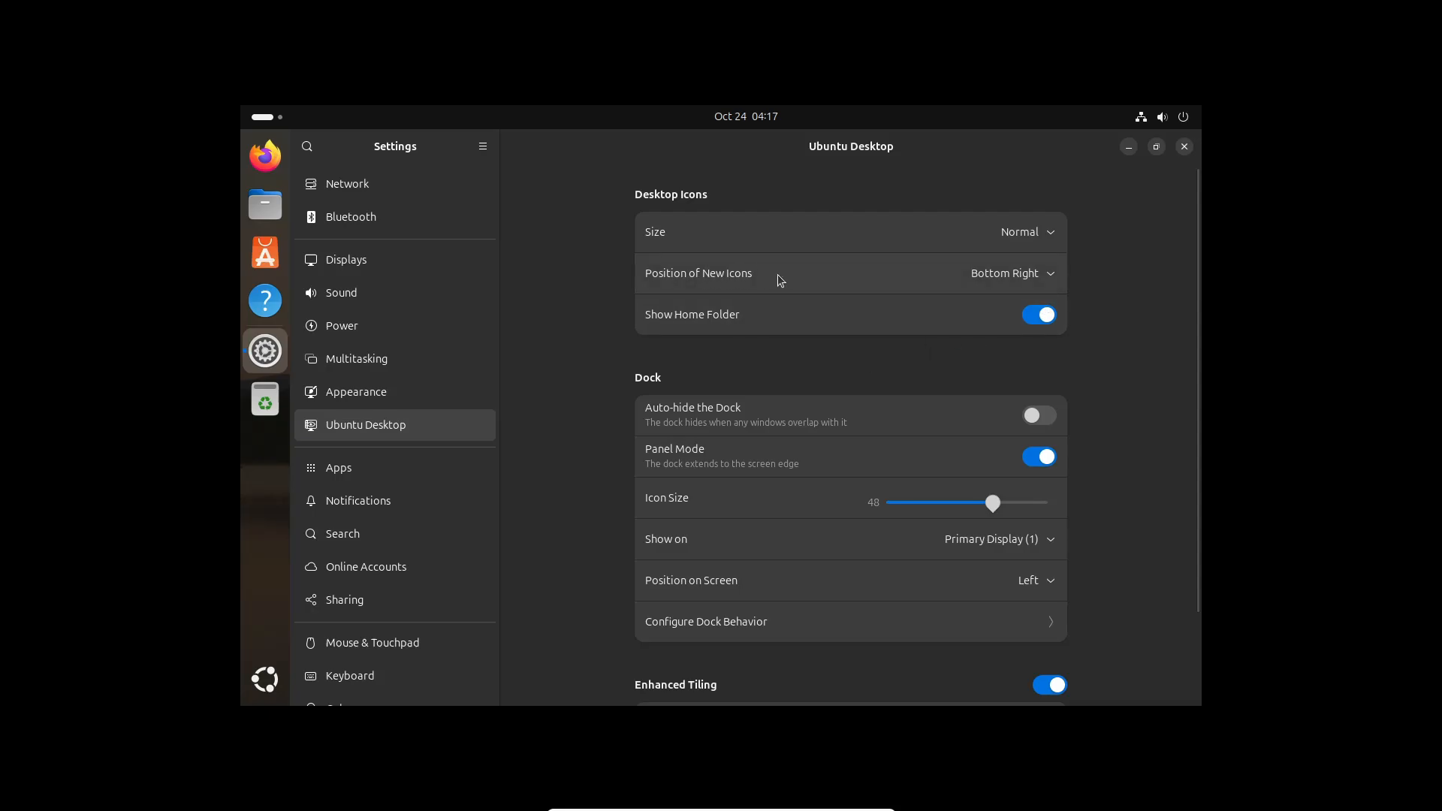
Set Position of New Icons to Top Left after trying other corners
left_click(1027, 276)
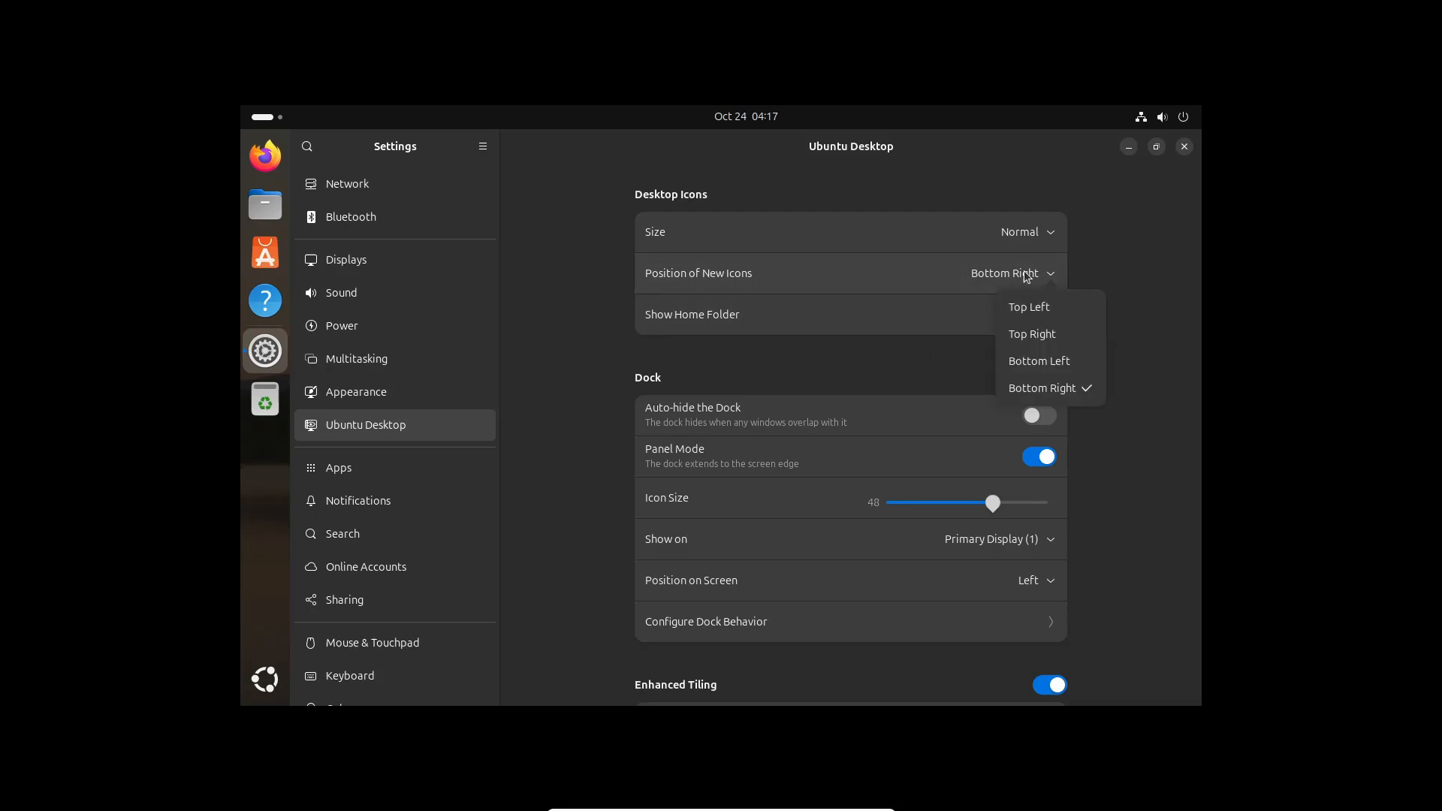
left_click(1029, 314)
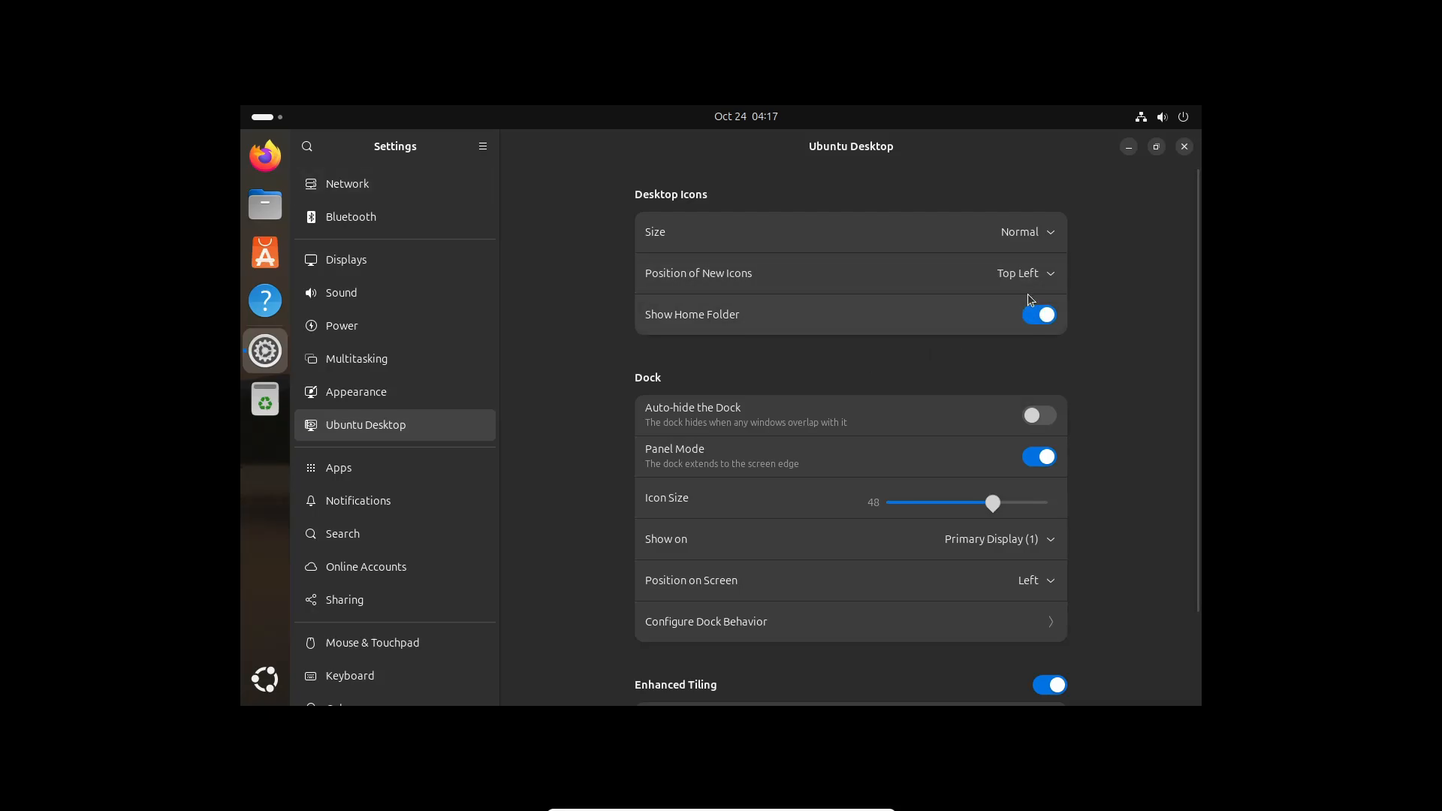
left_click(1030, 275)
left_click(1036, 333)
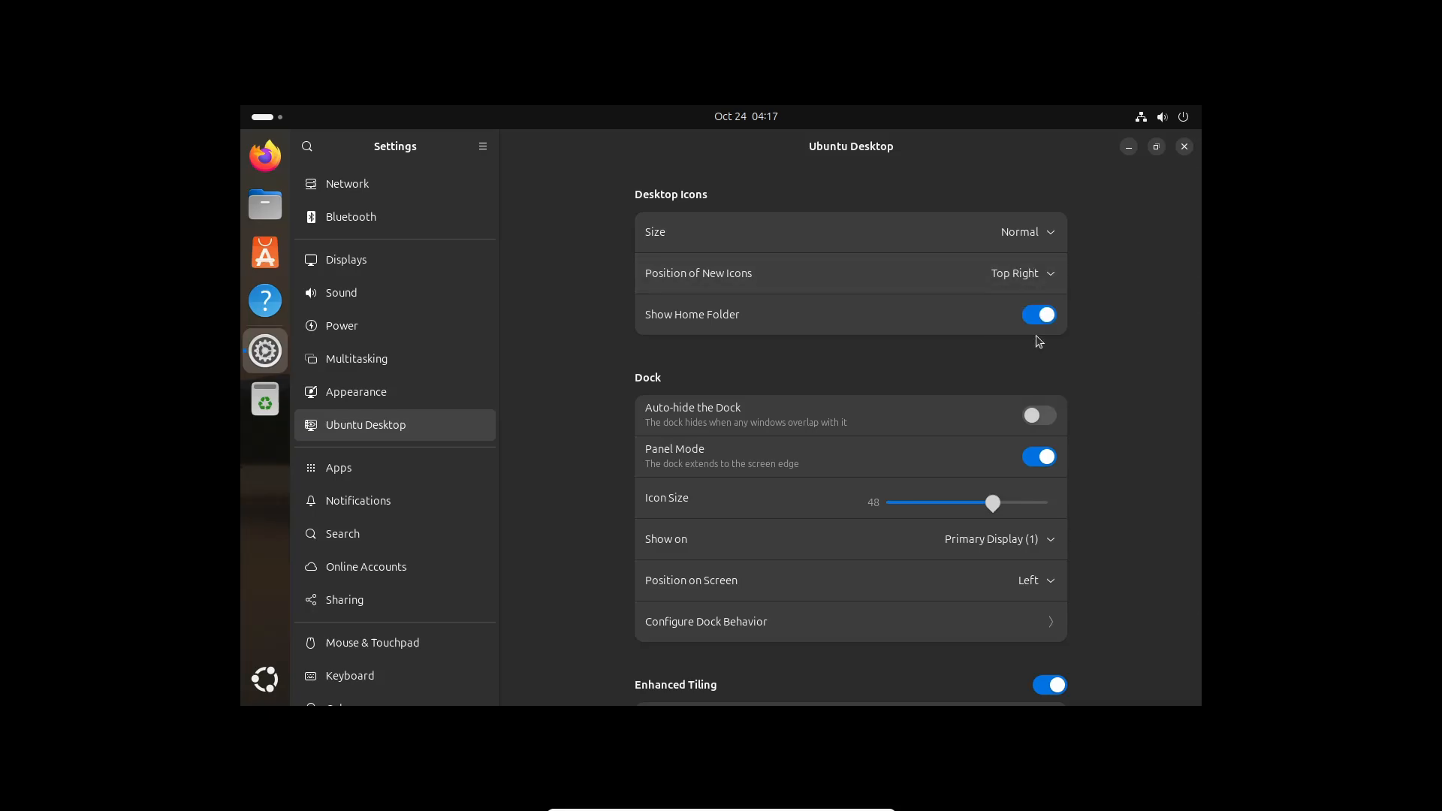
left_click(1048, 277)
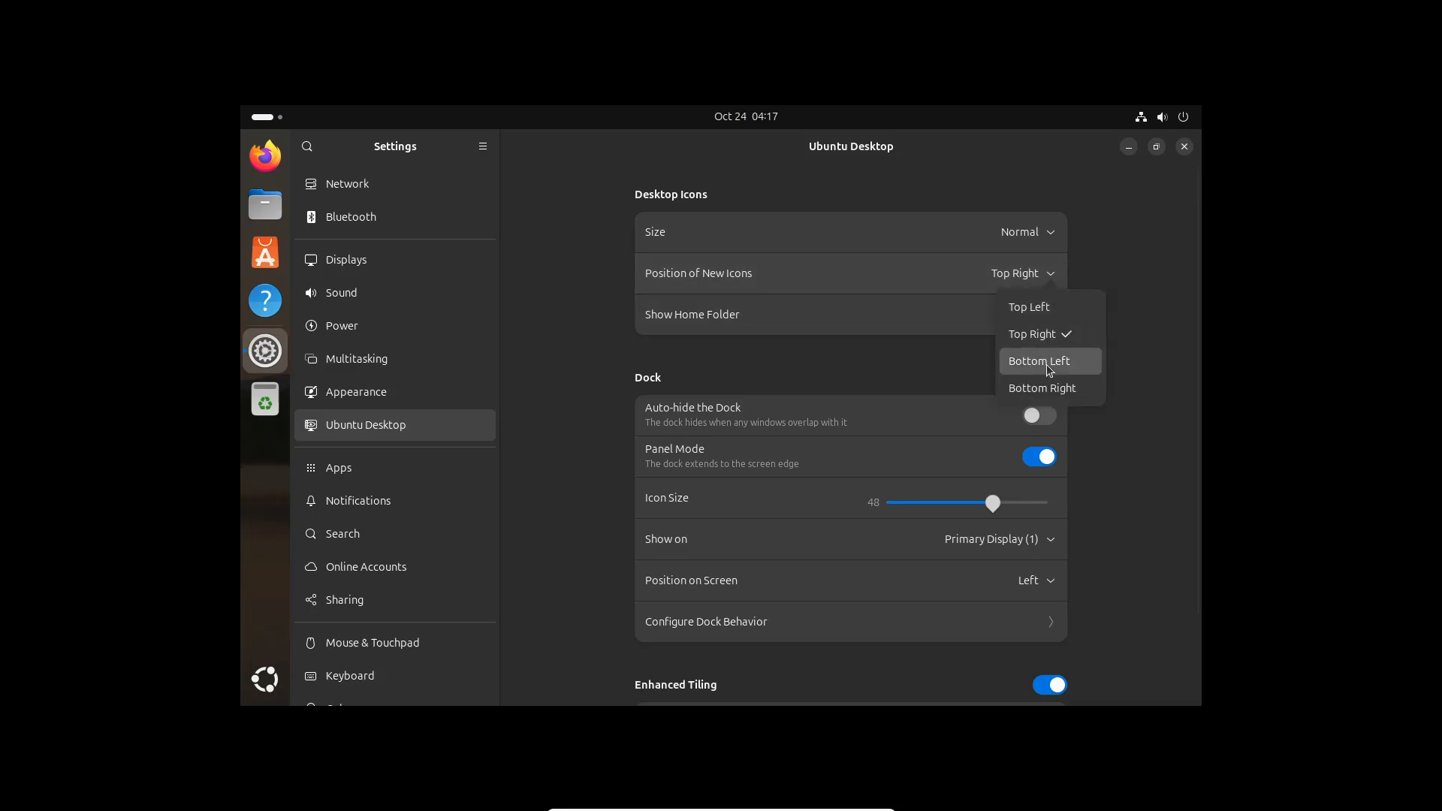
left_click(1049, 364)
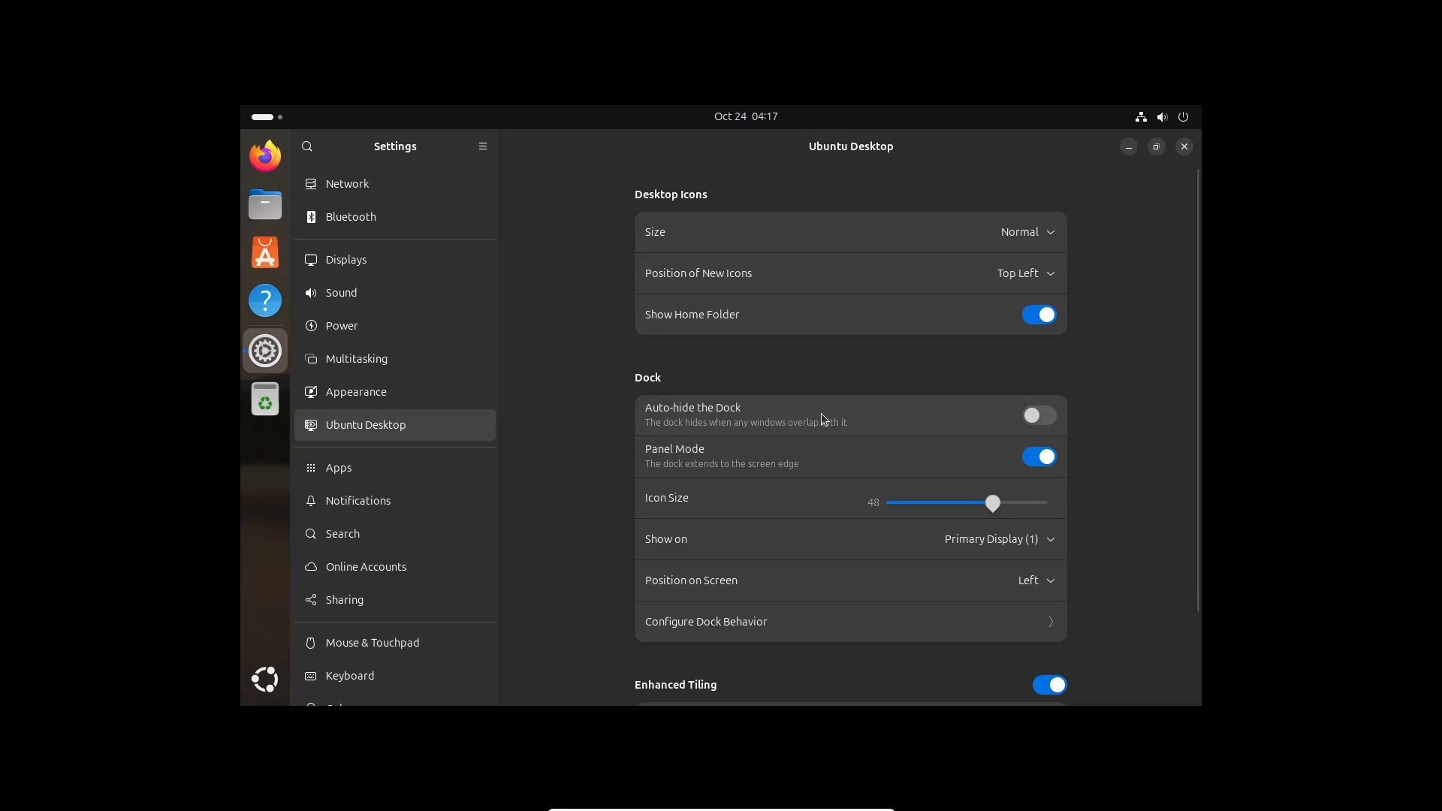
left_click(1039, 416)
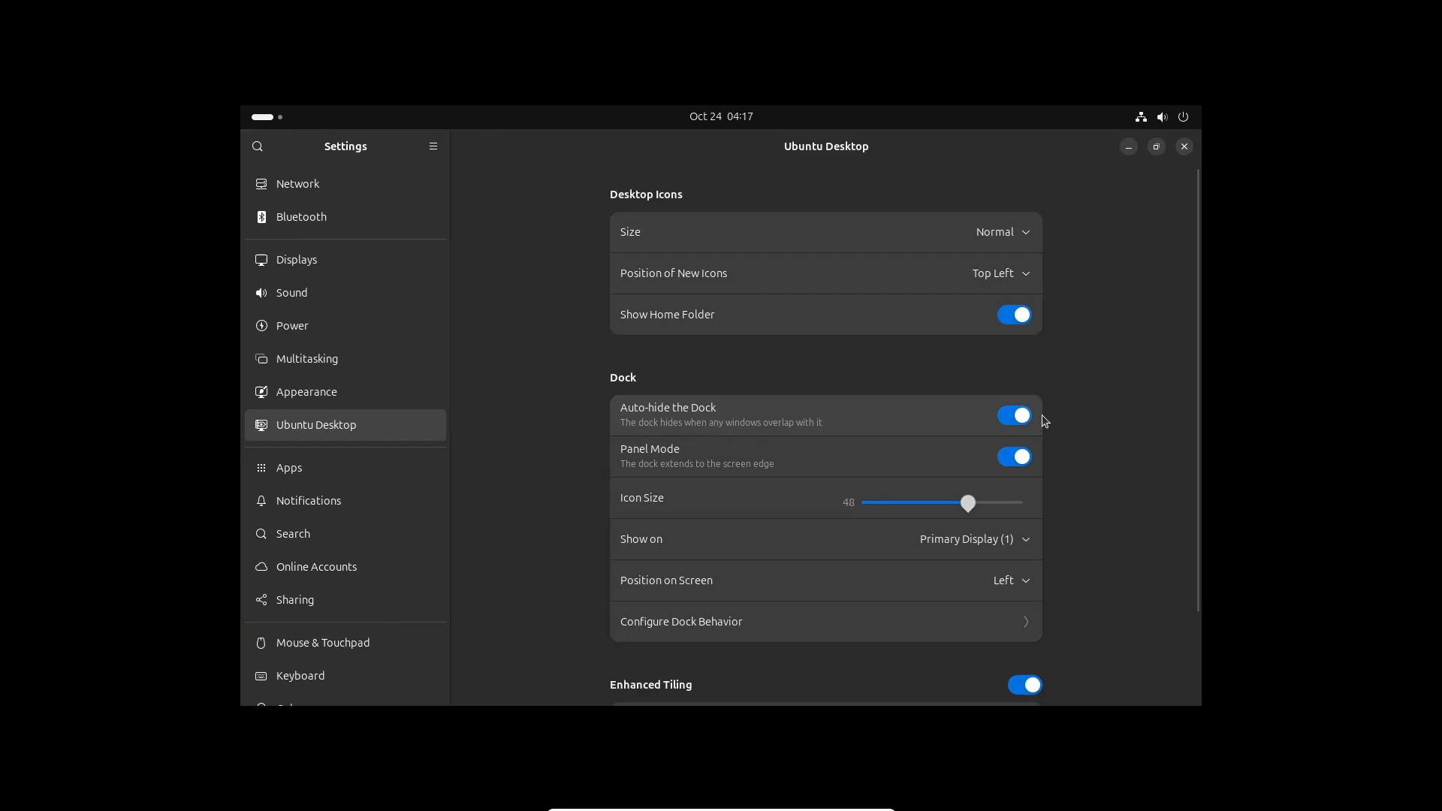
left_click_drag(861, 116, 917, 128)
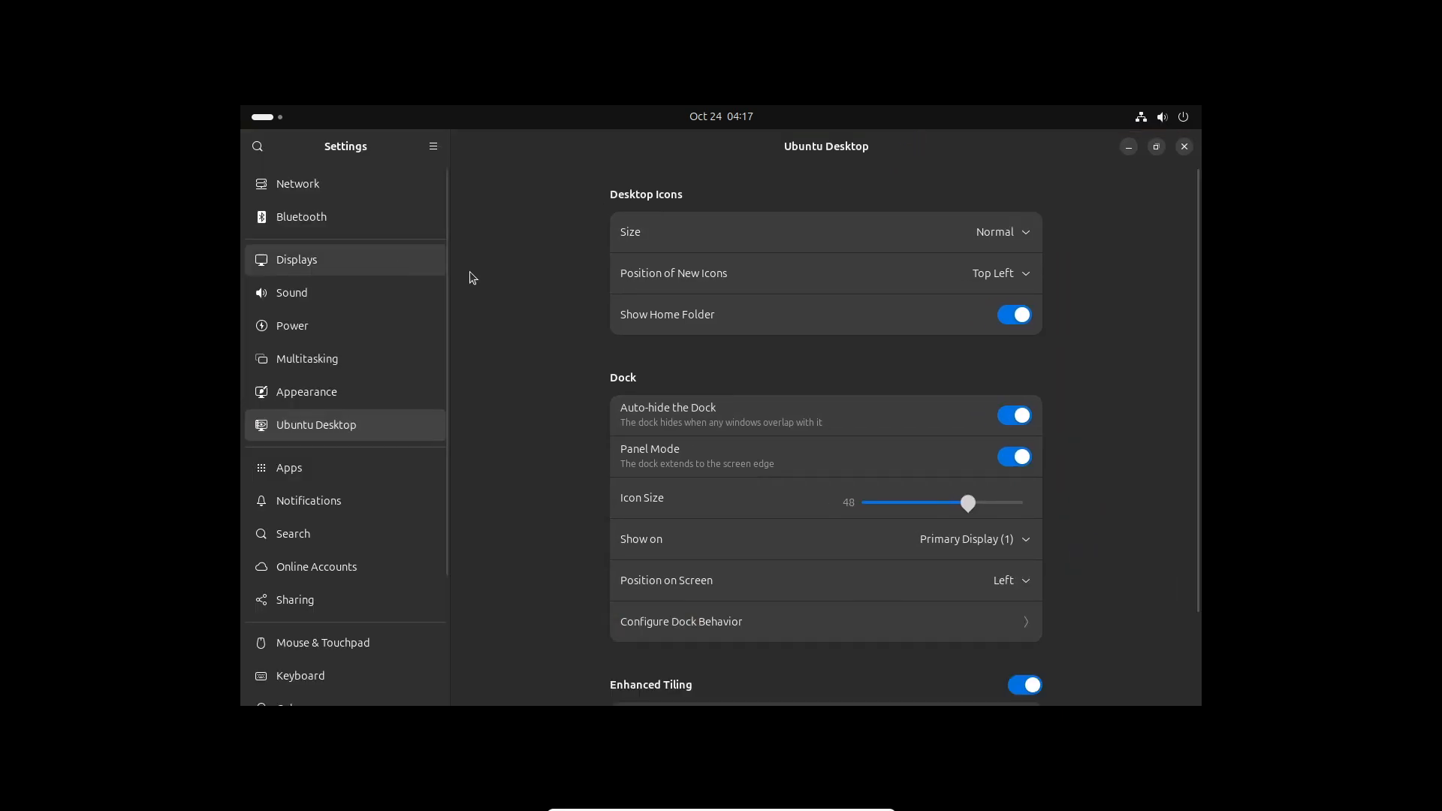
left_click(761, 119)
left_click(853, 119)
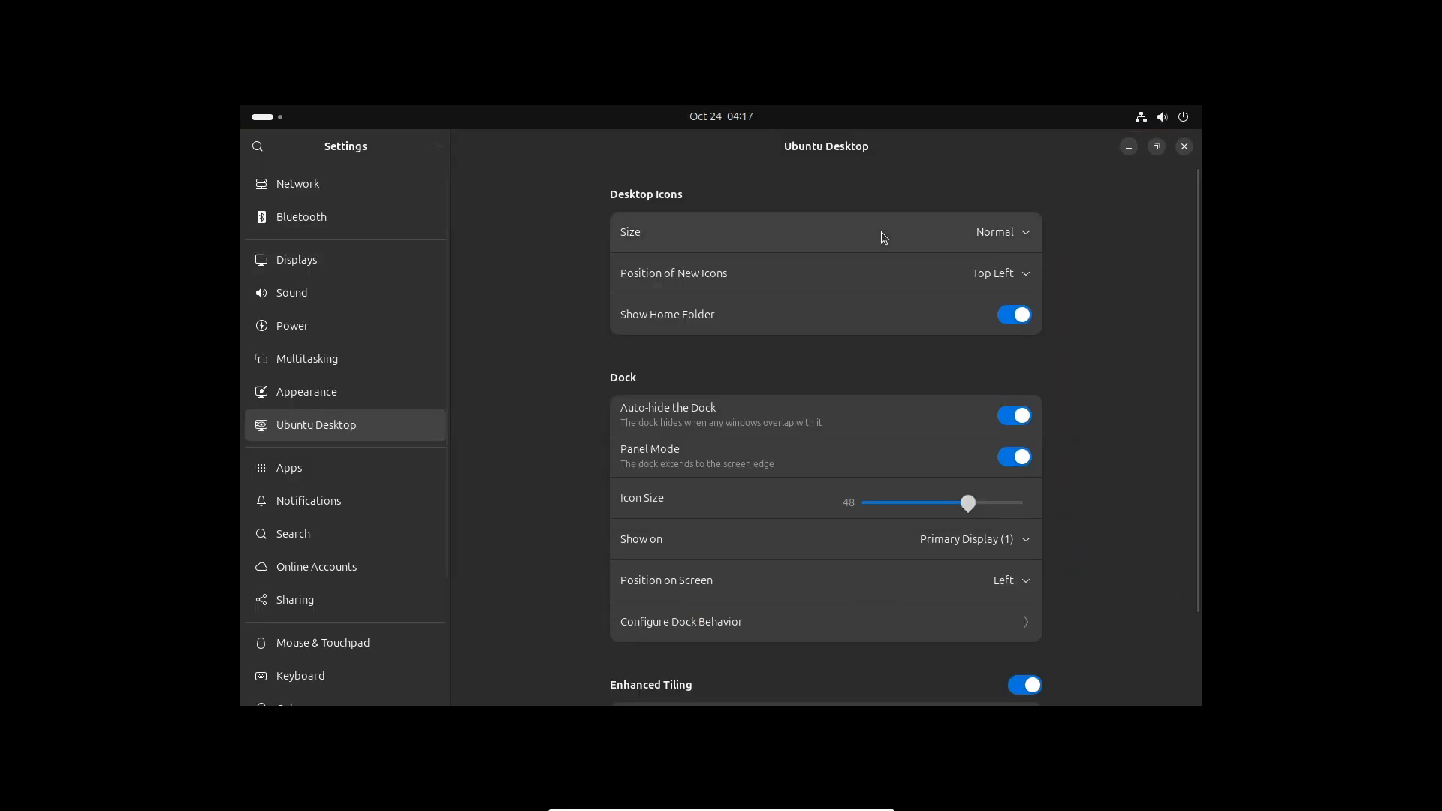
double_click(969, 144)
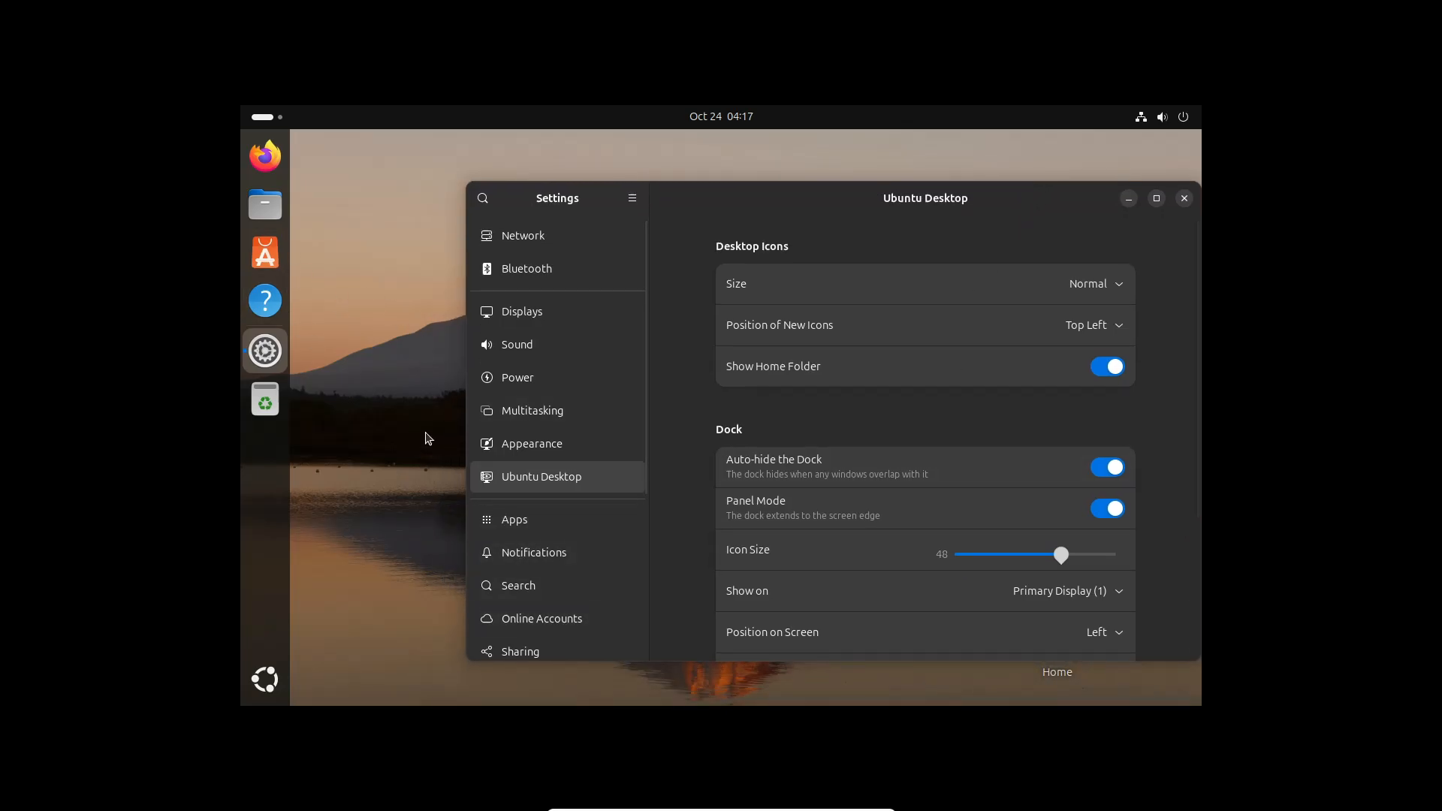
key("super+Up")
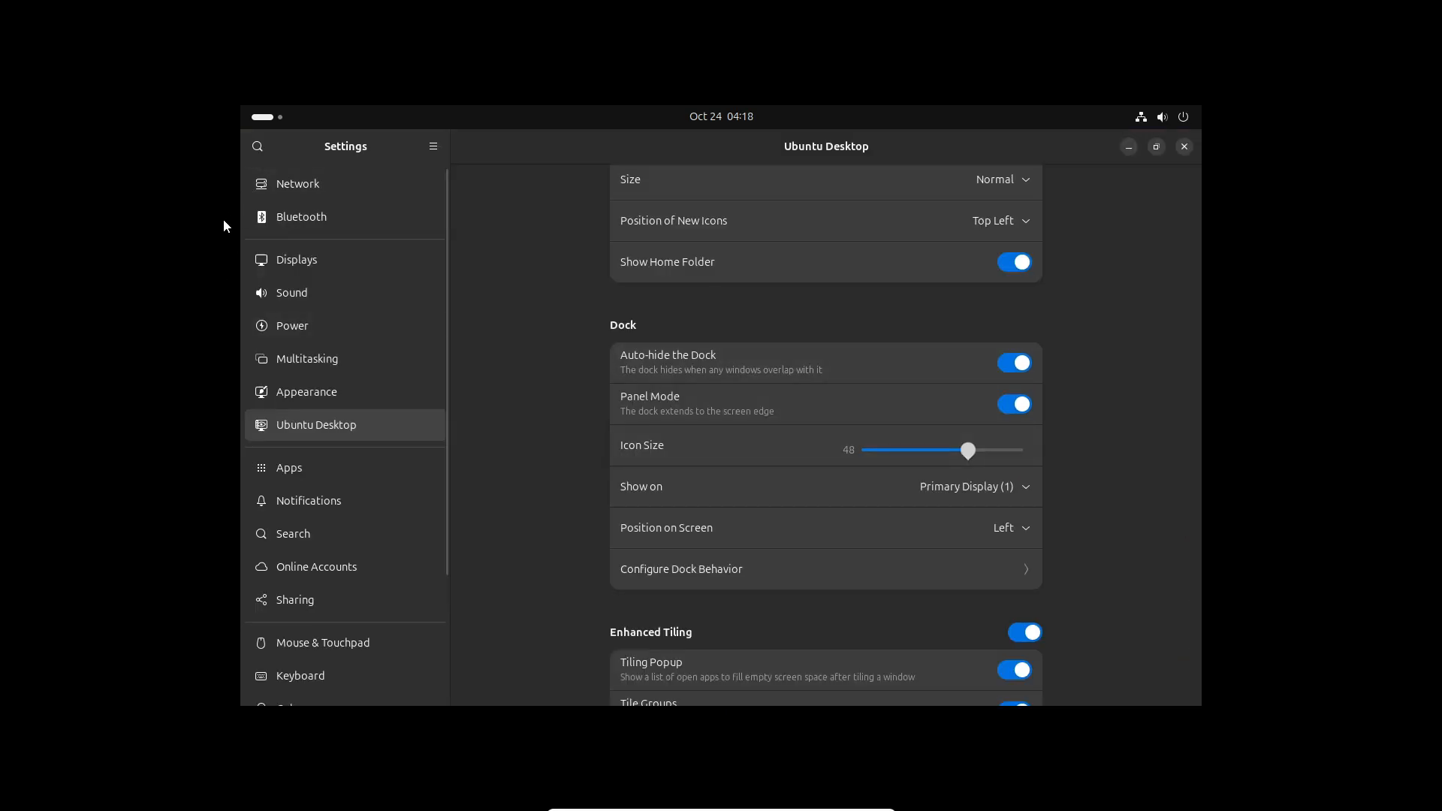
left_click(1013, 365)
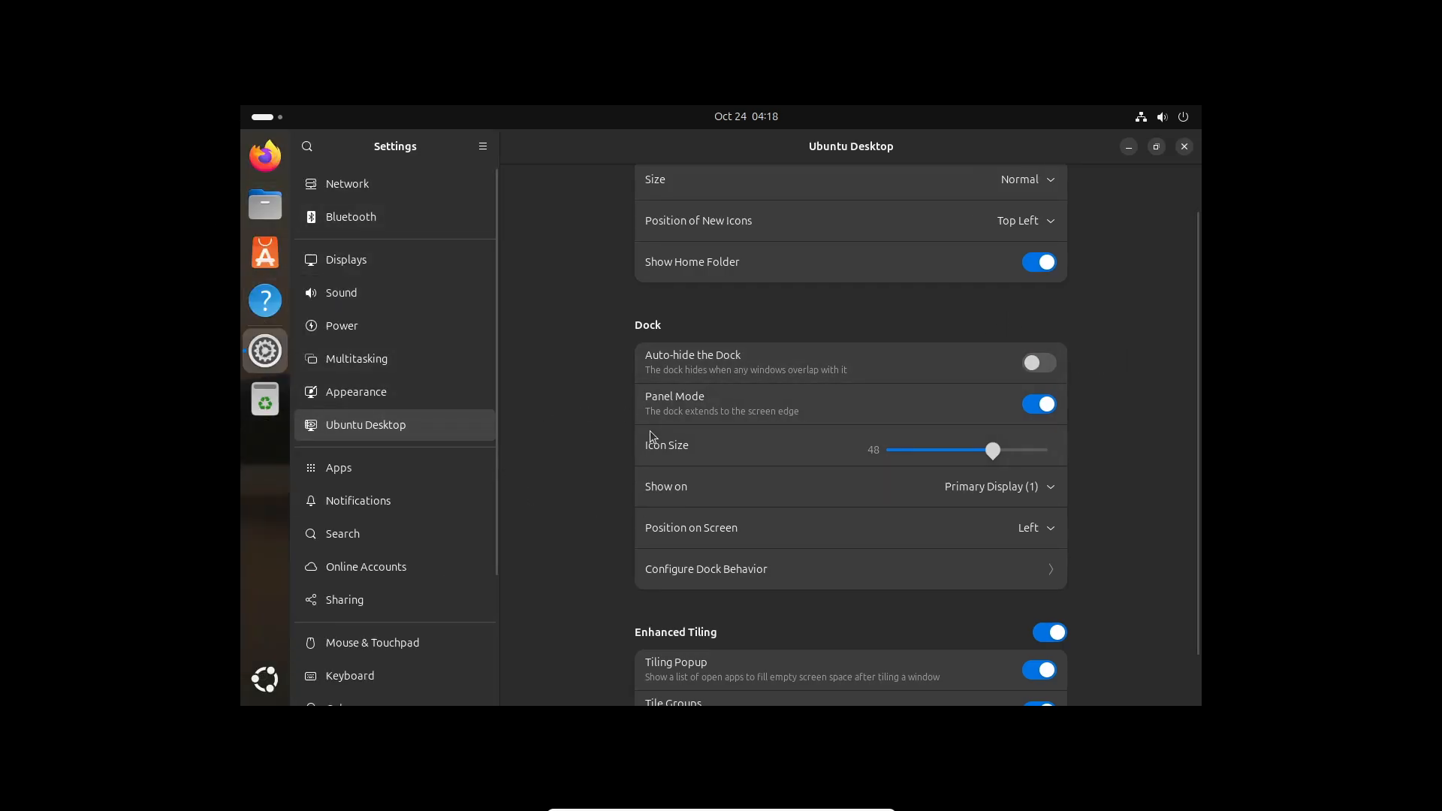
scroll(668, 432, "down", 2)
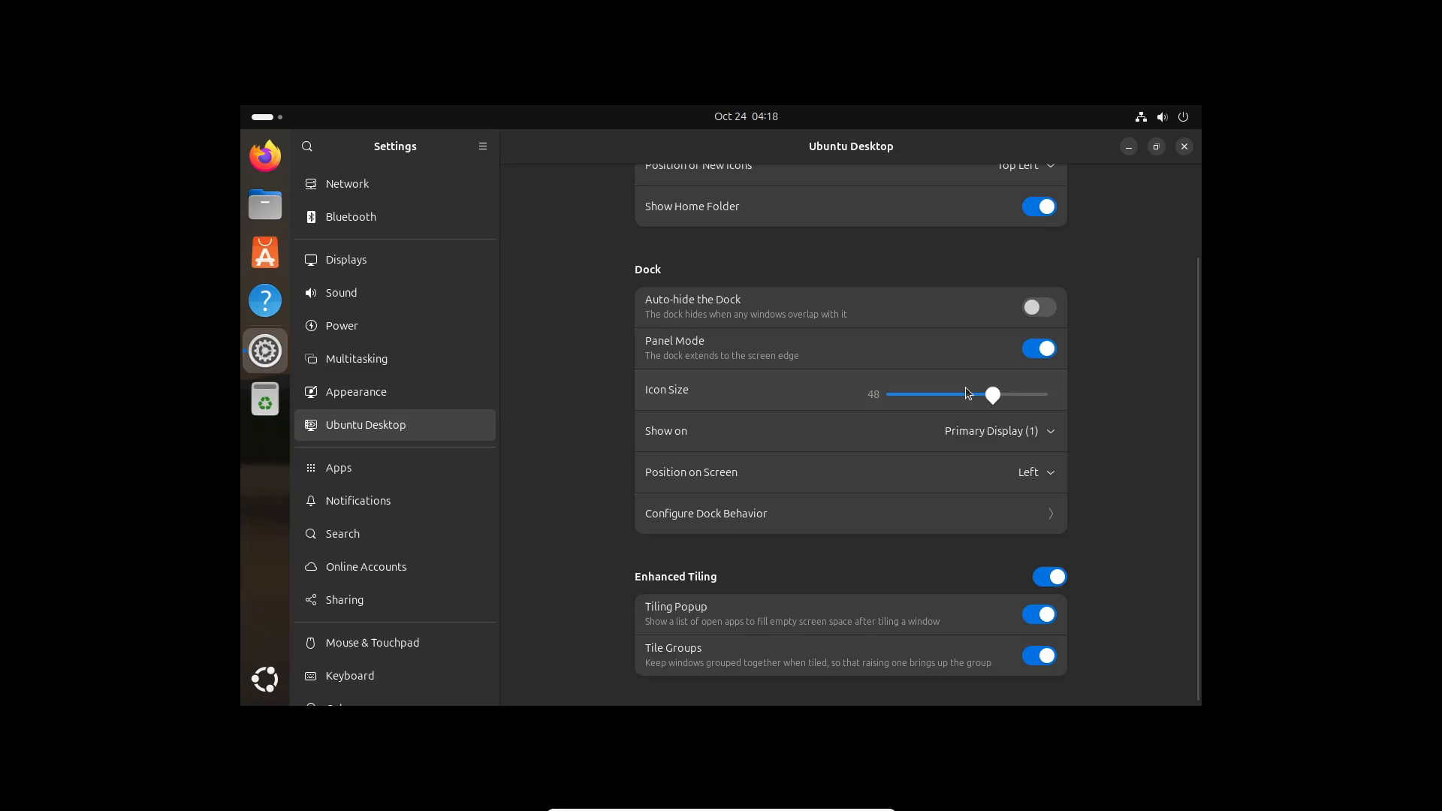
mouse_move(994, 398)
left_mouse_down()
mouse_move(842, 390)
mouse_move(1030, 410)
mouse_move(967, 410)
mouse_move(993, 412)
left_mouse_up()
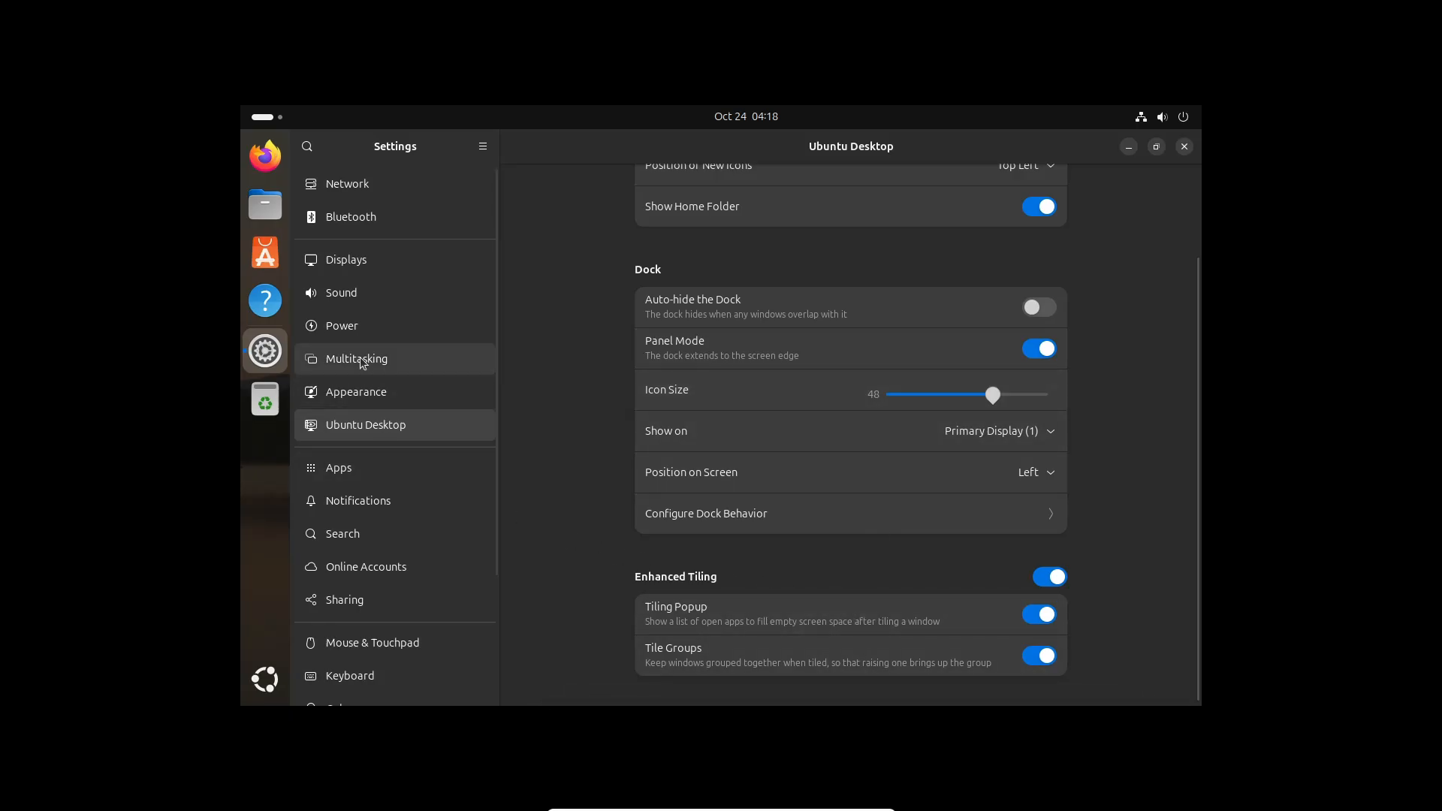
Browse the Apps, Notifications, Online Accounts and Sharing settings pages
left_click(361, 482)
scroll(725, 470, "down", 3)
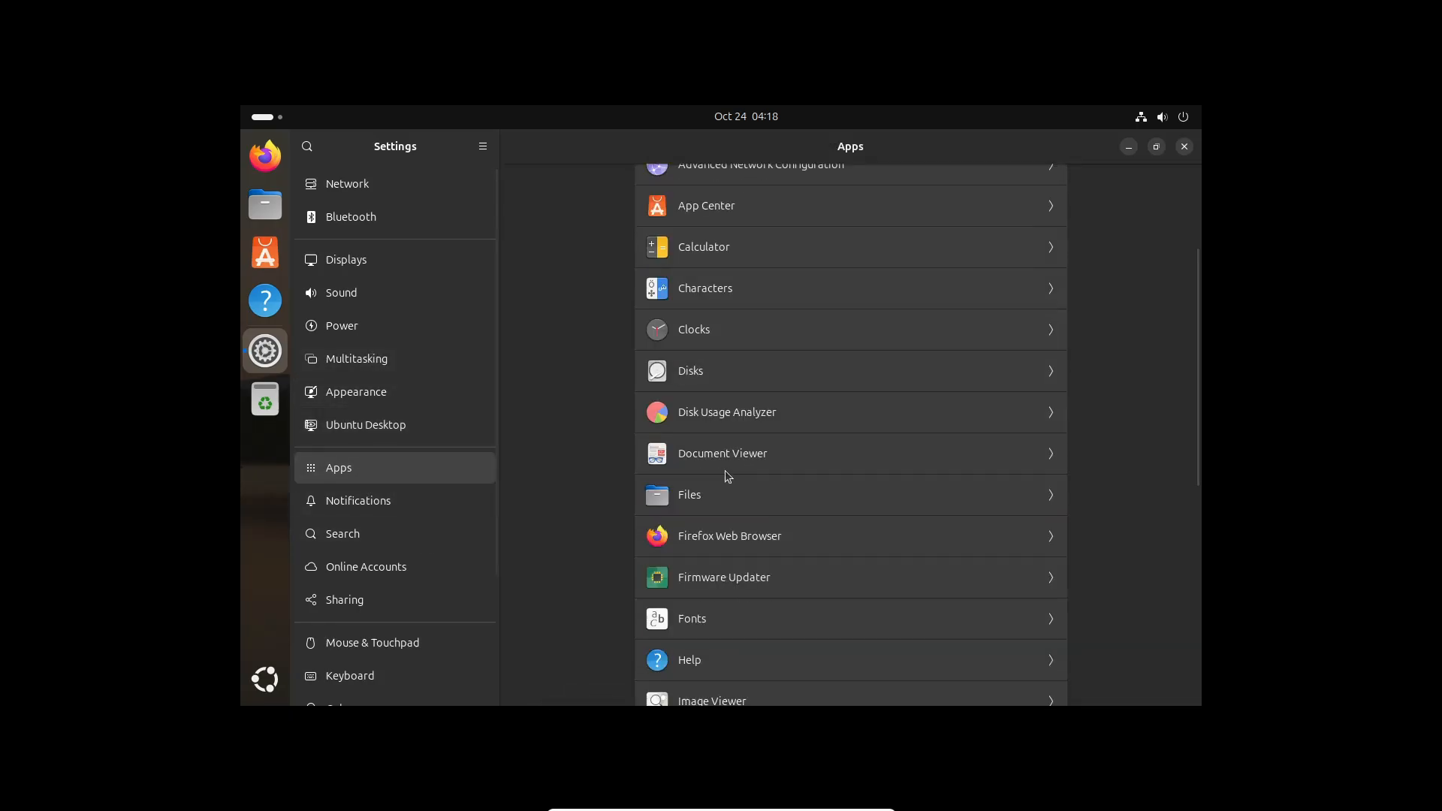
scroll(734, 479, "up", 3)
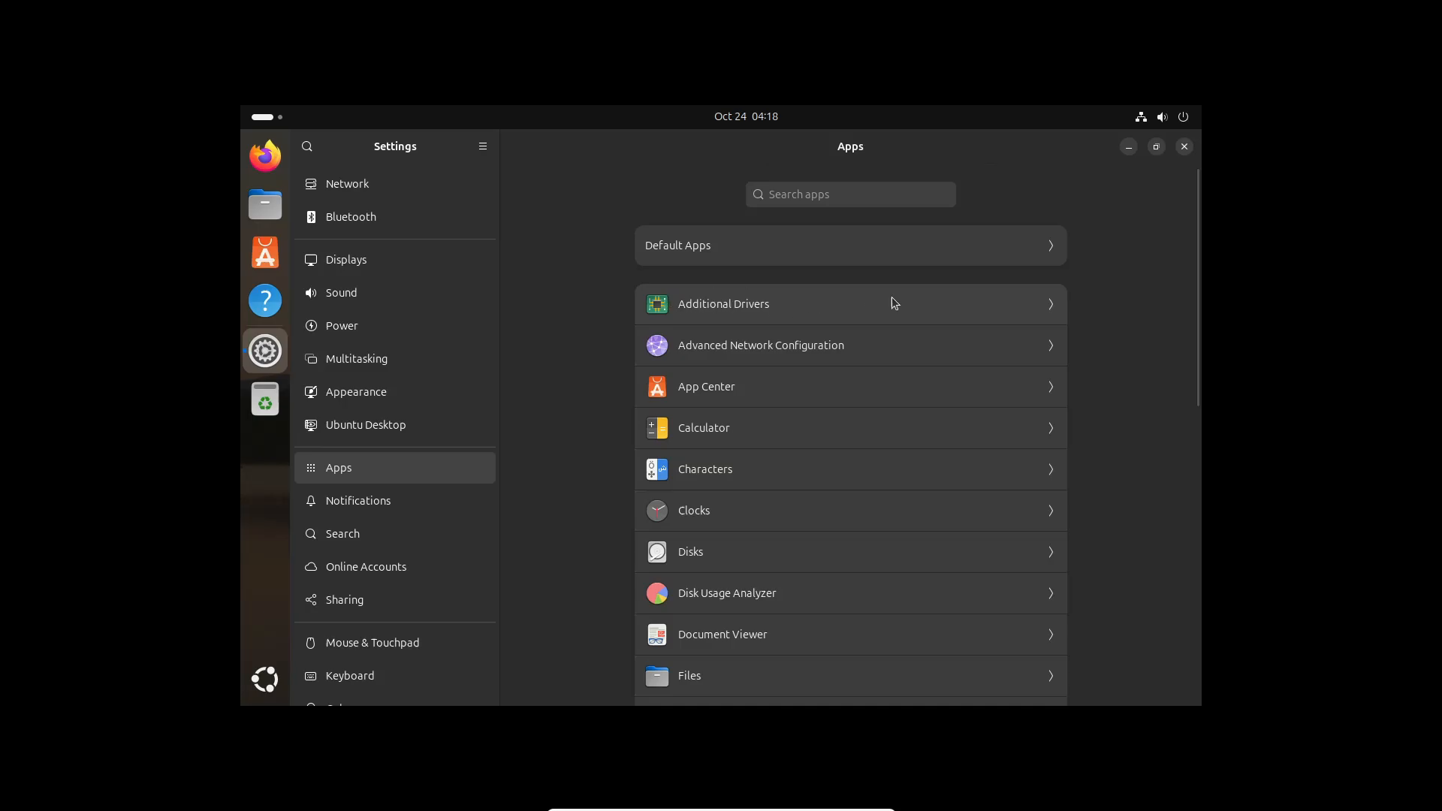
scroll(822, 519, "down", 5)
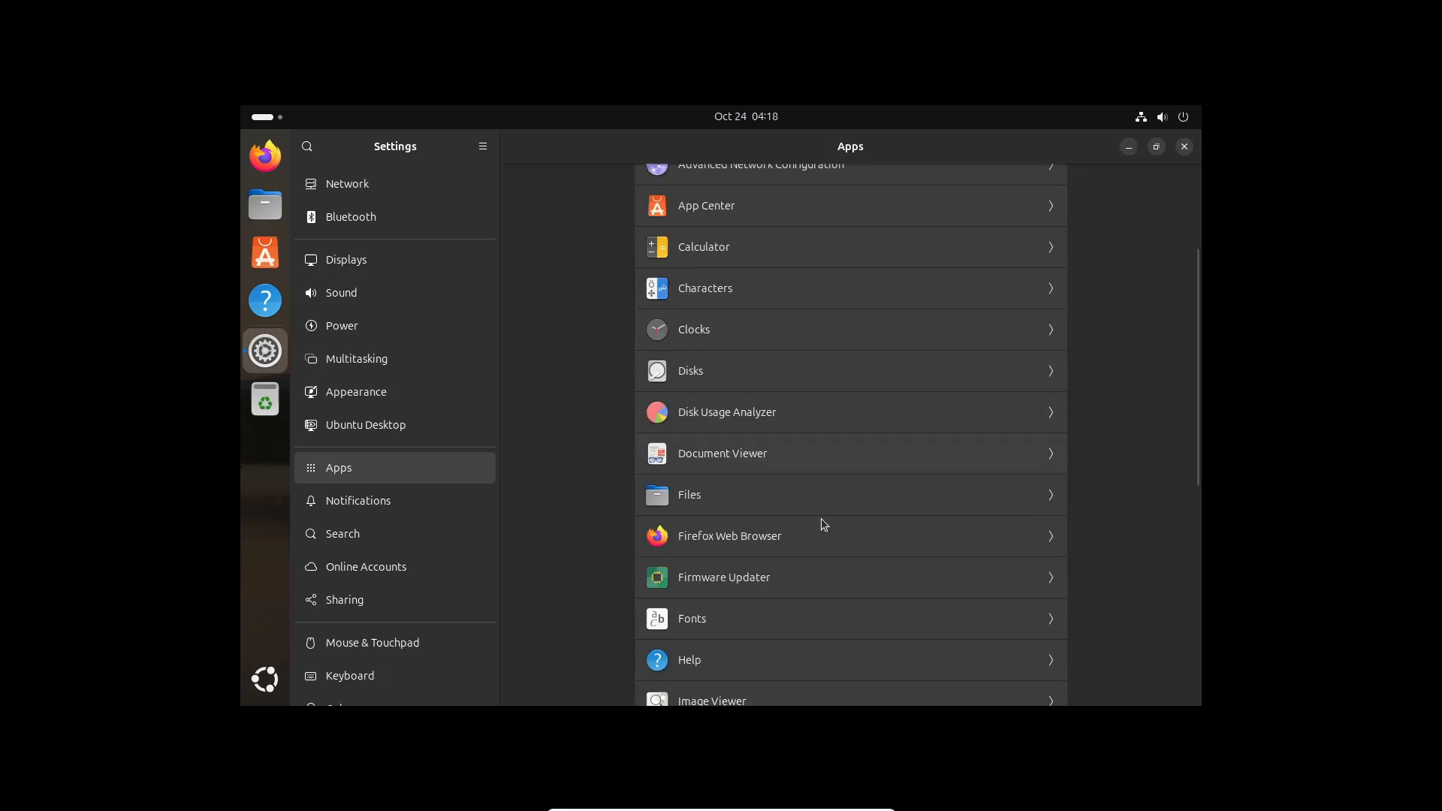
left_click(394, 511)
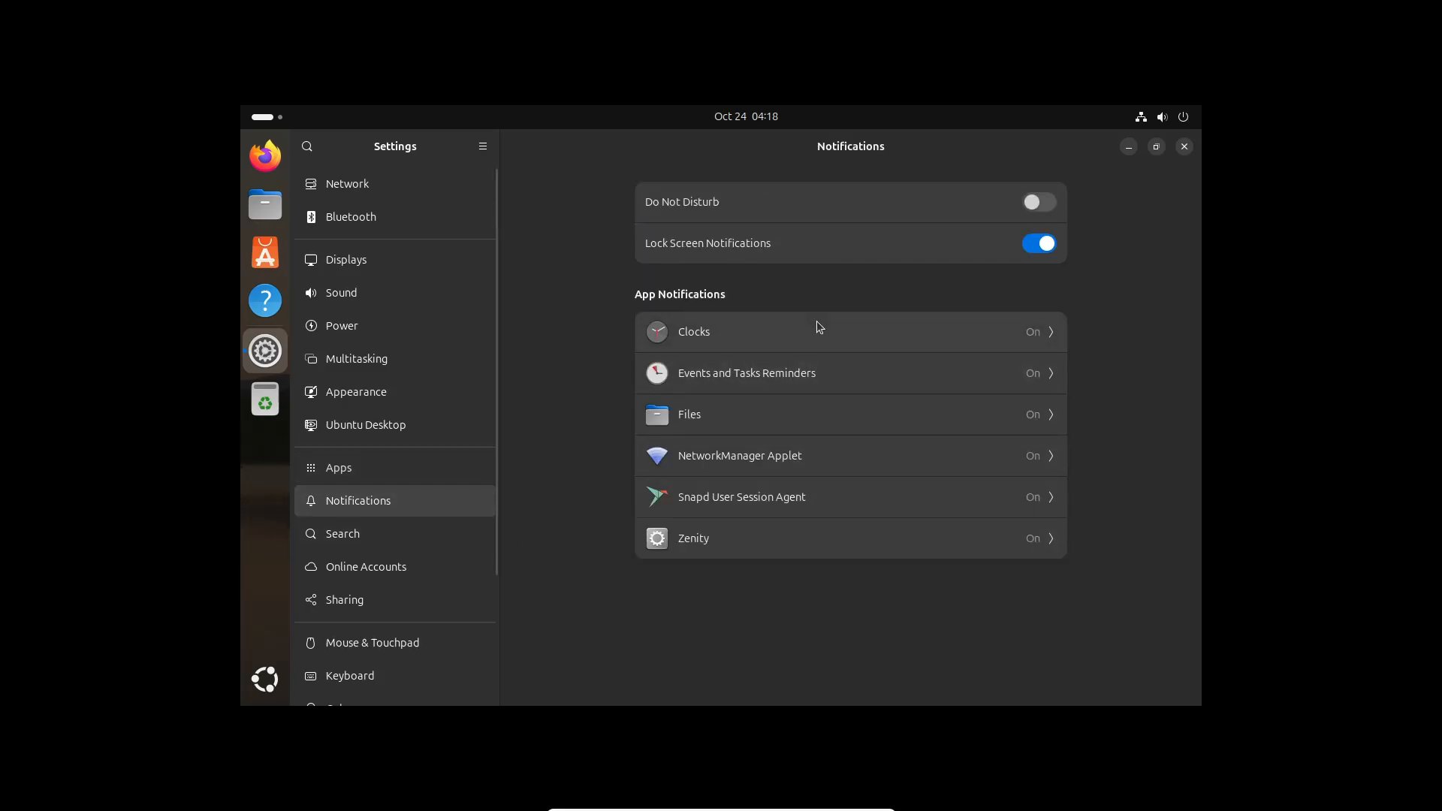
scroll(361, 541, "down", 3)
left_click(389, 448)
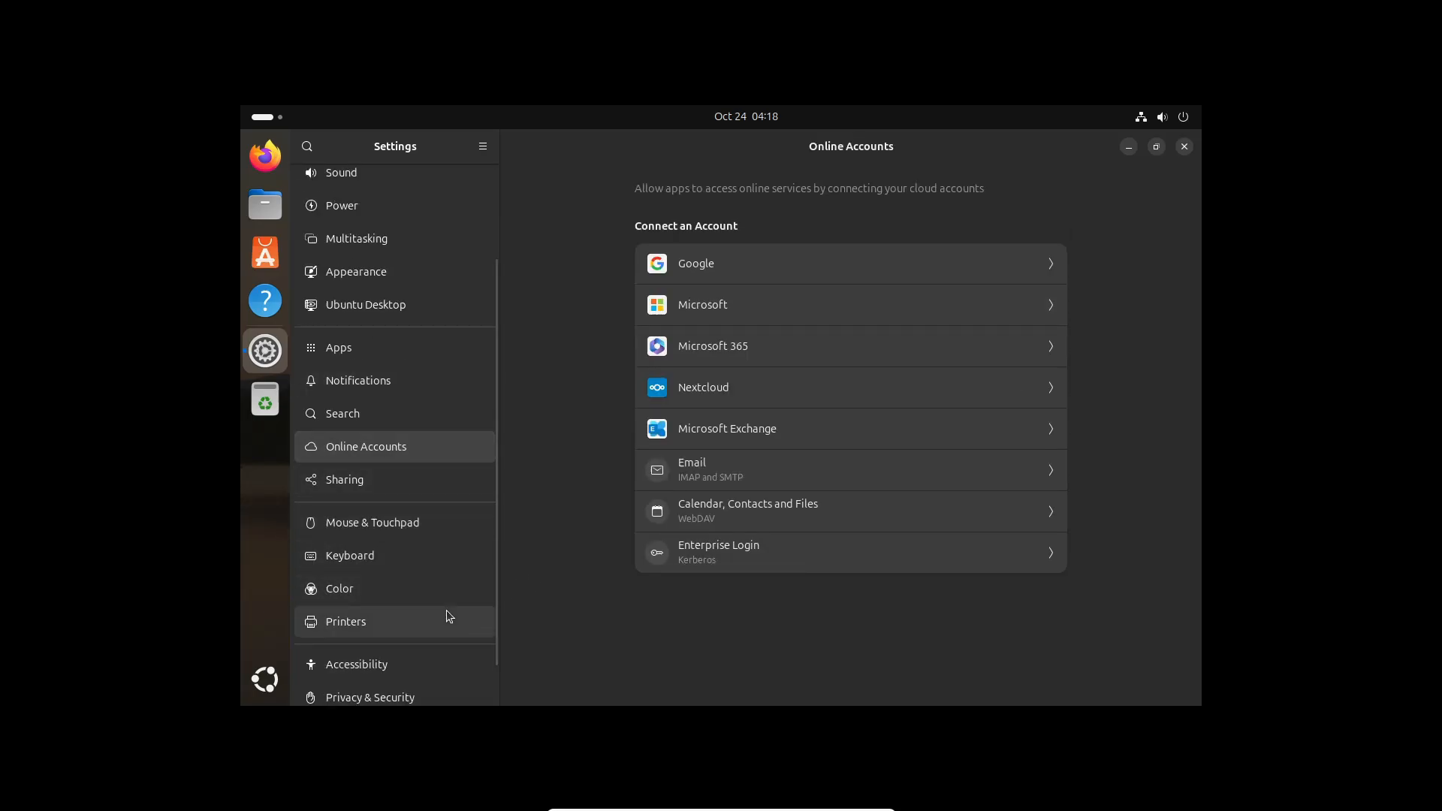
left_click(372, 478)
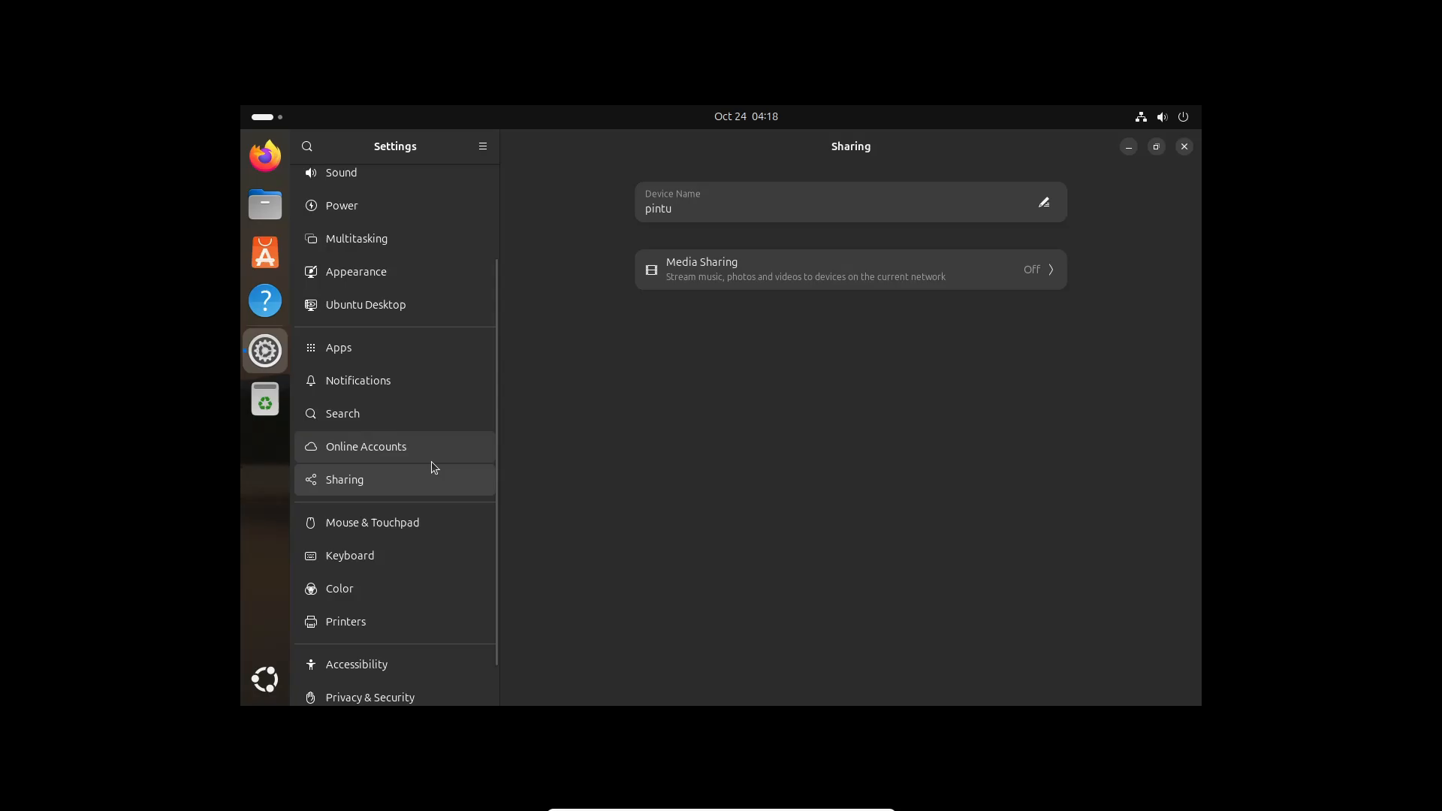
Browse Mouse & Touchpad, Keyboard and Color, ending on the System page
scroll(436, 463, "down", 1)
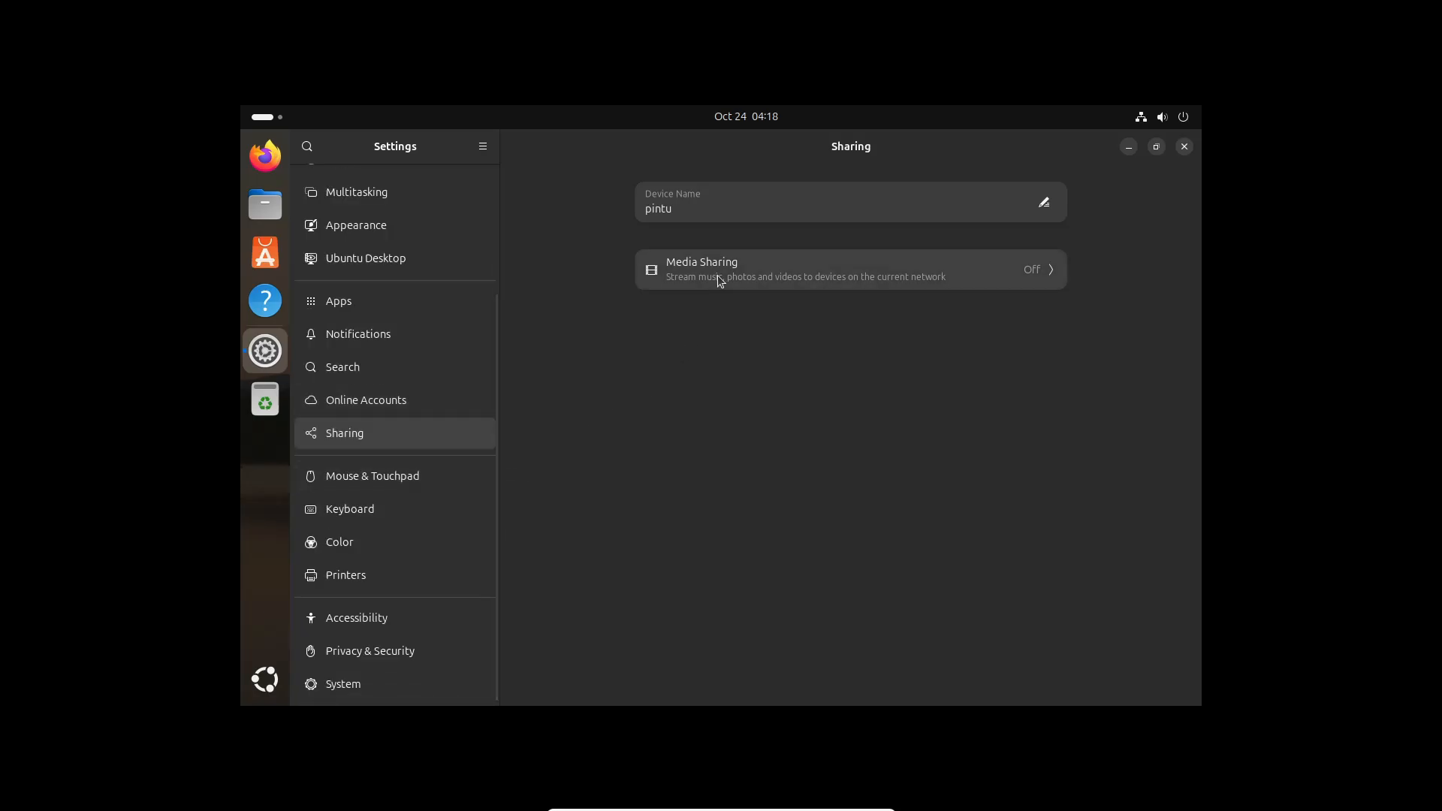
left_click(443, 475)
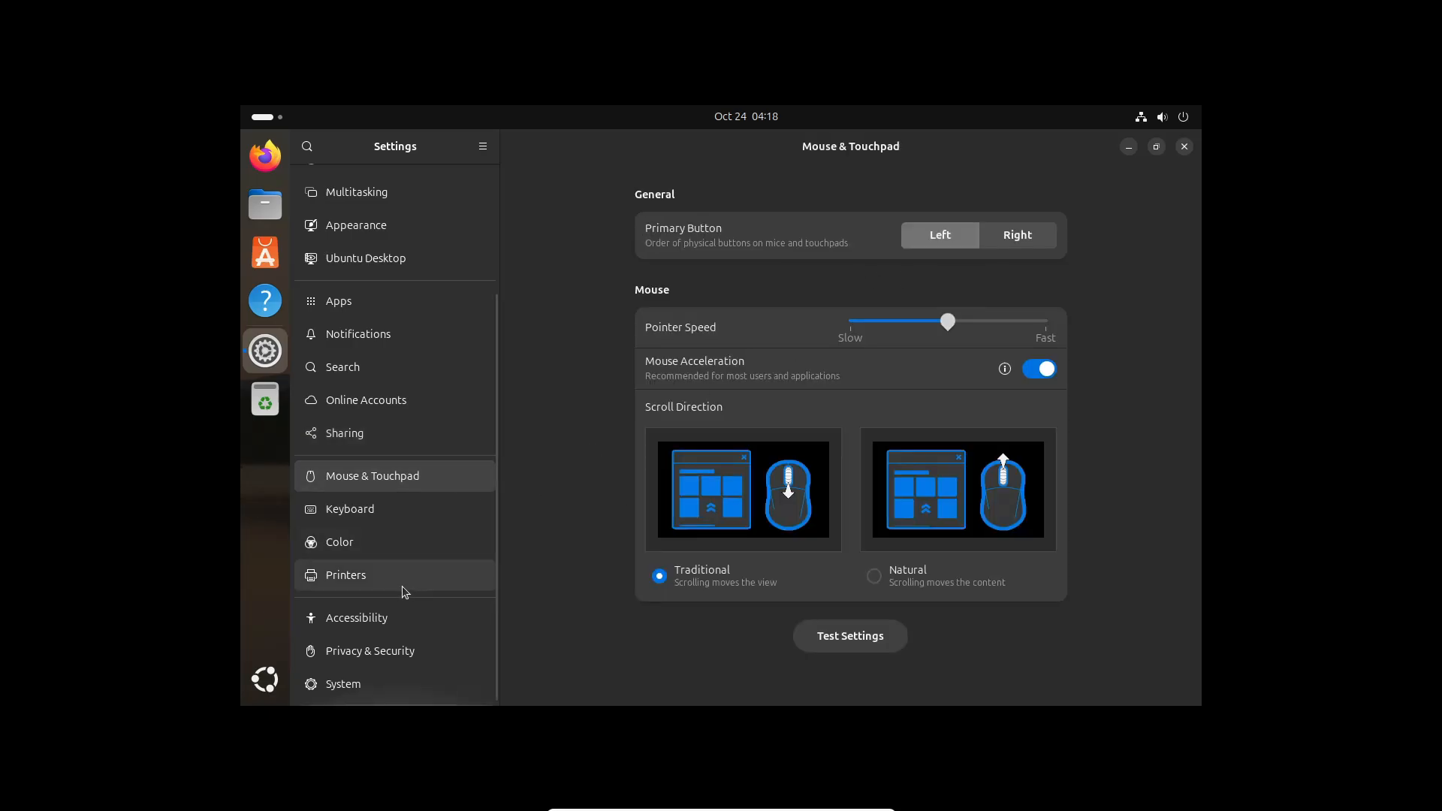
left_click(407, 508)
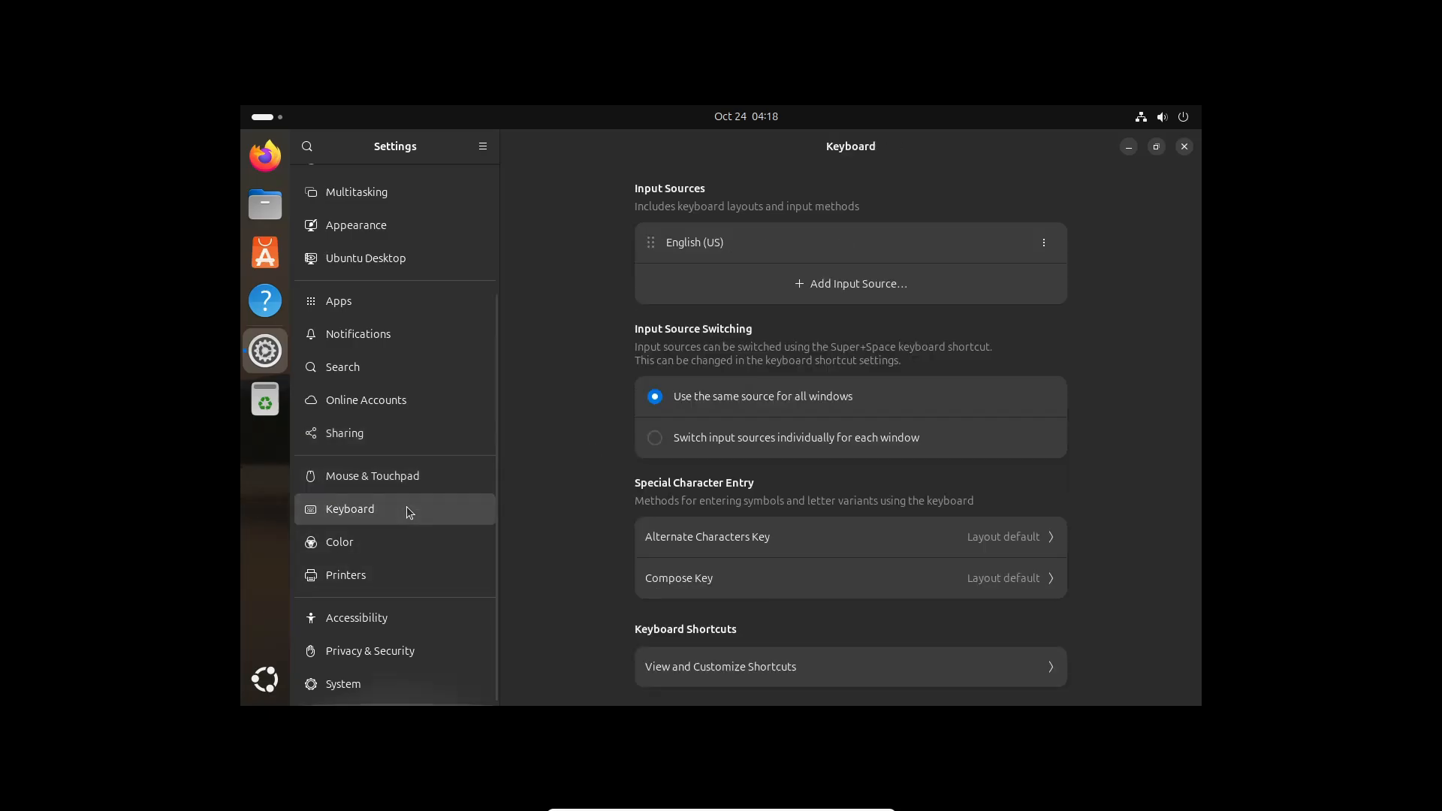
left_click(390, 546)
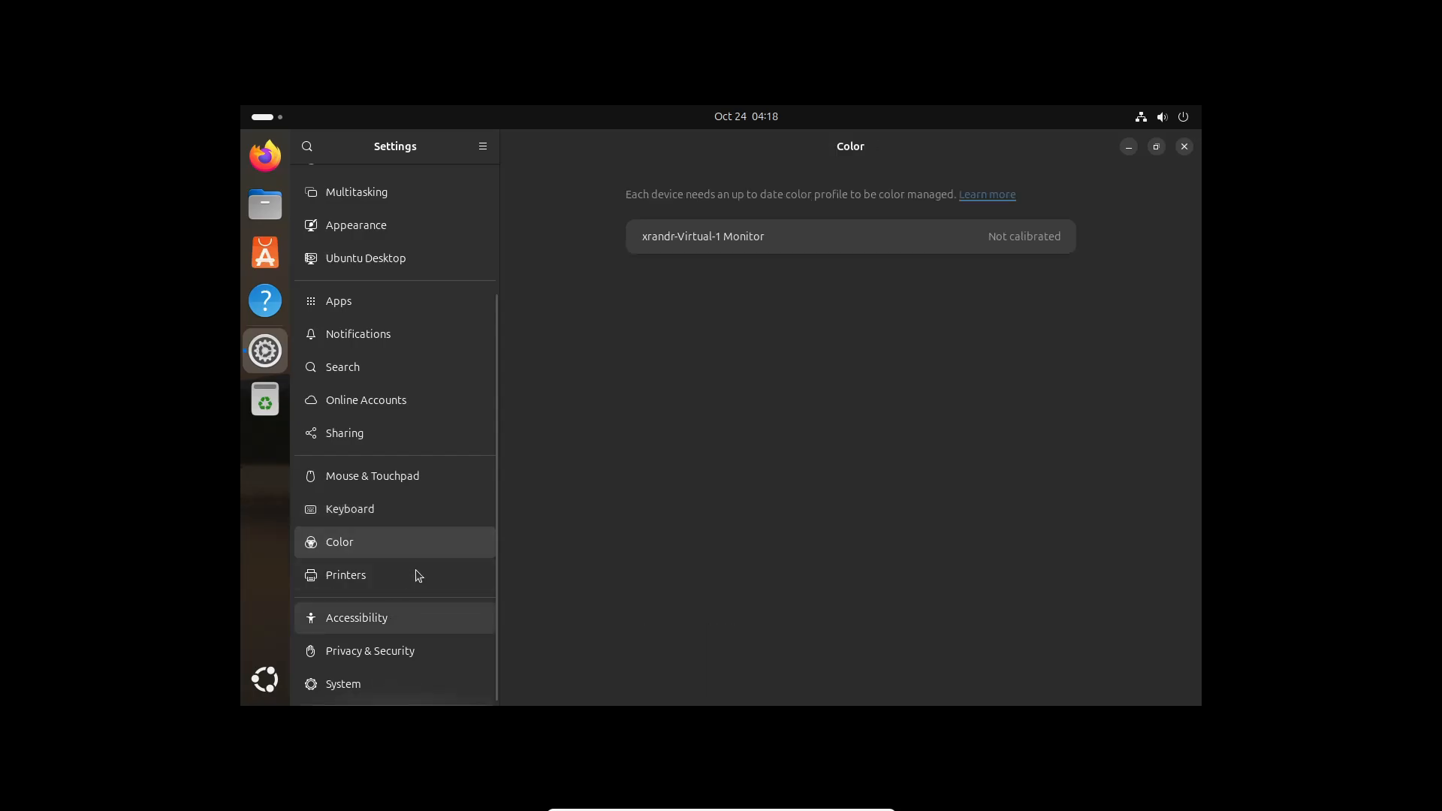
left_click(411, 684)
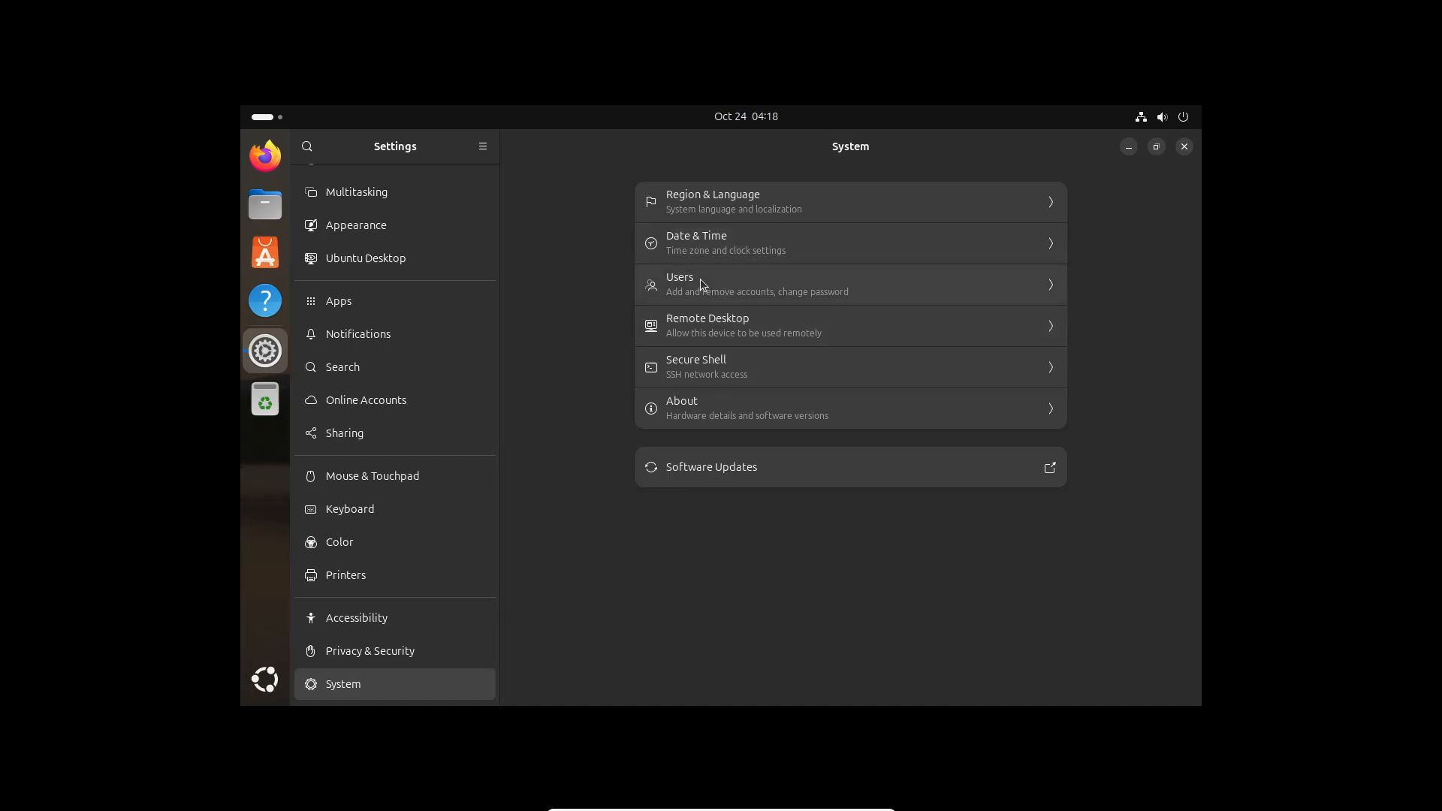
In System > Users, replace the initials avatar with the headphones picture, then go back
left_click(739, 284)
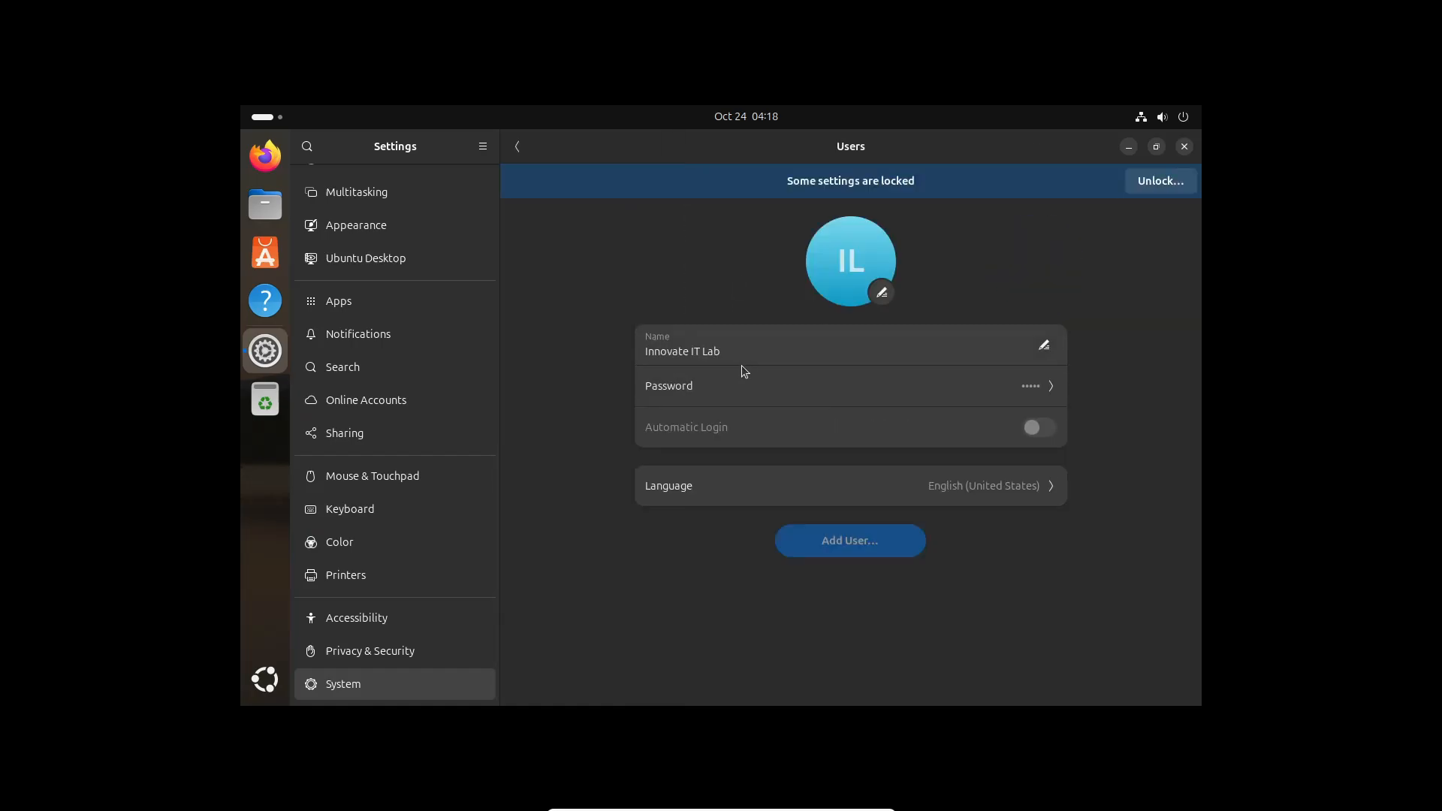
left_click(882, 294)
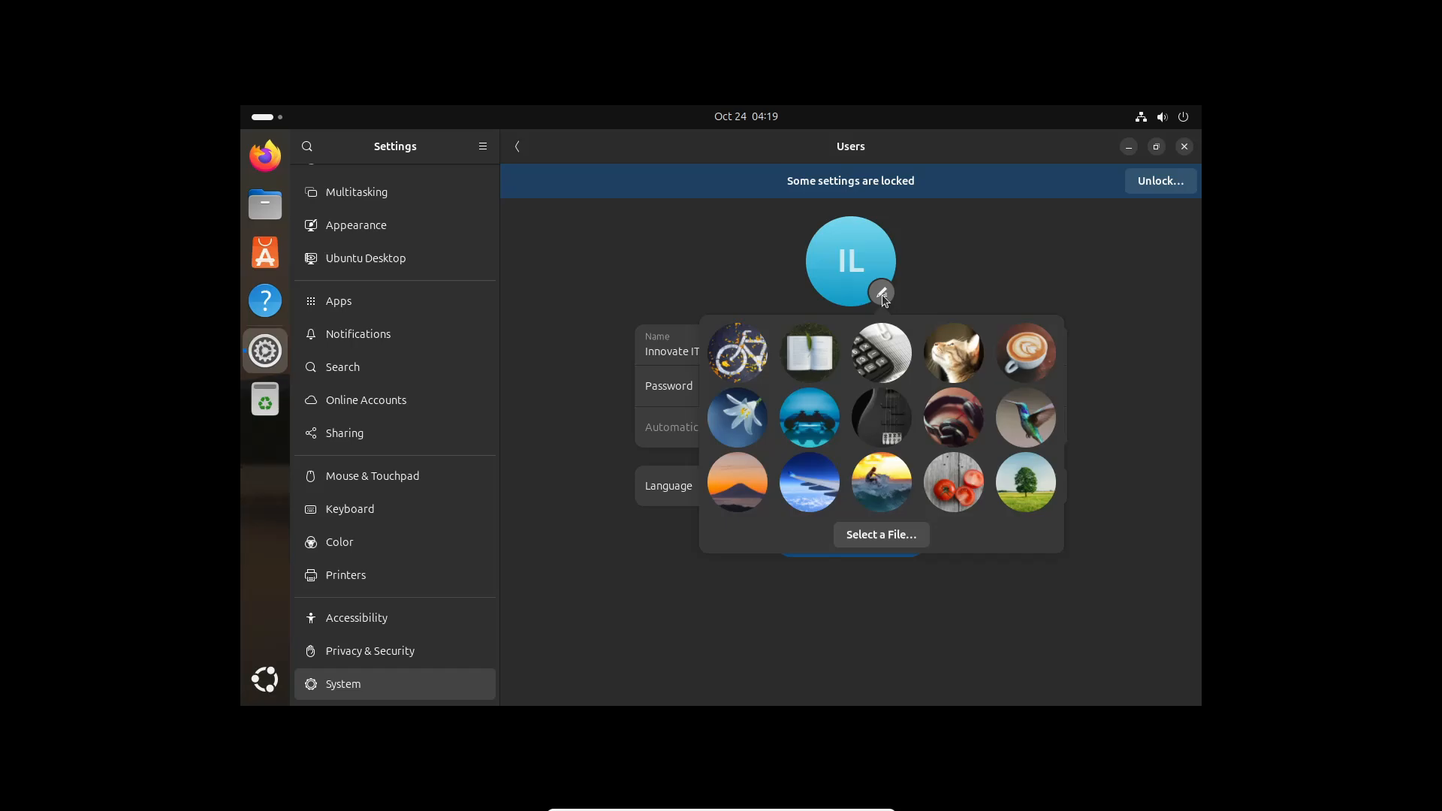
left_click(962, 430)
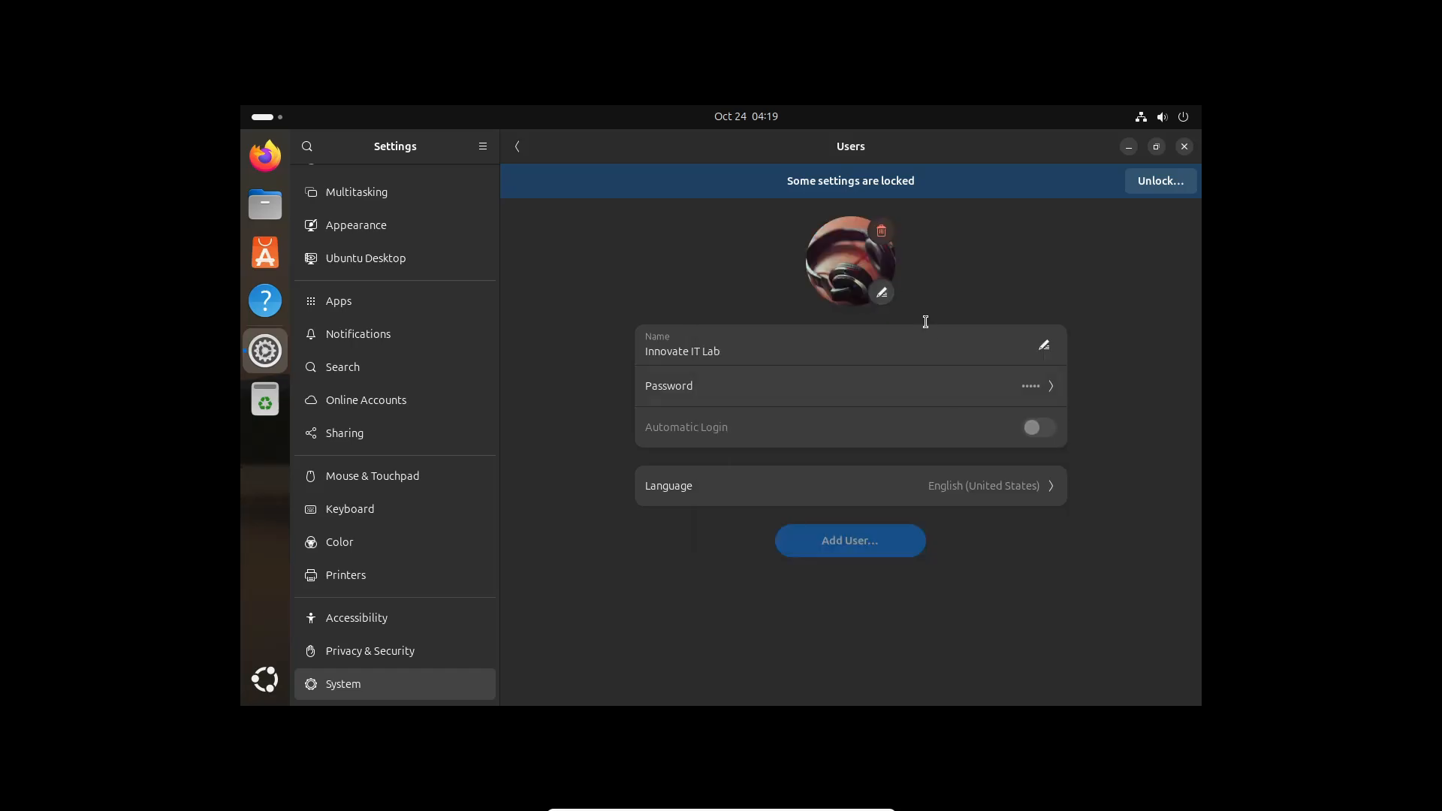
left_click(518, 147)
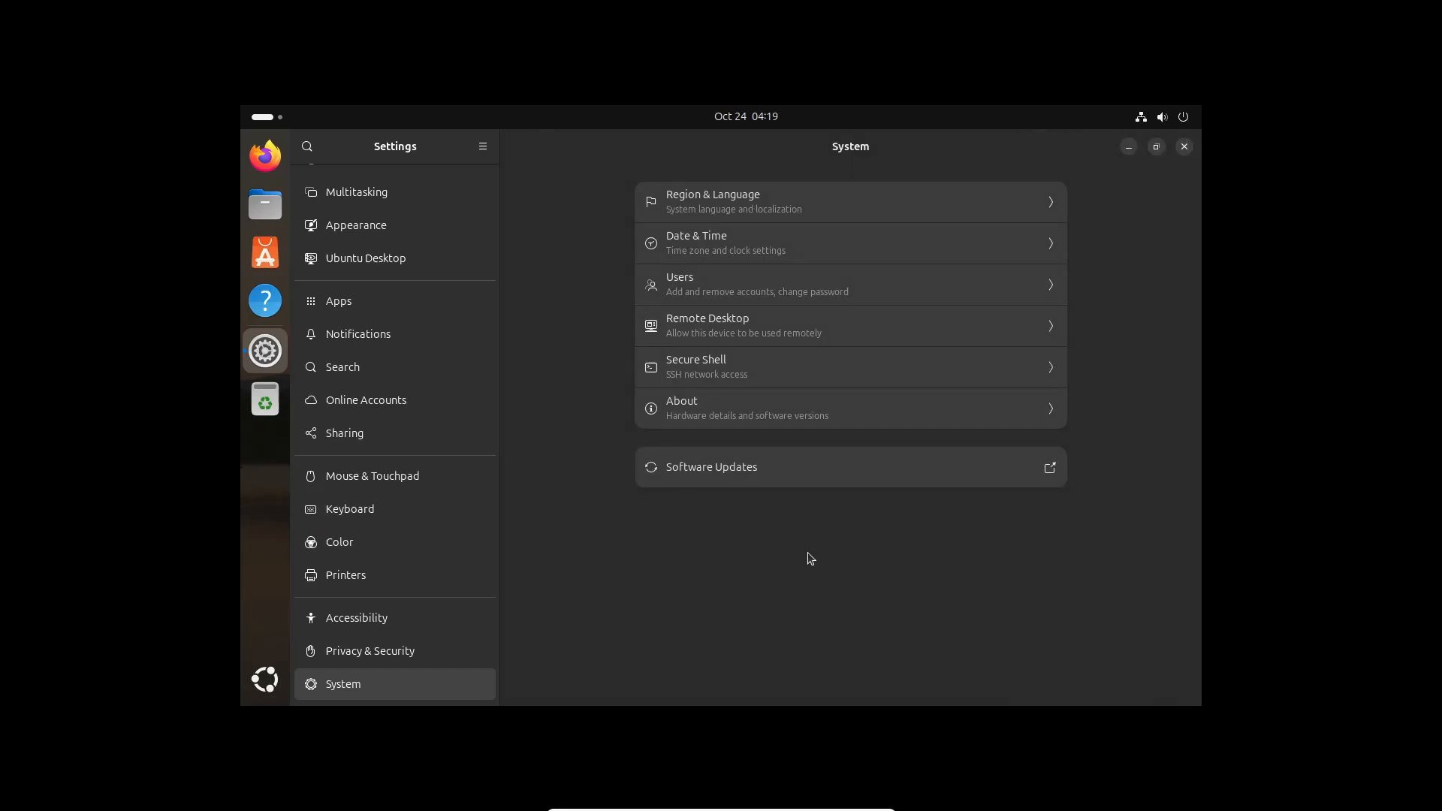